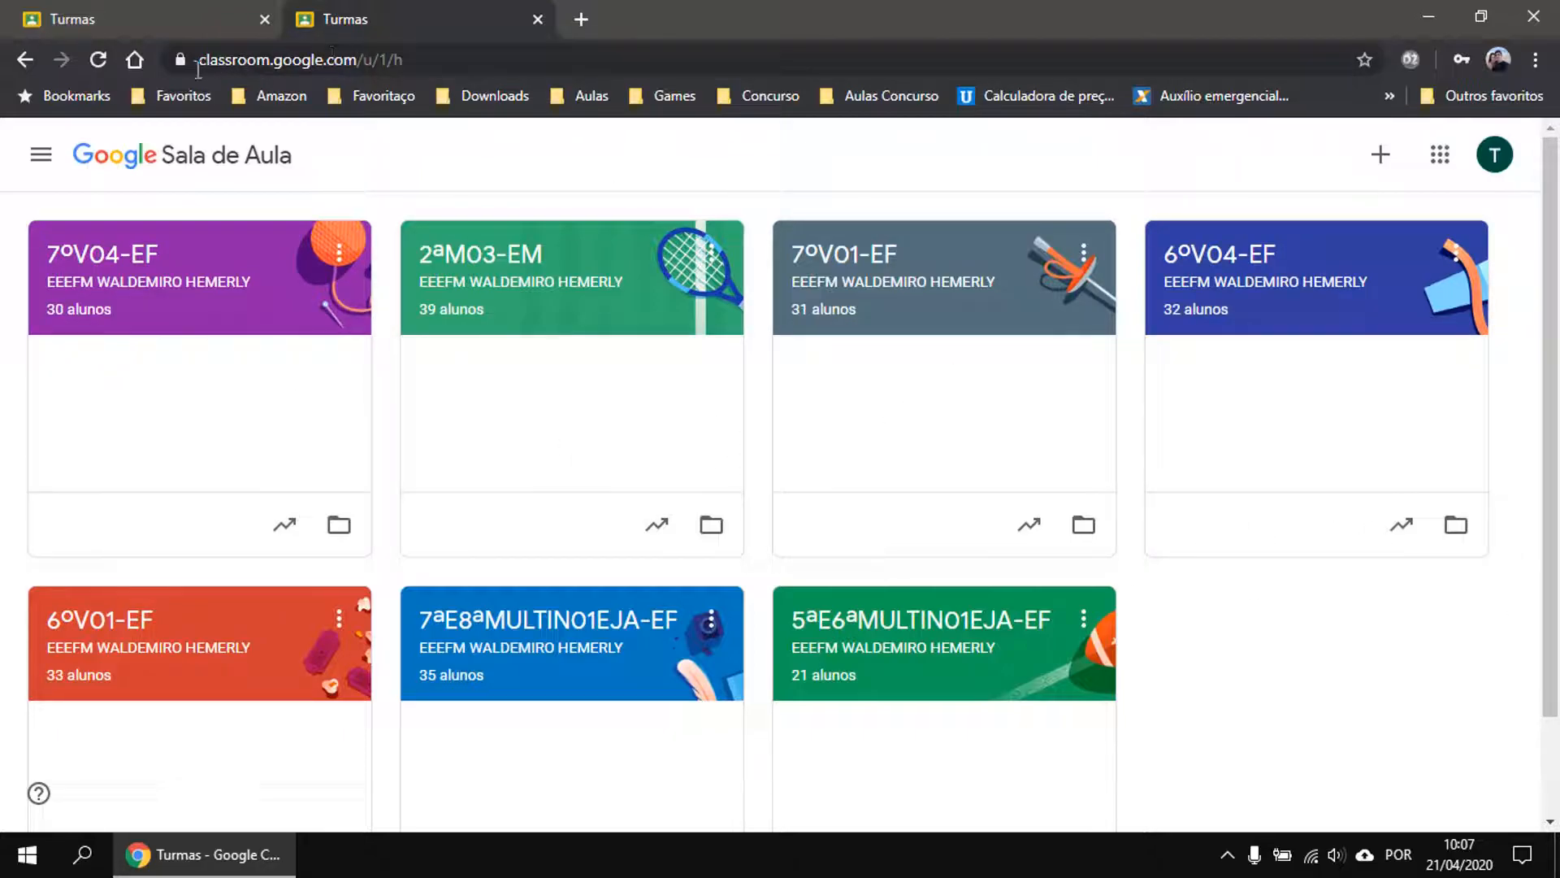
Highlight the classroom.google.com address and briefly check the signed-in account details.
drag(197, 65, 359, 78)
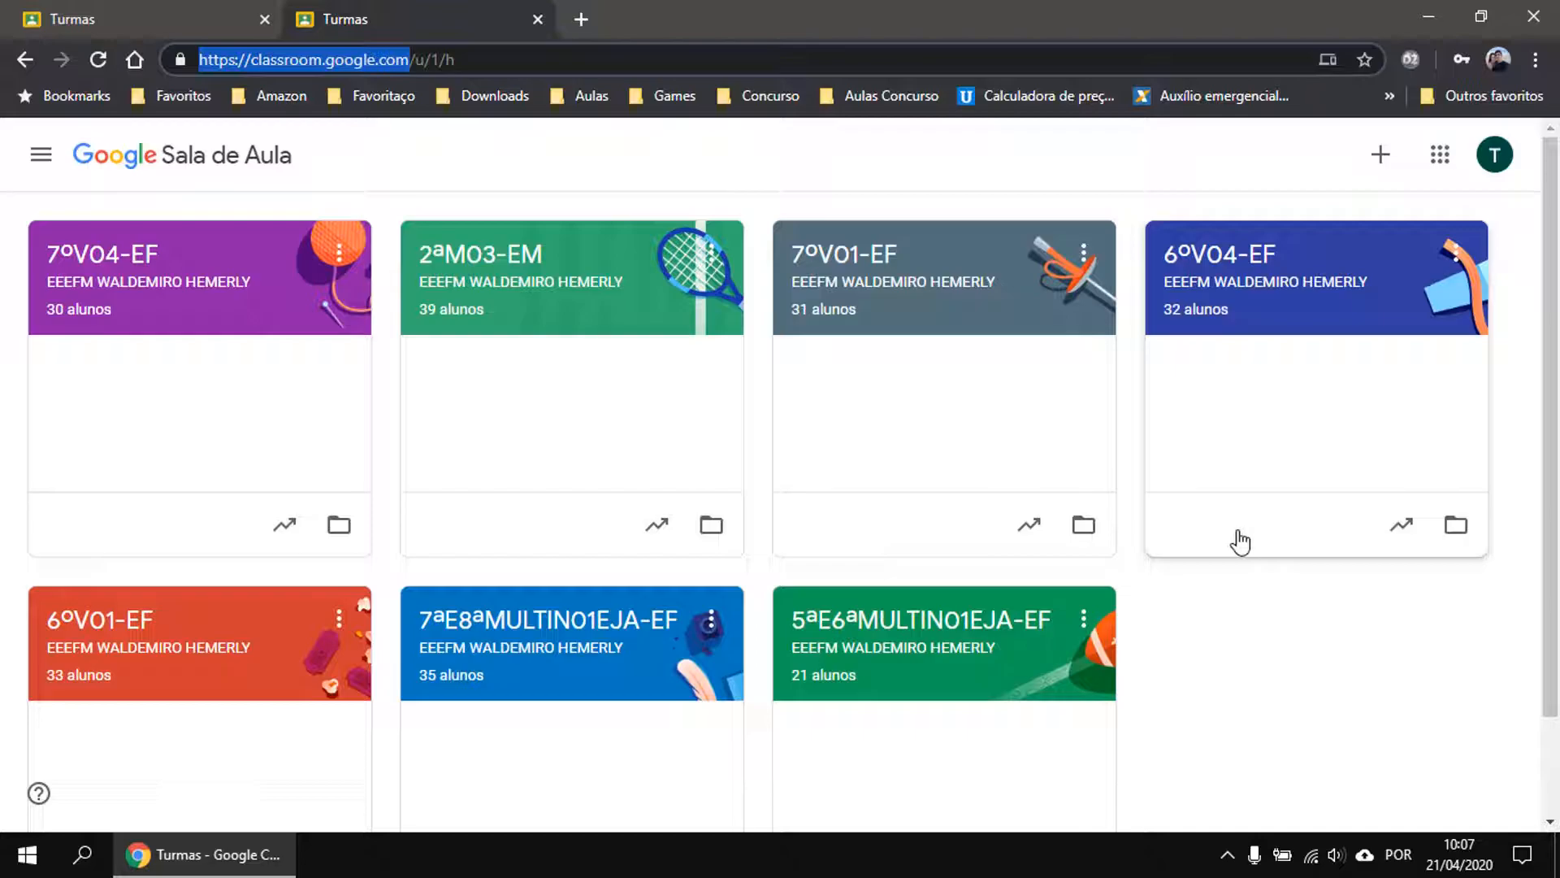
click(1495, 158)
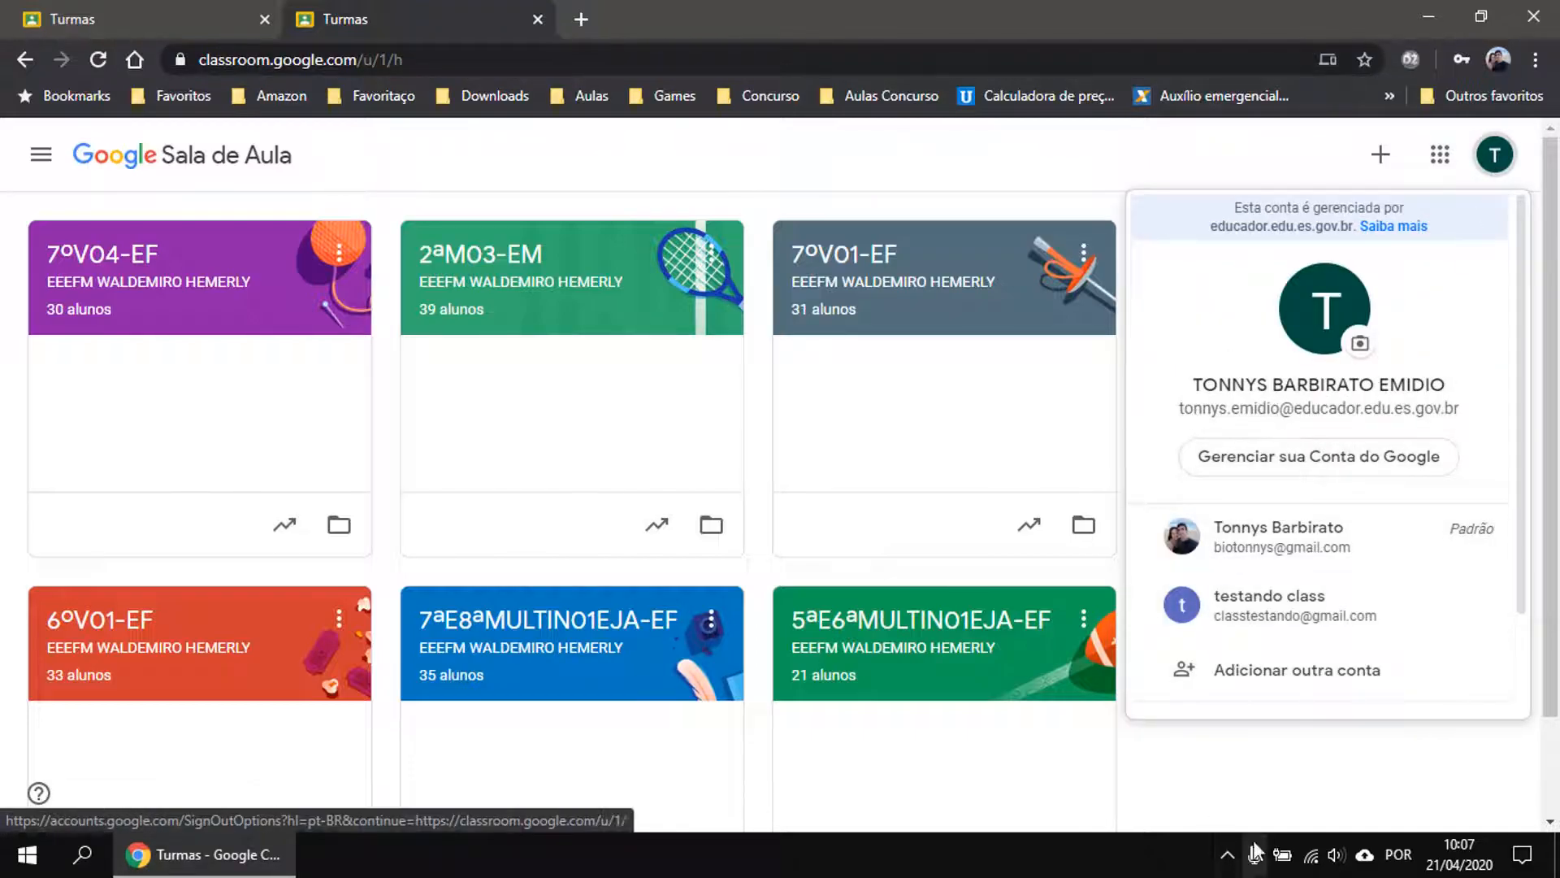
click(1284, 747)
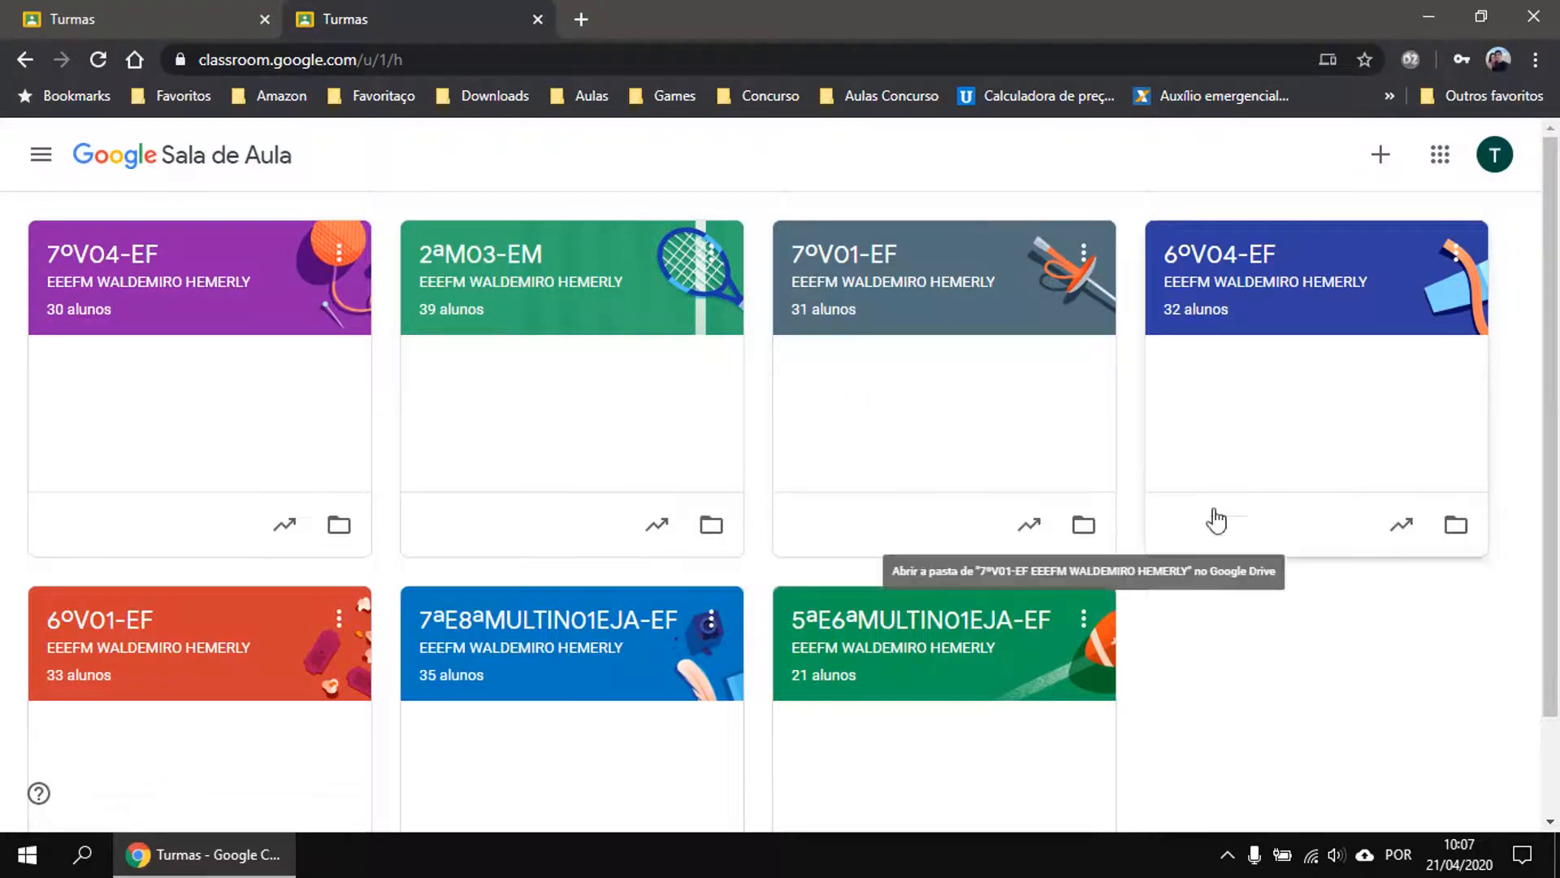
Open Google Drive in a new browser tab from the Google apps launcher.
click(1440, 156)
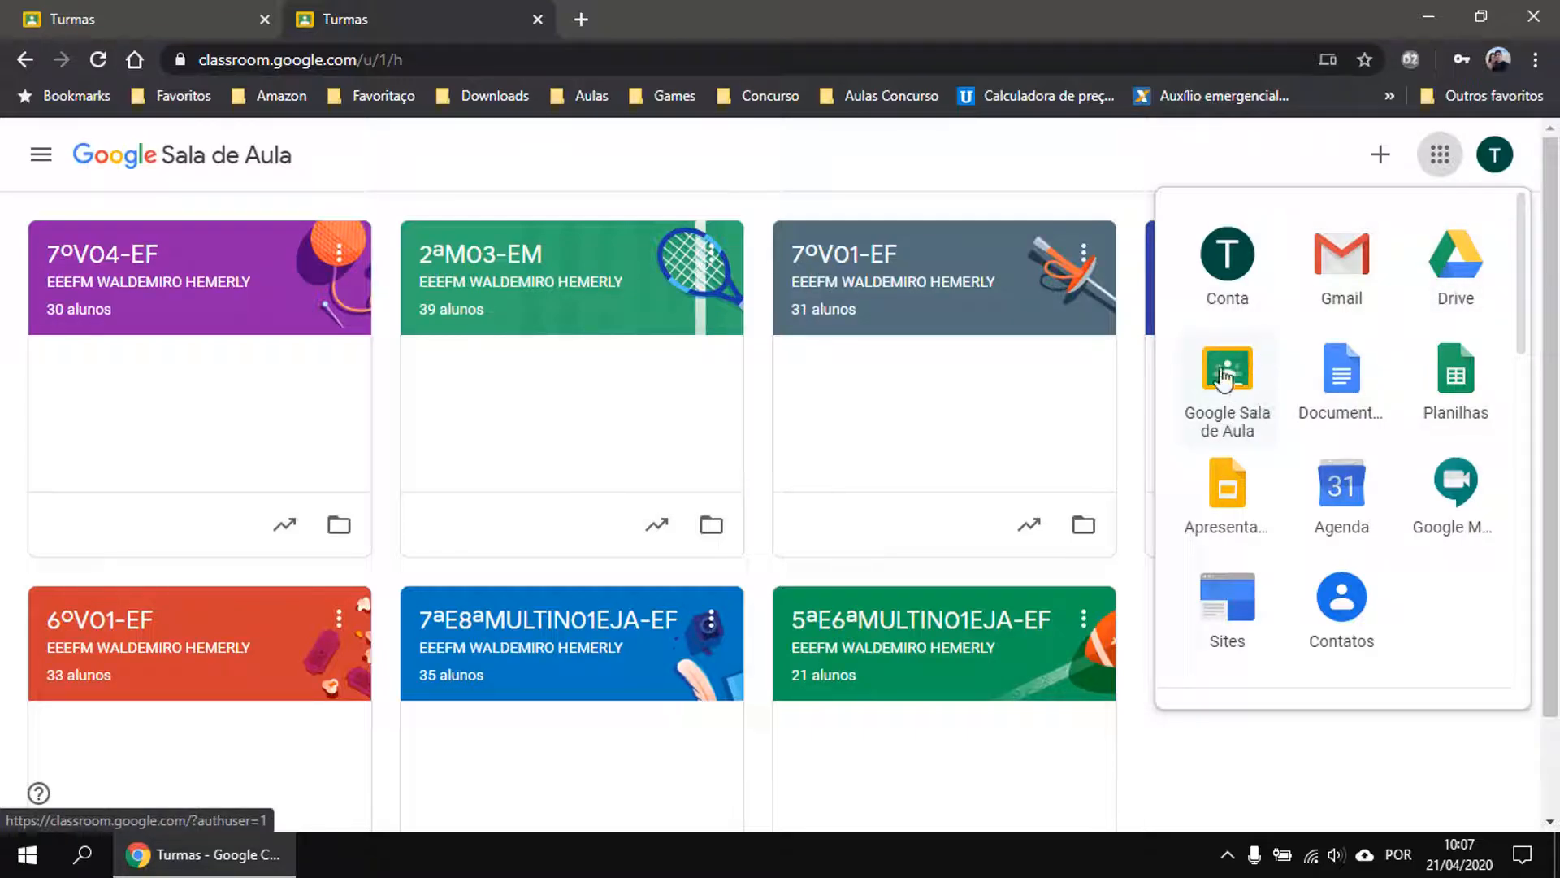
right_click(1468, 263)
click(1463, 281)
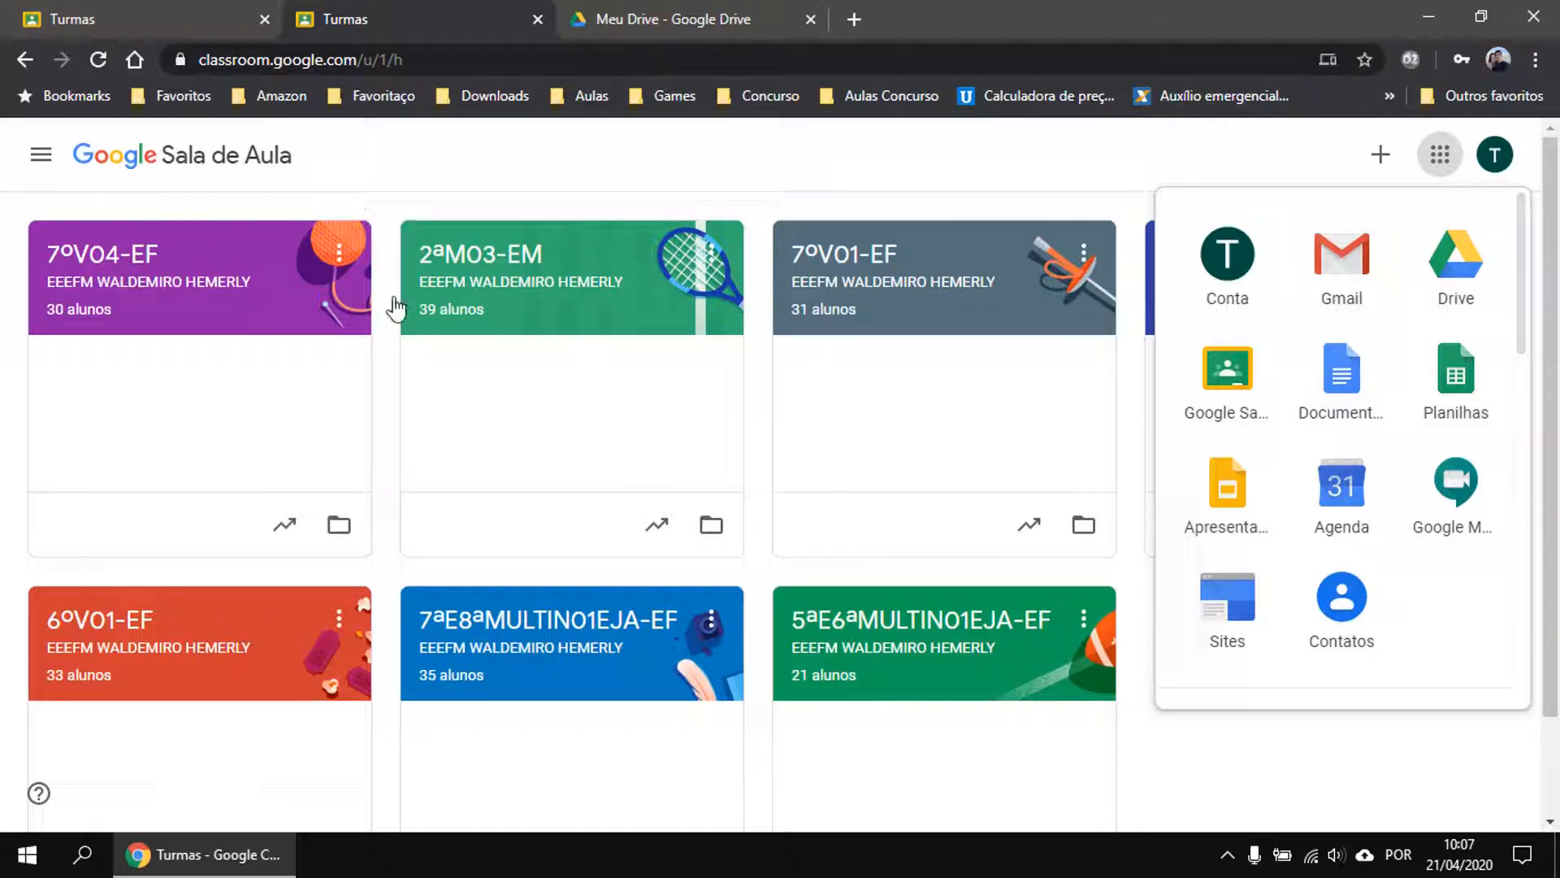
Enter the 2ªM03-EM class stream and dismiss the 'Criar avisos' tip.
click(482, 261)
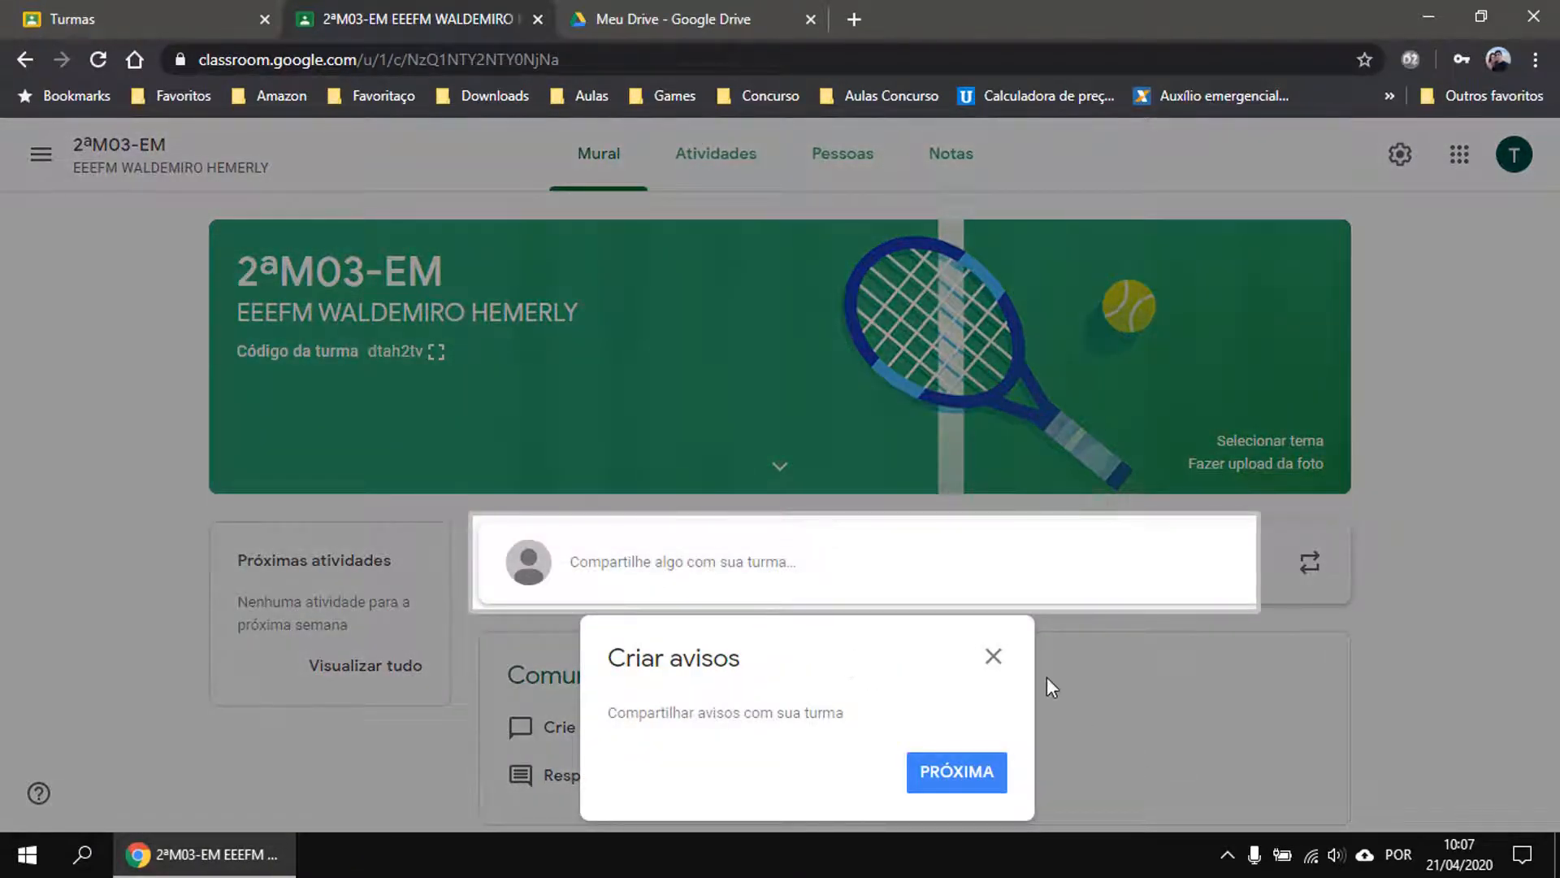
click(993, 657)
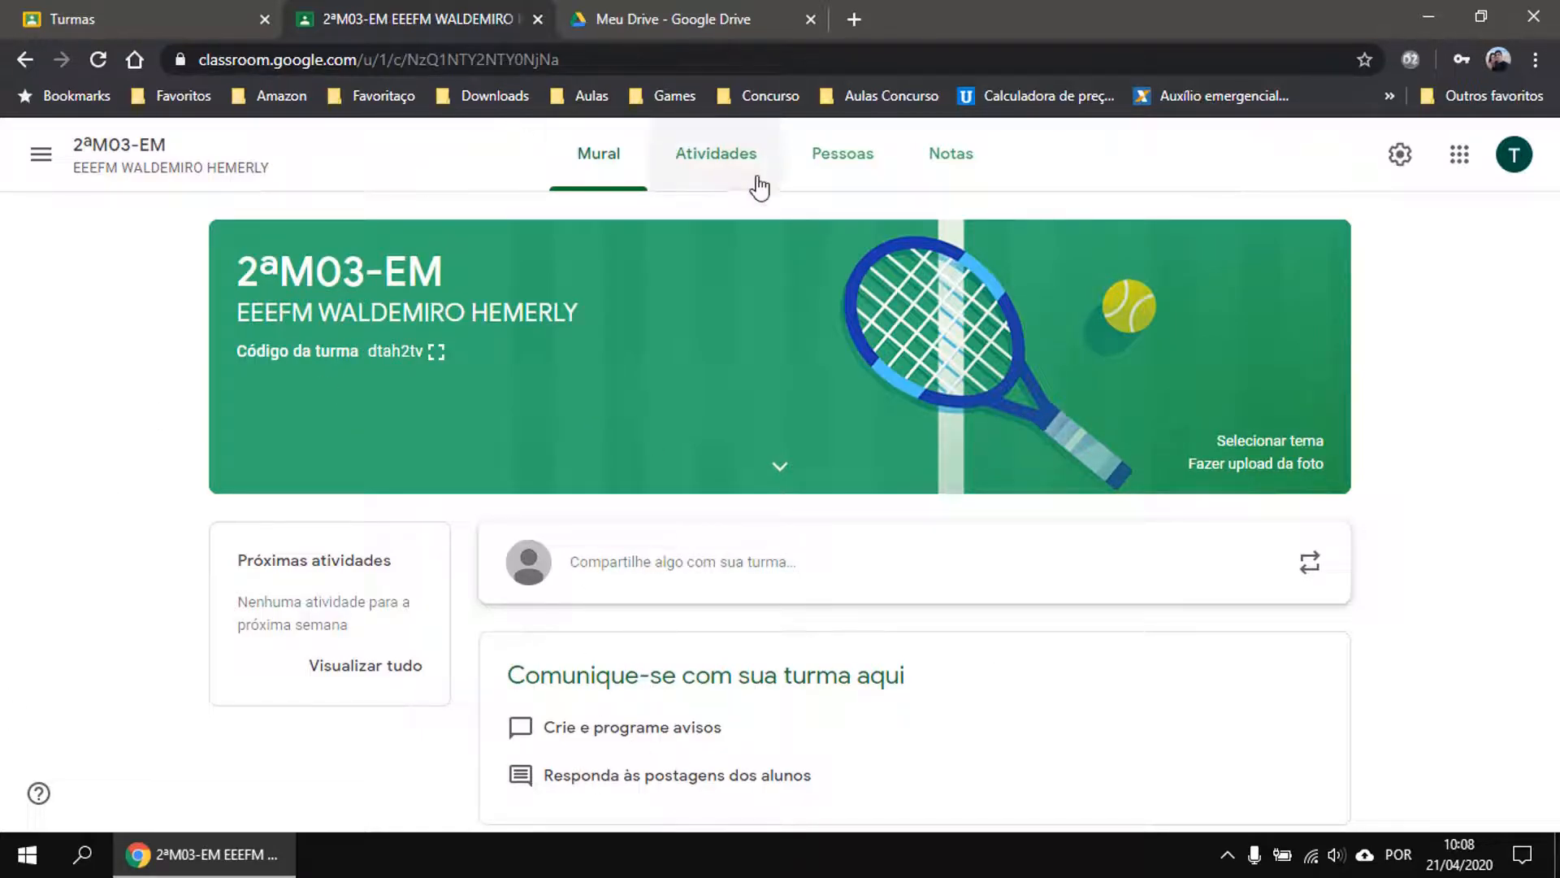
Open the Pessoas list, dismiss the student progress tip, and scroll through teachers and students.
click(825, 172)
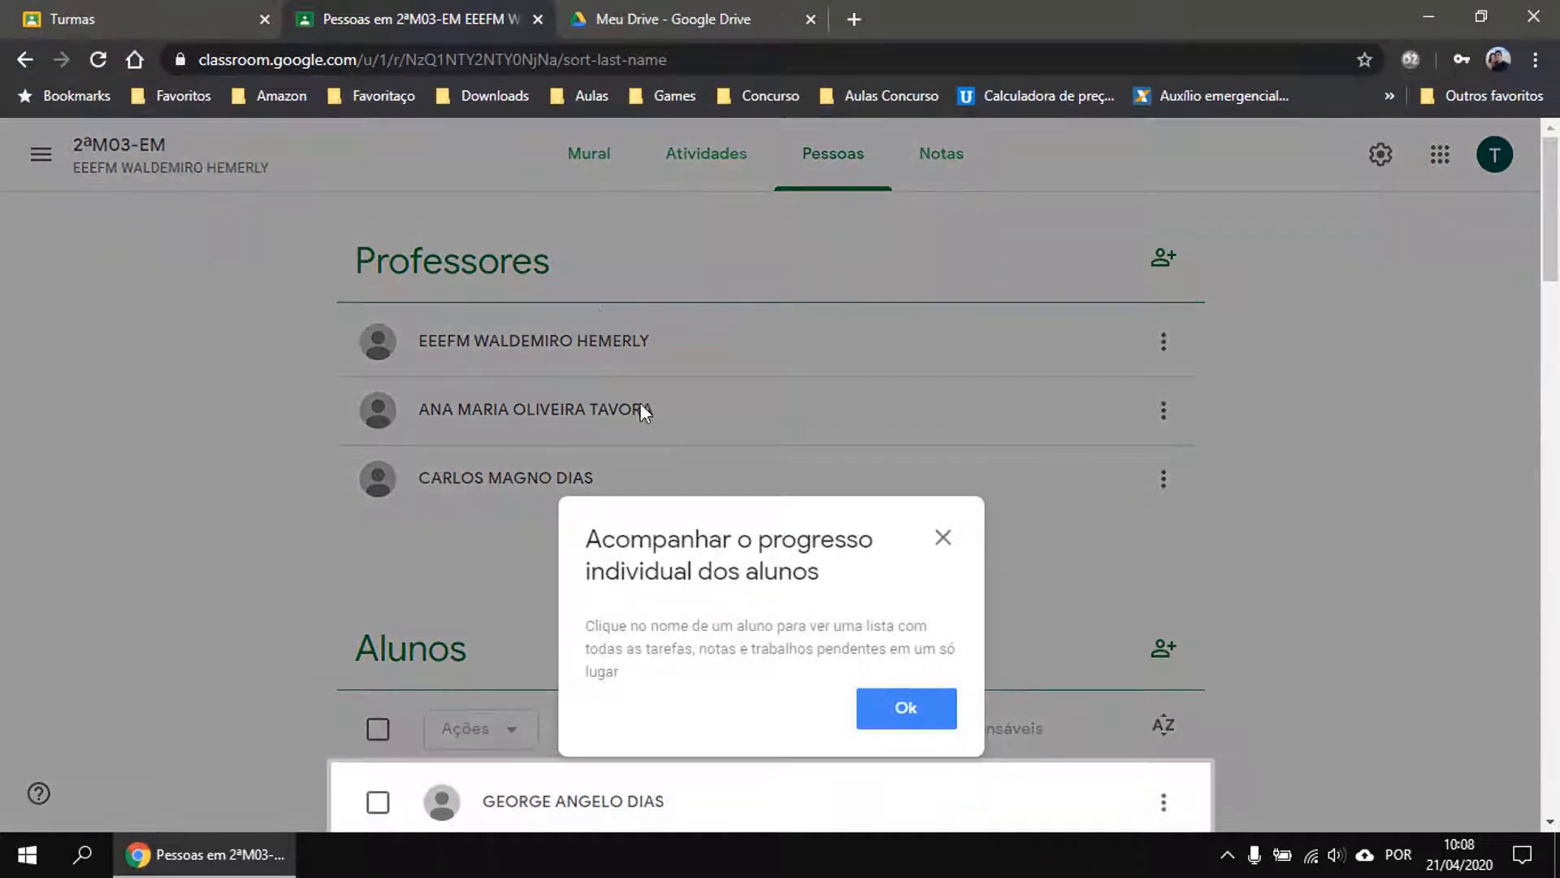
click(942, 543)
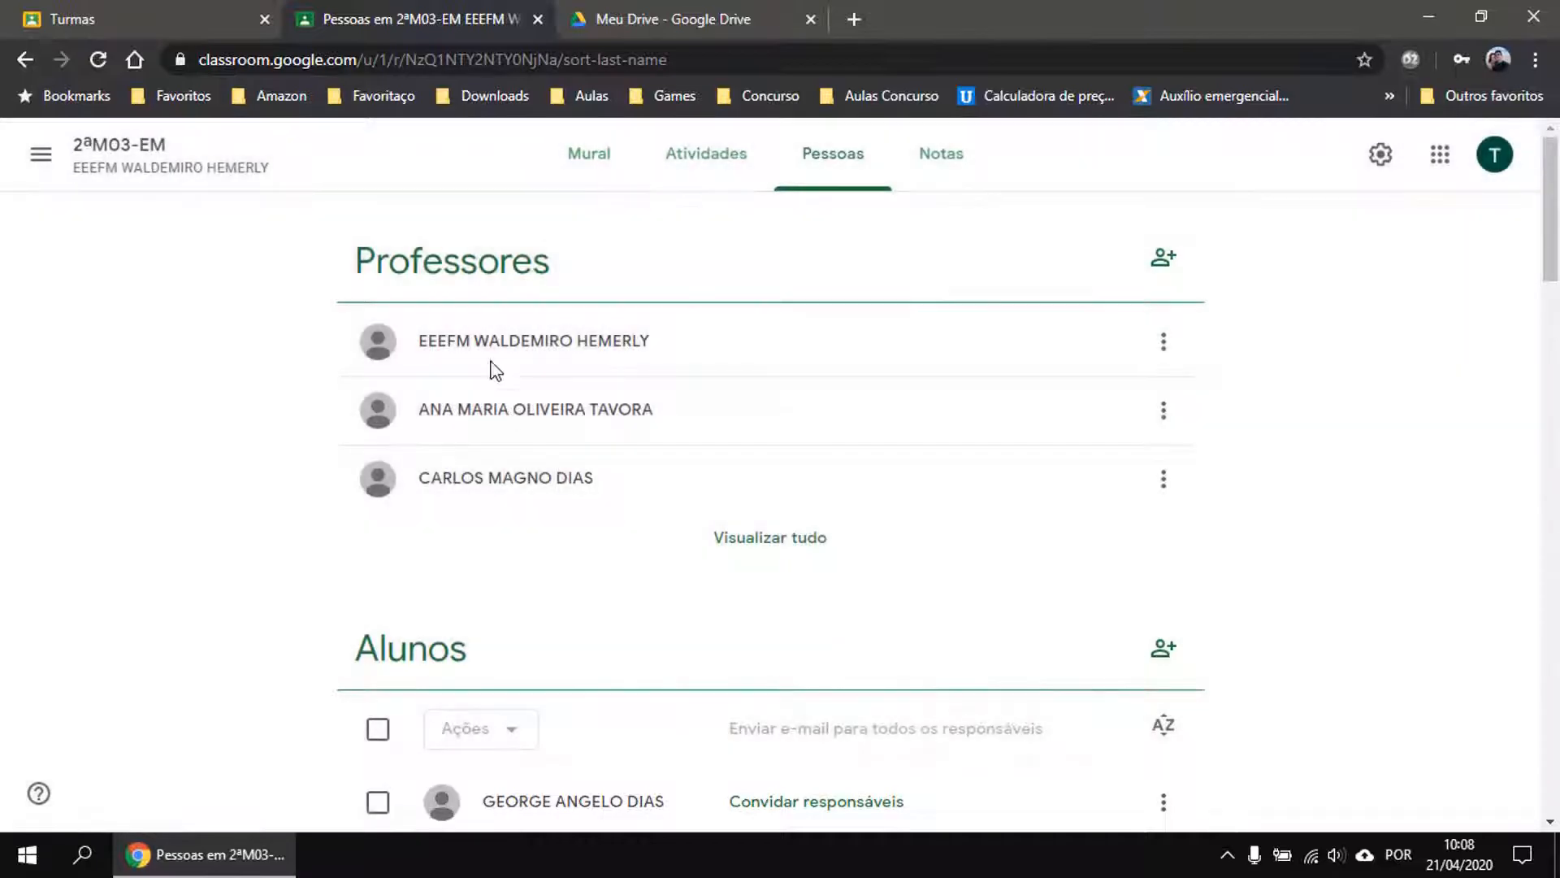
scroll(764, 358, down, 1)
scroll(773, 352, down, 1)
scroll(773, 352, up, 2)
scroll(905, 407, down, 5)
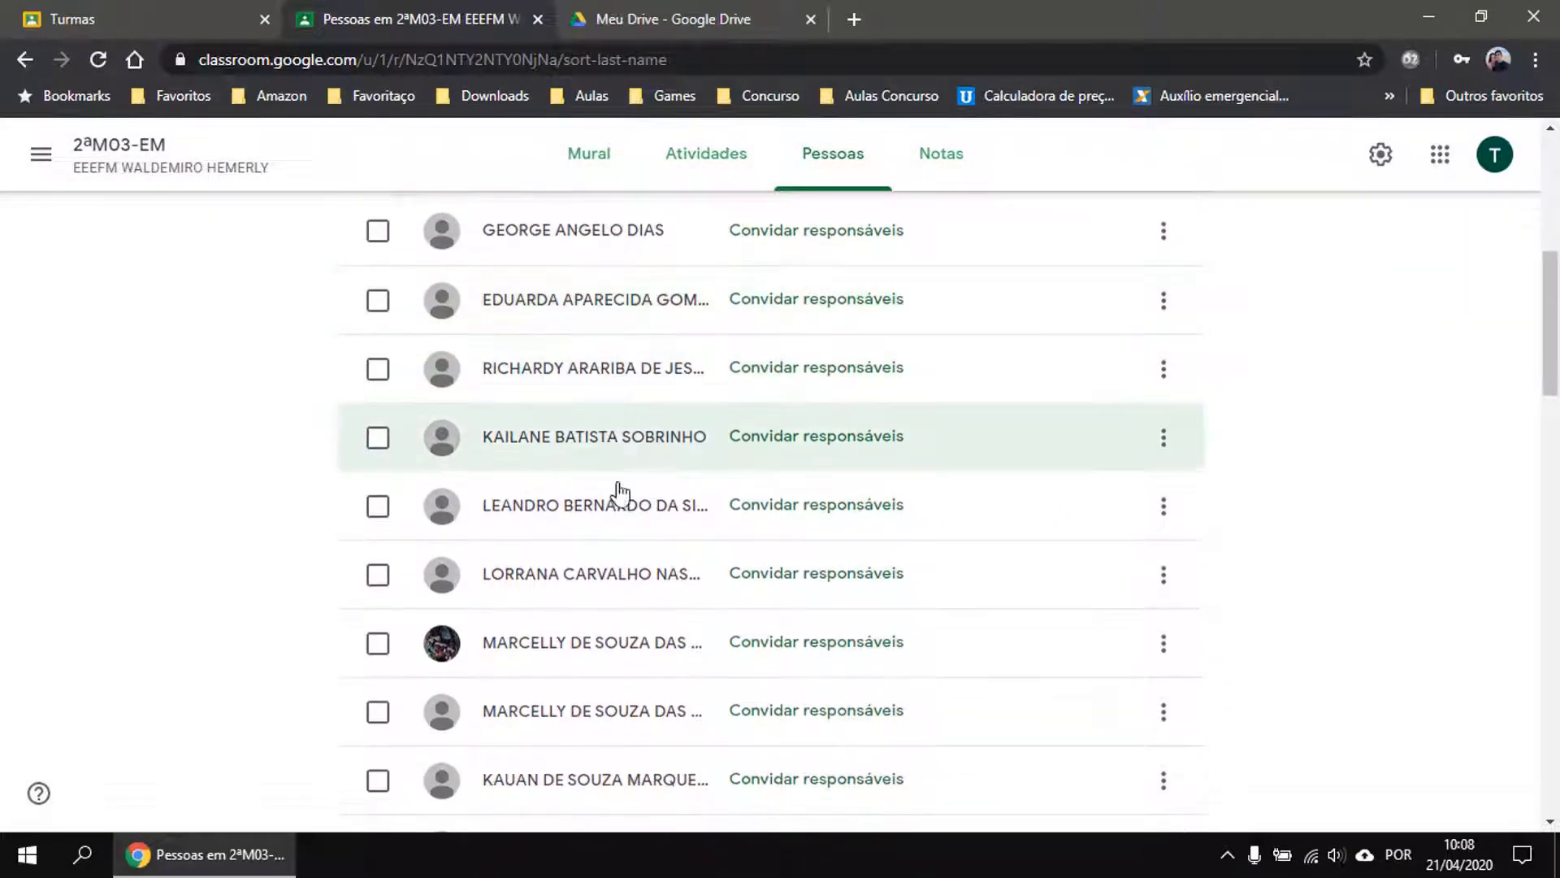
scroll(916, 453, down, 4)
scroll(724, 484, down, 8)
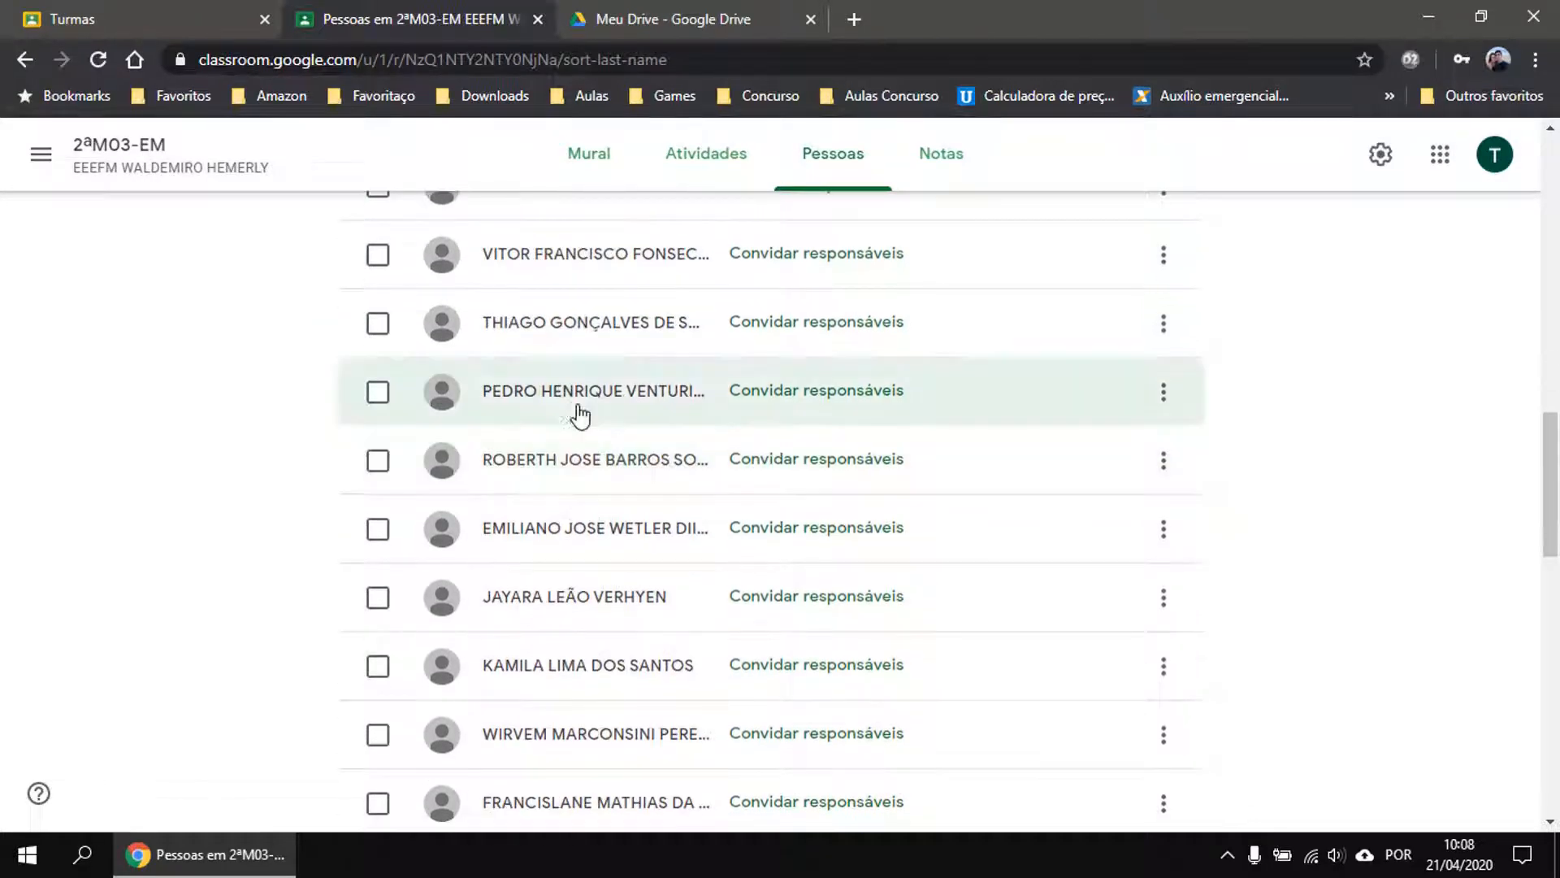
scroll(670, 520, down, 10)
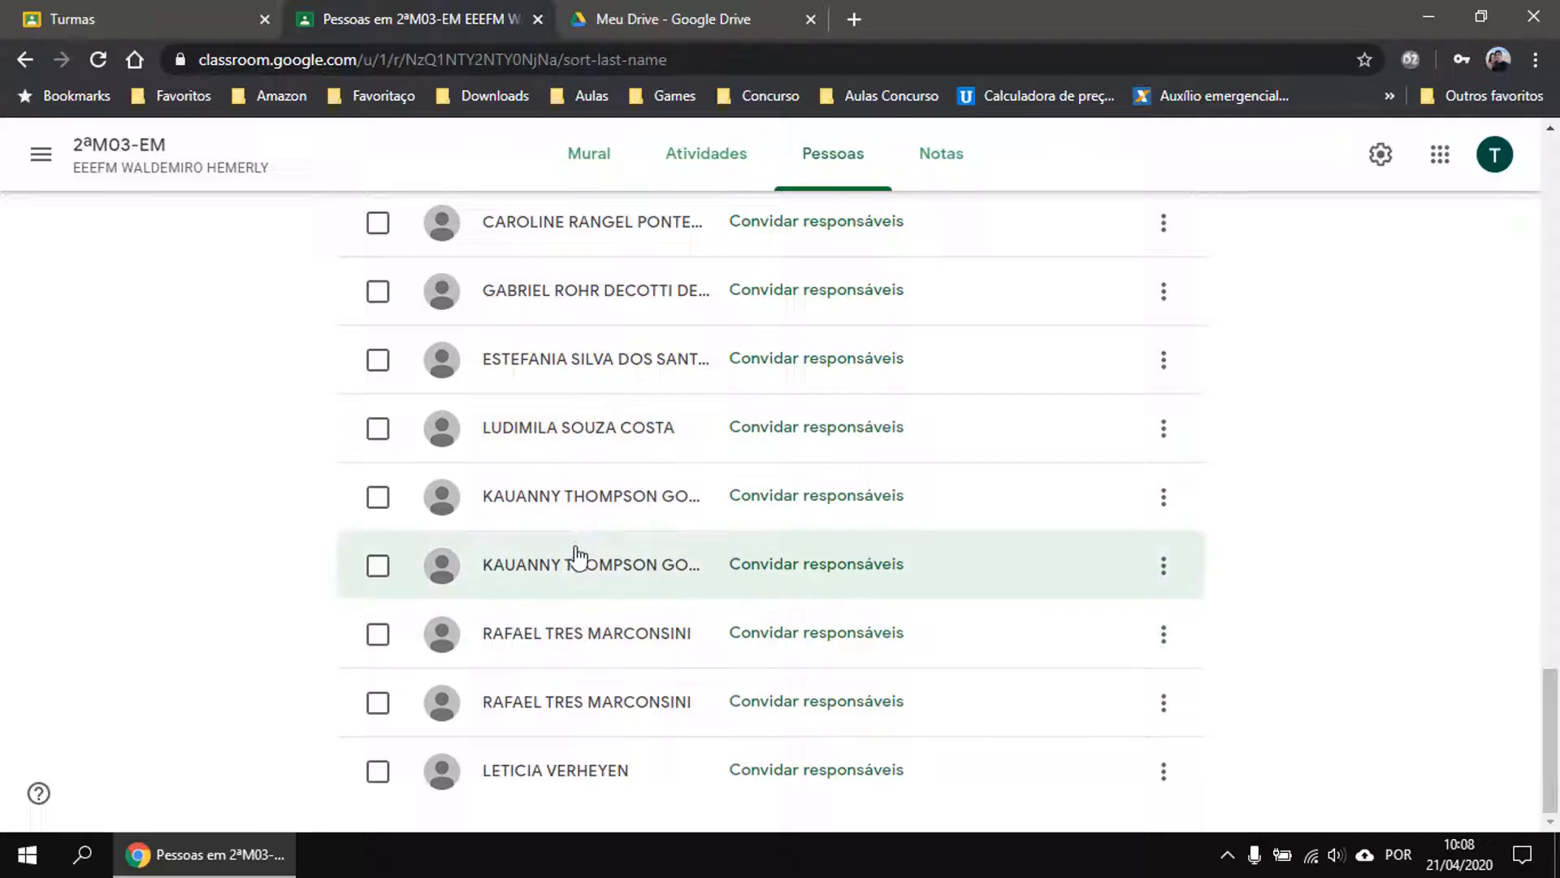
Scroll back to the top of Pessoas and switch to the empty Notas grades page.
scroll(804, 549, up, 7)
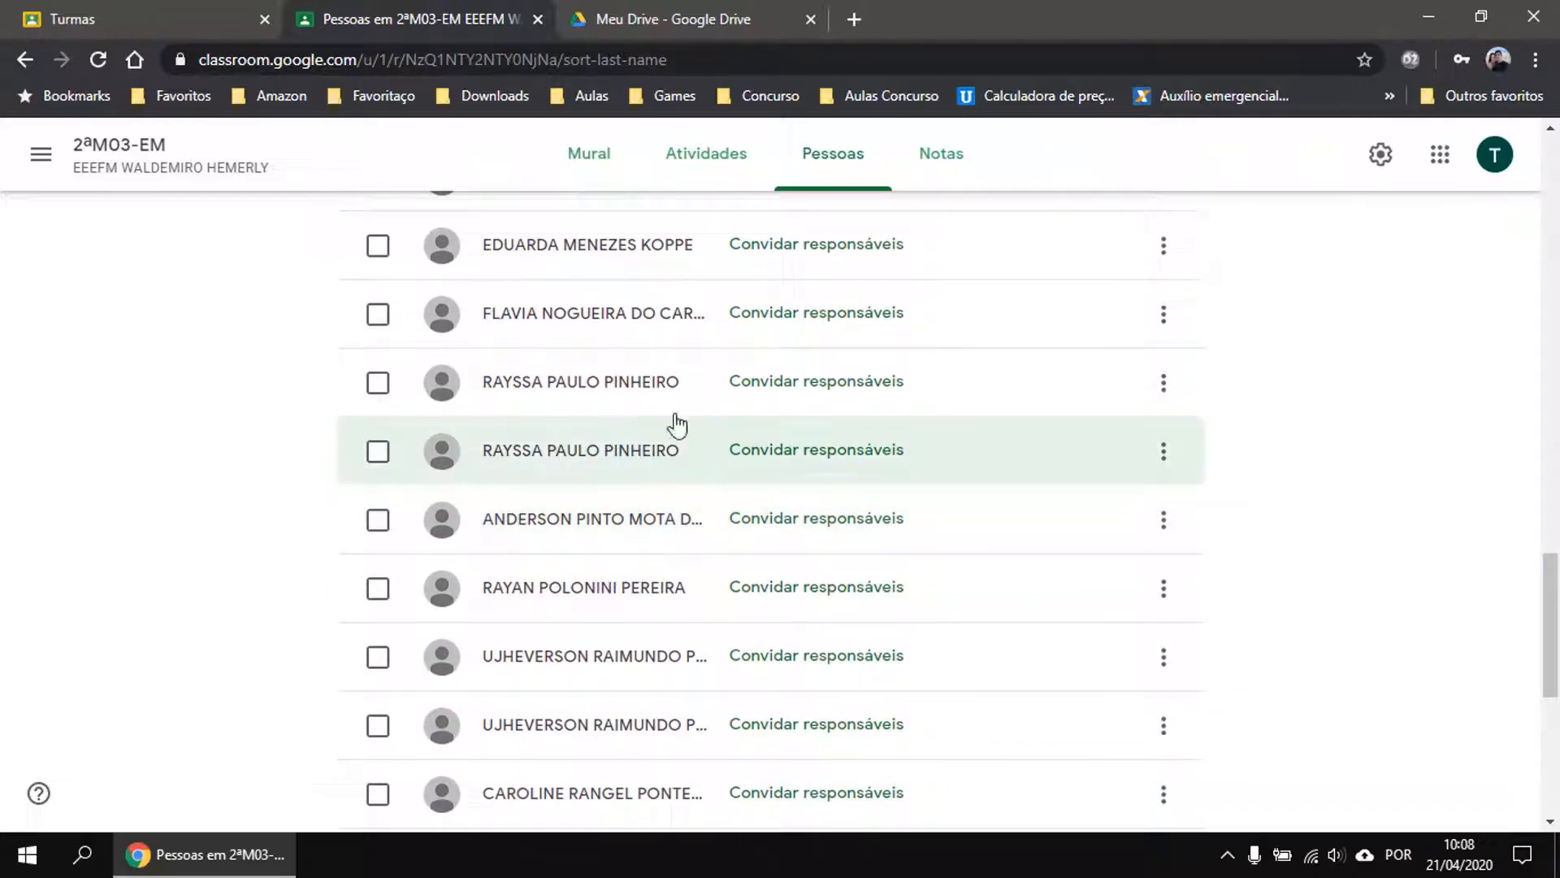
scroll(552, 508, up, 8)
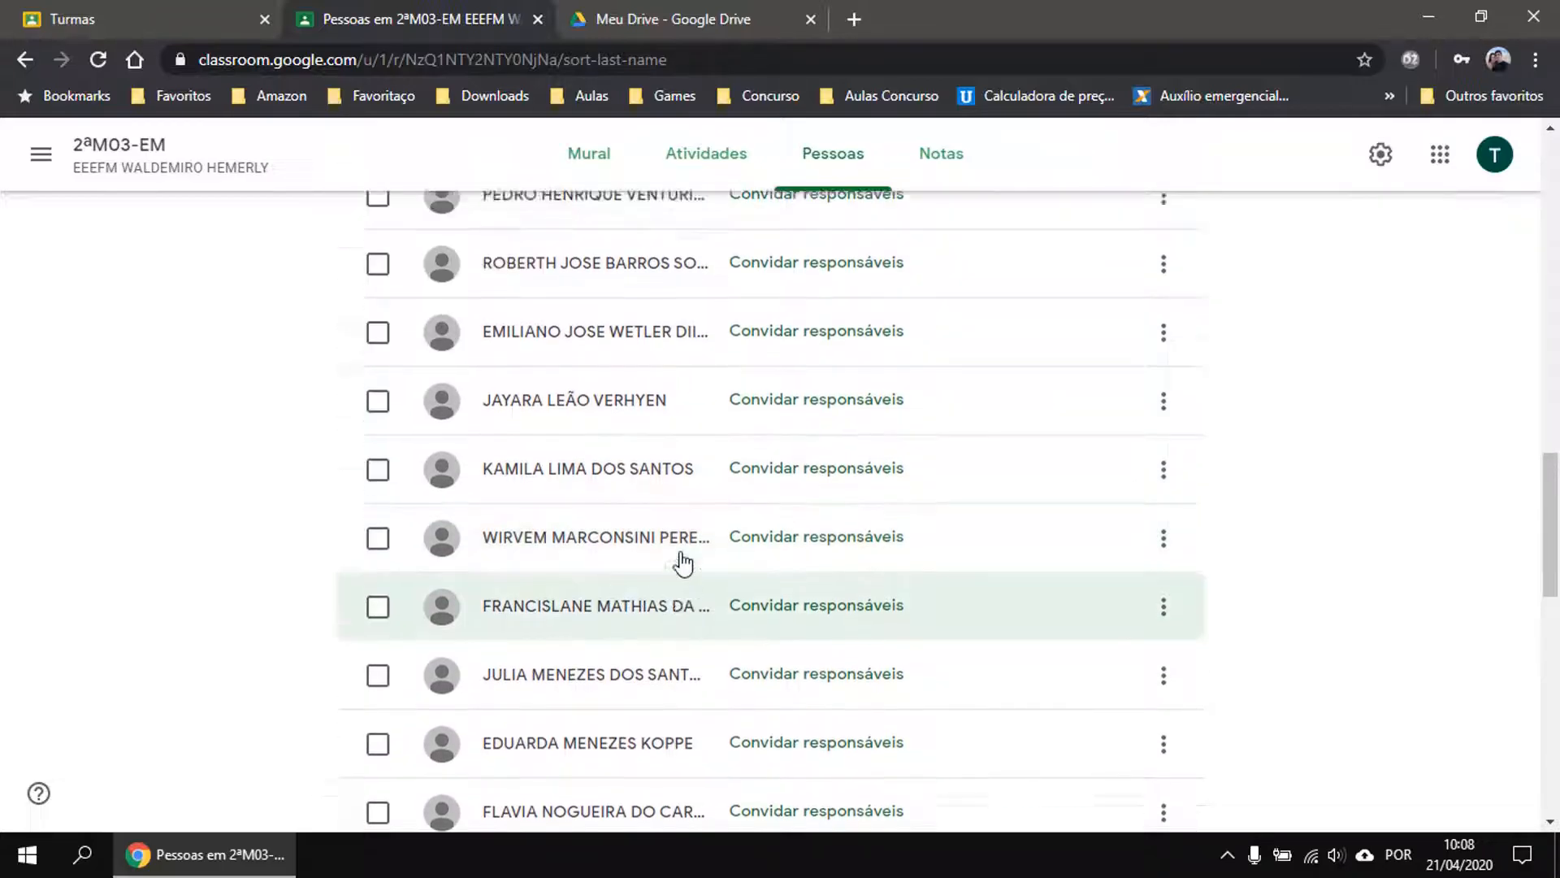
scroll(682, 560, up, 3)
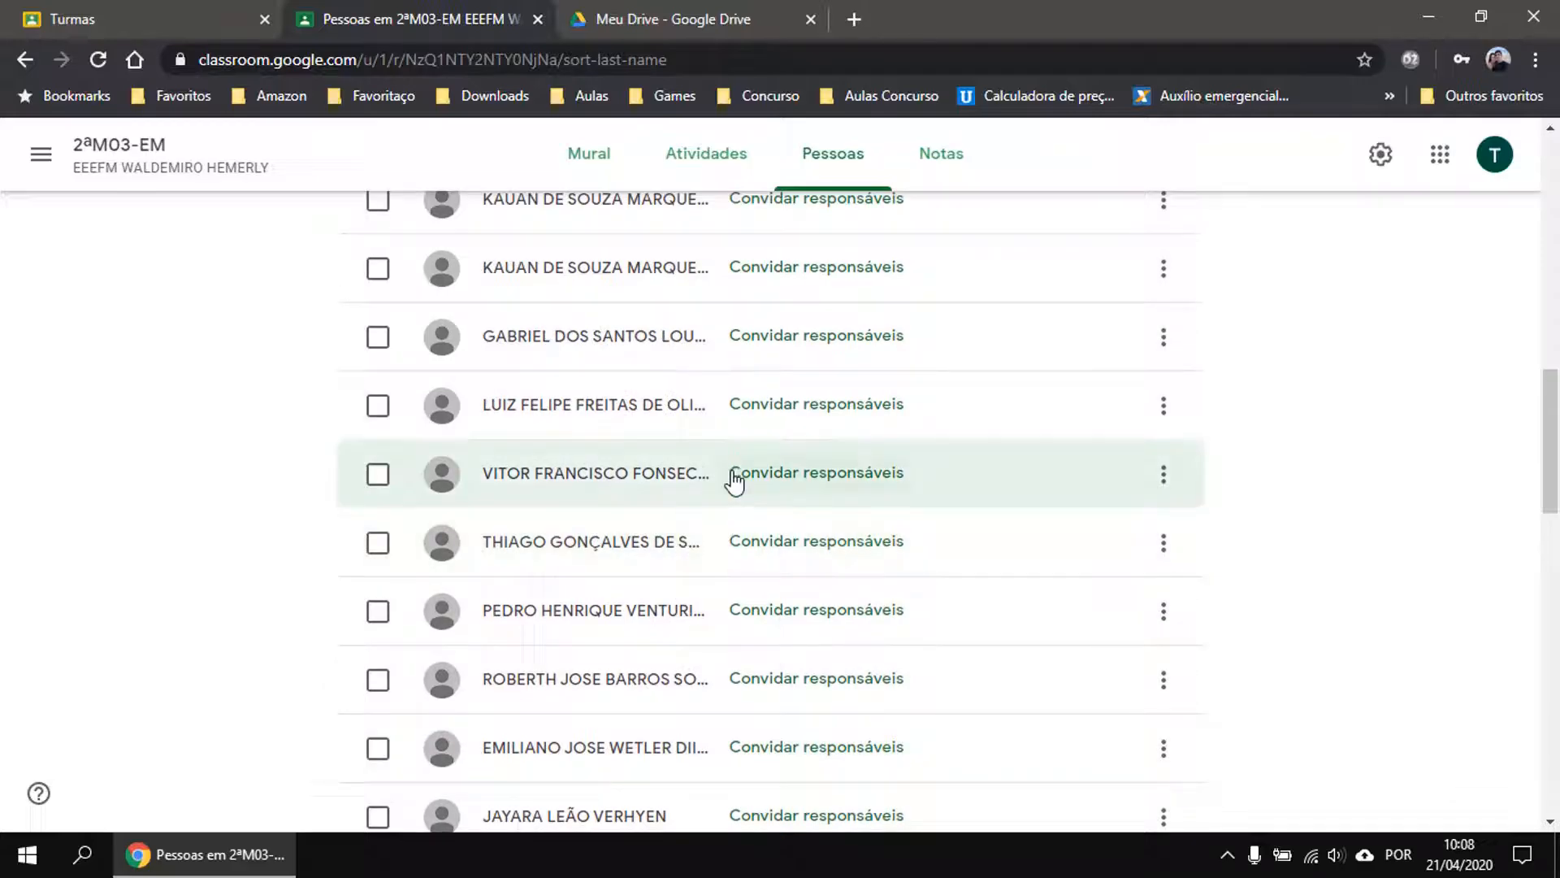
scroll(736, 479, down, 18)
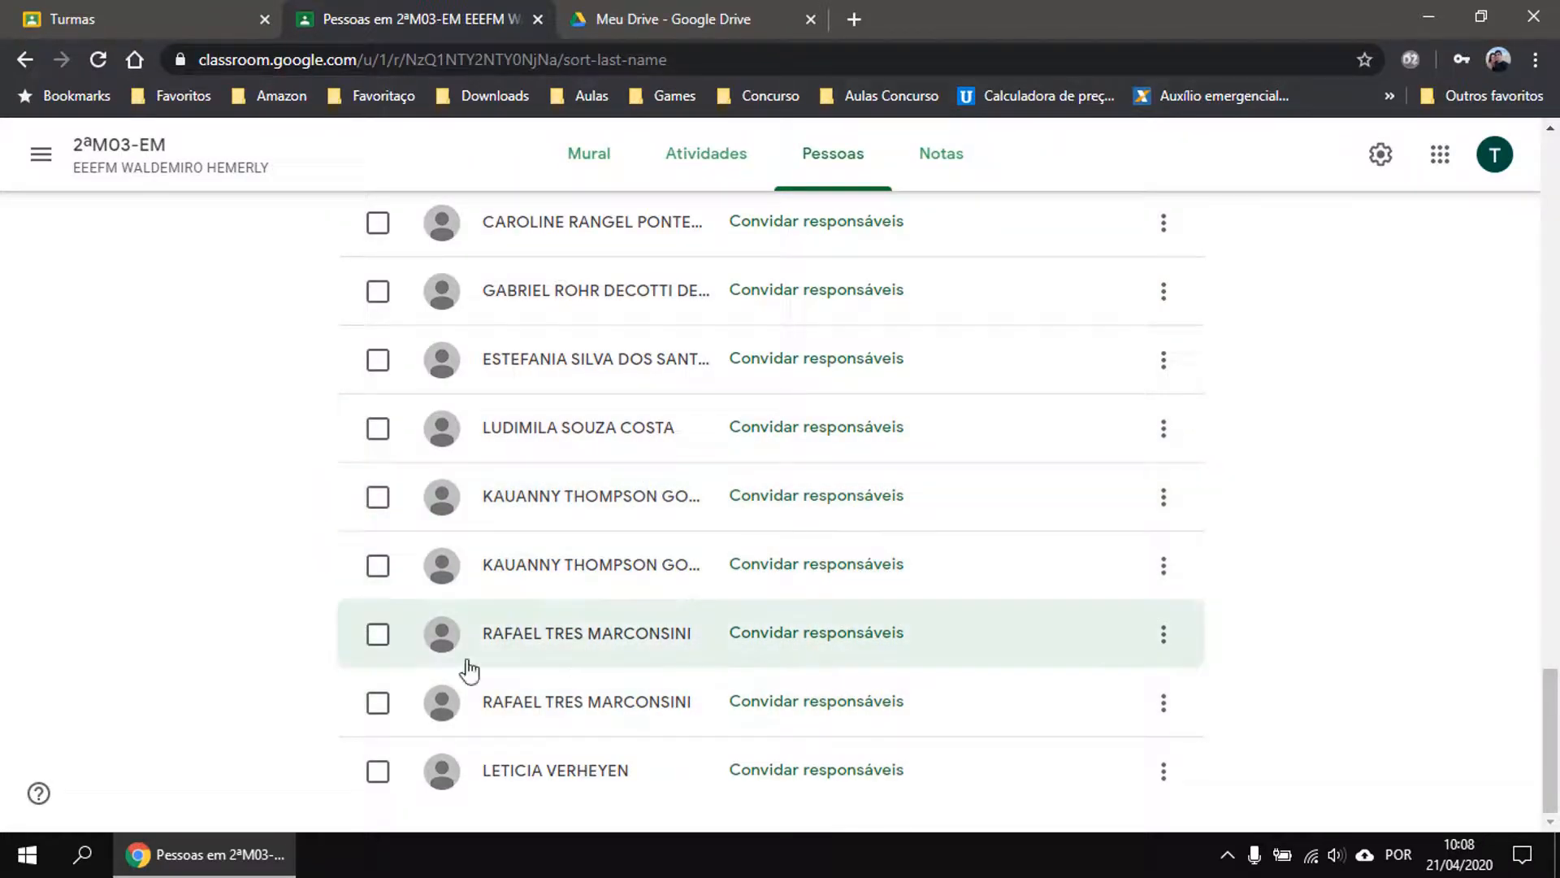
scroll(480, 631, up, 9)
scroll(608, 628, up, 15)
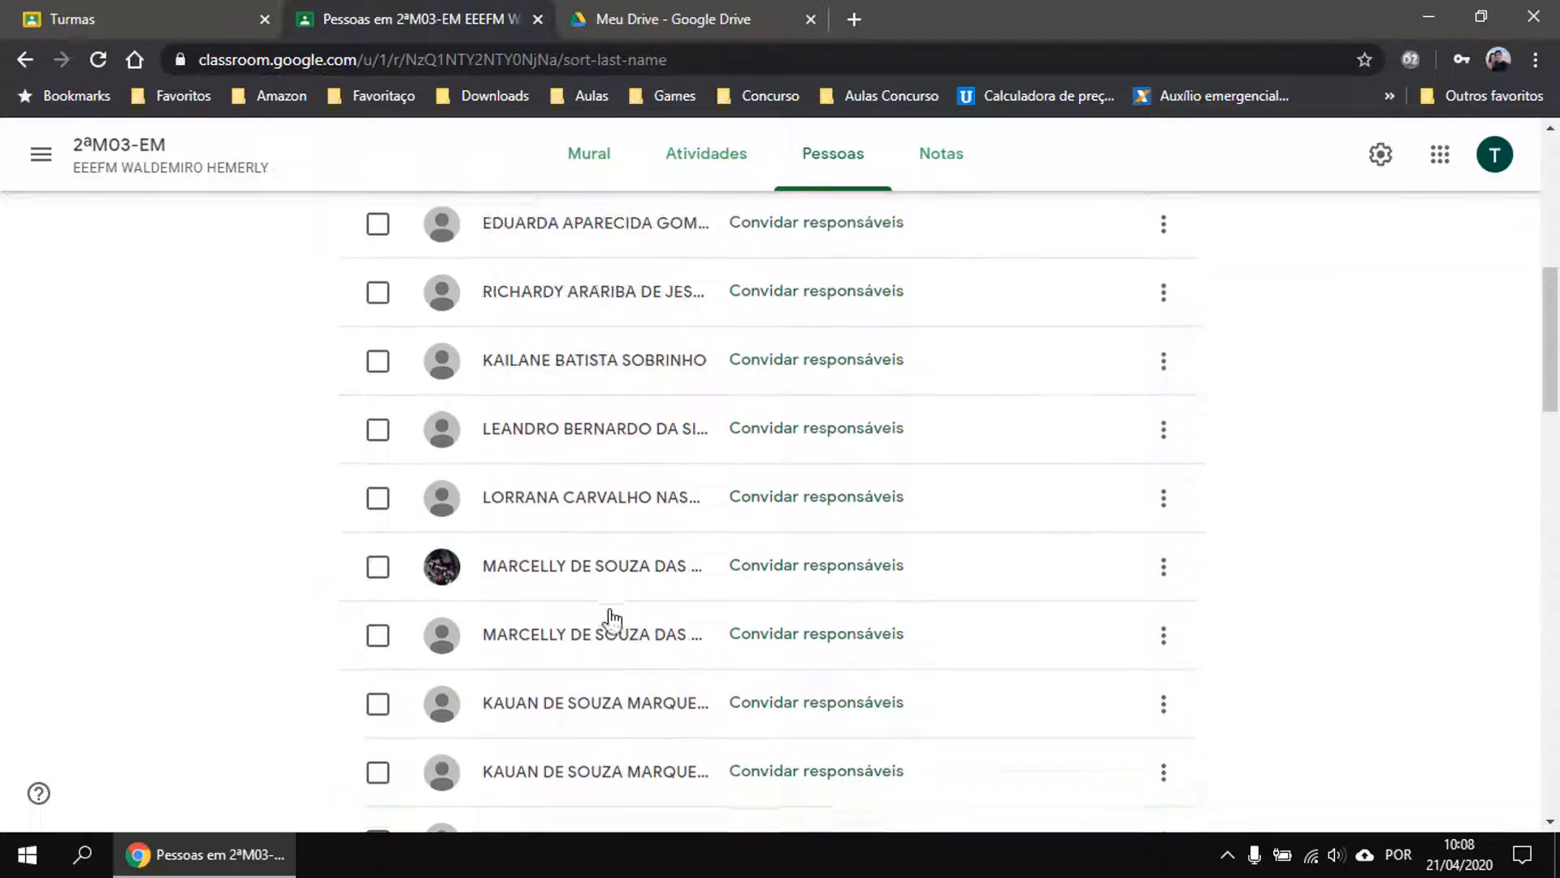
click(942, 162)
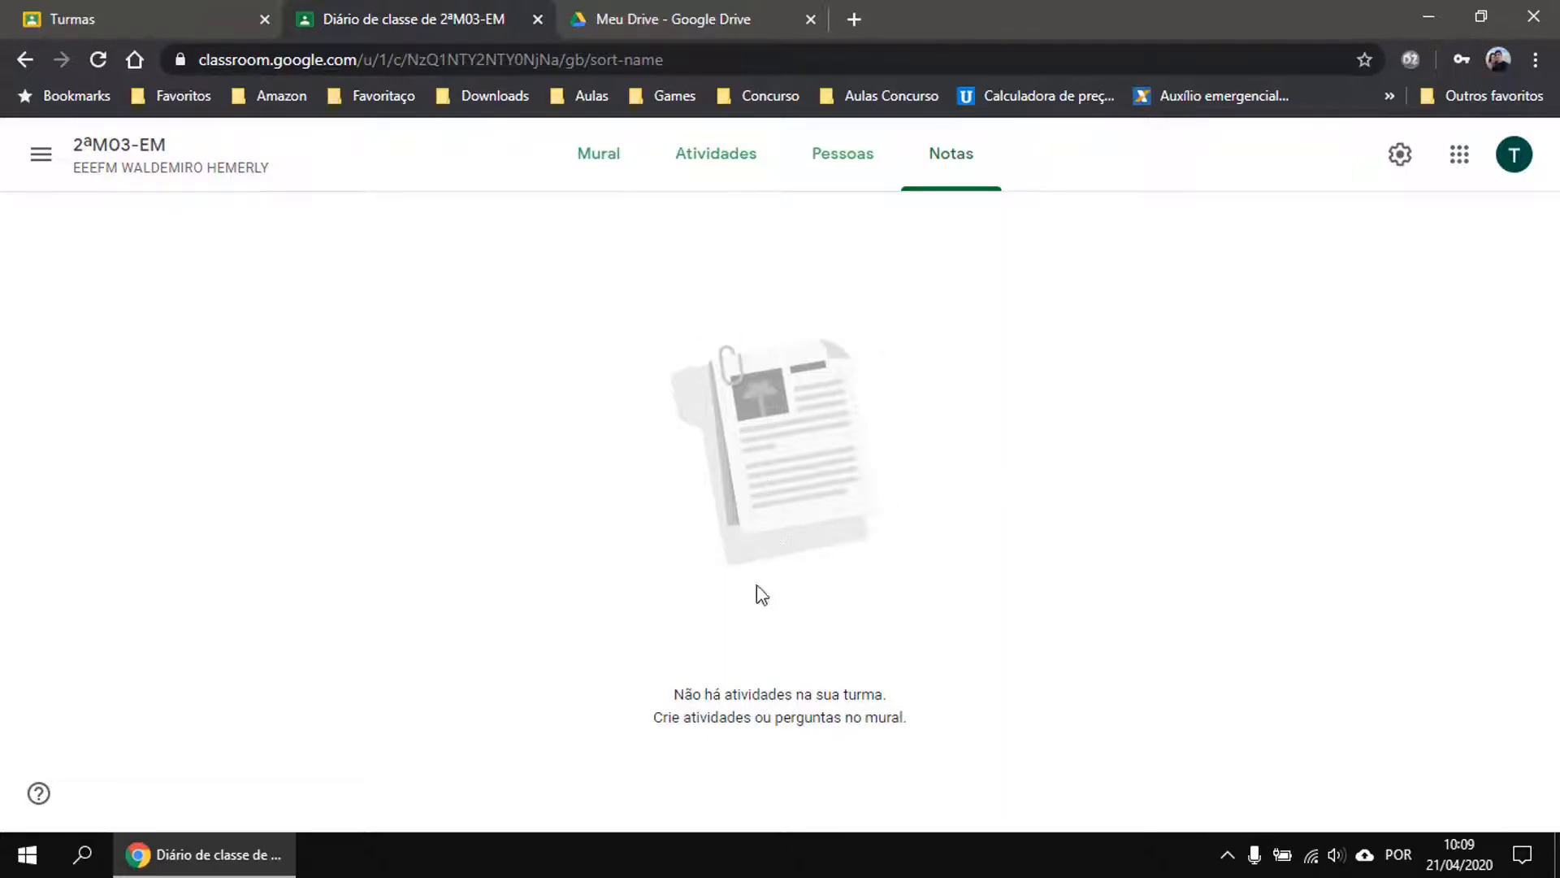
Open the Atividades page, dismiss the topic filters tip, and scroll the topic list.
click(713, 157)
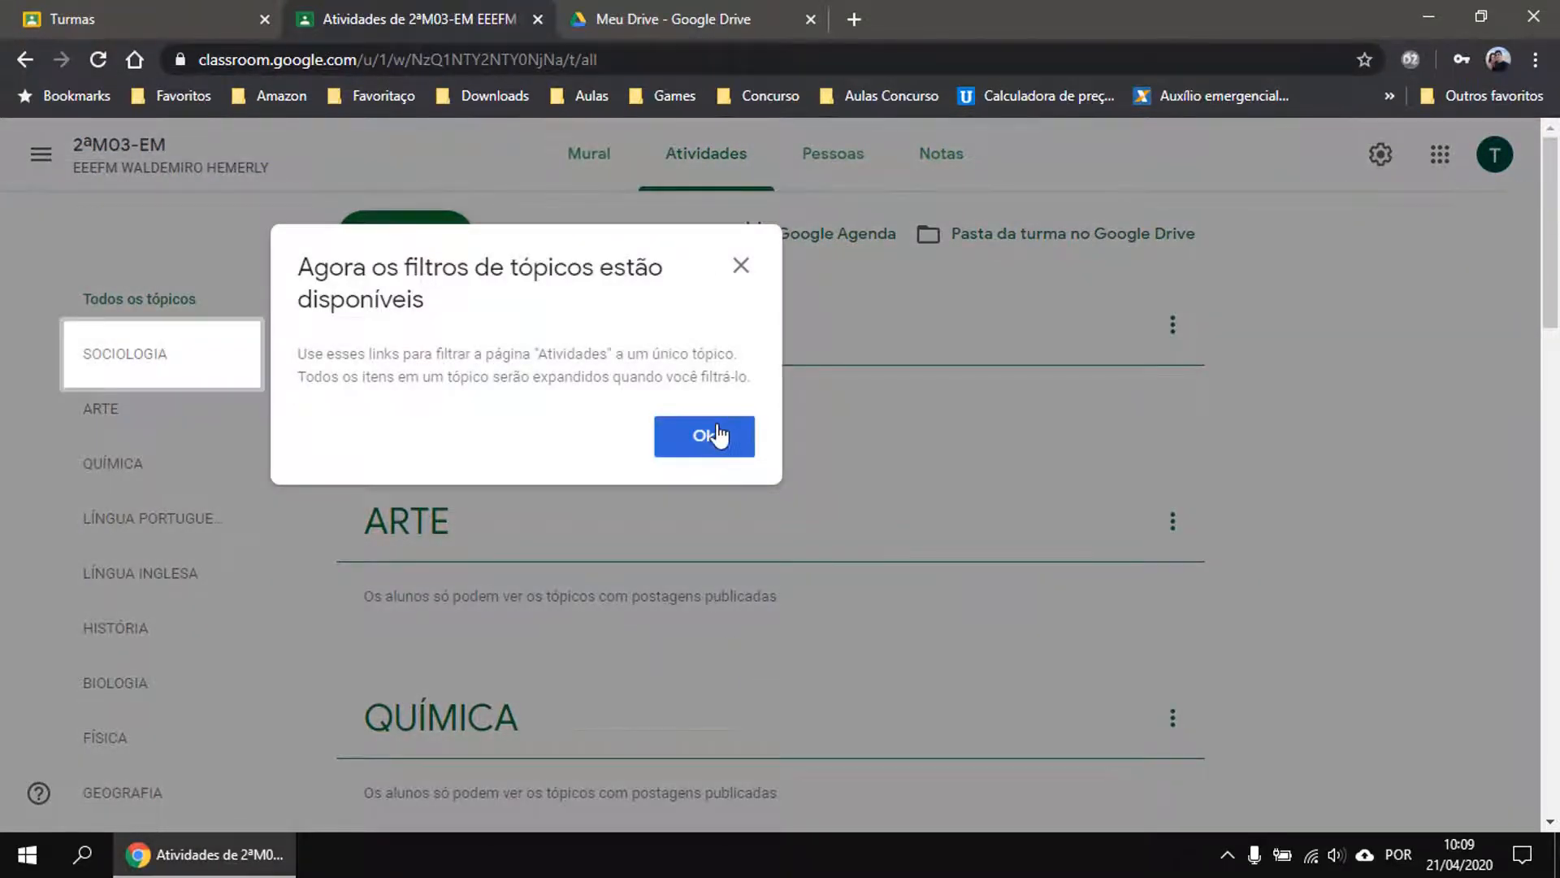
click(719, 436)
scroll(116, 488, down, 3)
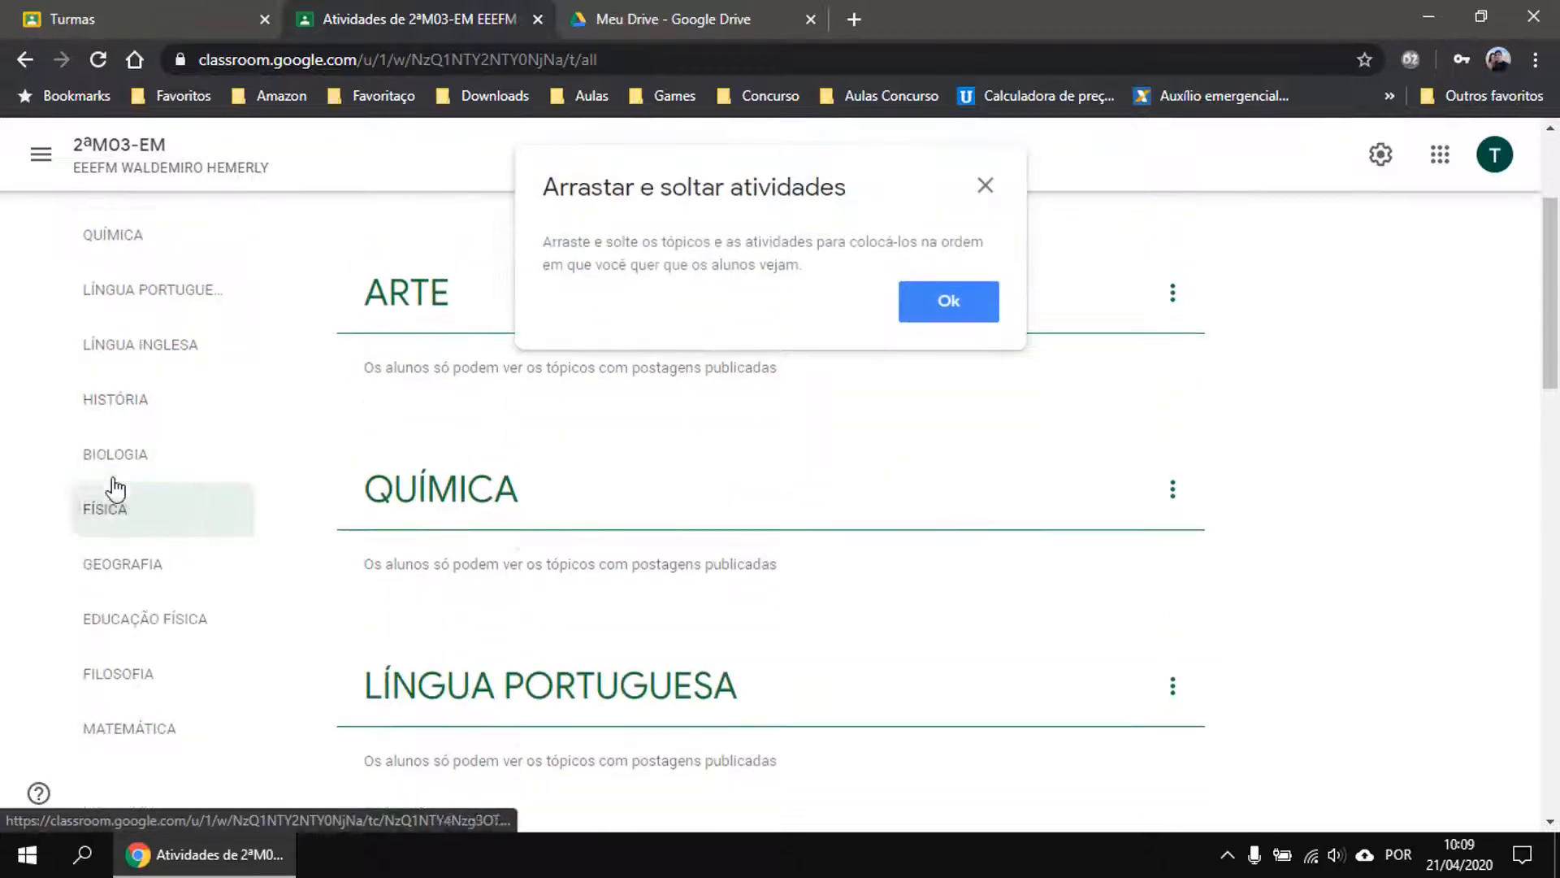
scroll(157, 625, down, 4)
scroll(151, 601, up, 3)
scroll(155, 573, up, 4)
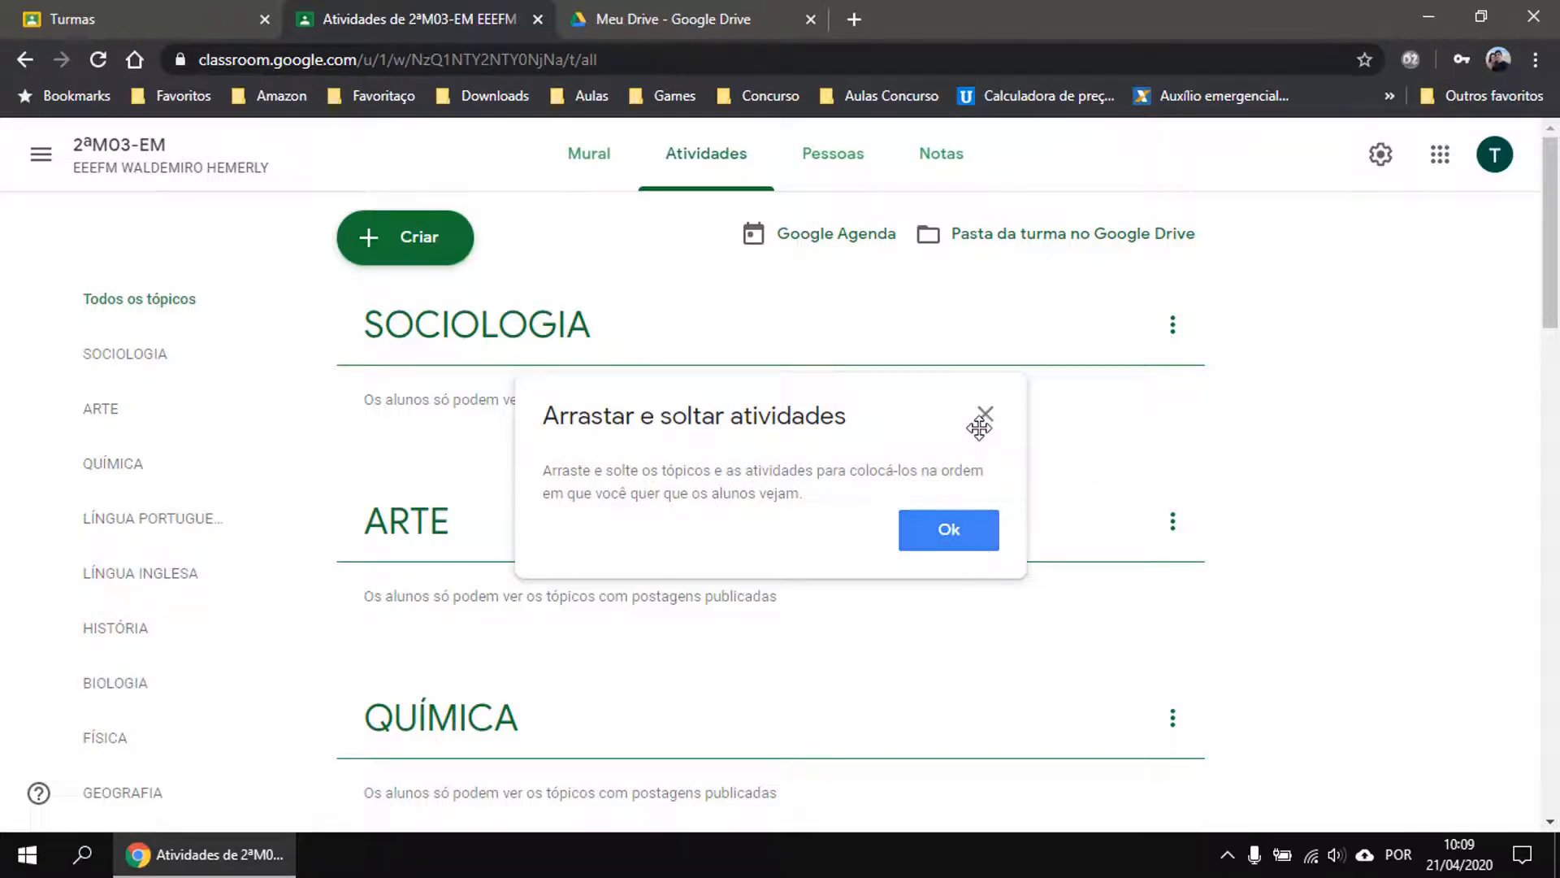
Dismiss the drag-and-drop tip, browse topics like SOCIOLOGIA and ARTE, and show the Criar options.
click(984, 414)
scroll(636, 342, down, 1)
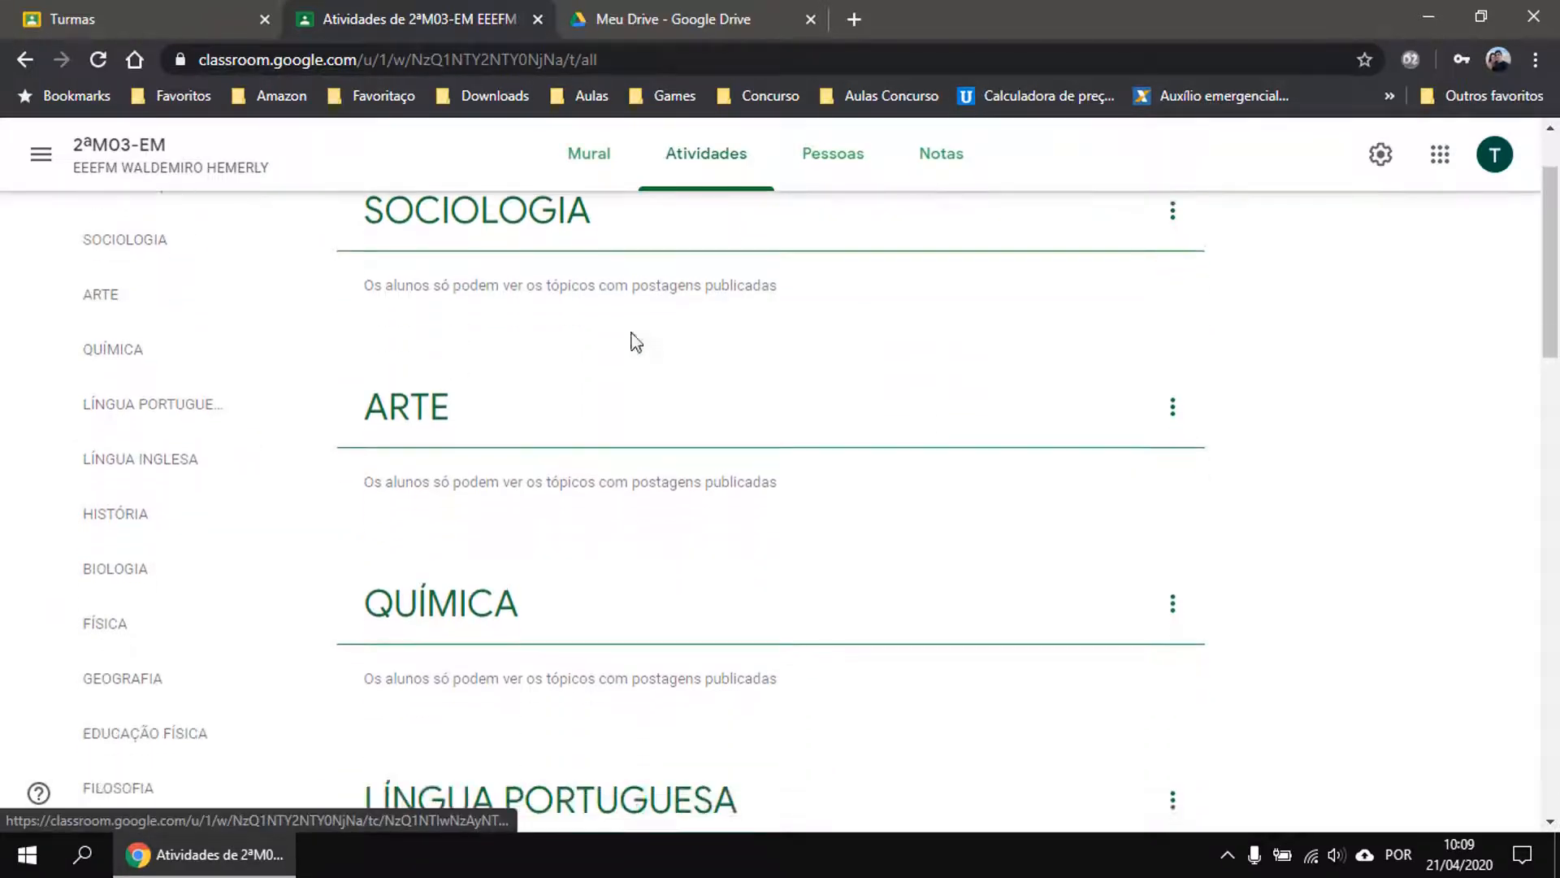
scroll(700, 324, down, 10)
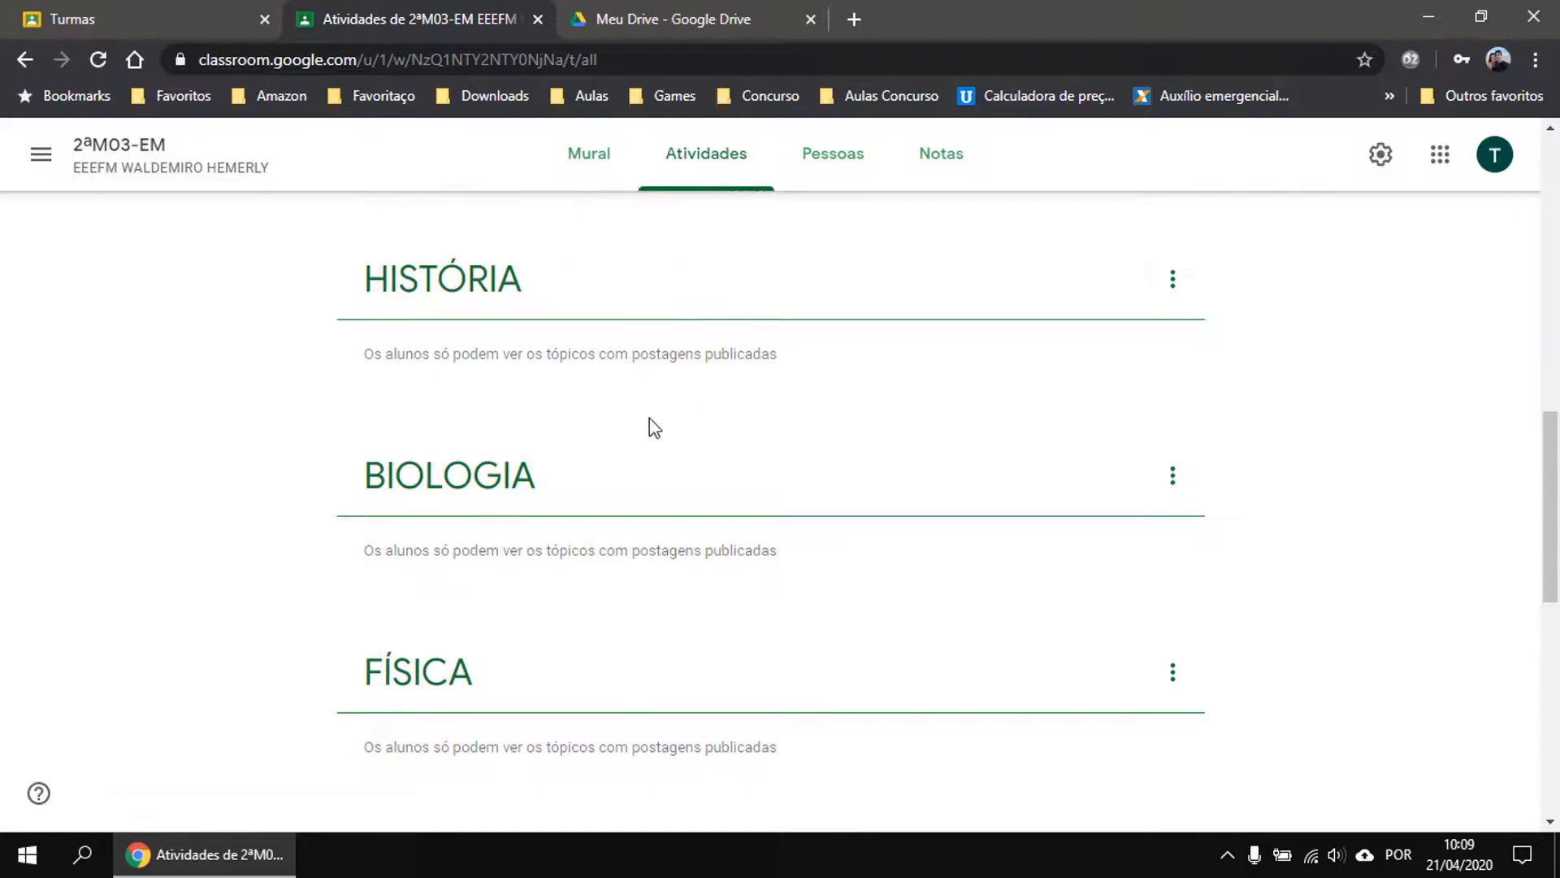
scroll(649, 418, down, 7)
scroll(637, 614, up, 8)
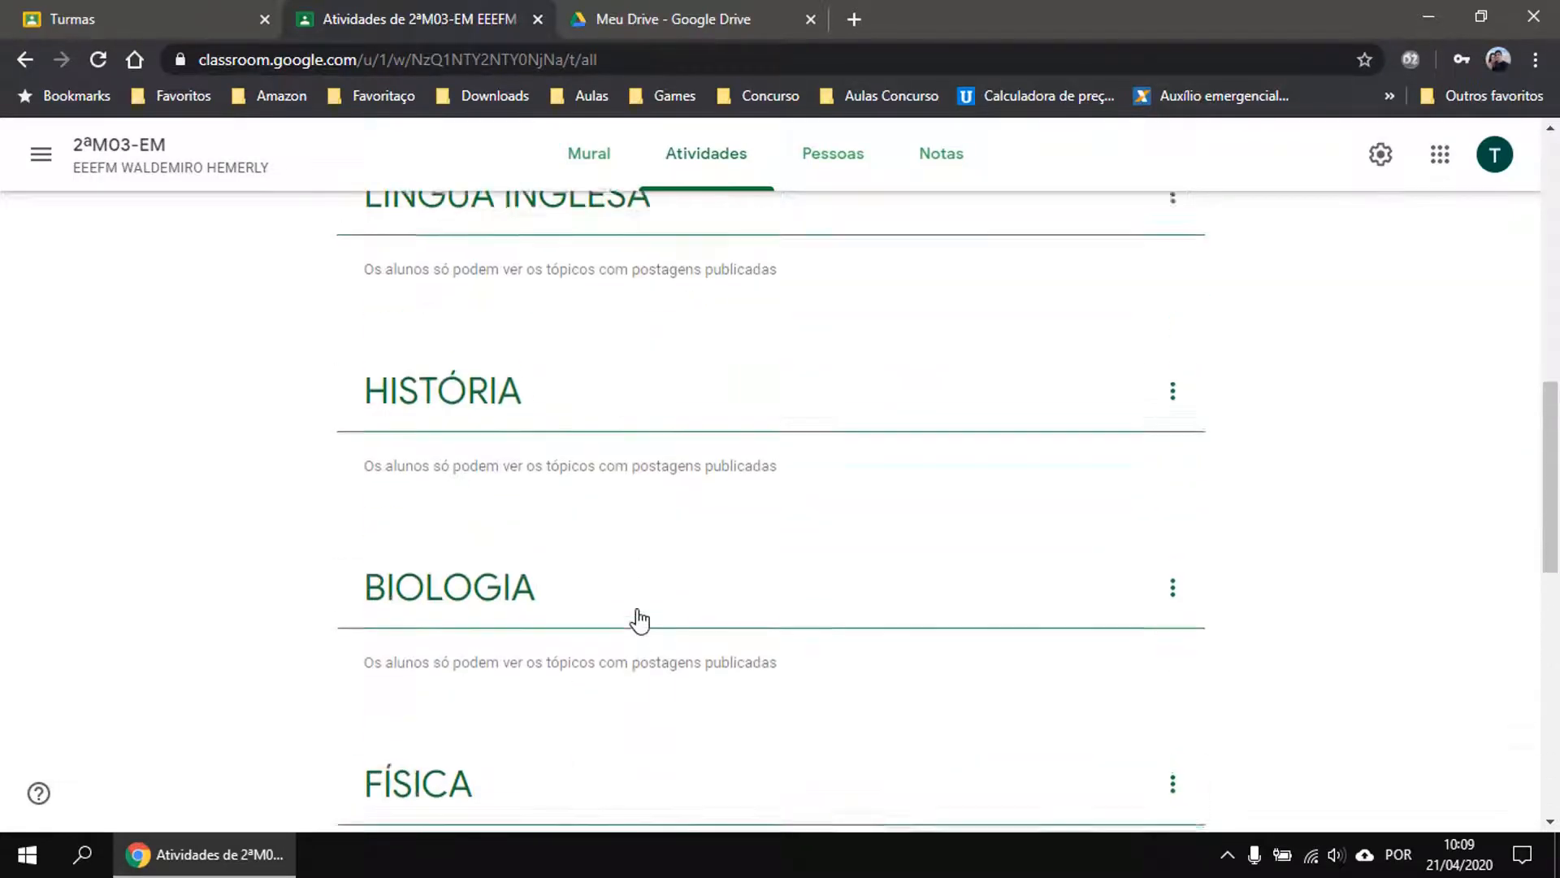
scroll(638, 620, up, 10)
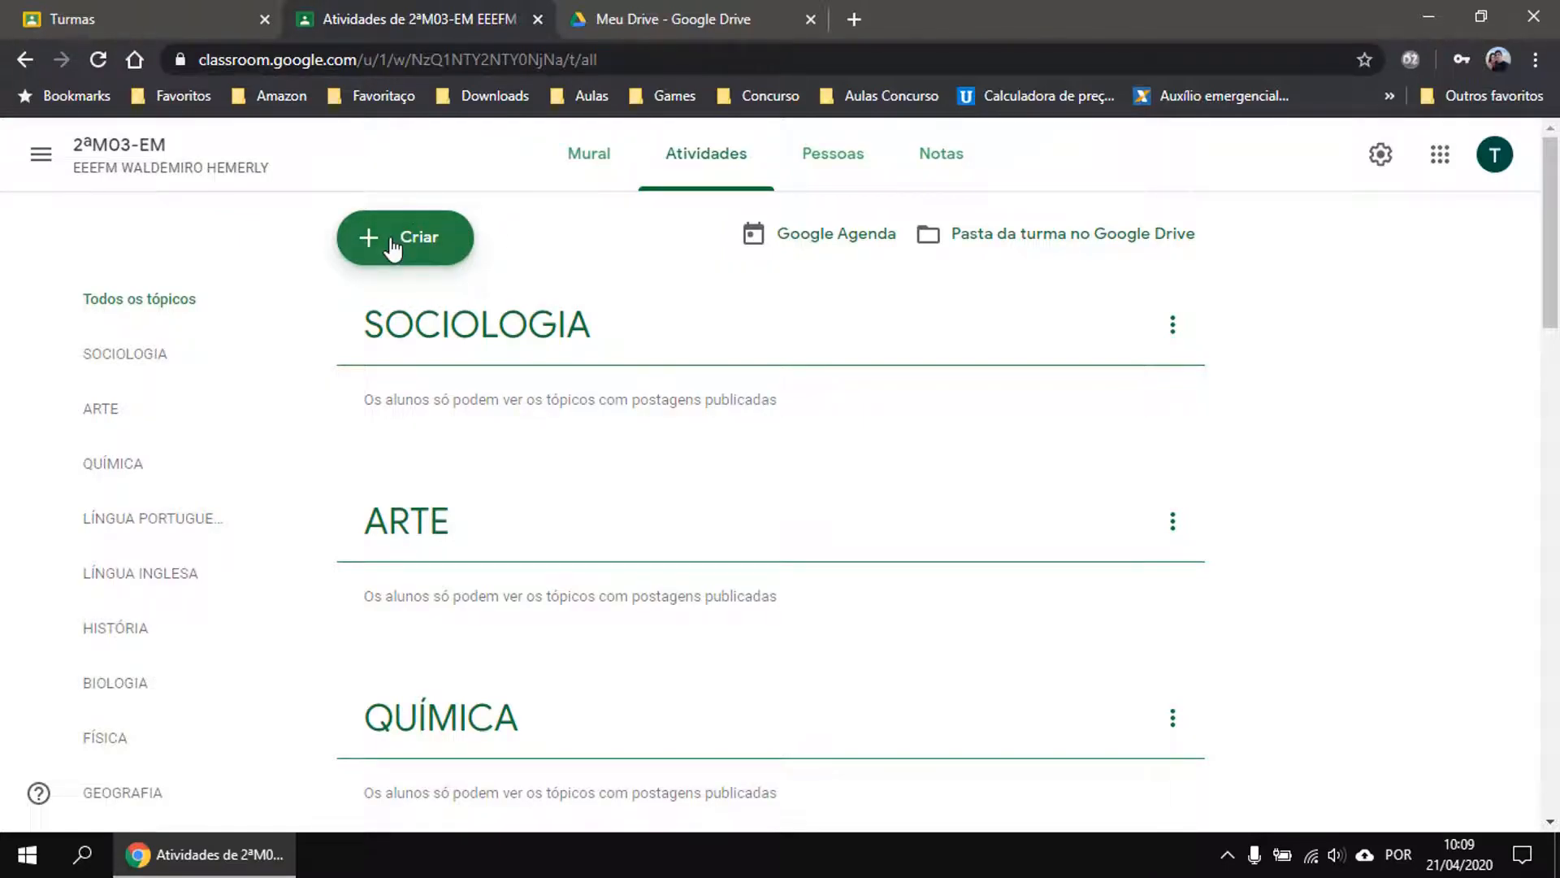
click(393, 248)
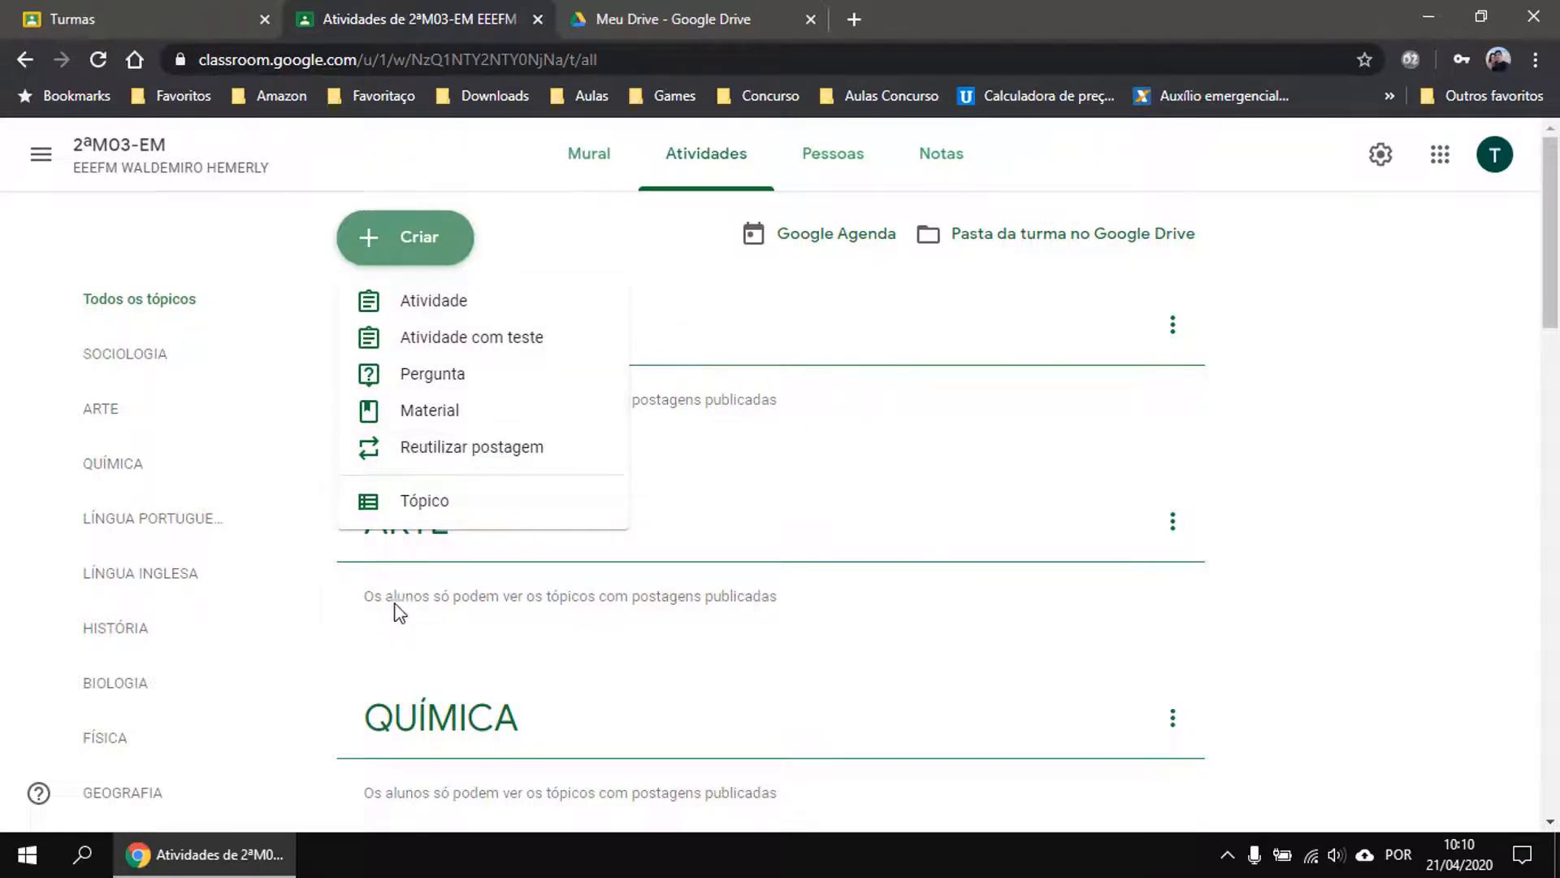
Start a new Atividade for 2ªM03-EM and set its Pontos to Sem nota.
click(412, 311)
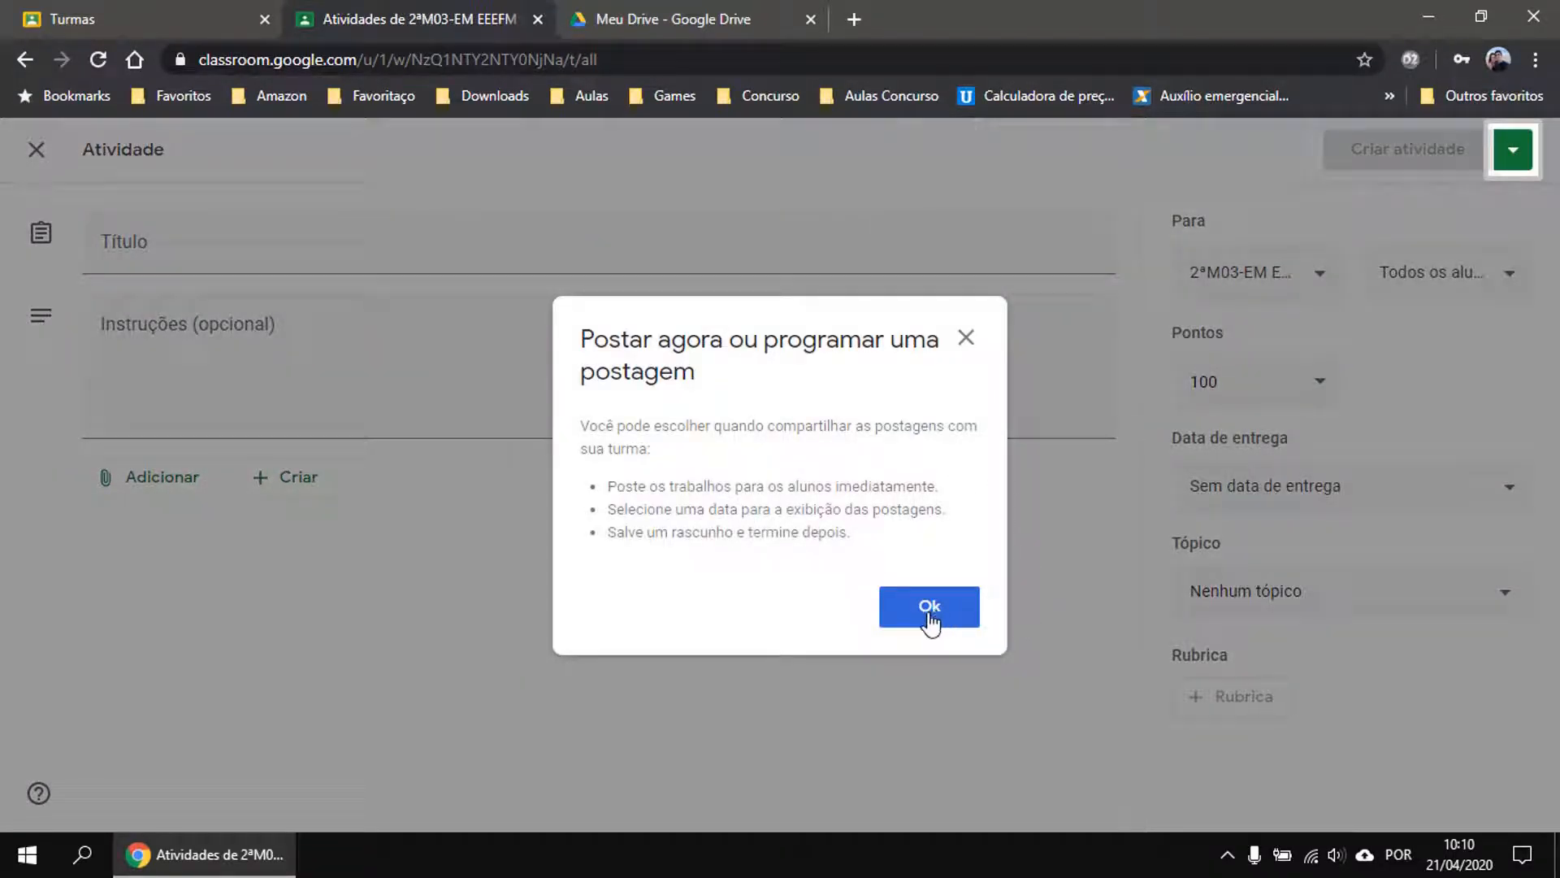
click(930, 622)
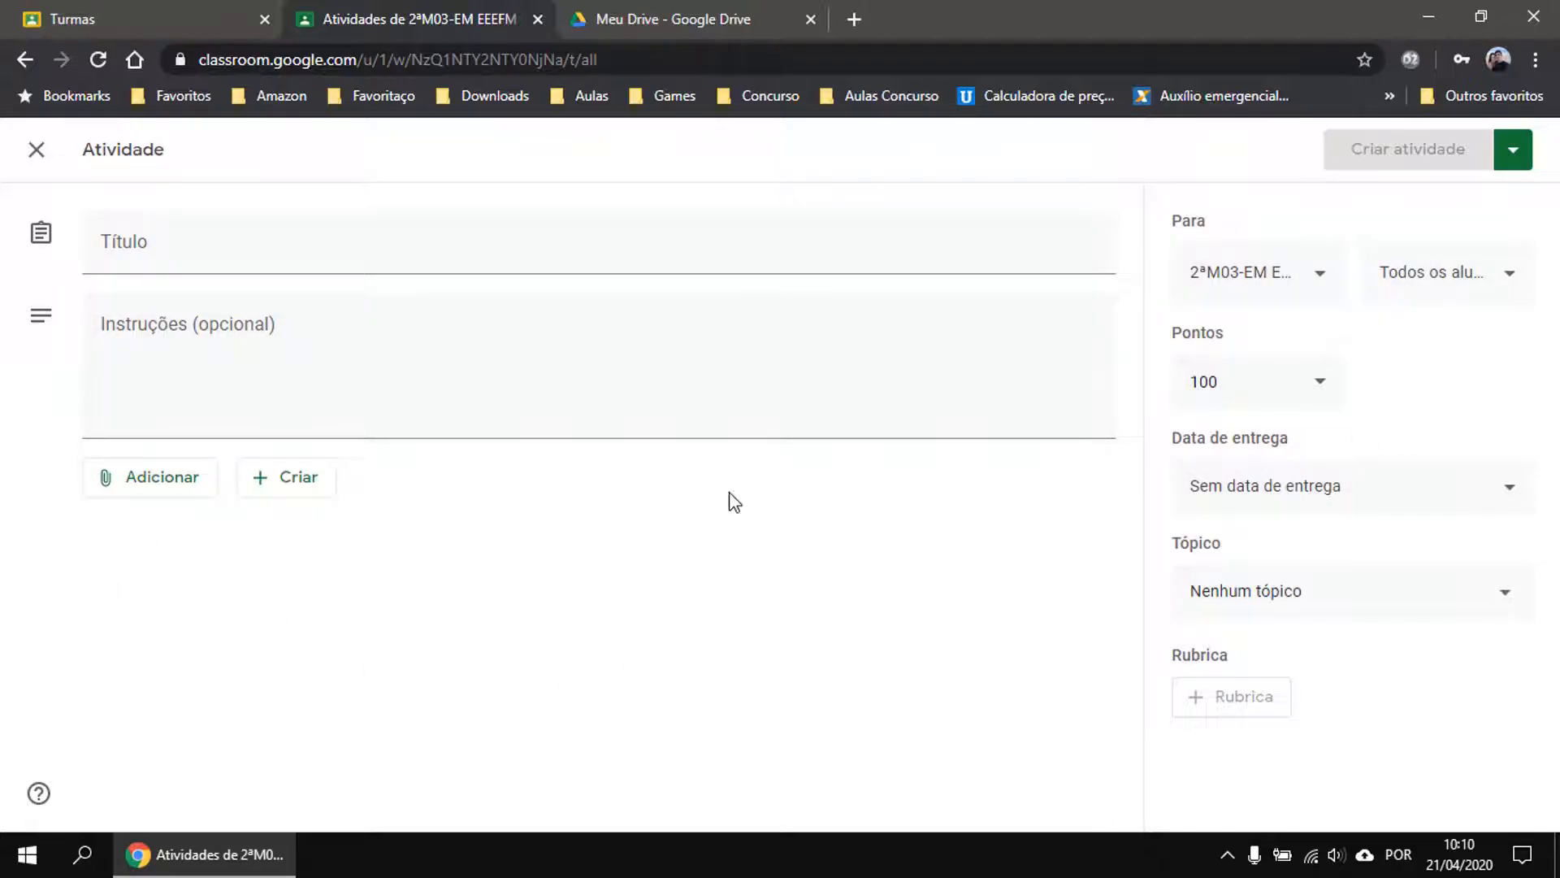
click(1321, 399)
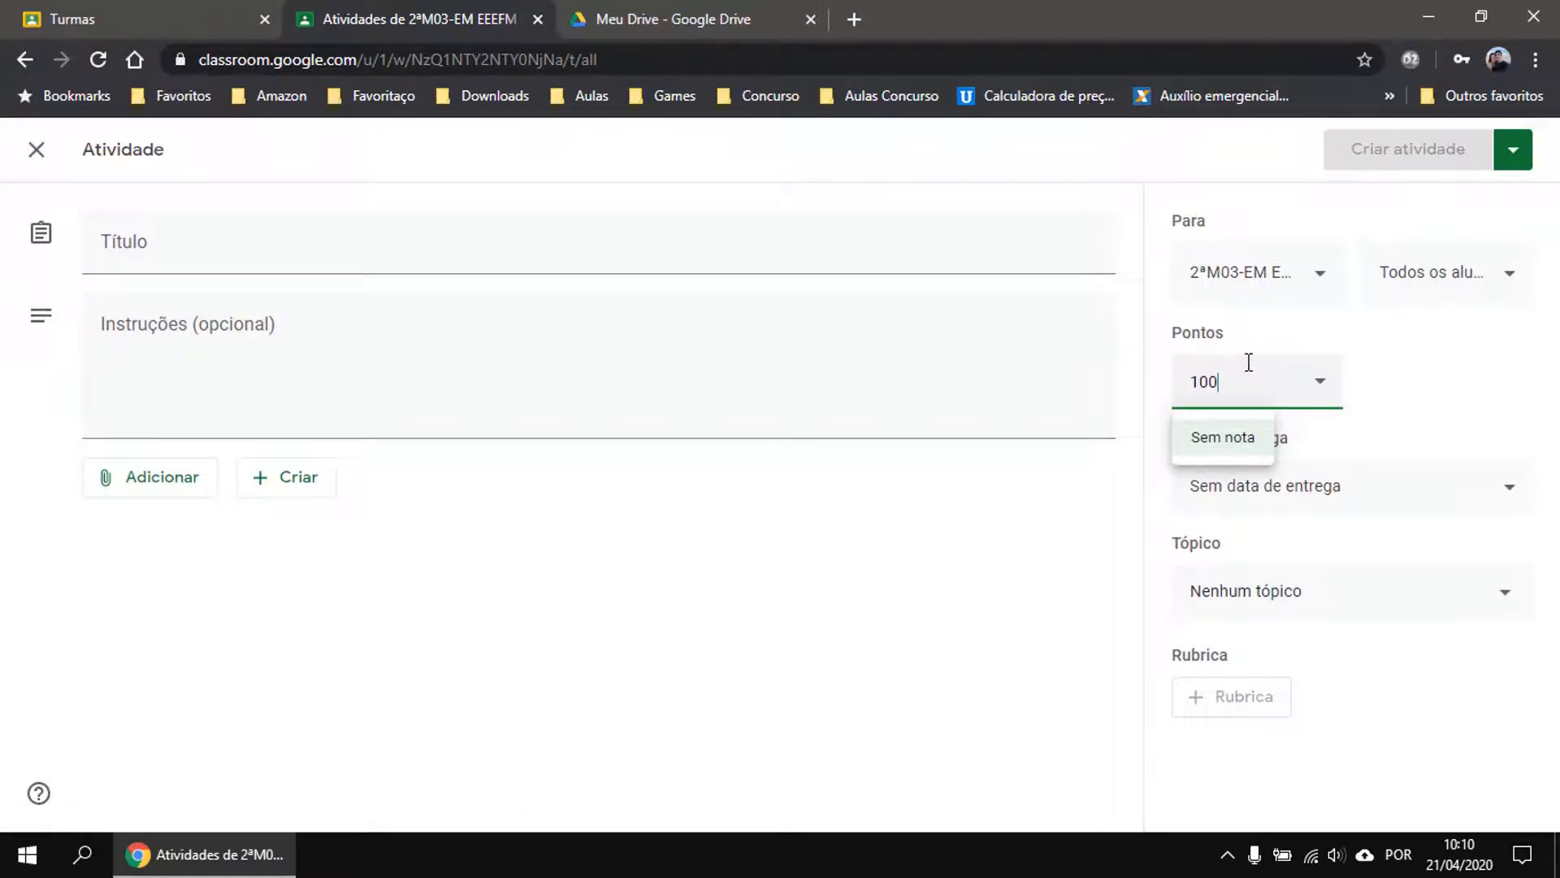
click(1211, 444)
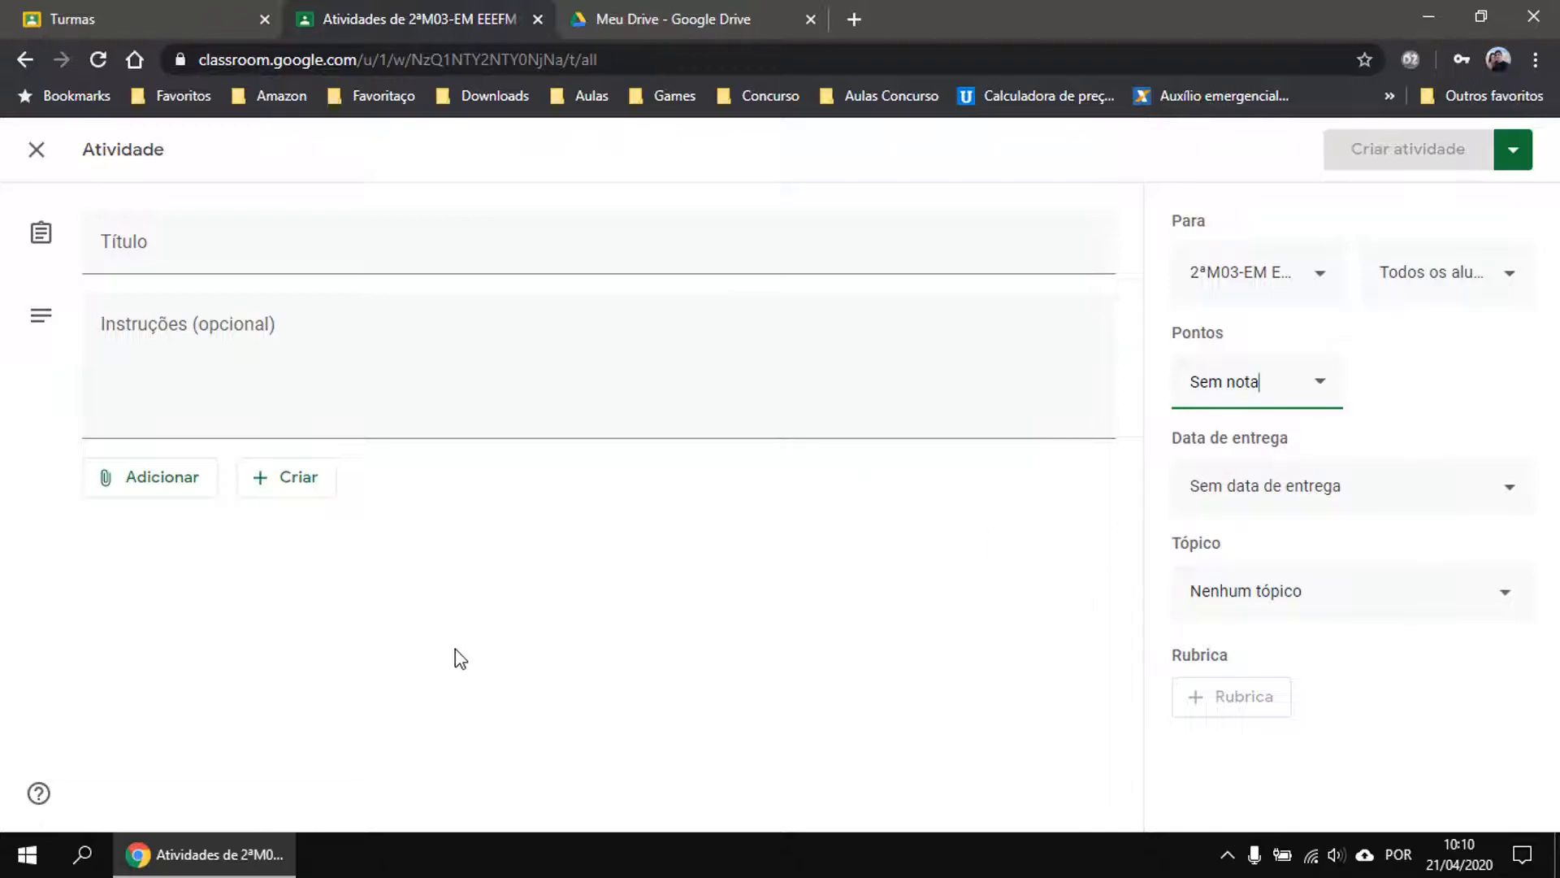
click(1320, 285)
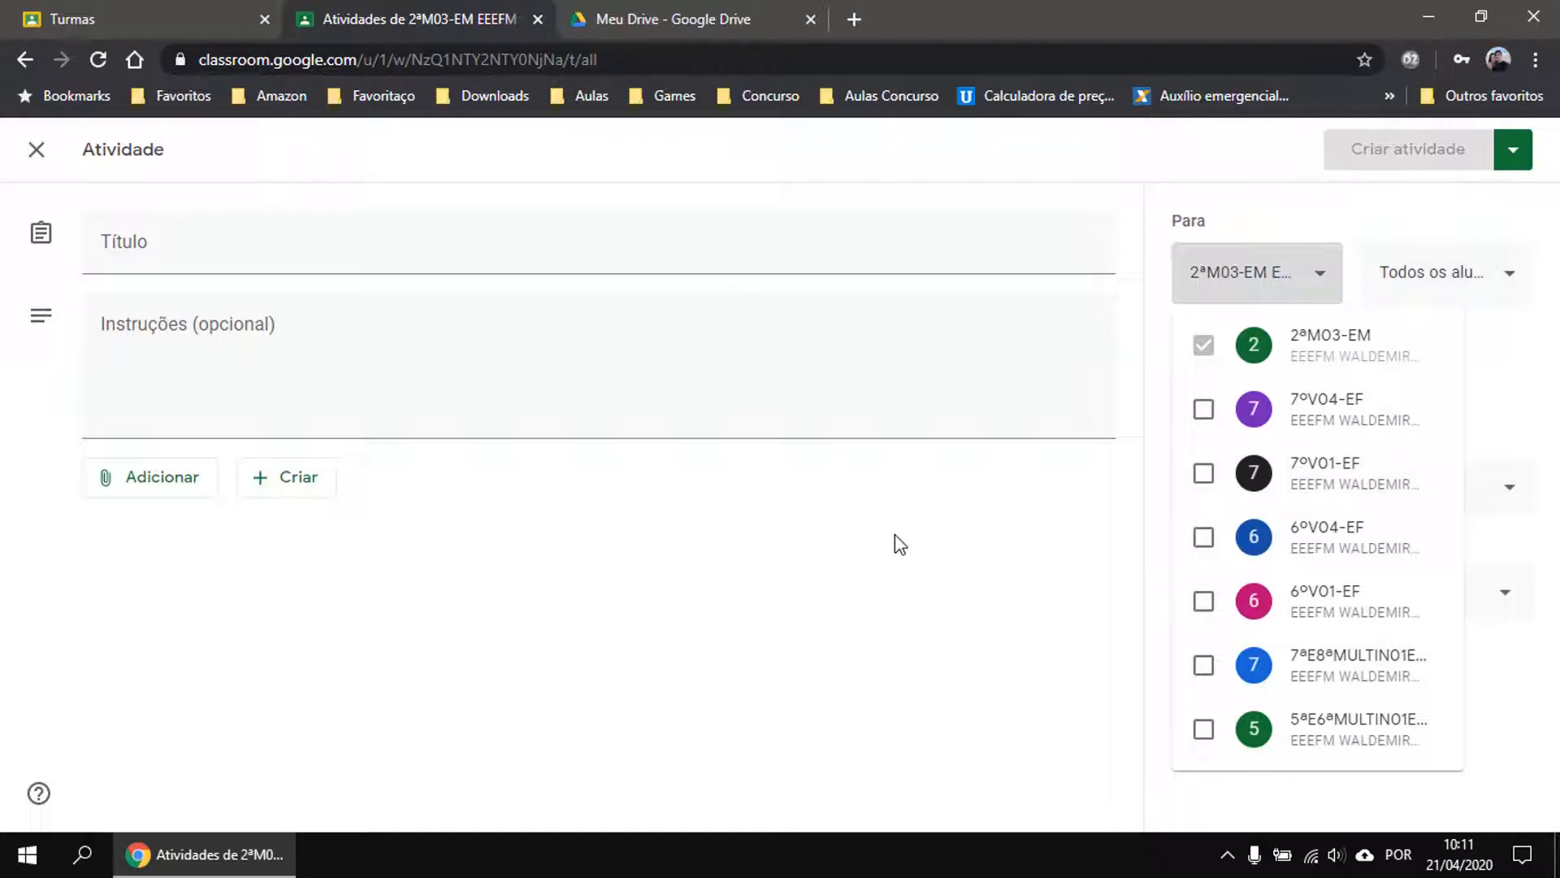
Review the class and student recipient lists, keeping all students included.
click(875, 630)
click(1499, 271)
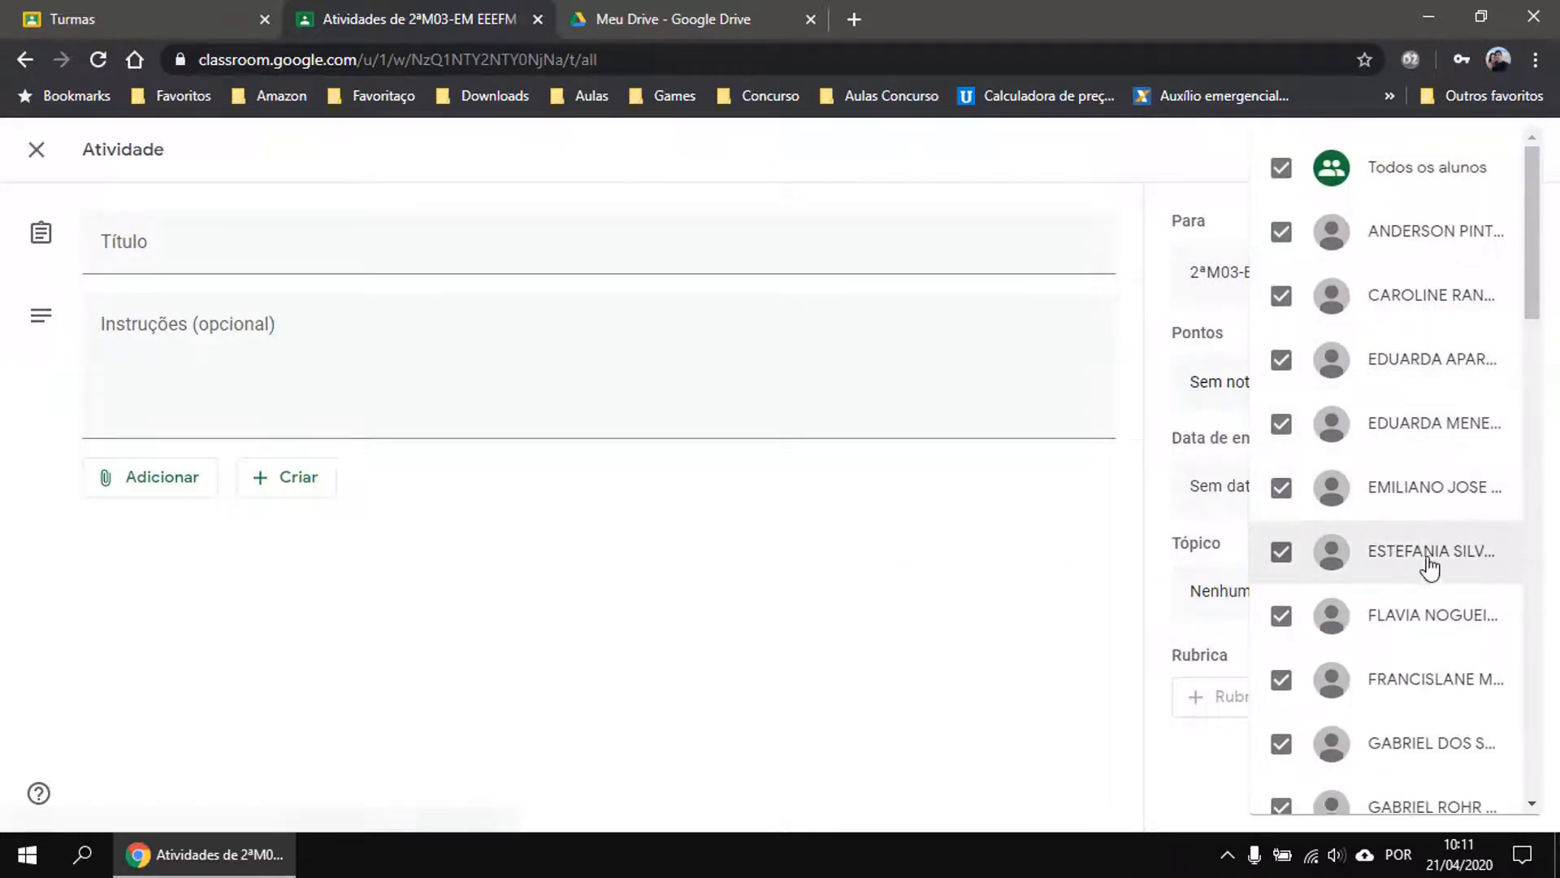
scroll(1424, 568, down, 5)
scroll(1423, 569, down, 15)
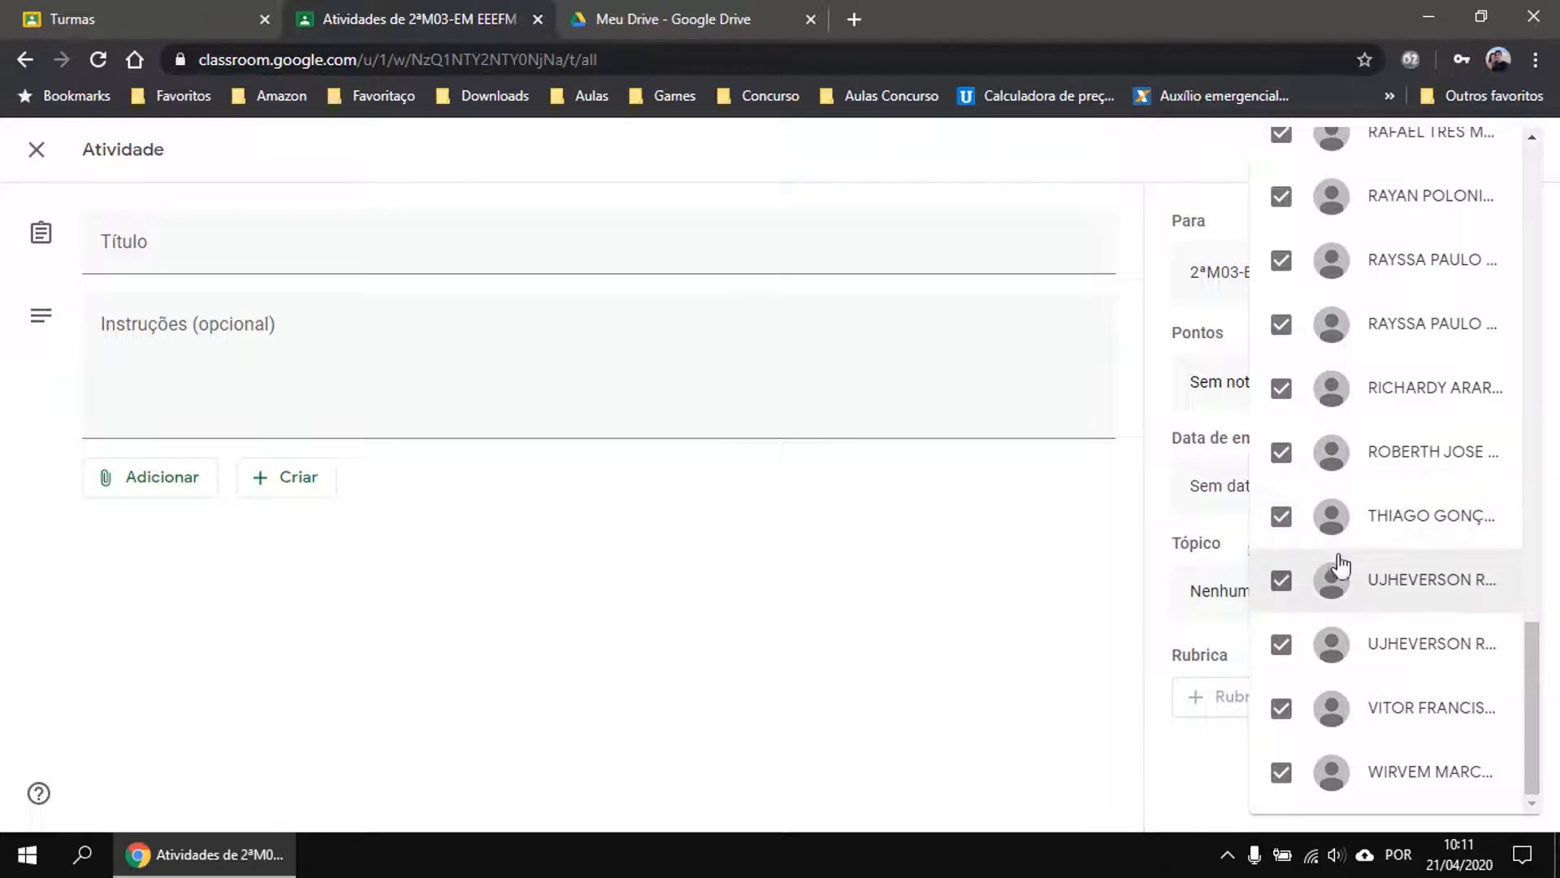
scroll(1435, 715, up, 13)
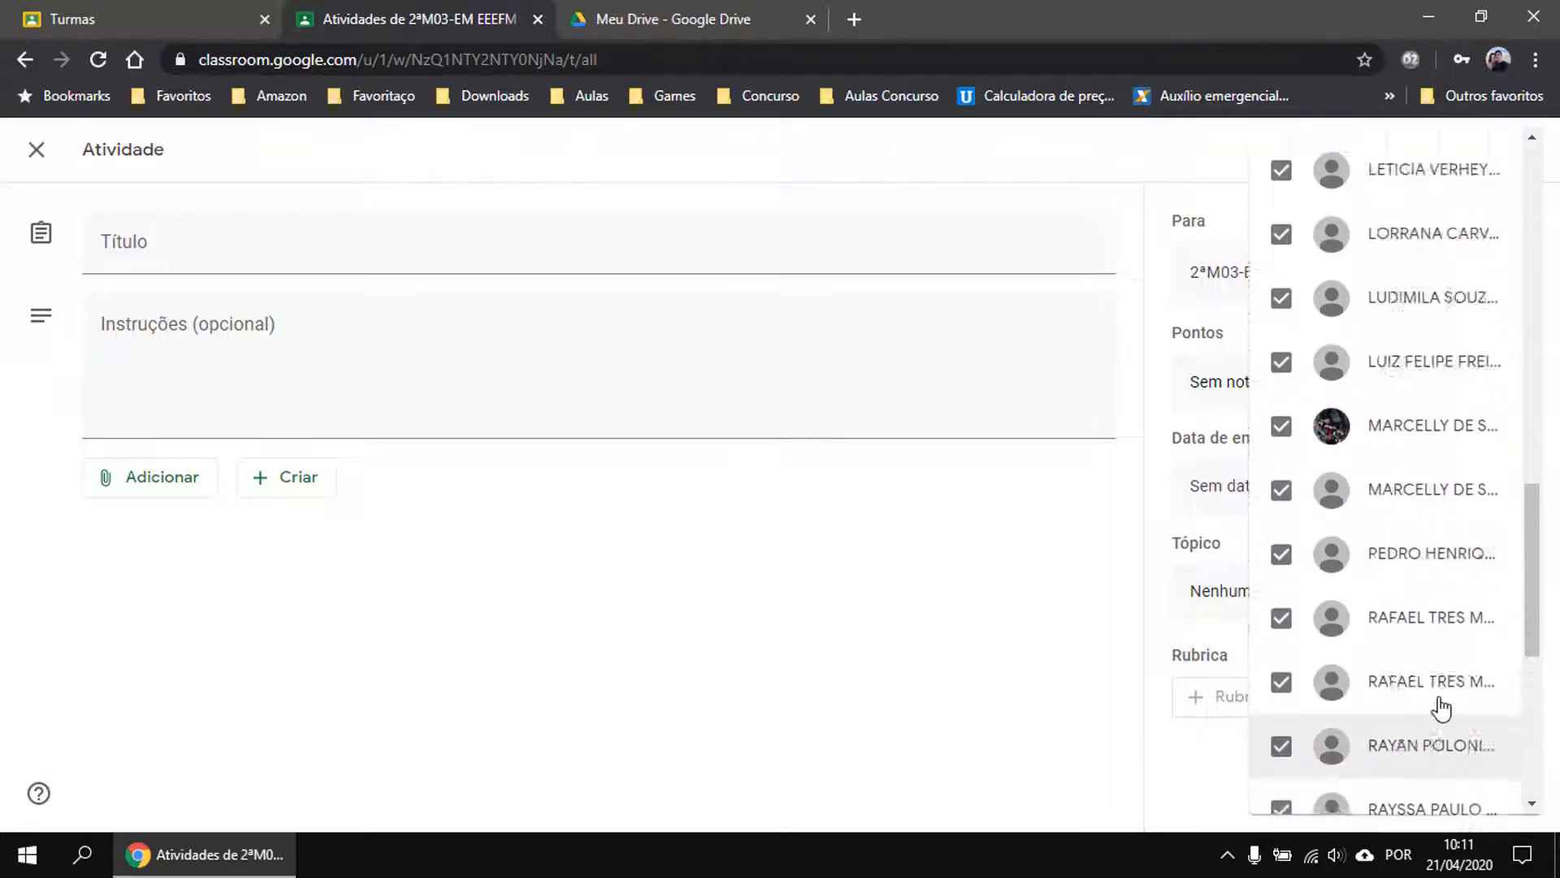
click(872, 668)
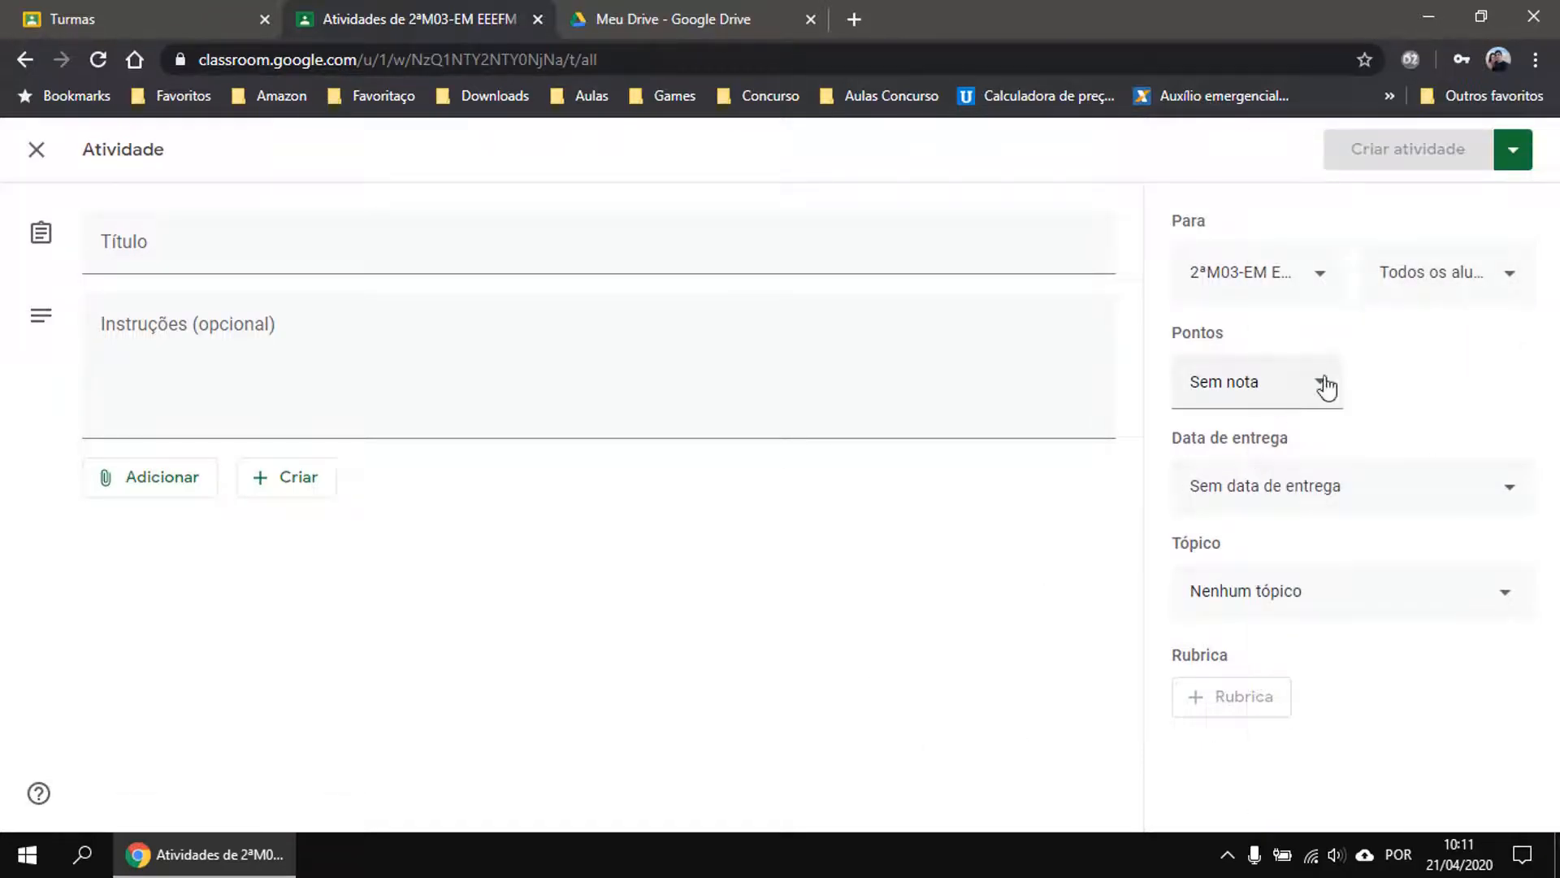
Look over the due date settings and available topics without changing anything.
click(1406, 494)
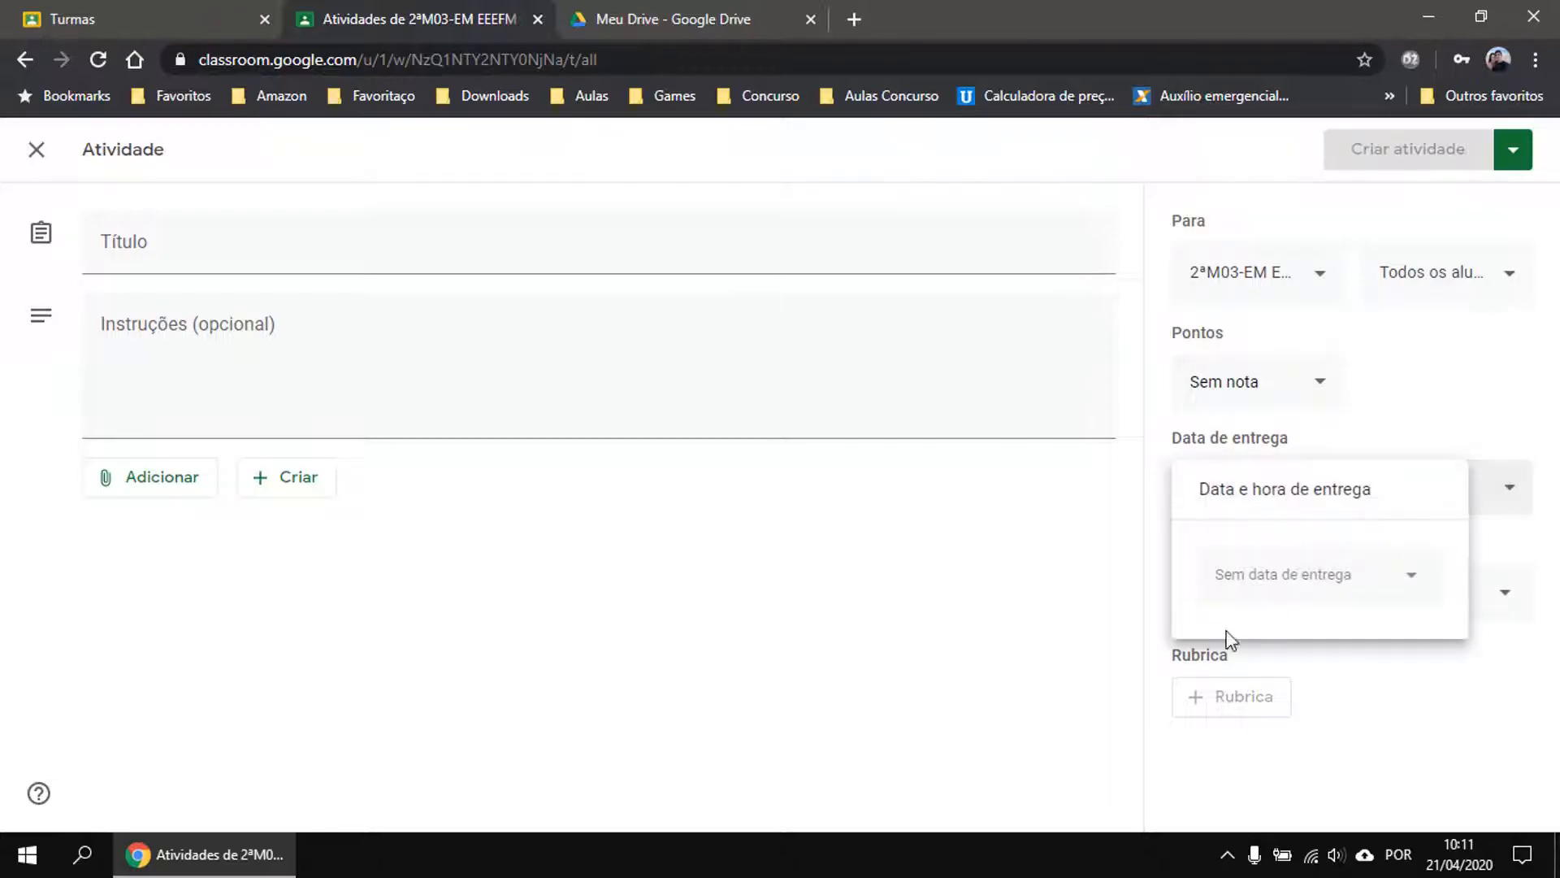
click(770, 601)
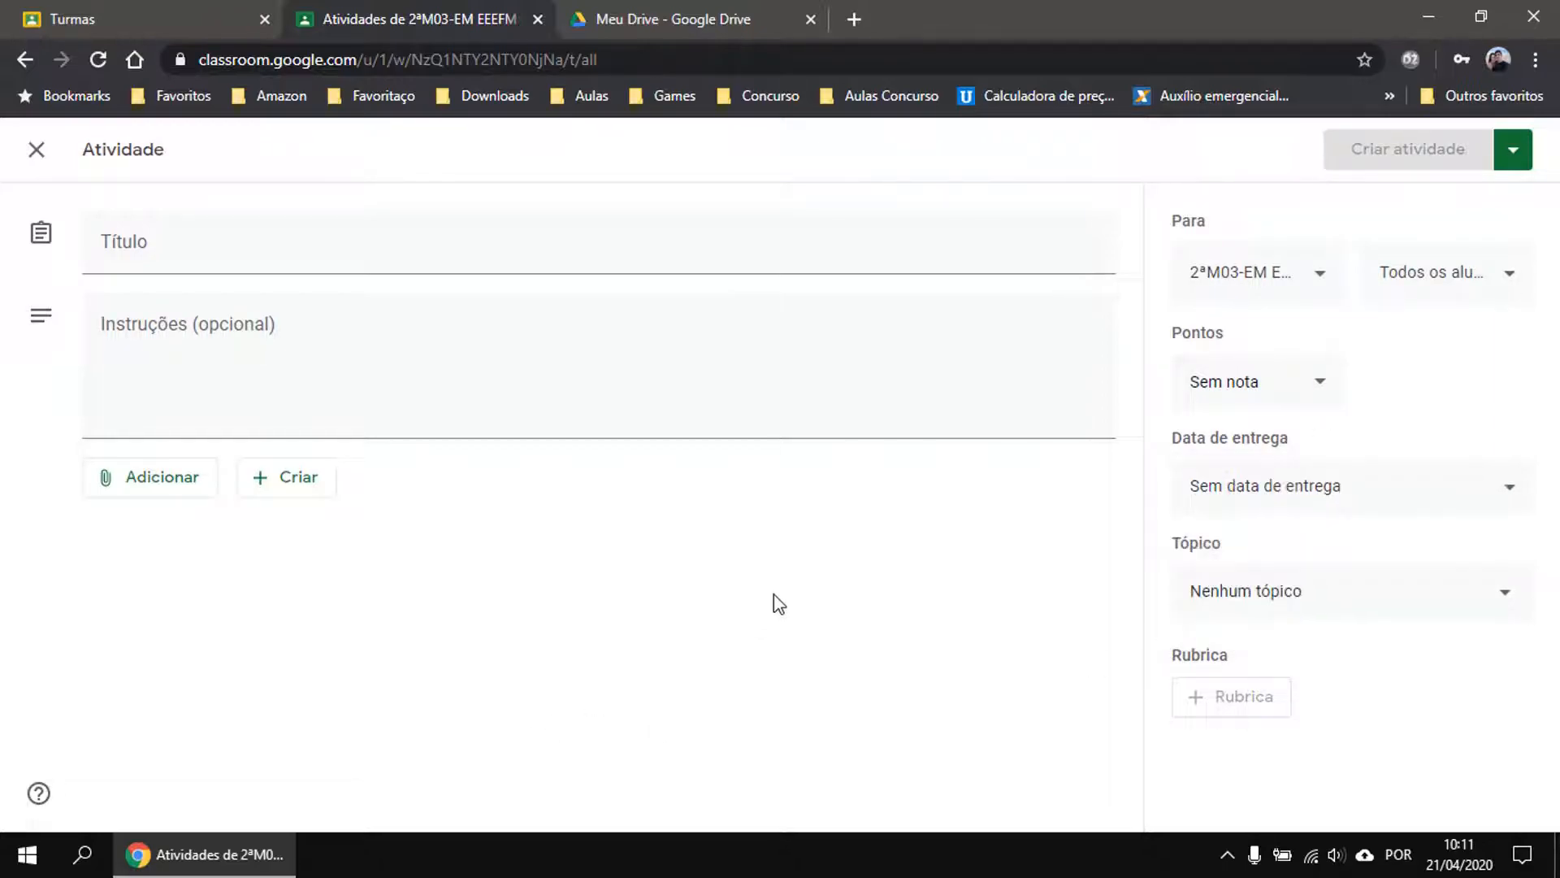
click(1414, 598)
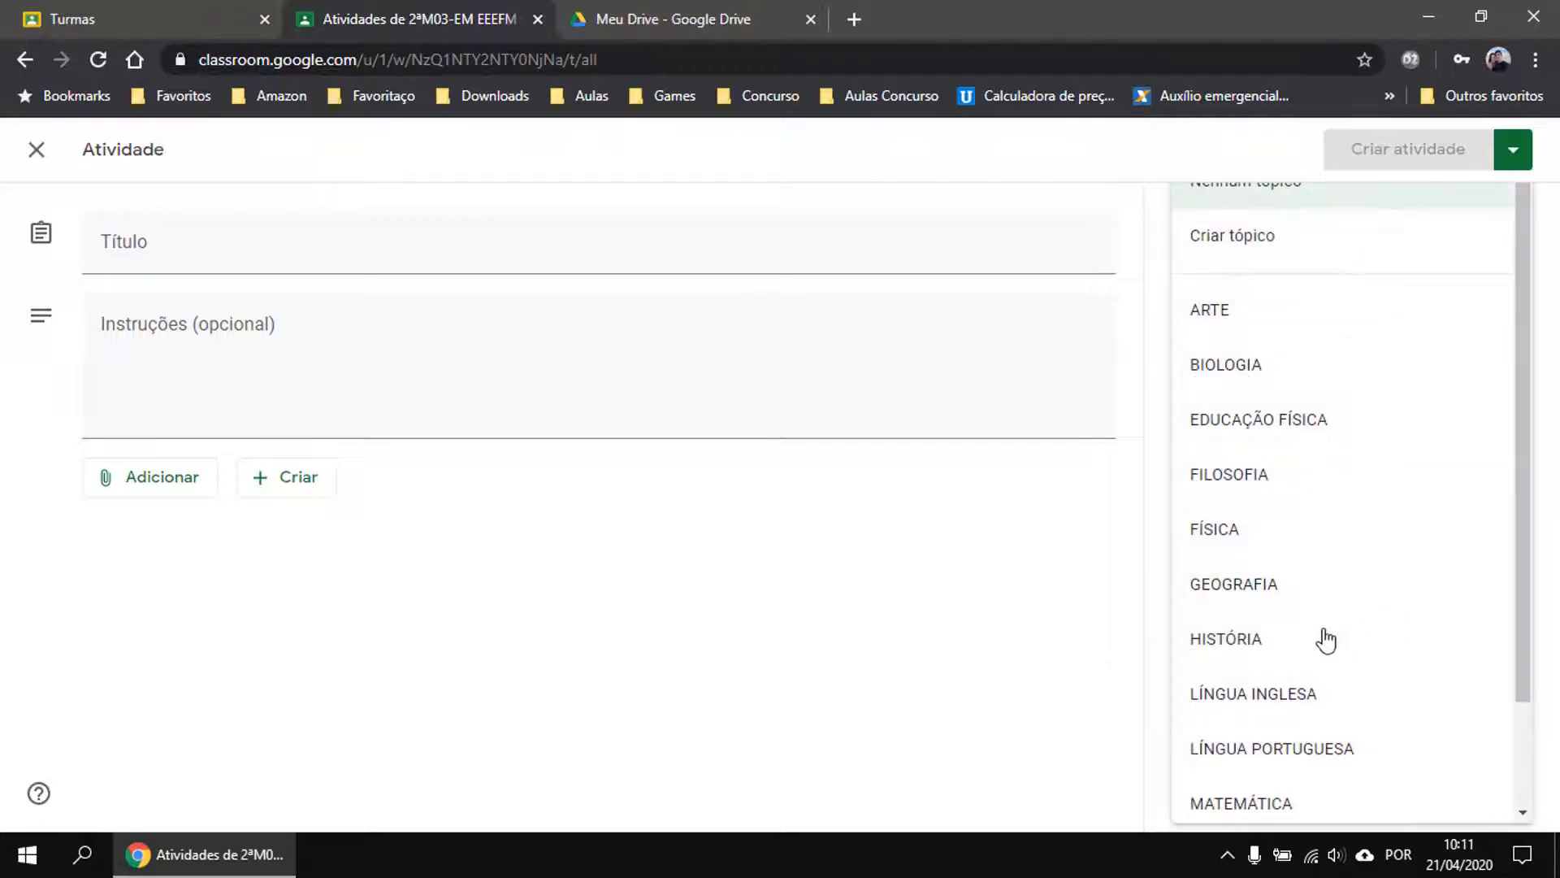
scroll(1359, 419, down, 2)
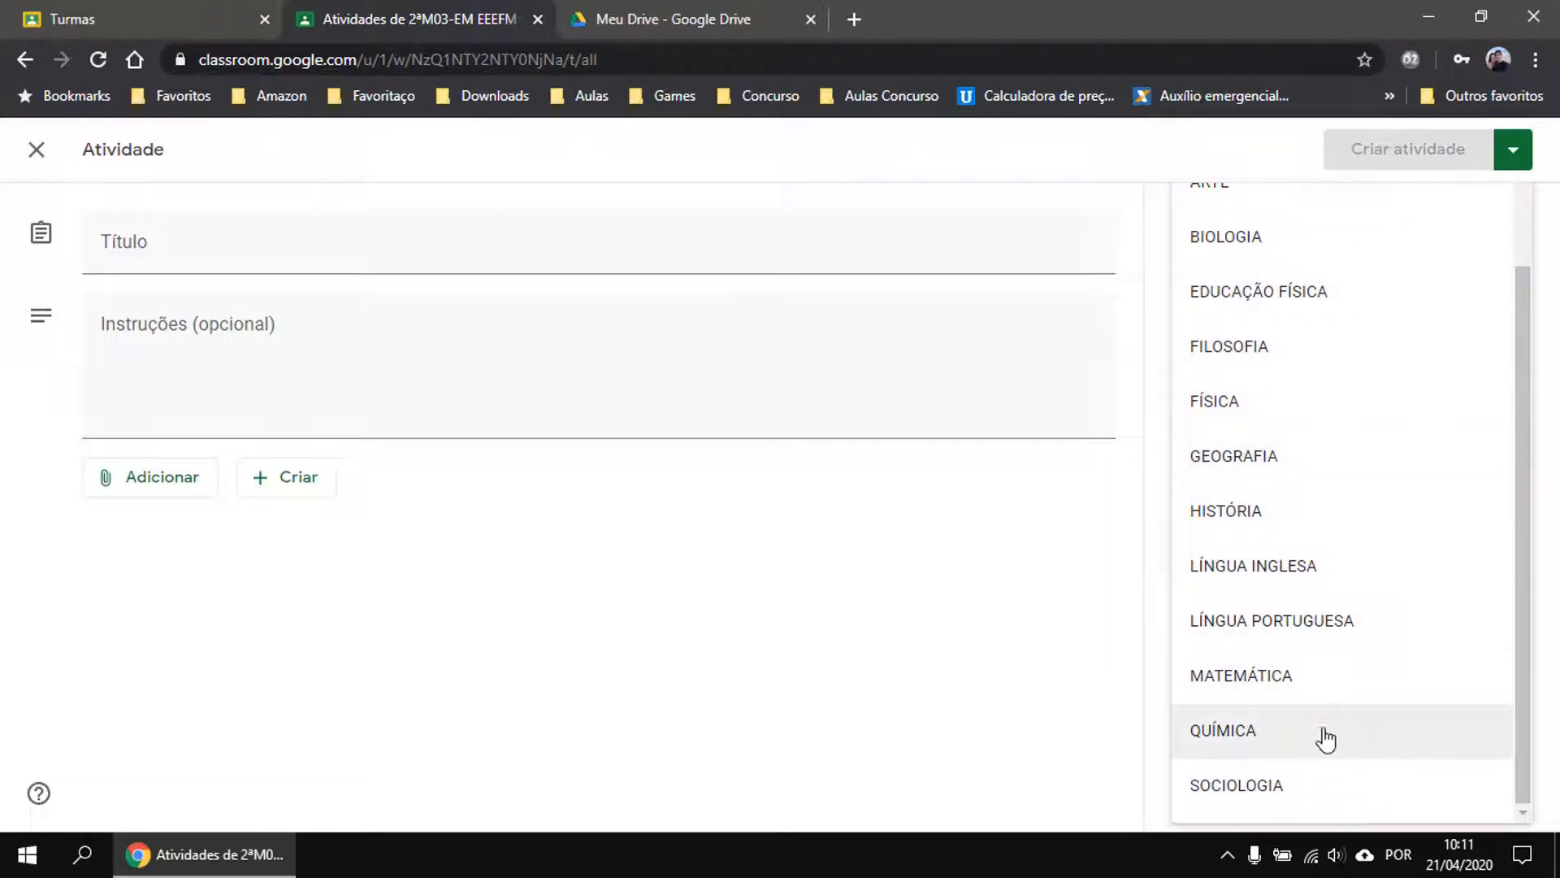
scroll(1306, 646, up, 1)
scroll(1307, 646, up, 2)
click(910, 712)
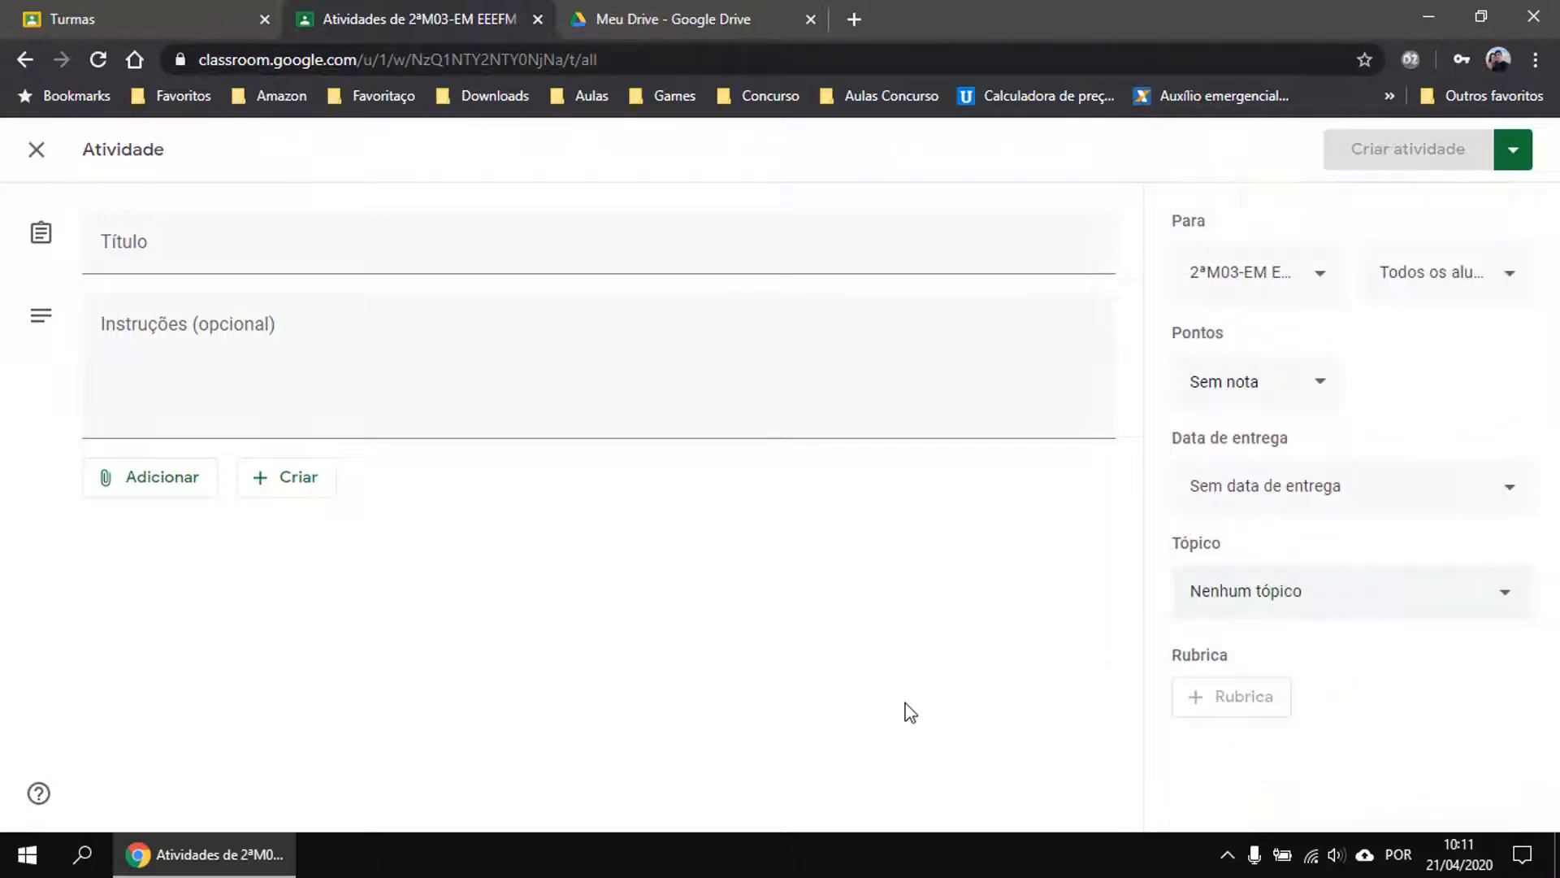
Set the due date to Thursday 30 April at 12:00 and the topic to BIOLOGIA.
click(1318, 505)
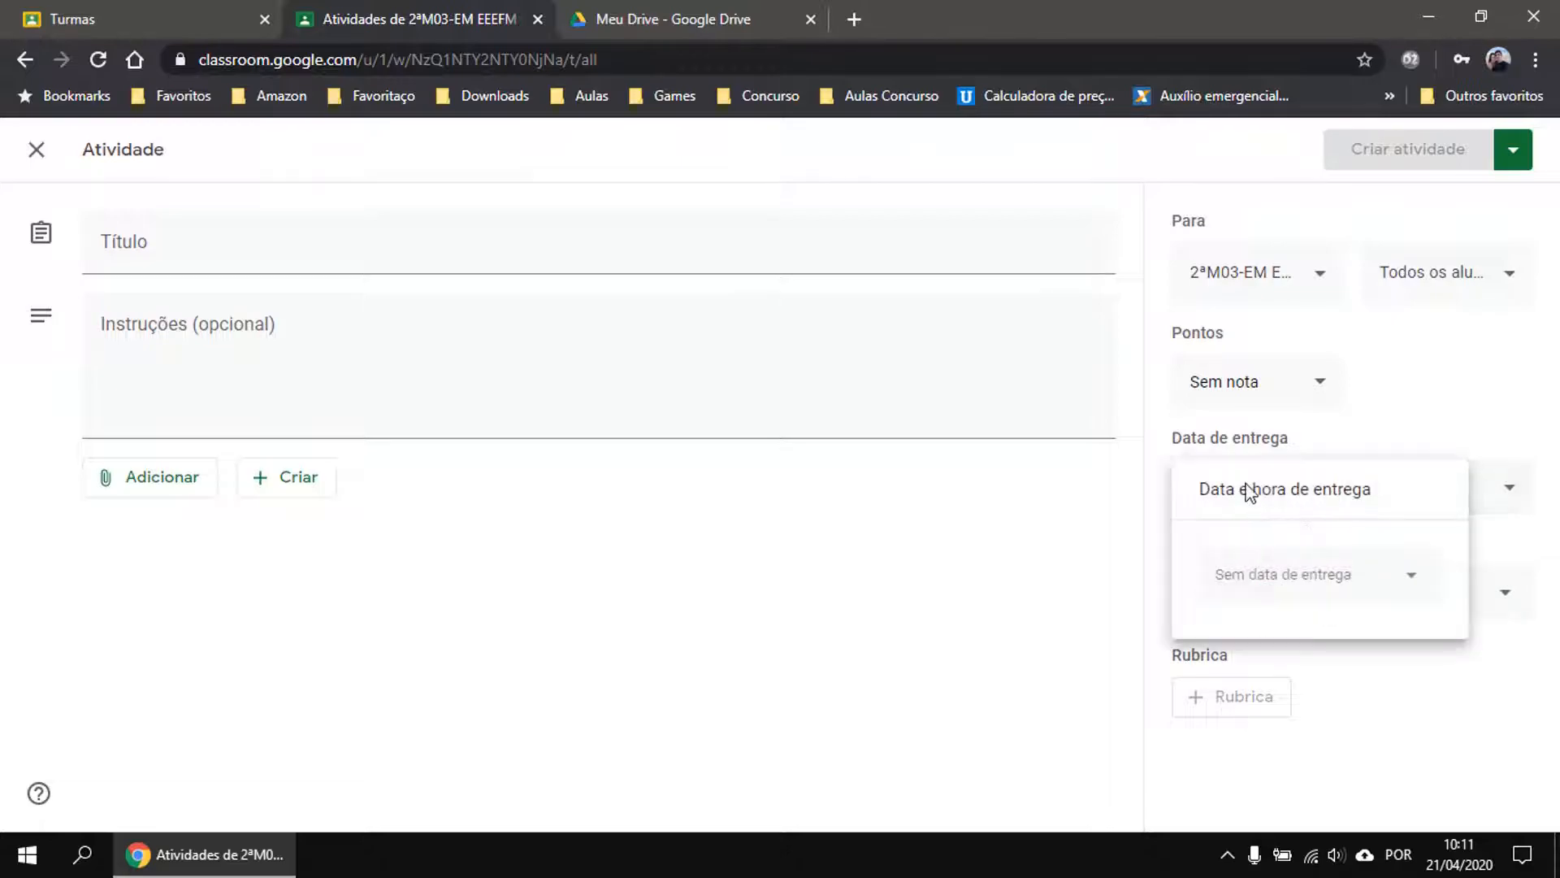
click(1323, 585)
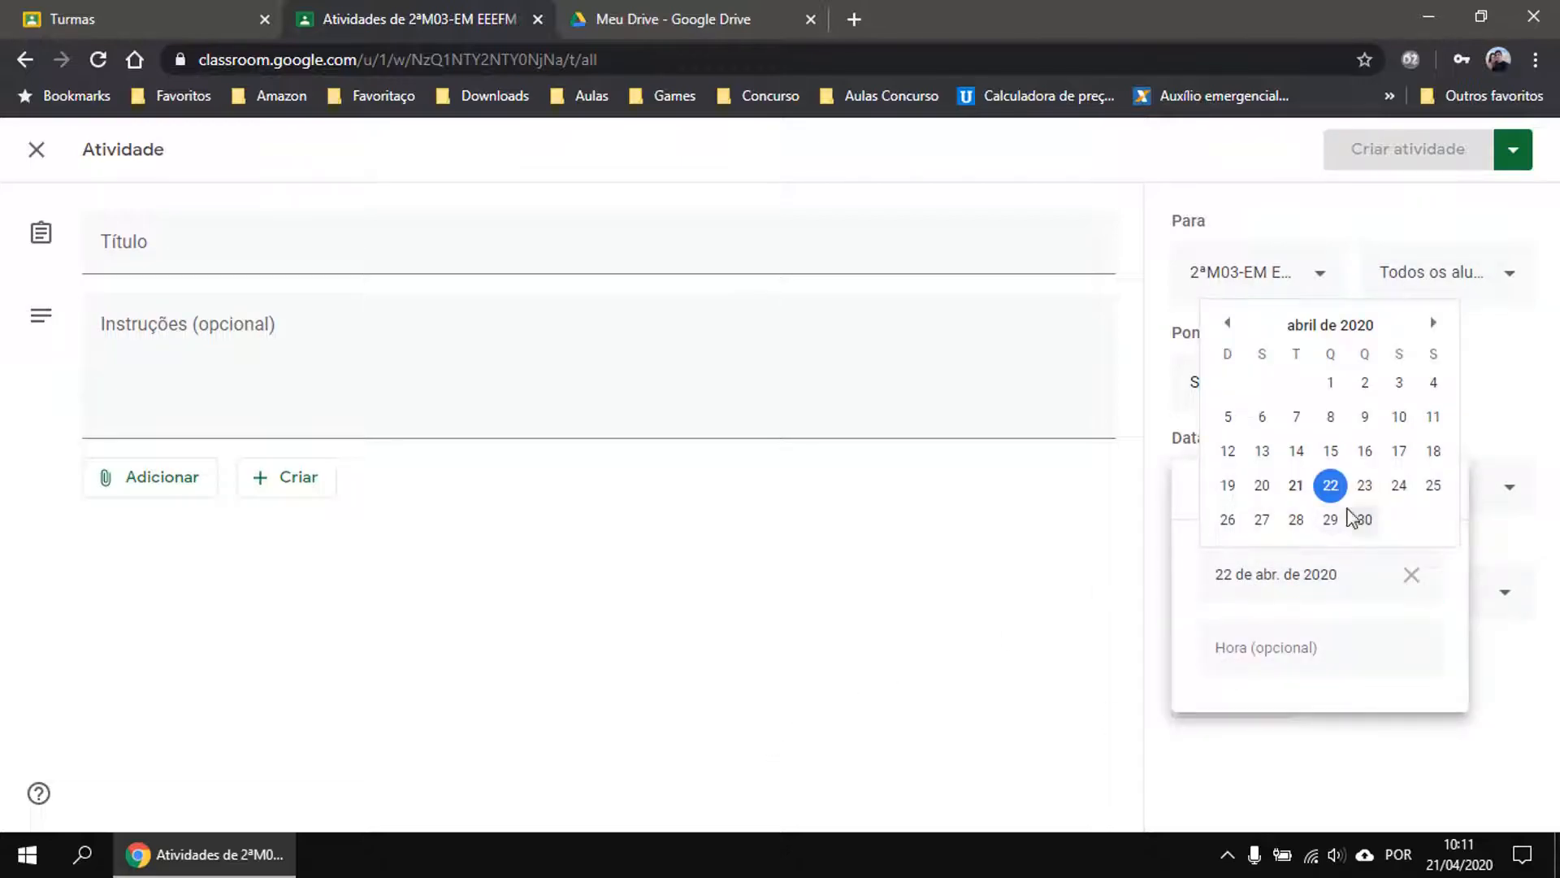
click(1369, 520)
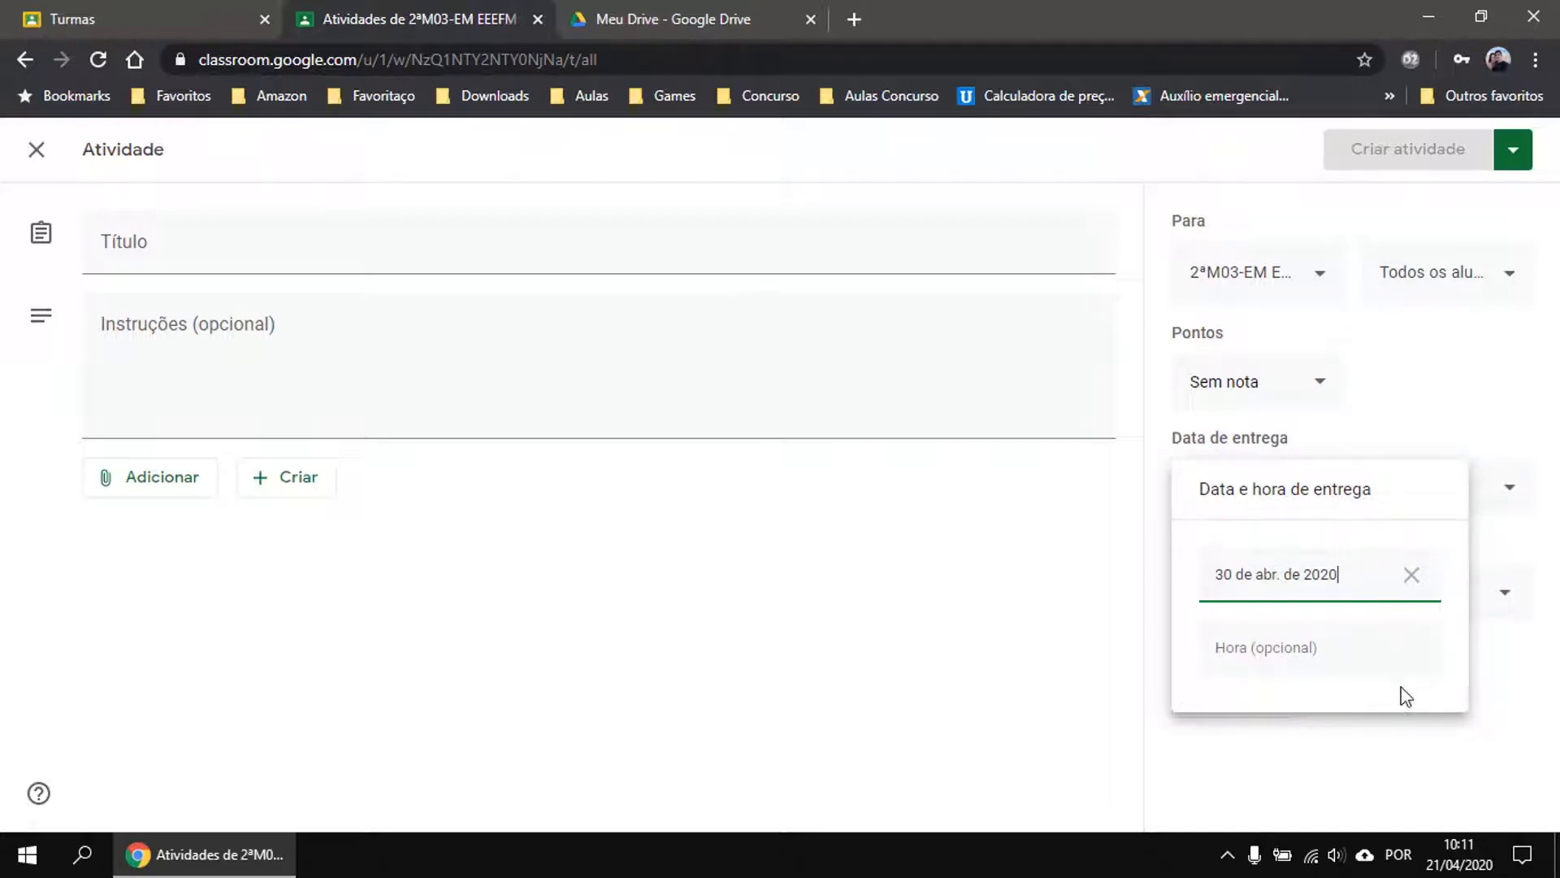
click(1138, 634)
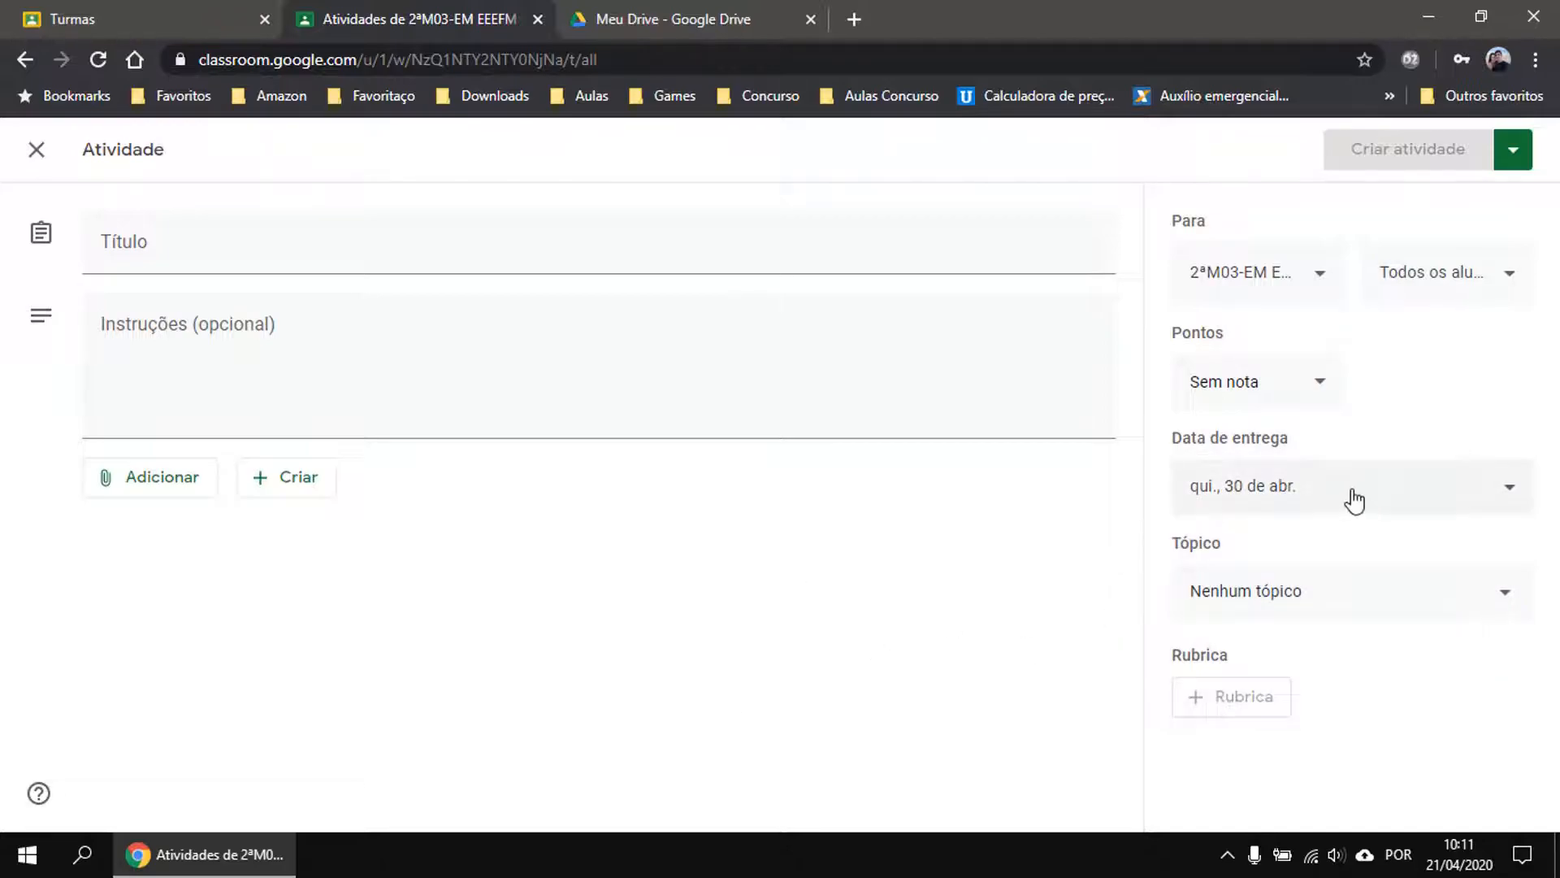
click(1351, 496)
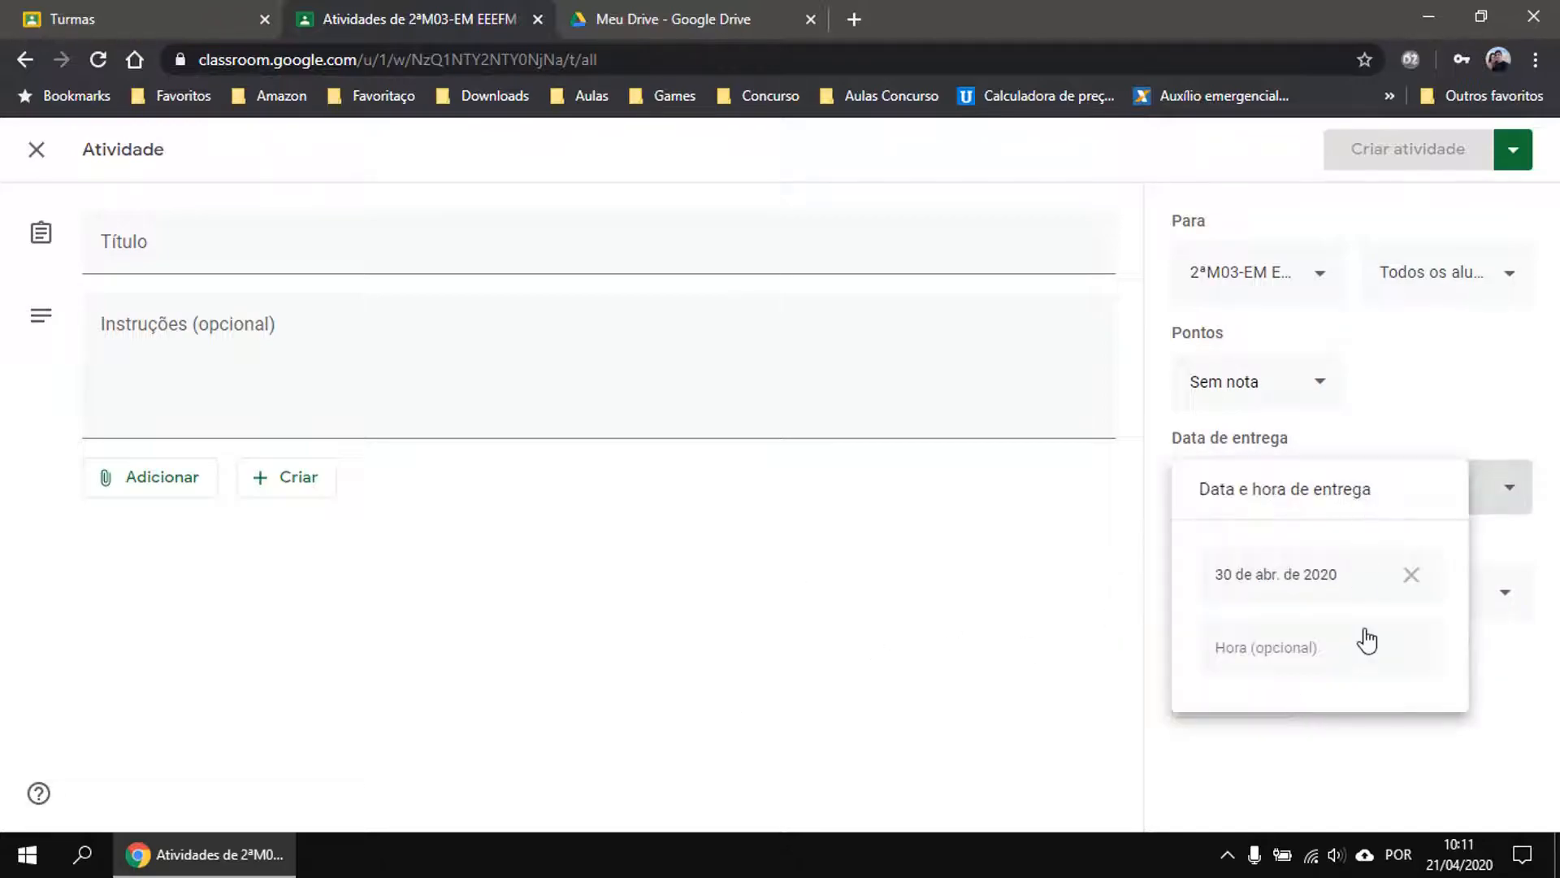
click(1291, 660)
text(12:00)
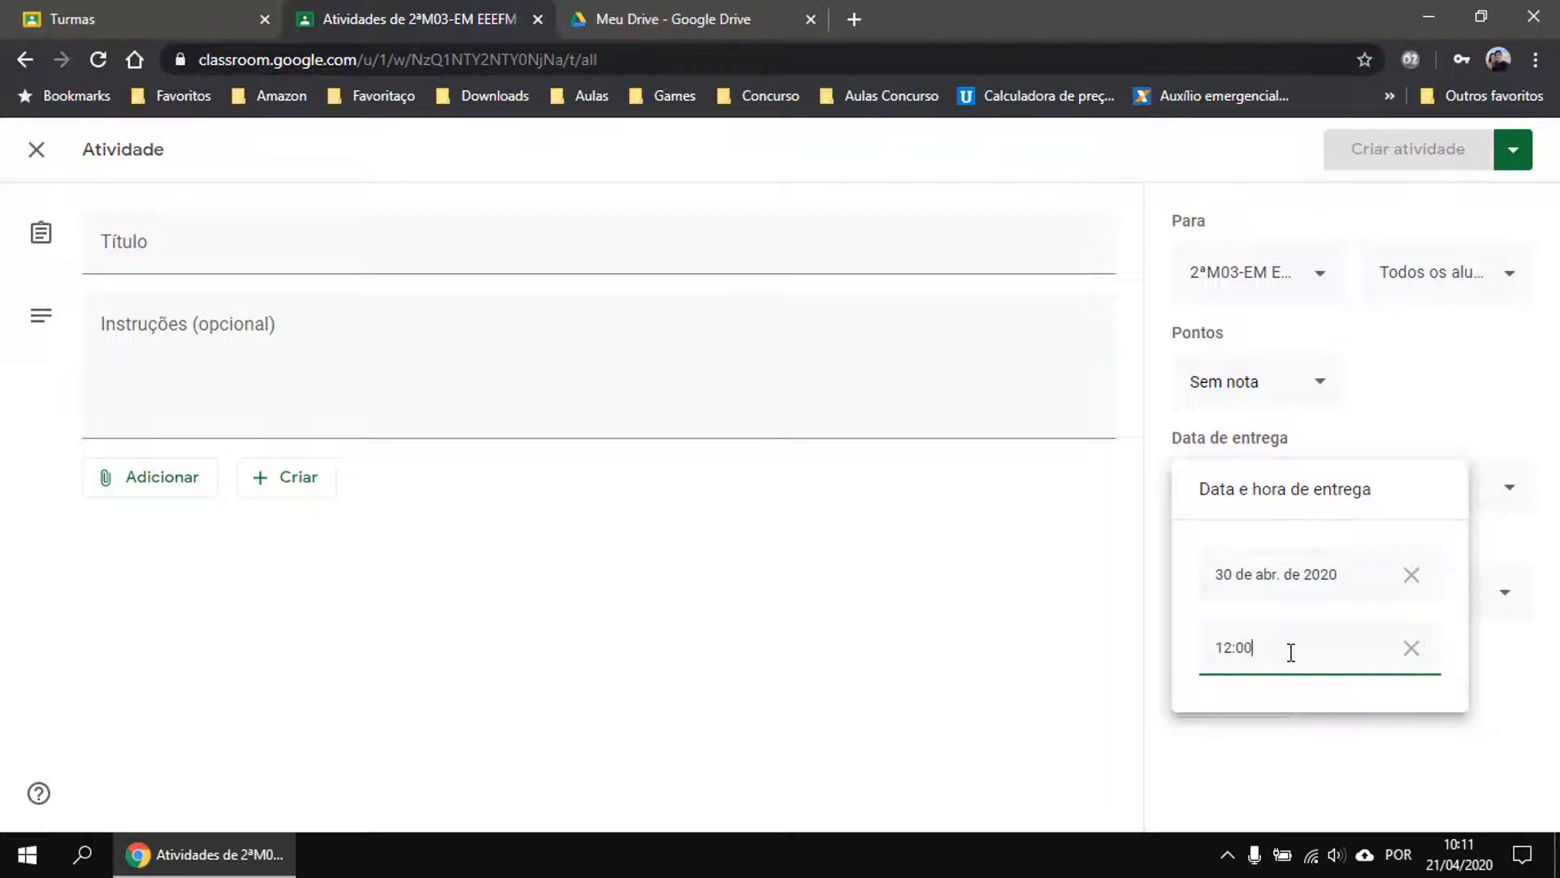
click(1119, 681)
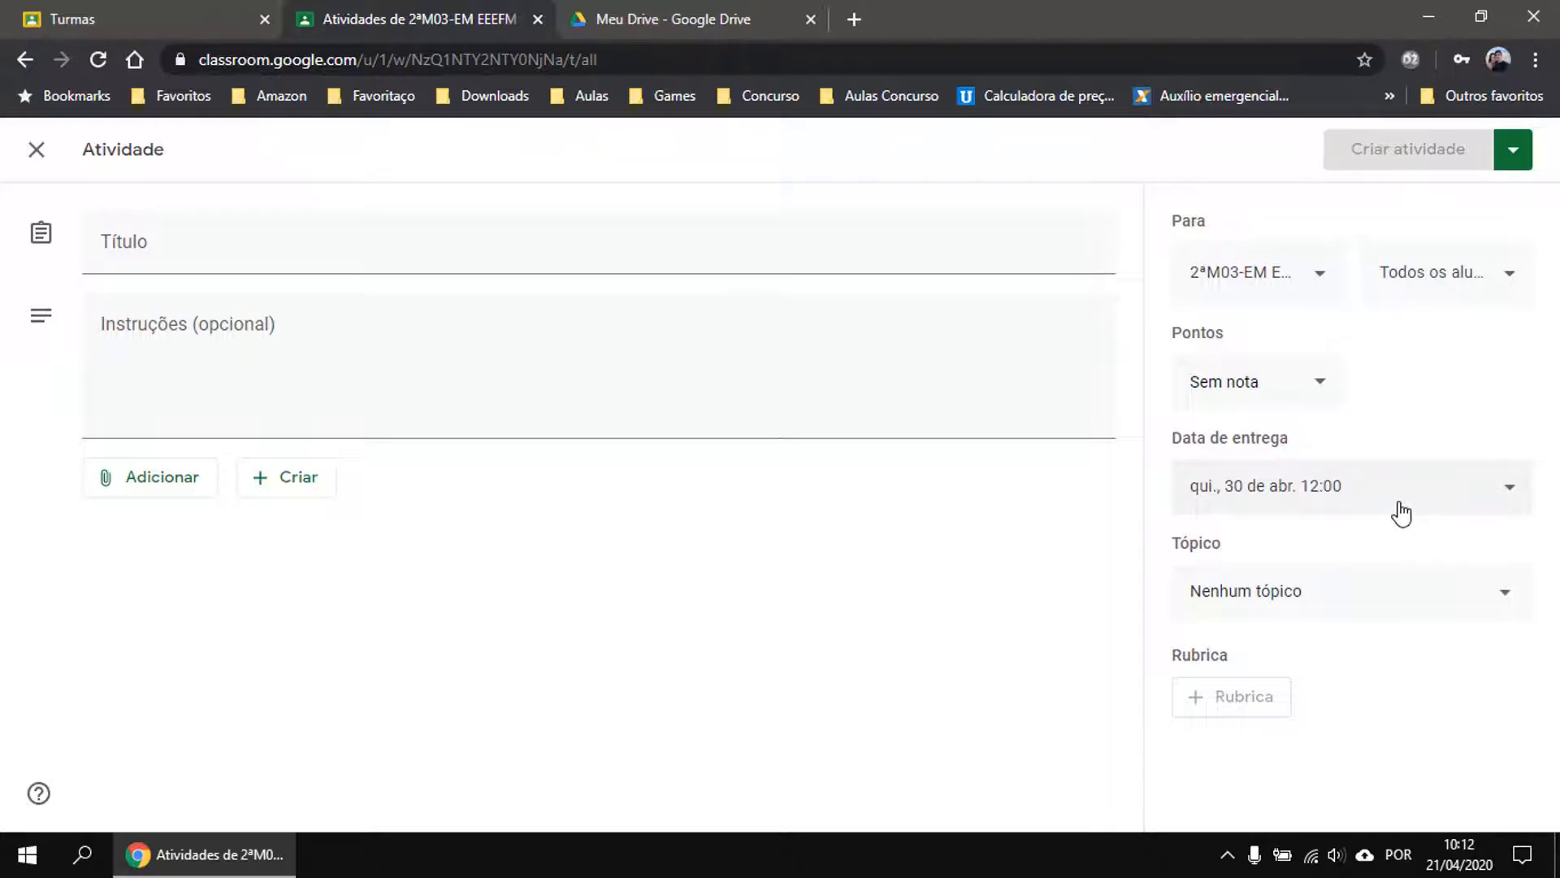
click(1324, 601)
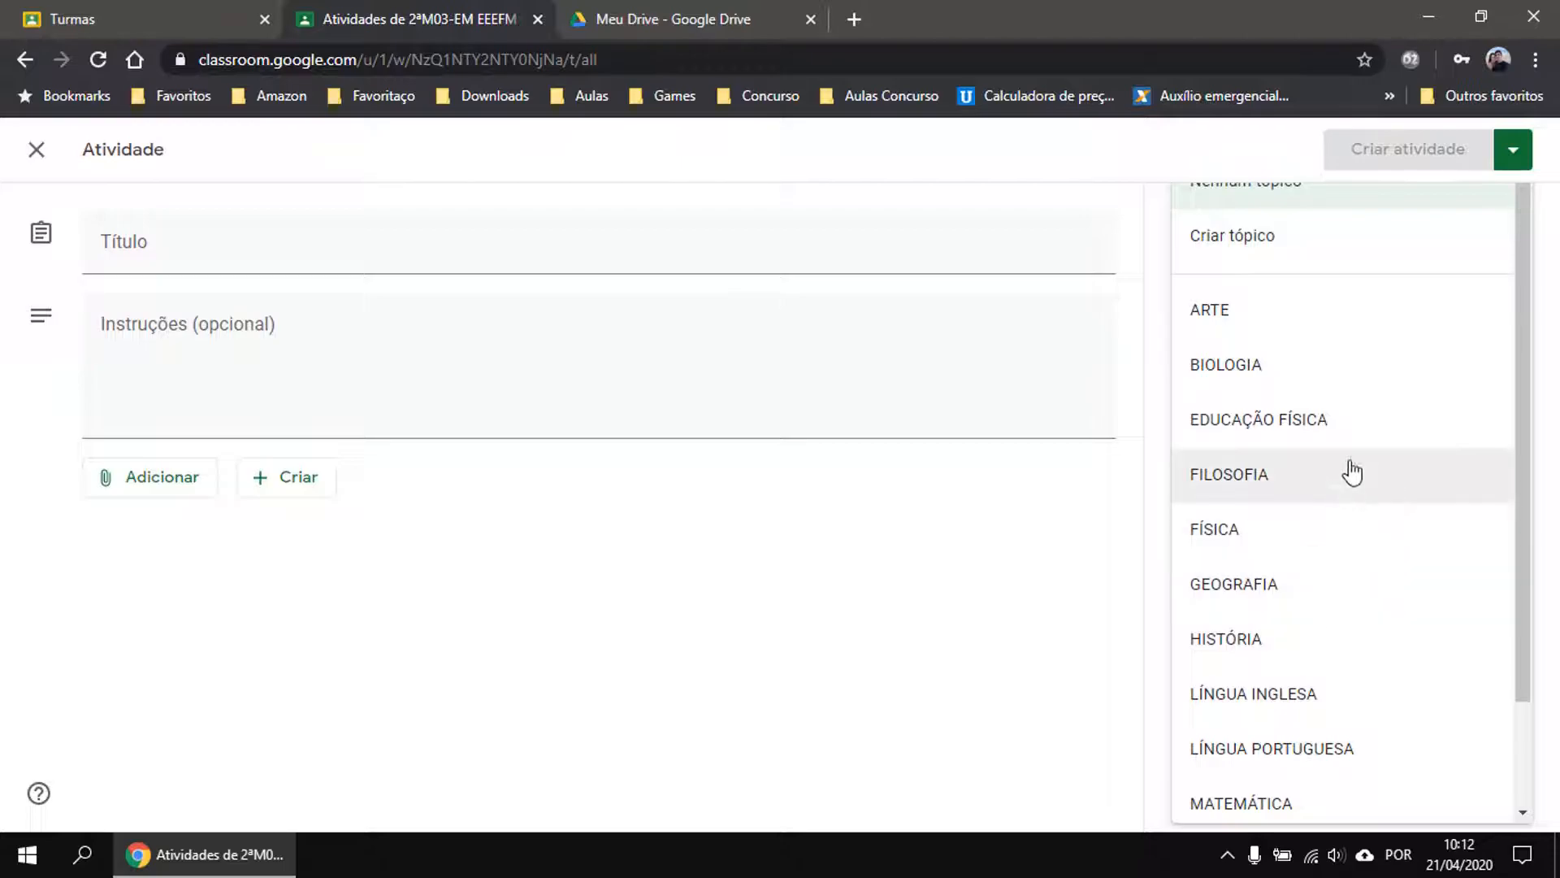
click(1259, 371)
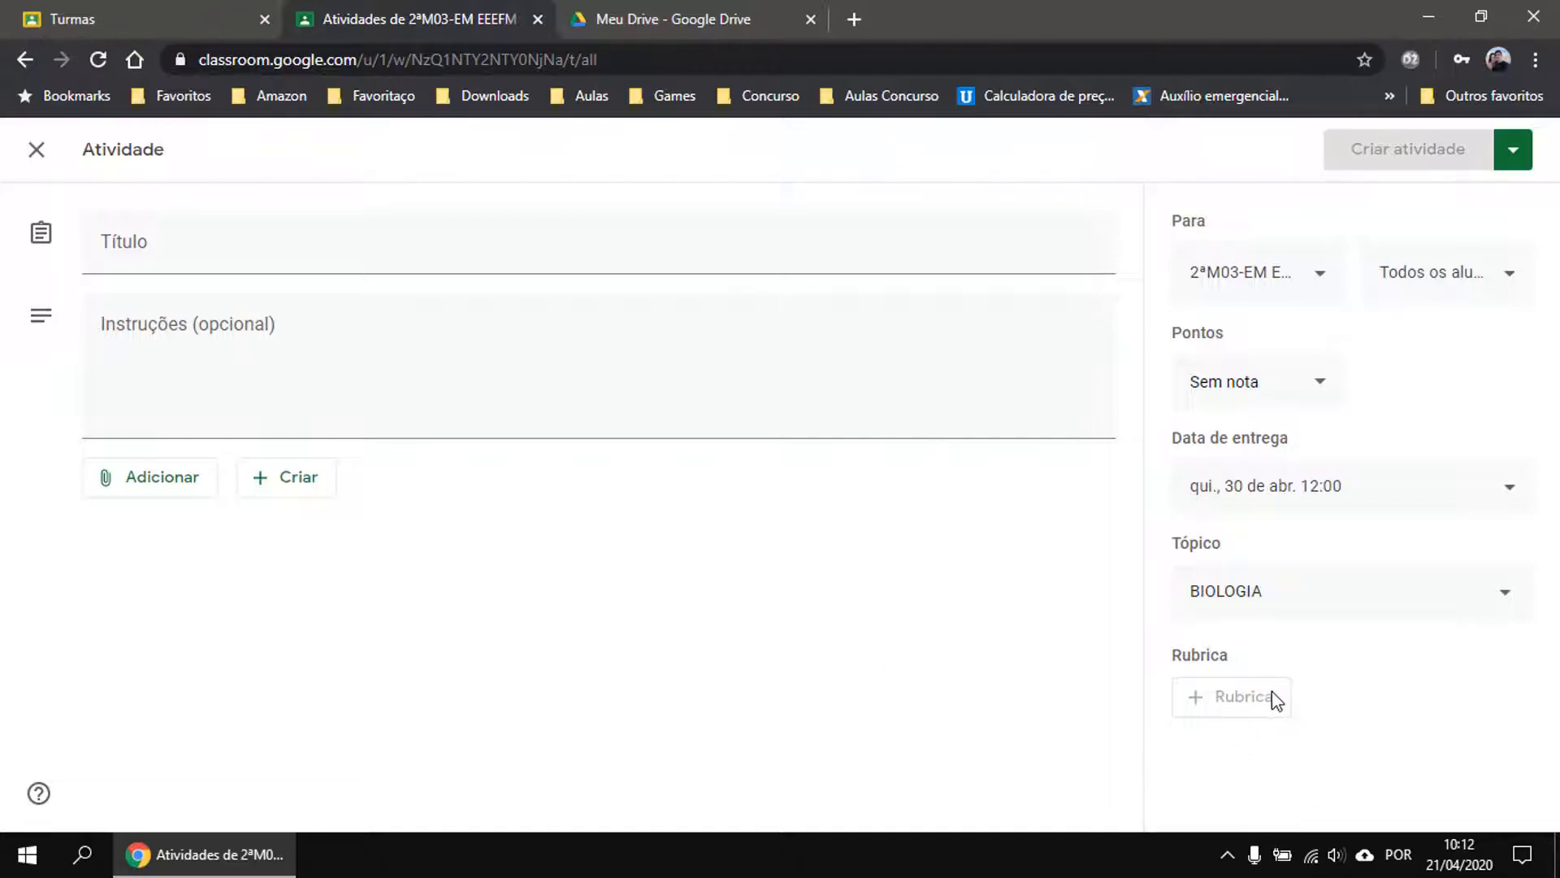
Visit the Título and Instruções fields, then show the Adicionar attachment types.
click(147, 248)
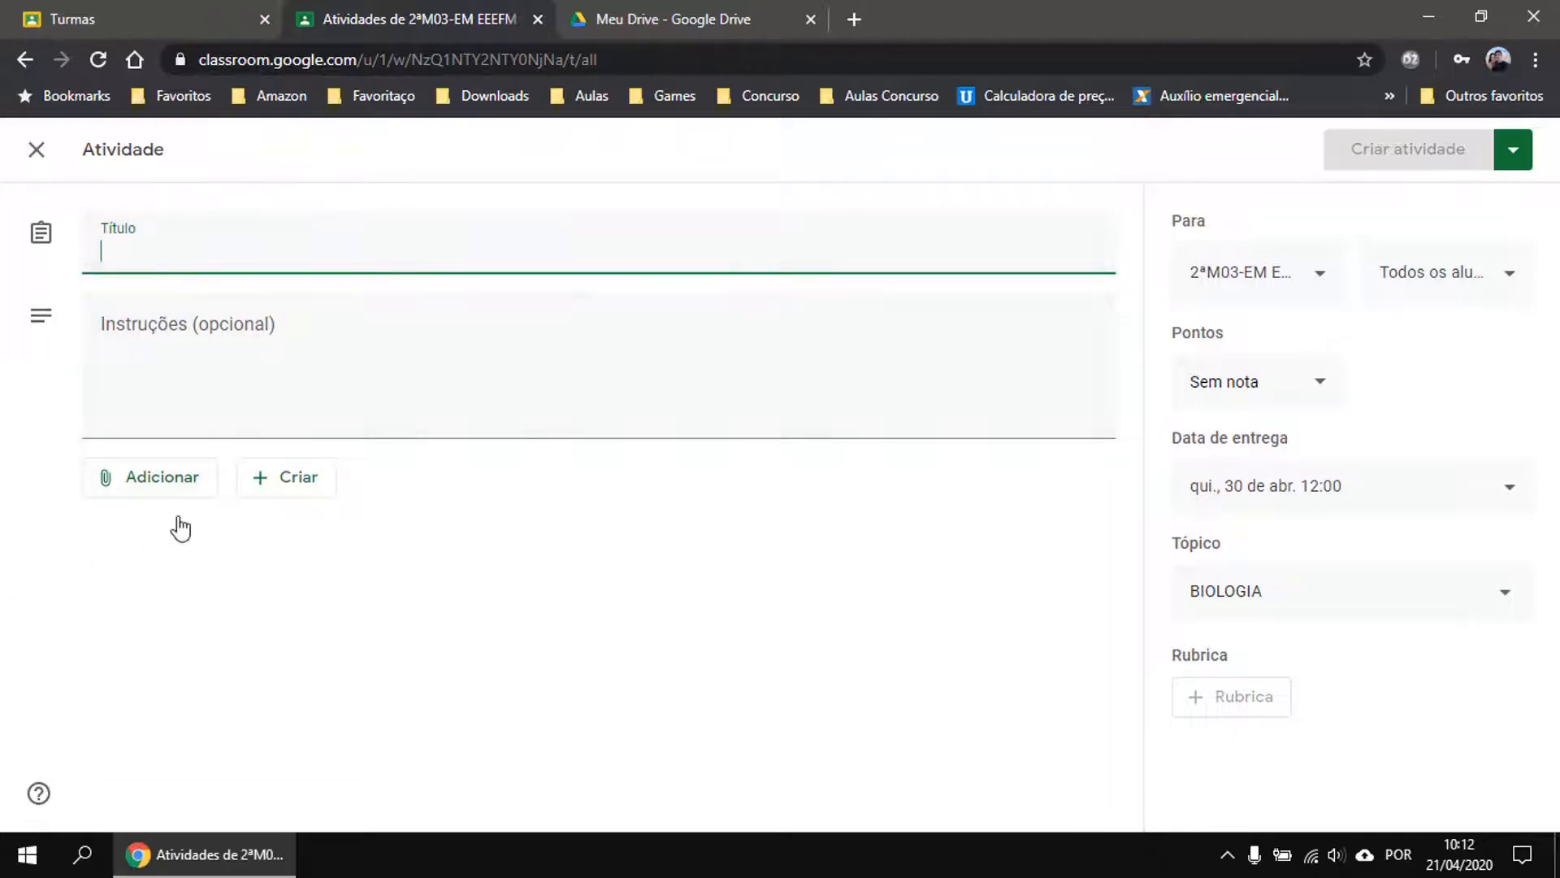
click(237, 392)
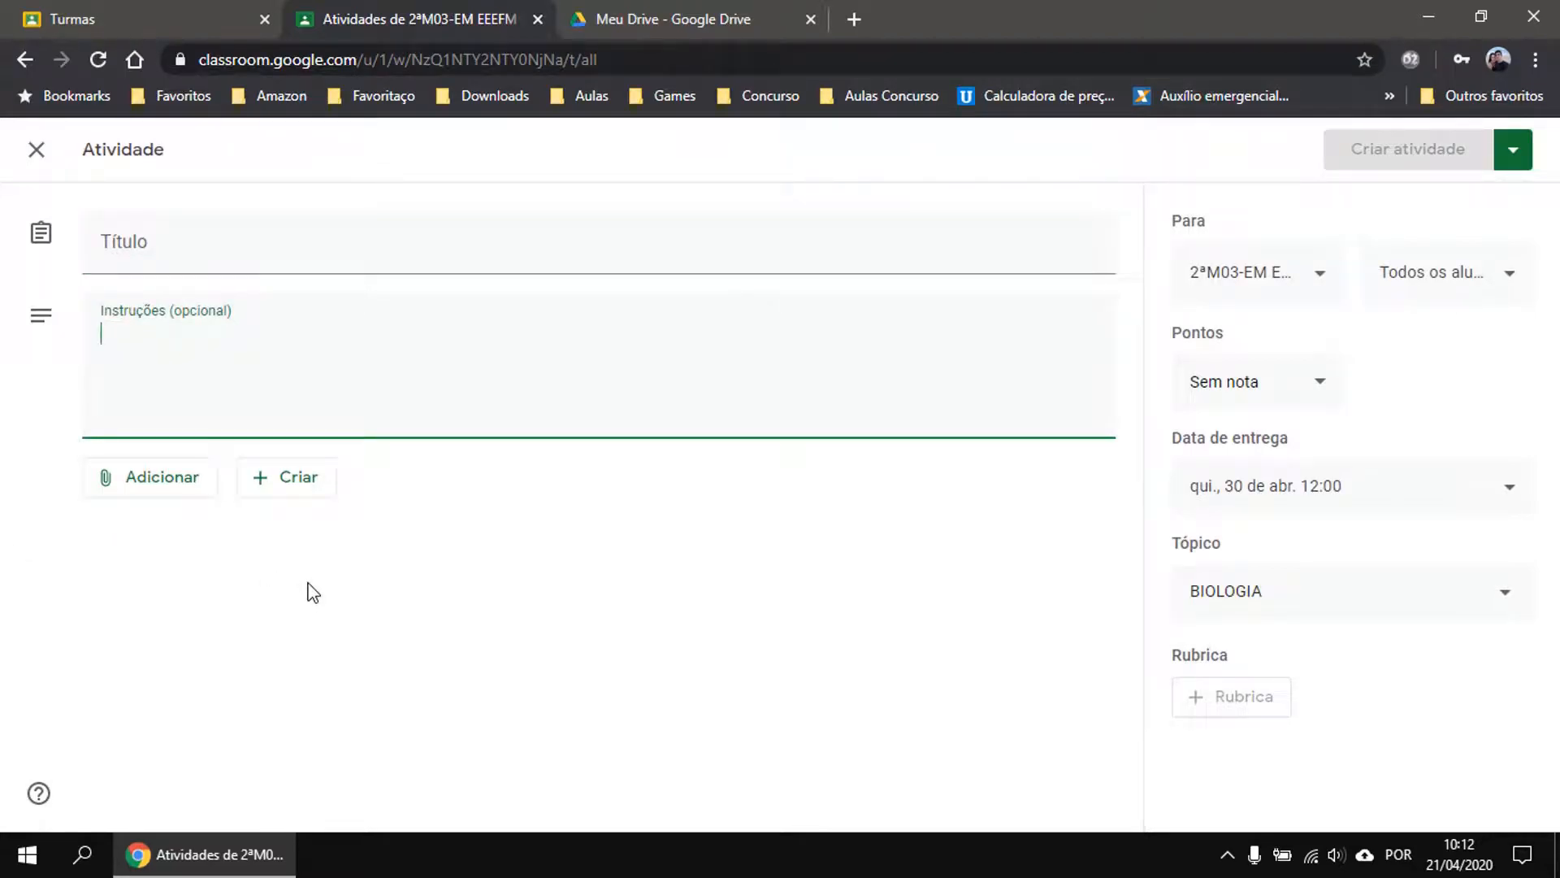
click(188, 482)
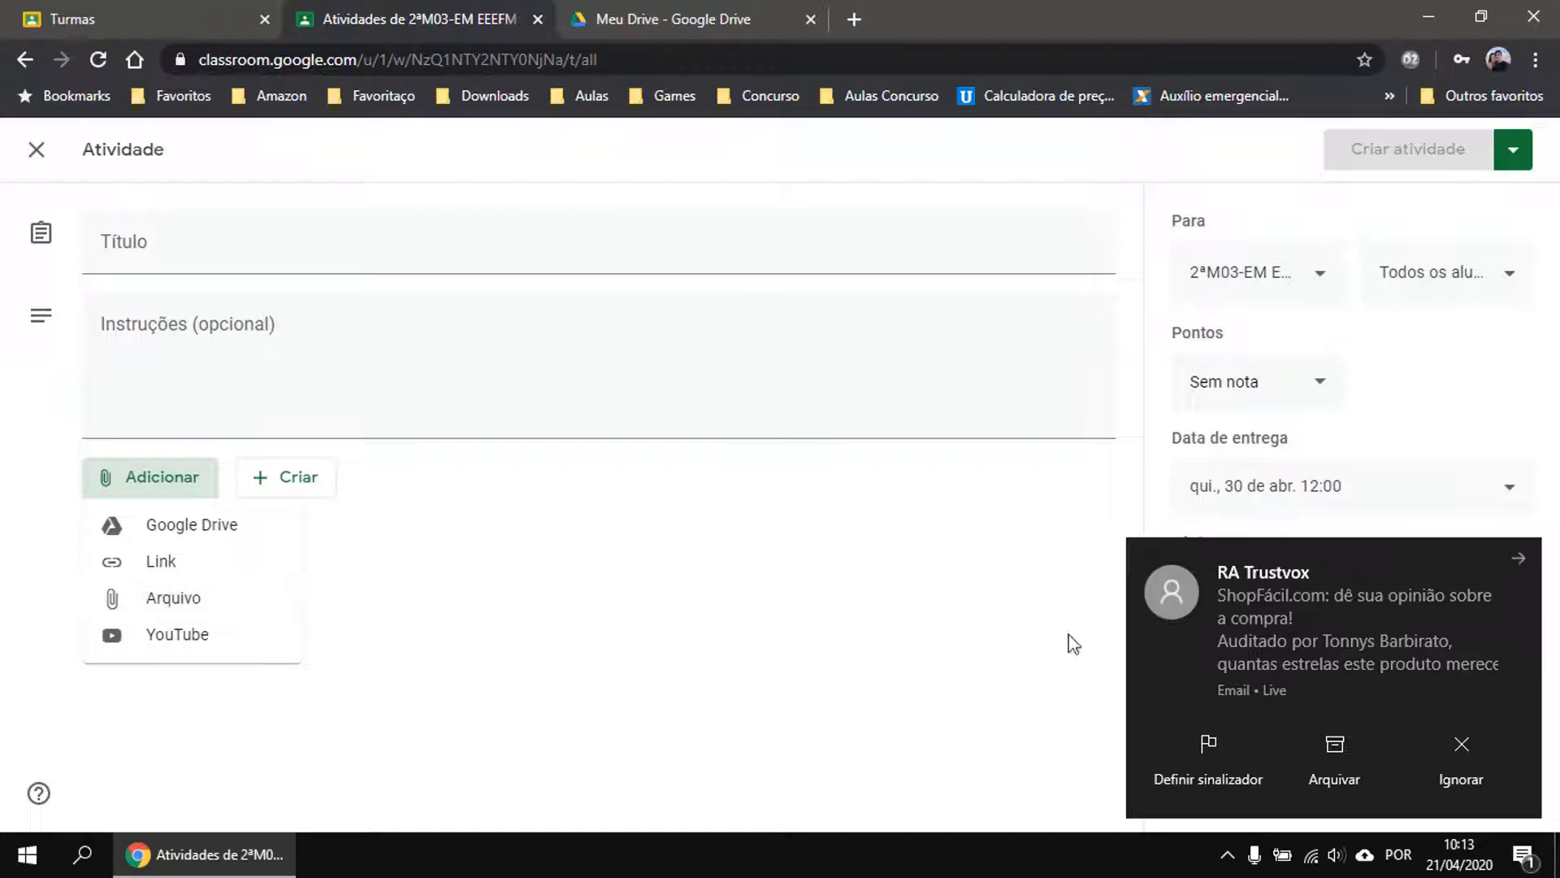
Dismiss the notification and start uploading a file from the computer as an attachment.
click(1480, 755)
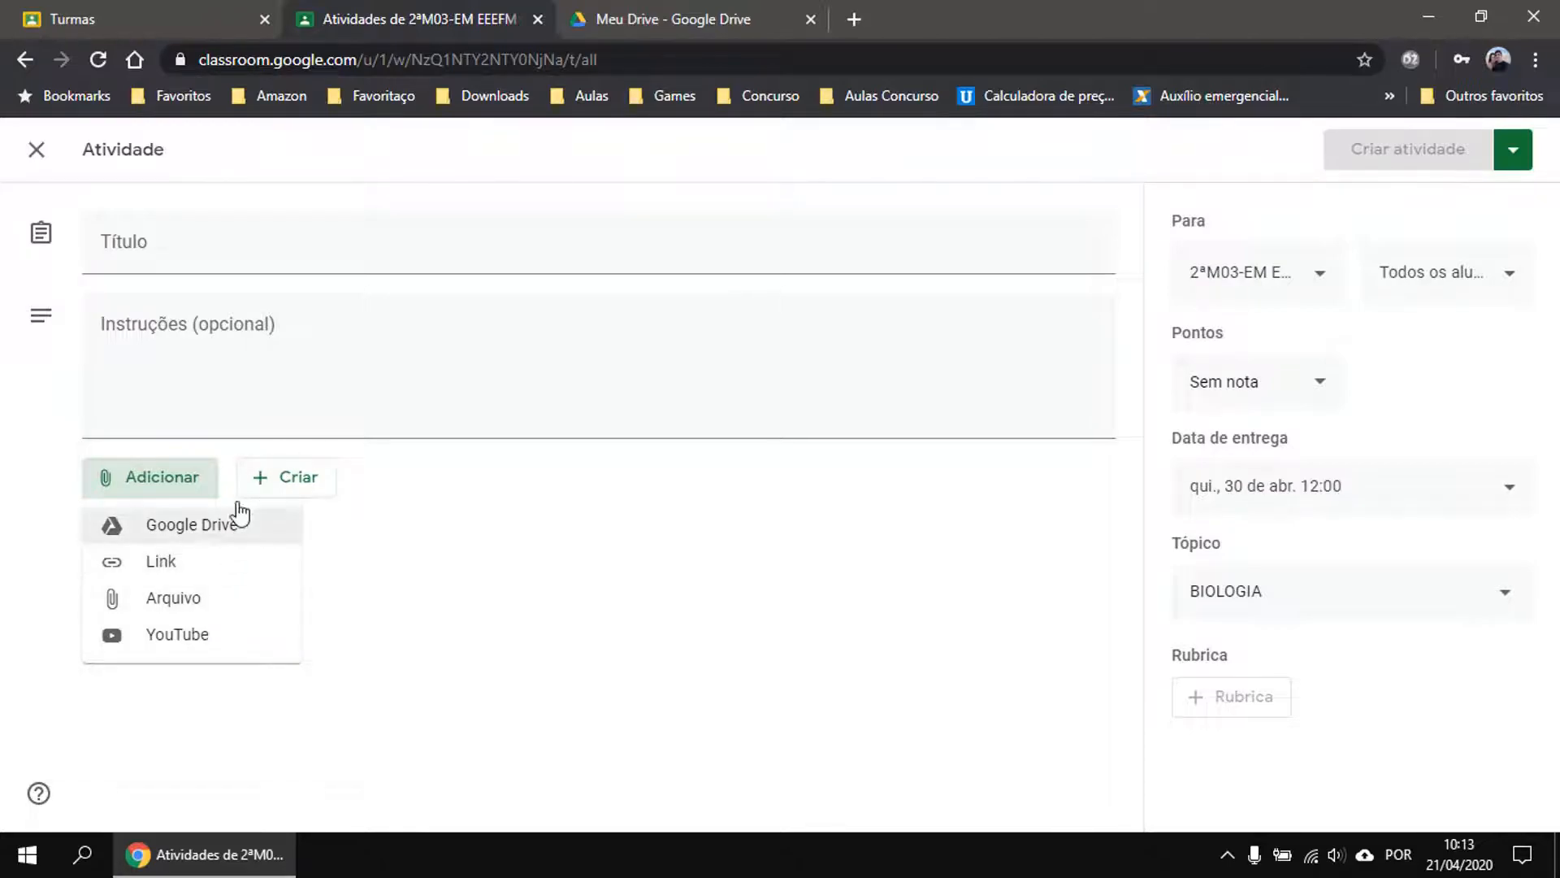
click(165, 605)
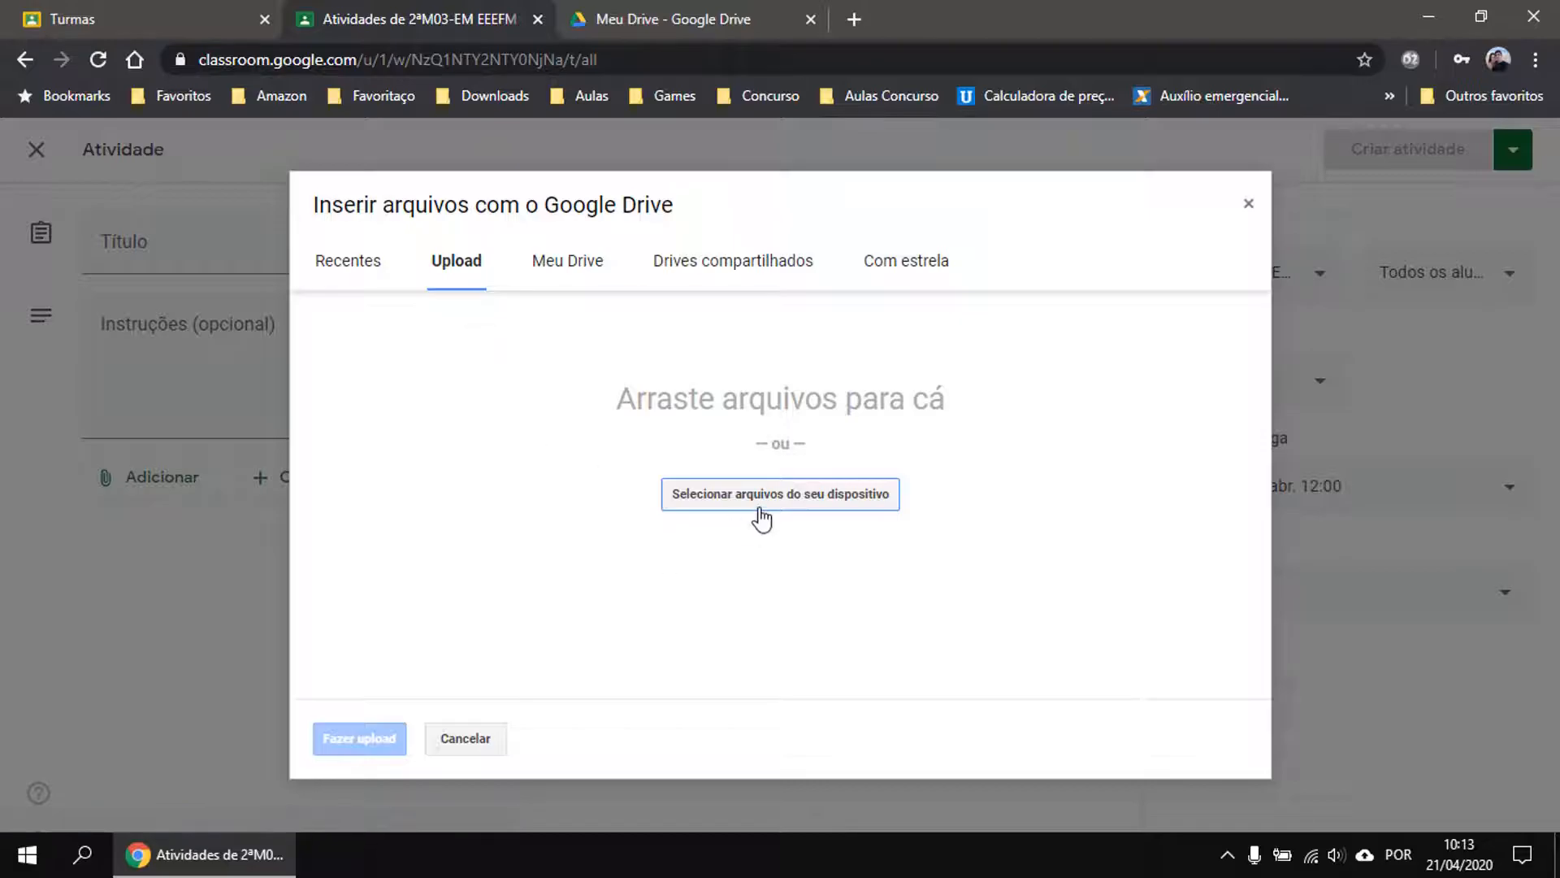
click(743, 496)
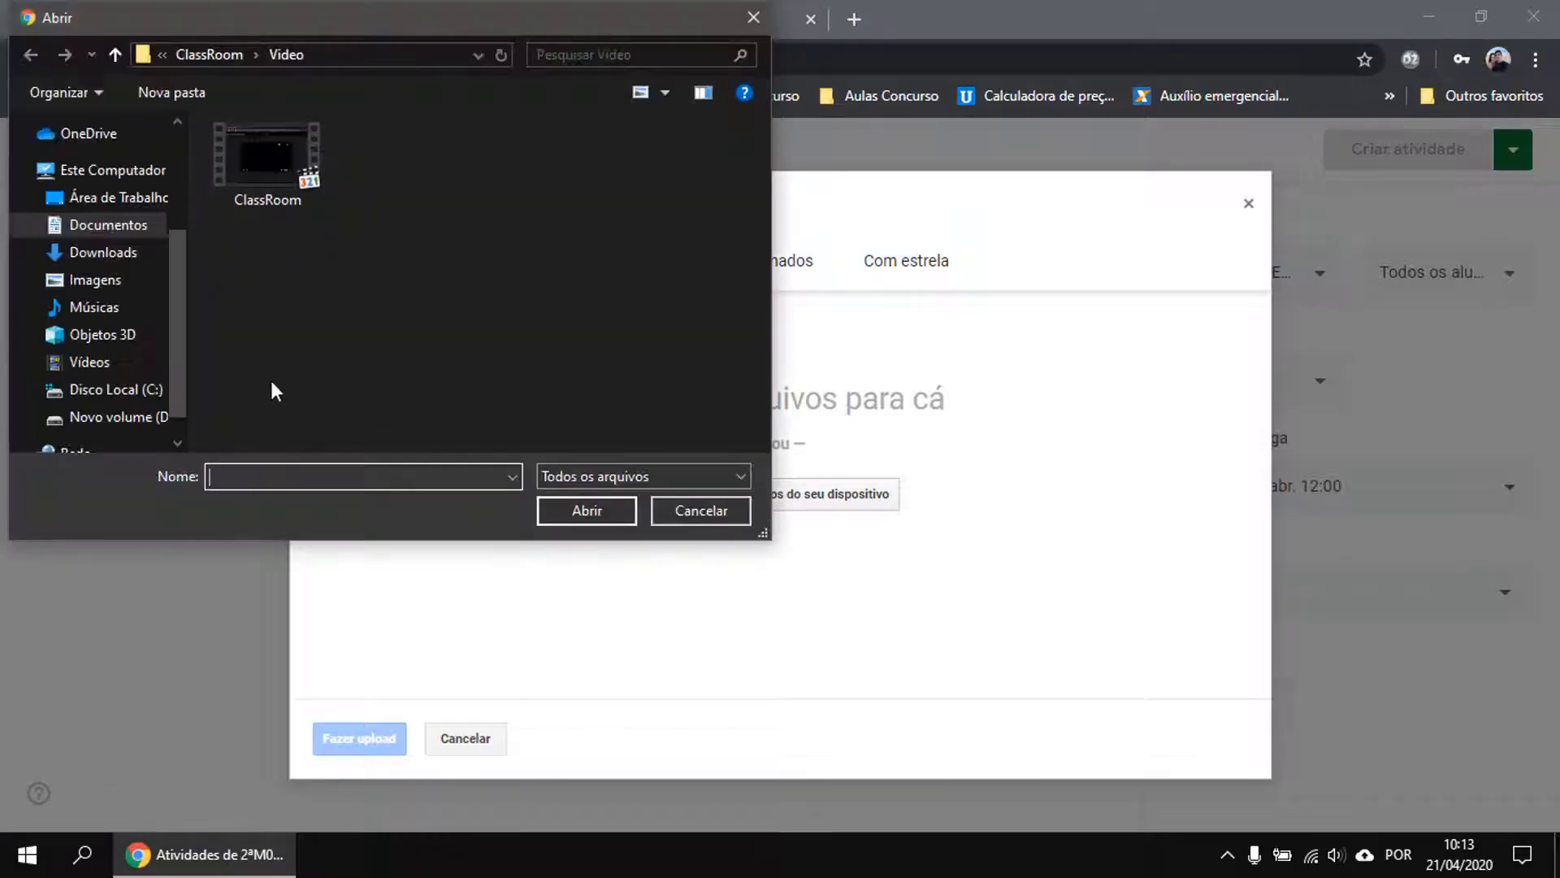
scroll(178, 284, up, 2)
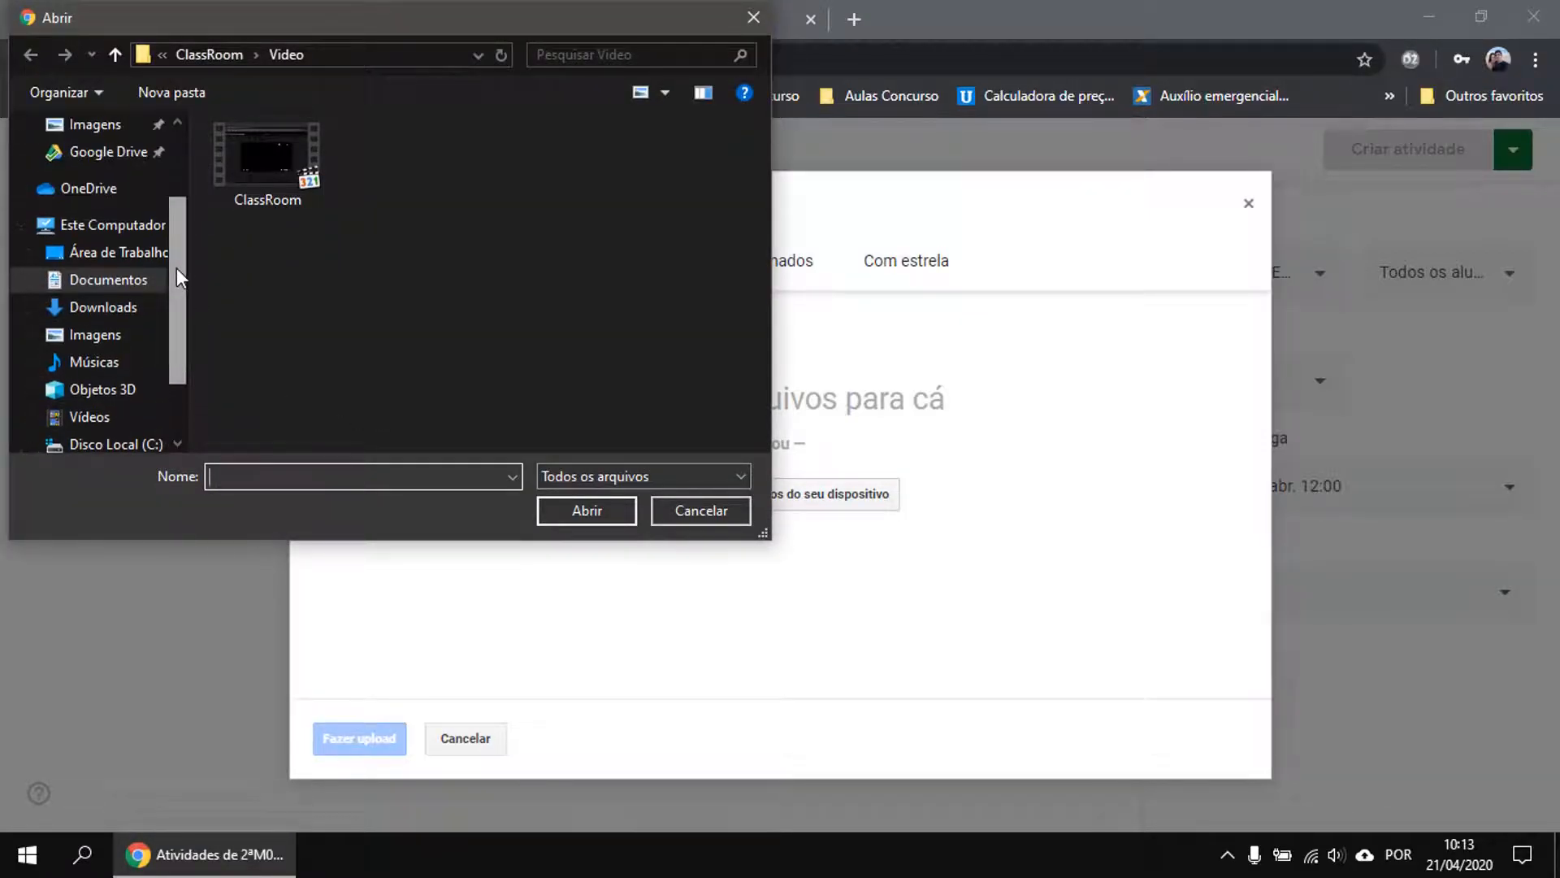
Browse Google Drive > Professor > Ensino Médio - 2º Ano > Atividades > 2020 and pick Introdução a Genética.pdf.
click(97, 187)
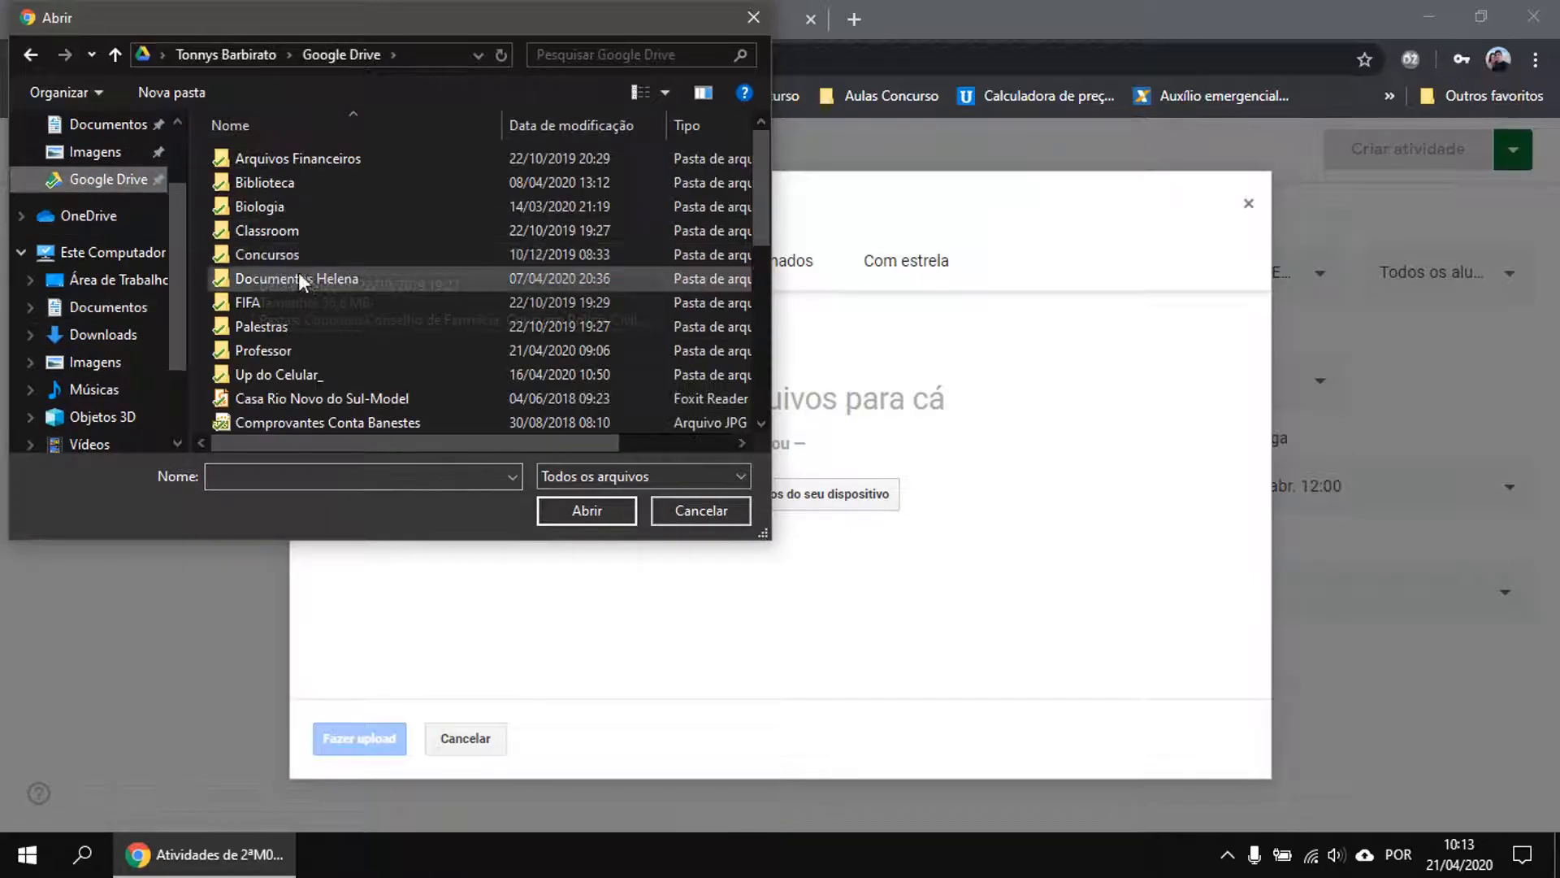
double_click(277, 356)
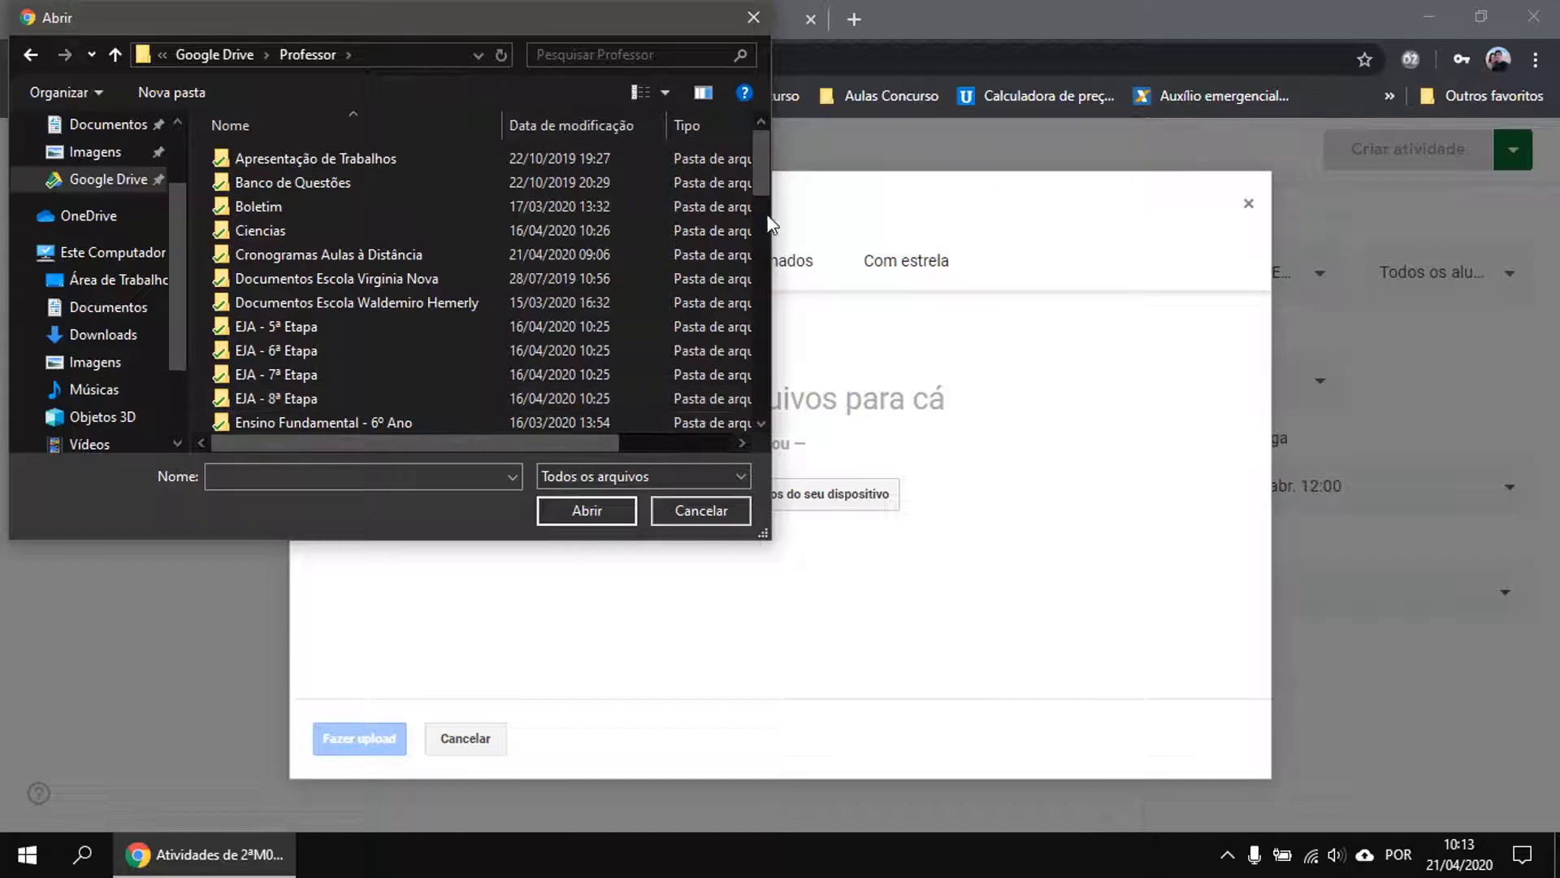
drag(759, 168, 530, 222)
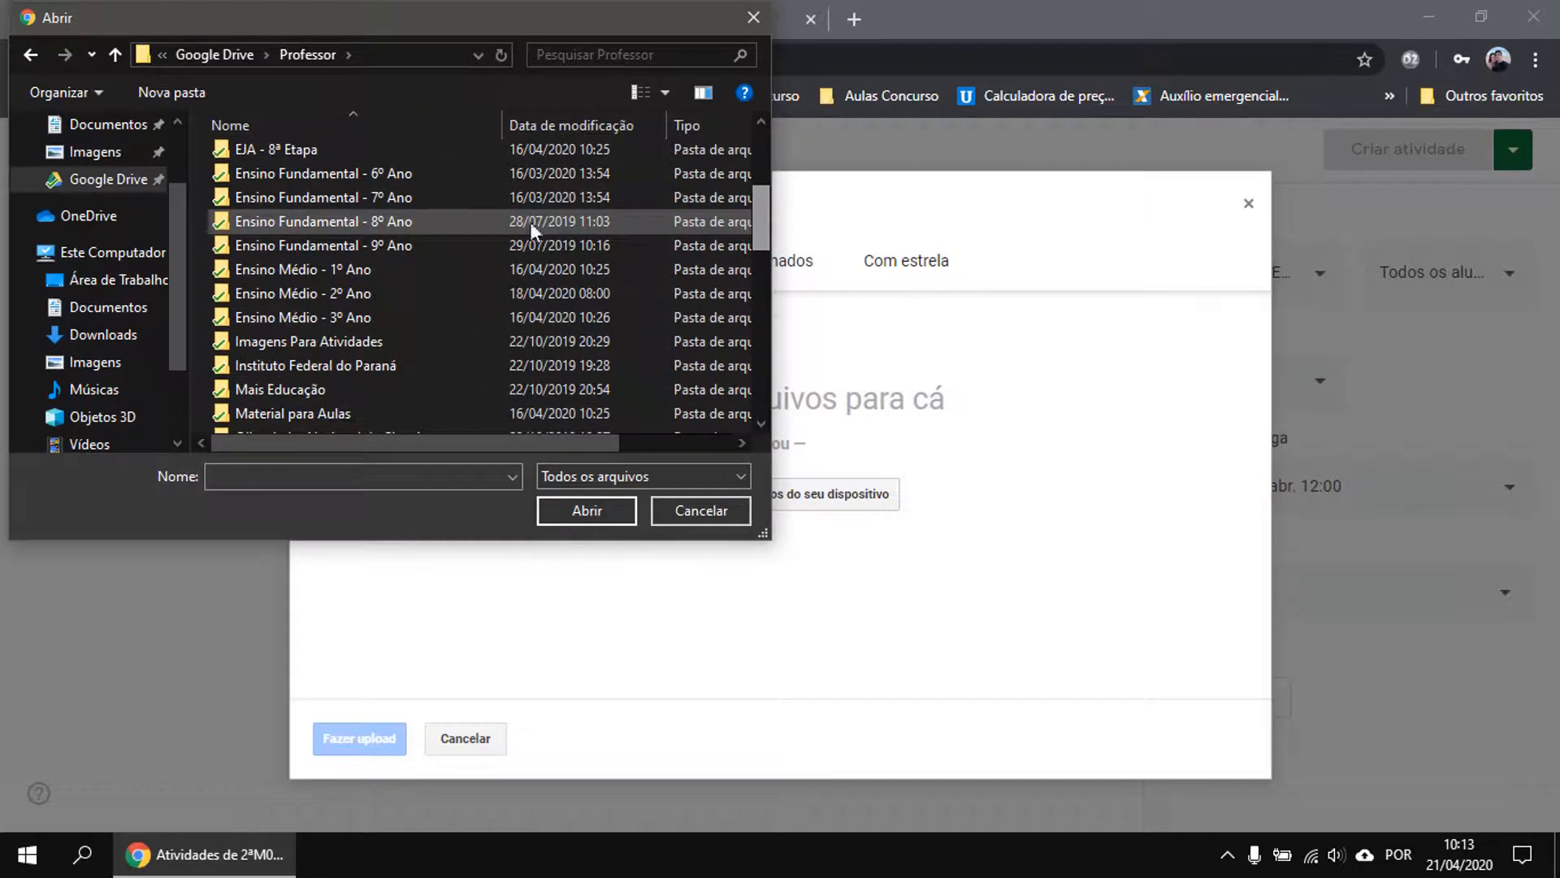
double_click(358, 293)
double_click(267, 159)
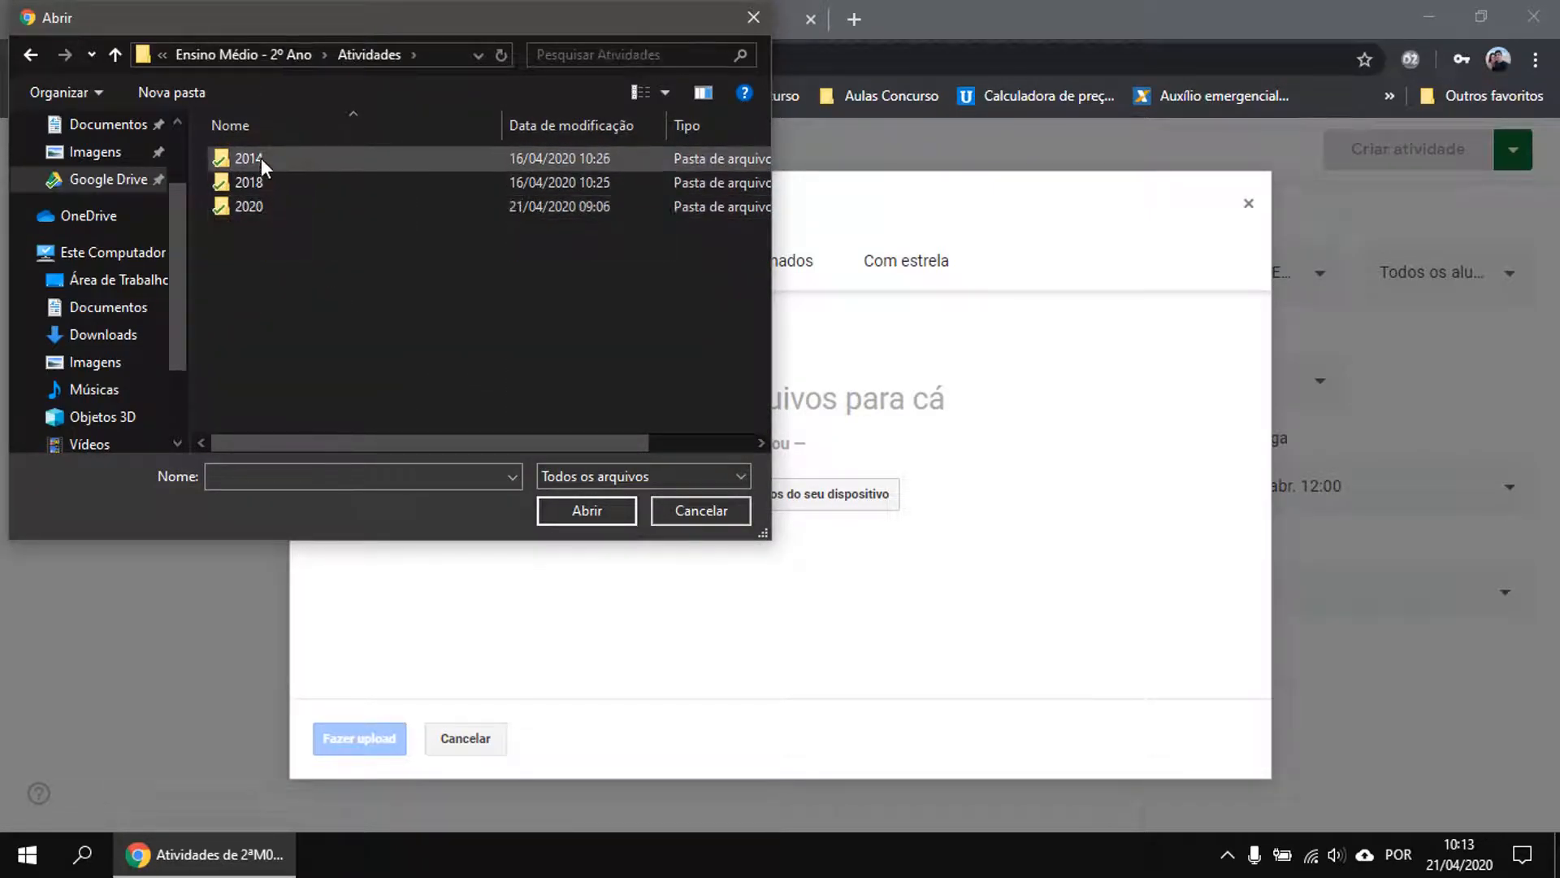
double_click(252, 208)
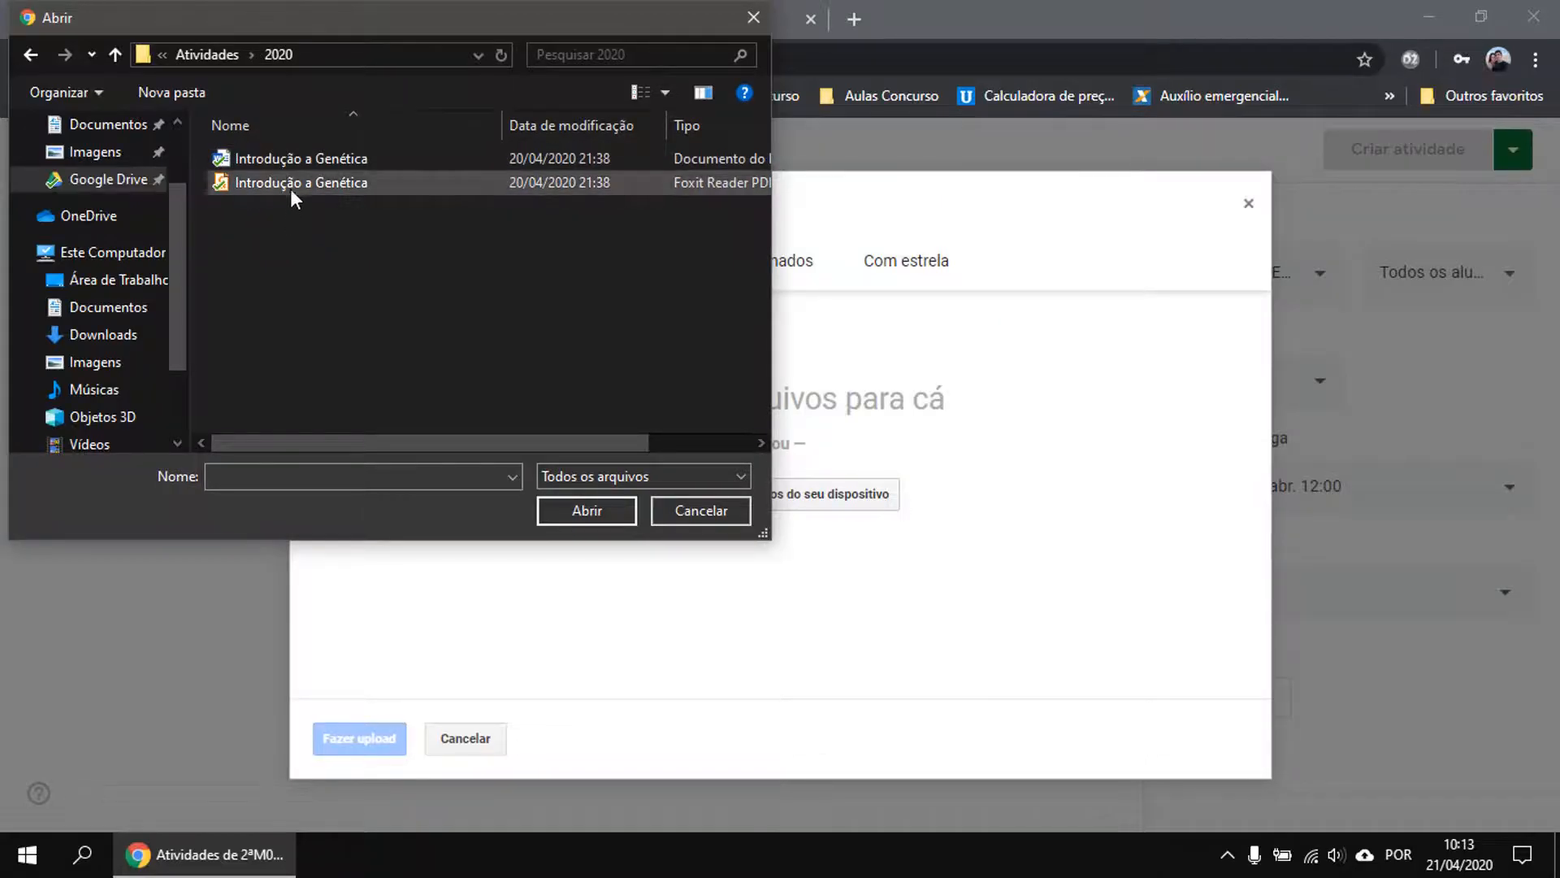
double_click(286, 185)
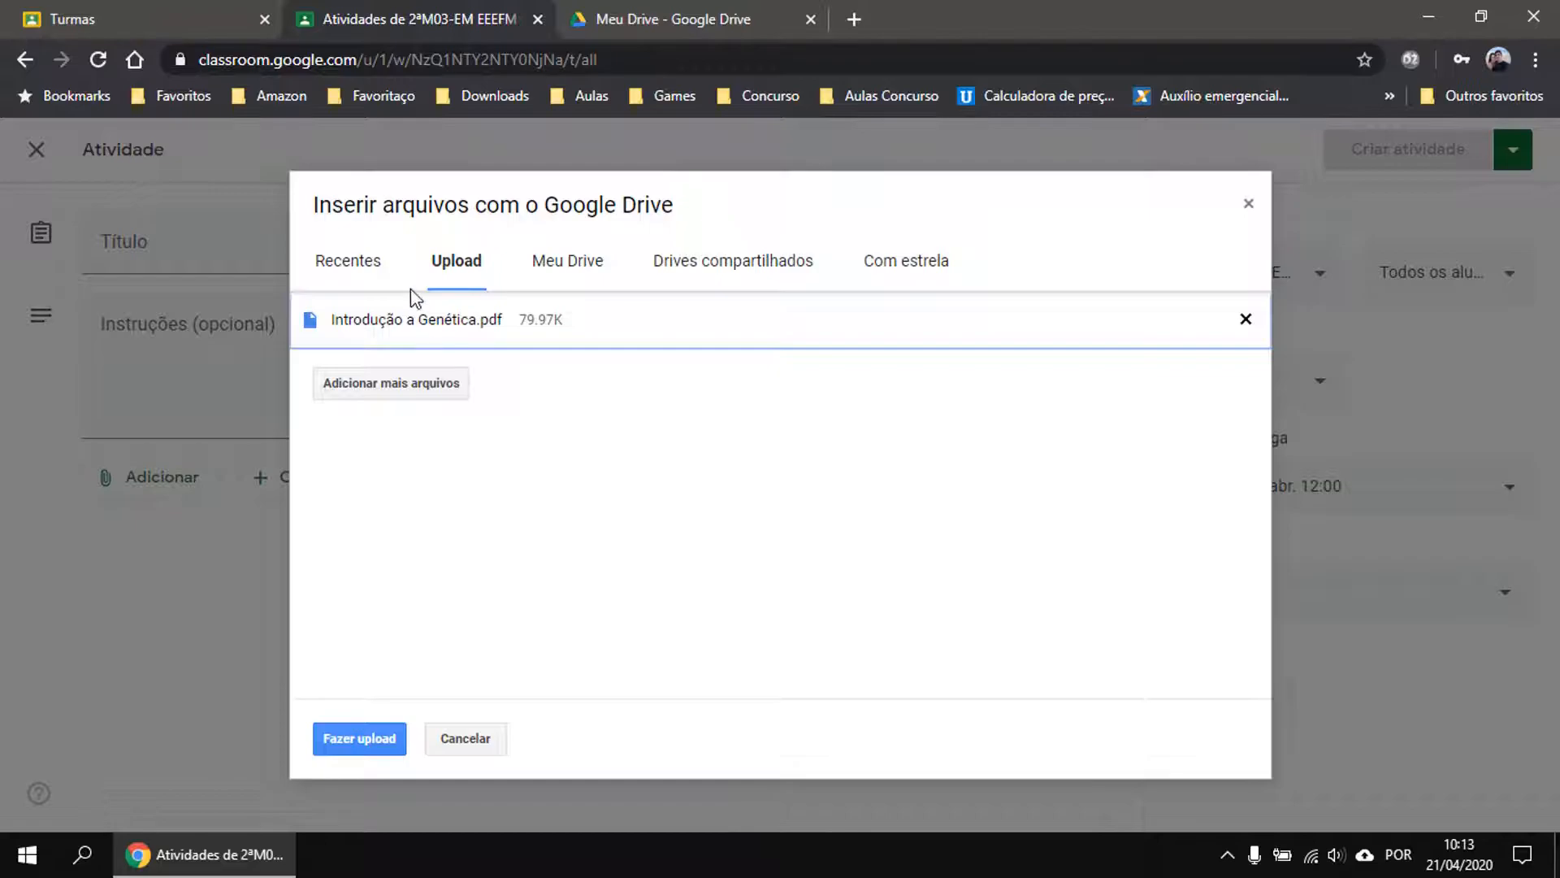
Upload Introdução a Genética.pdf and keep its sharing as 'Os alunos podem visualizar o arquivo'.
click(348, 737)
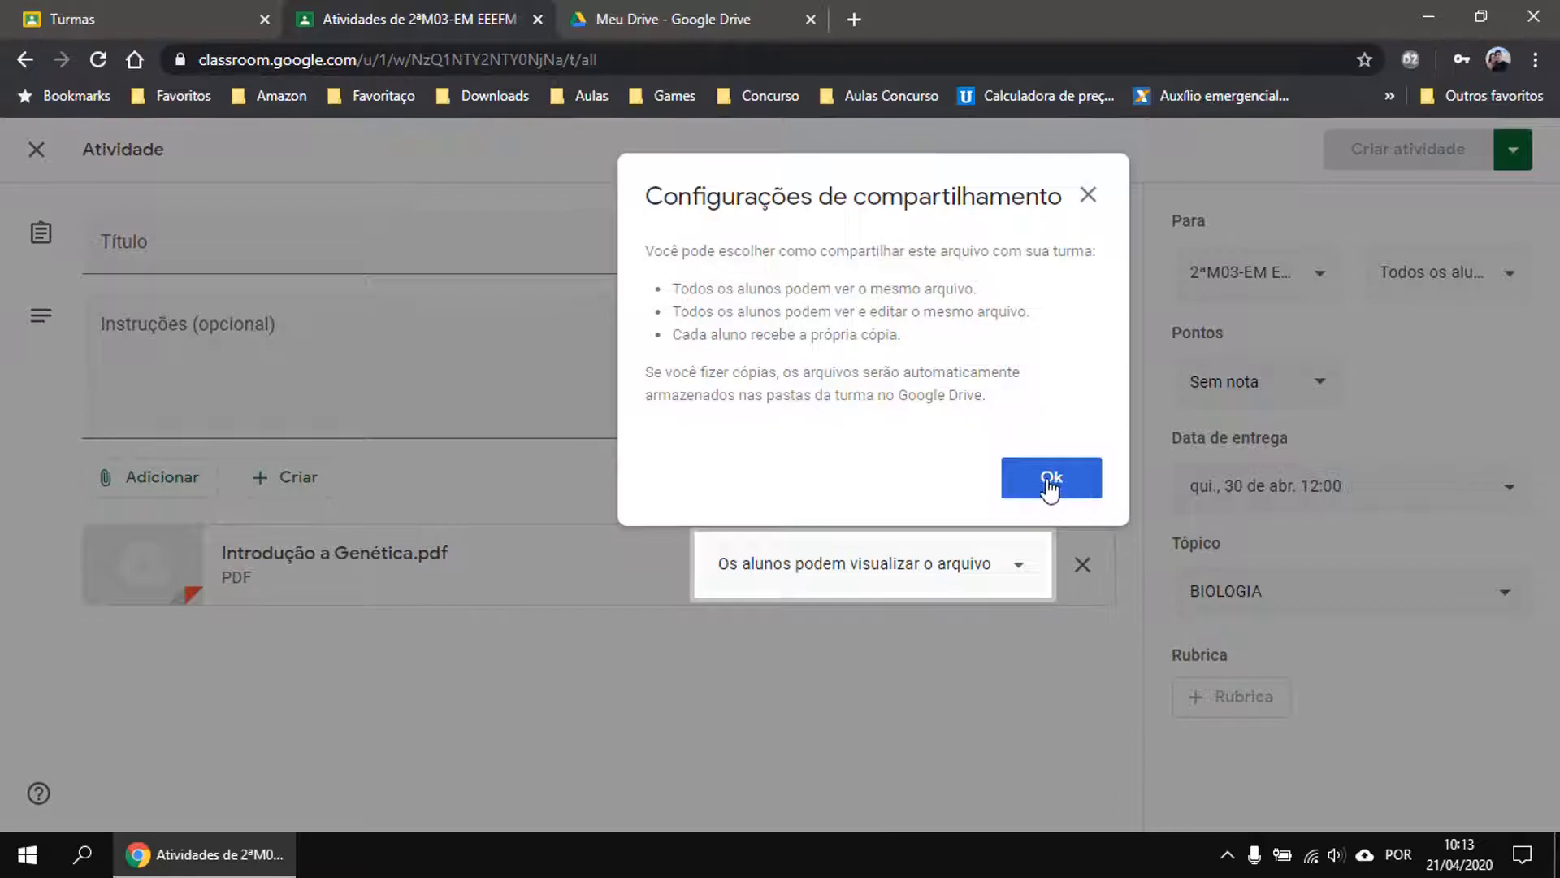
click(1016, 580)
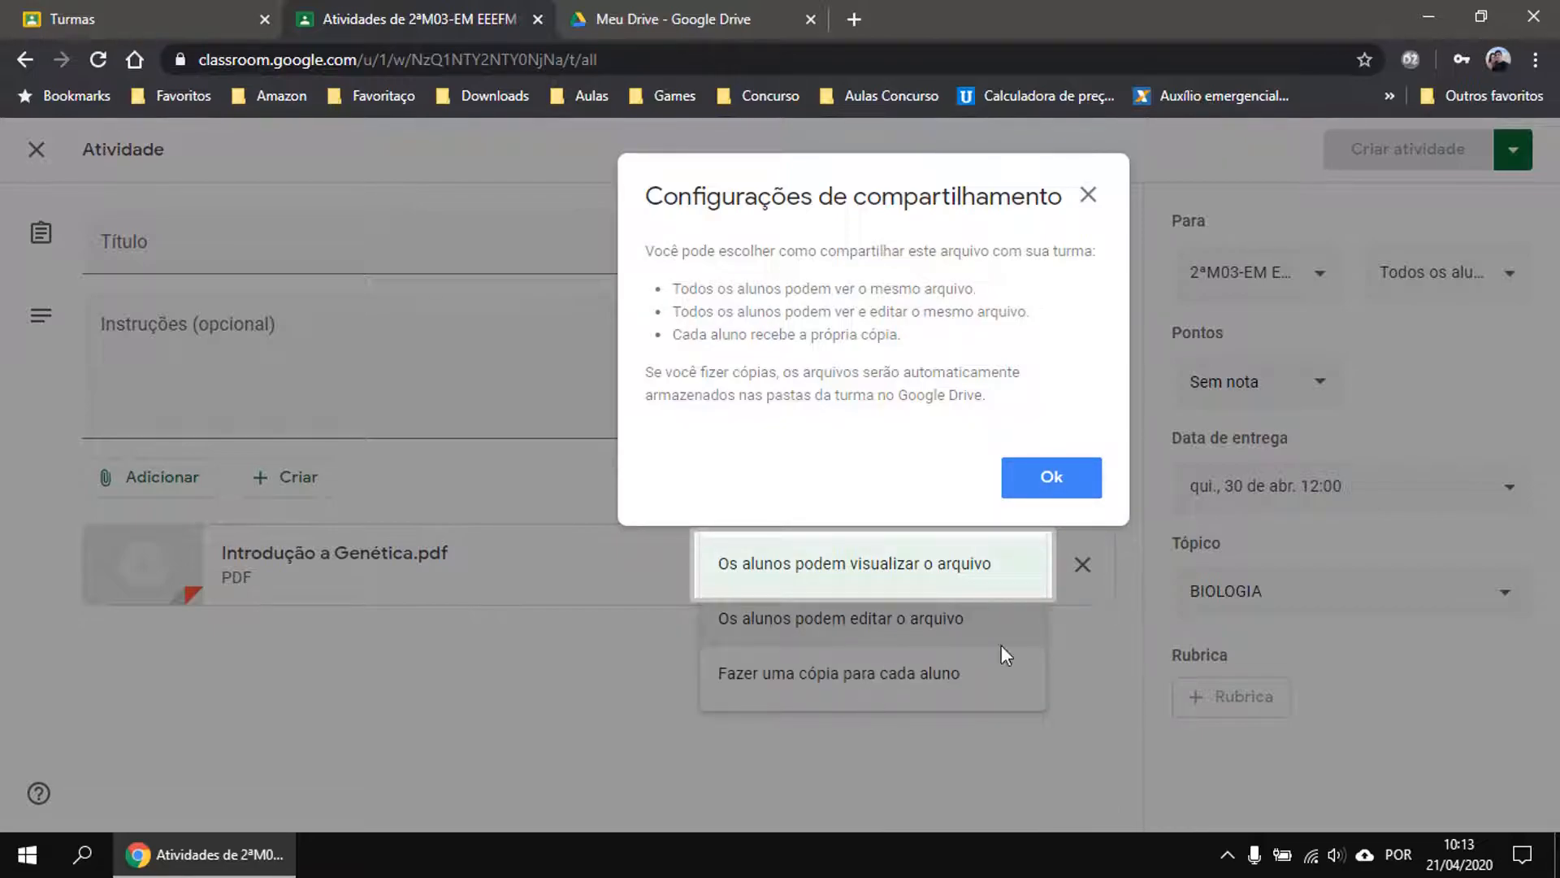
click(1075, 650)
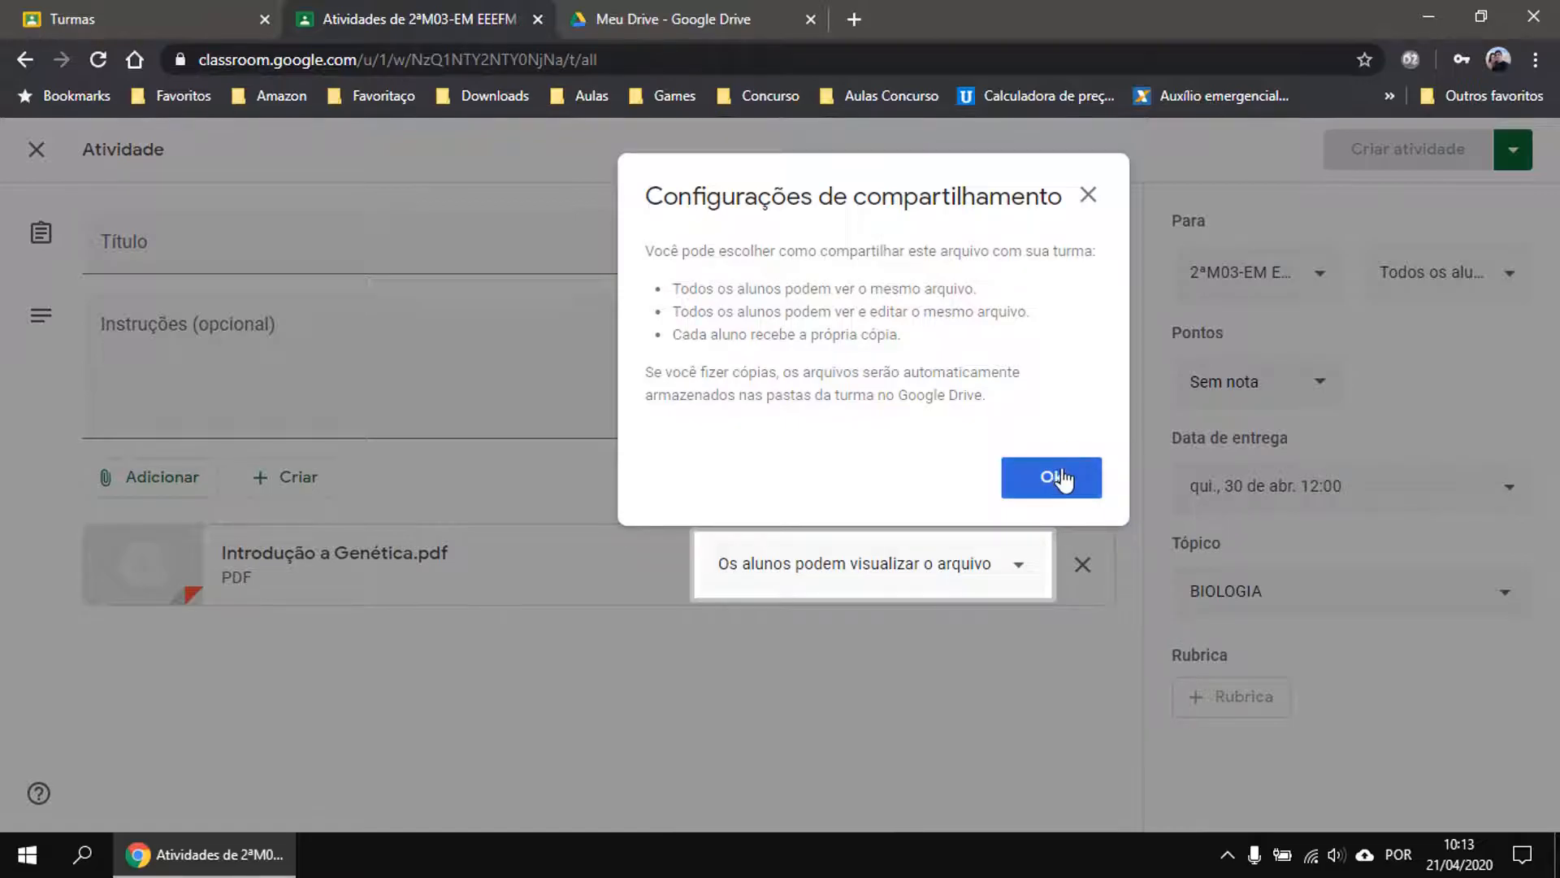
click(1064, 483)
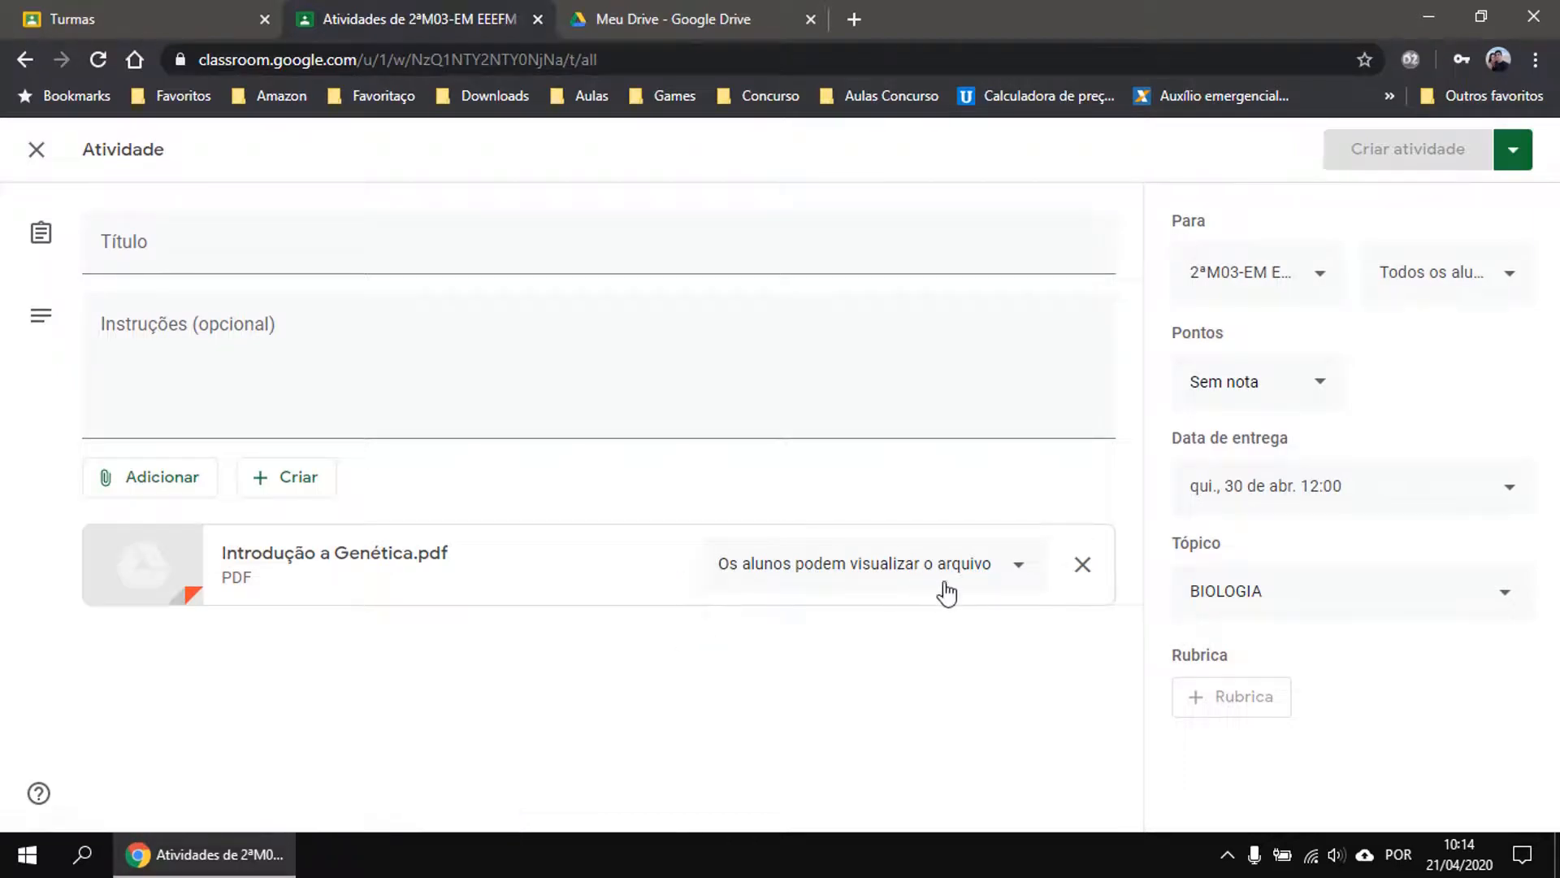
click(1016, 569)
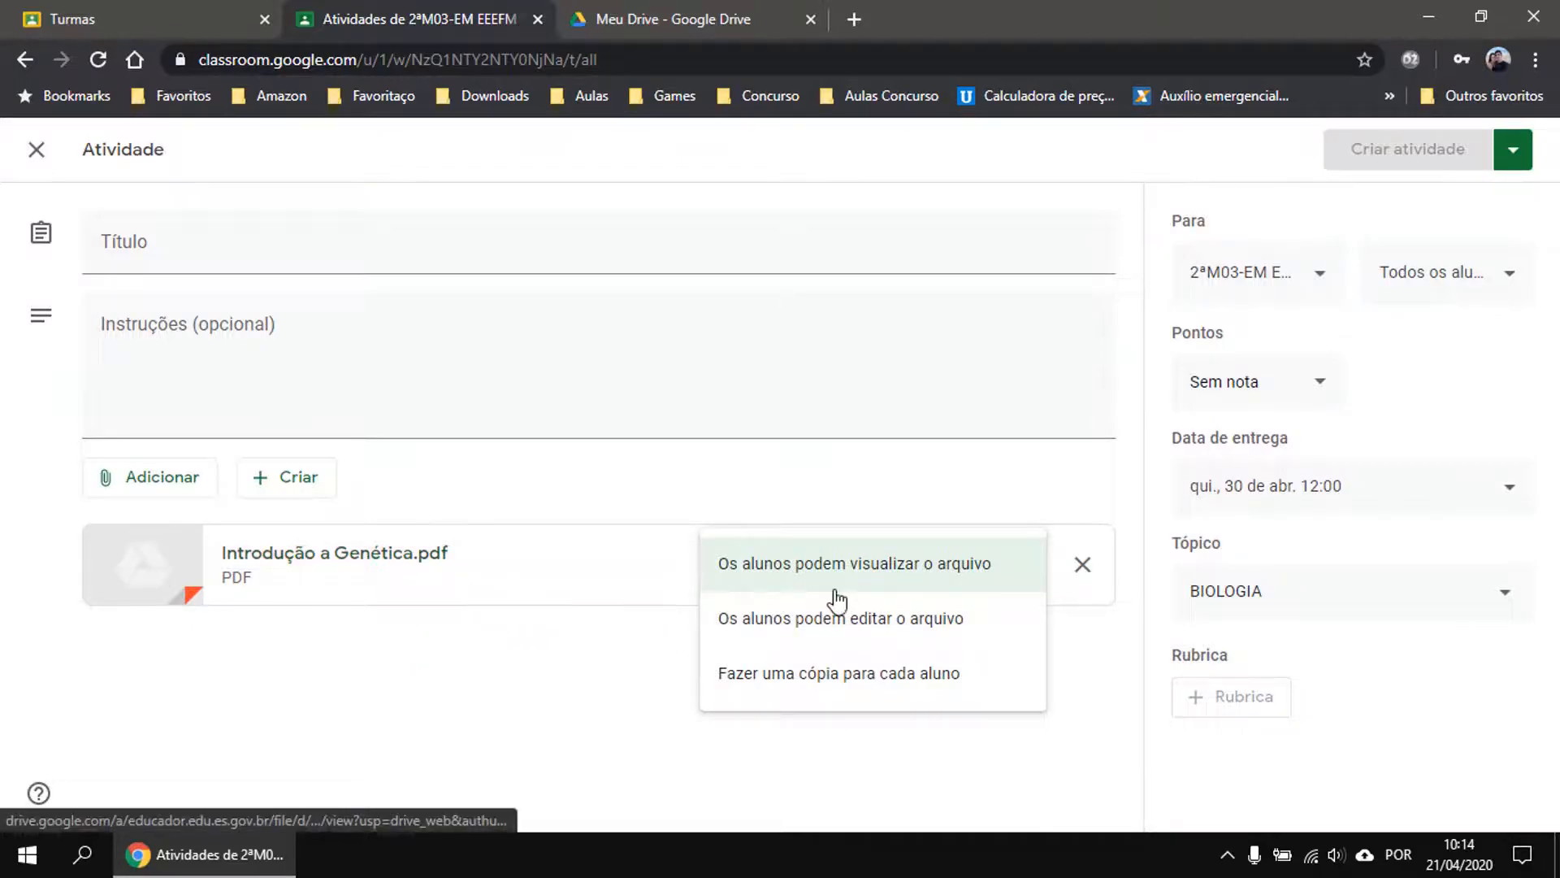
click(833, 562)
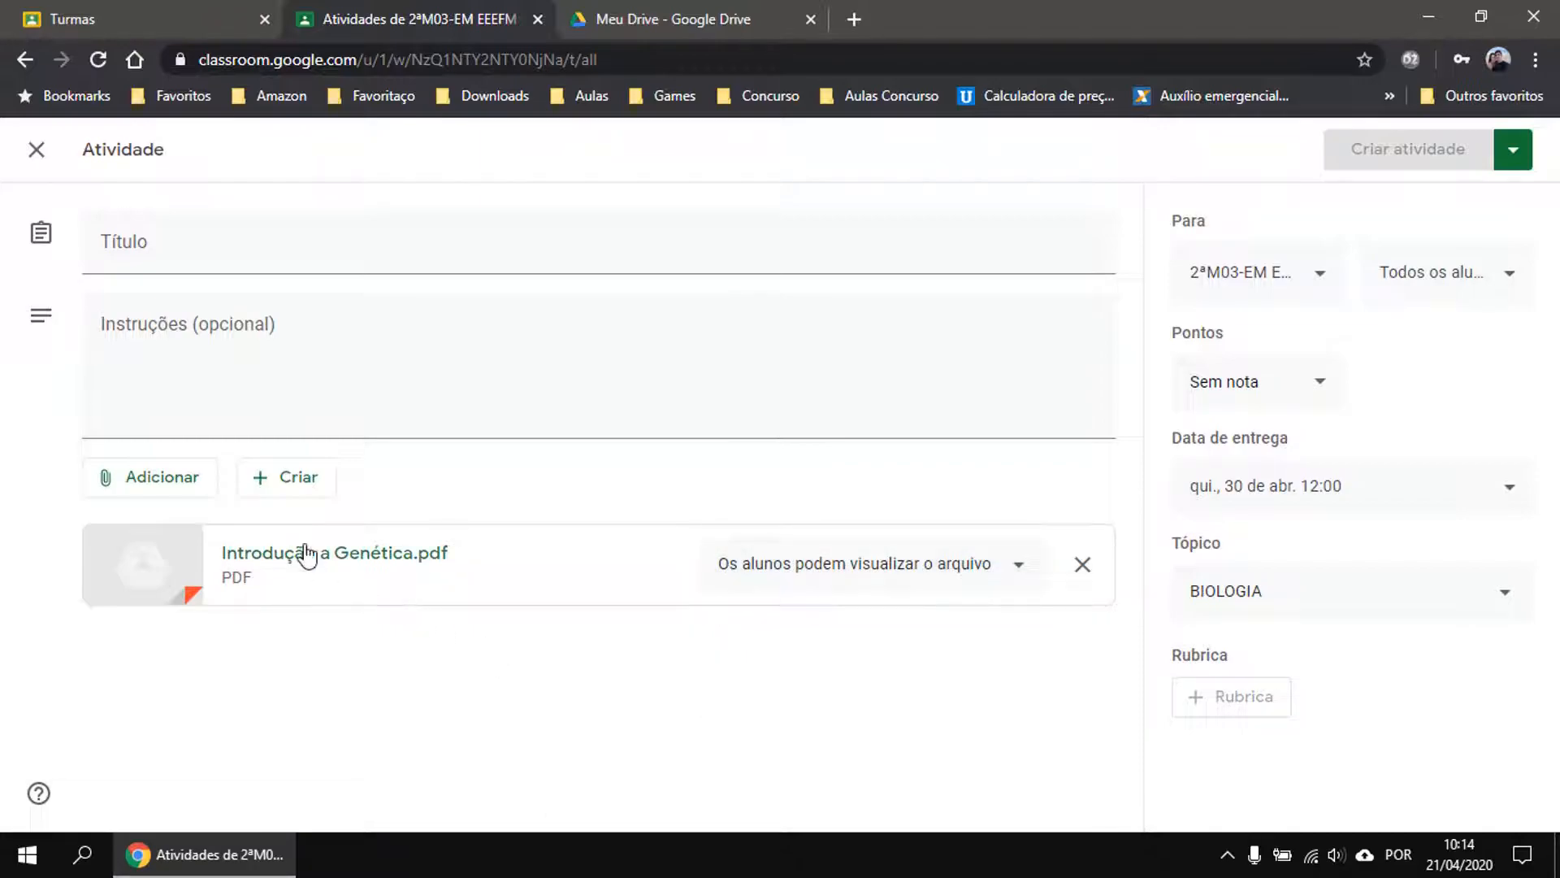
click(108, 489)
click(162, 634)
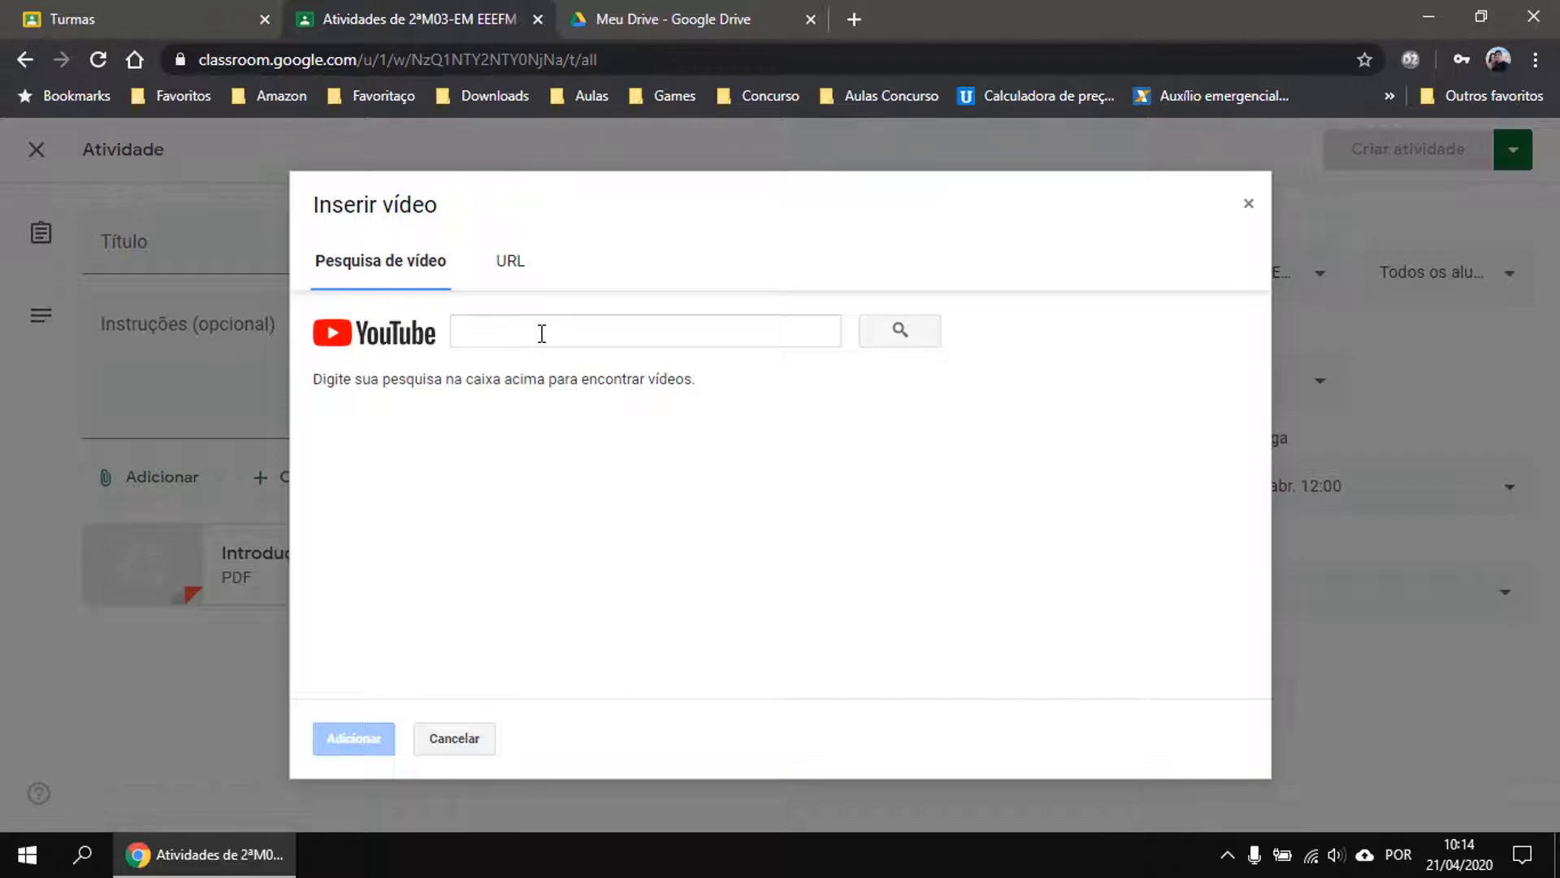
click(541, 333)
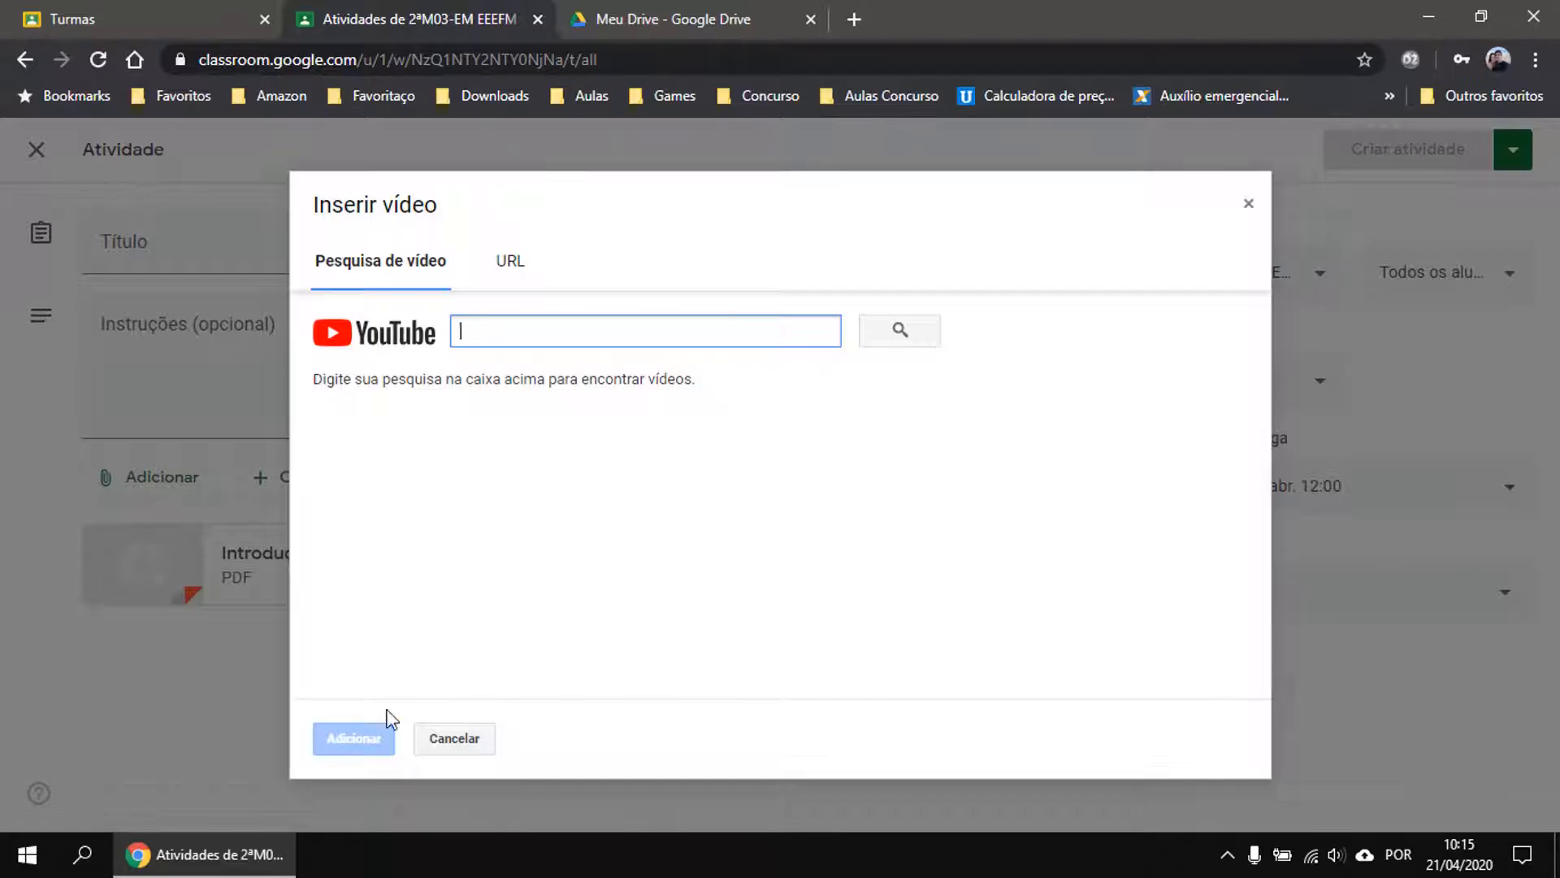
click(1248, 203)
Title the activity 'Introdução a Genética', correcting the mistyped last letter.
click(230, 241)
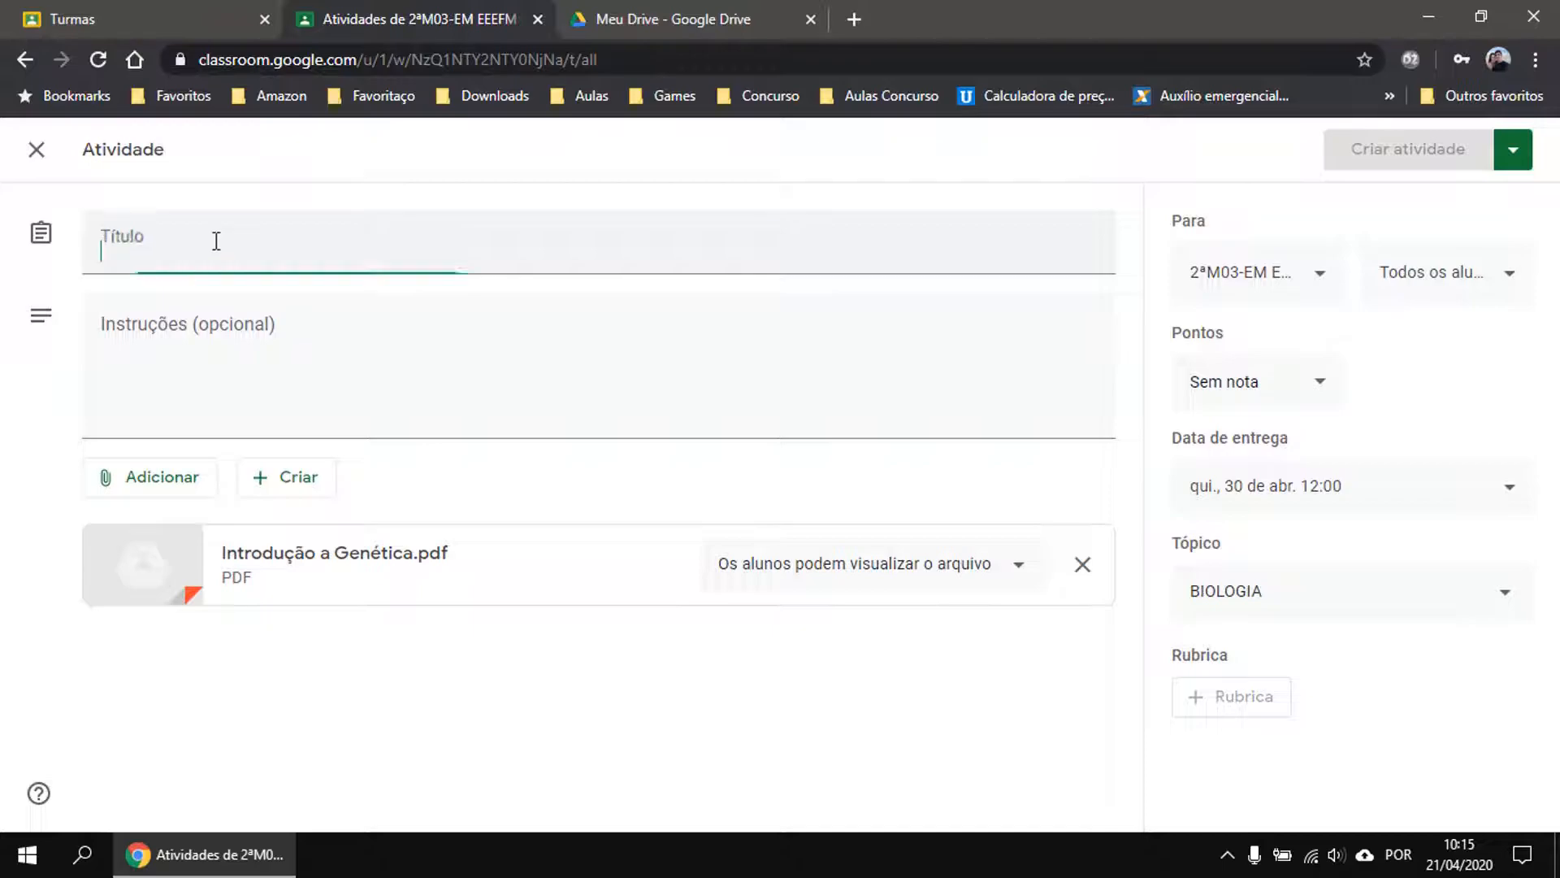
text(Introdução a Gen)
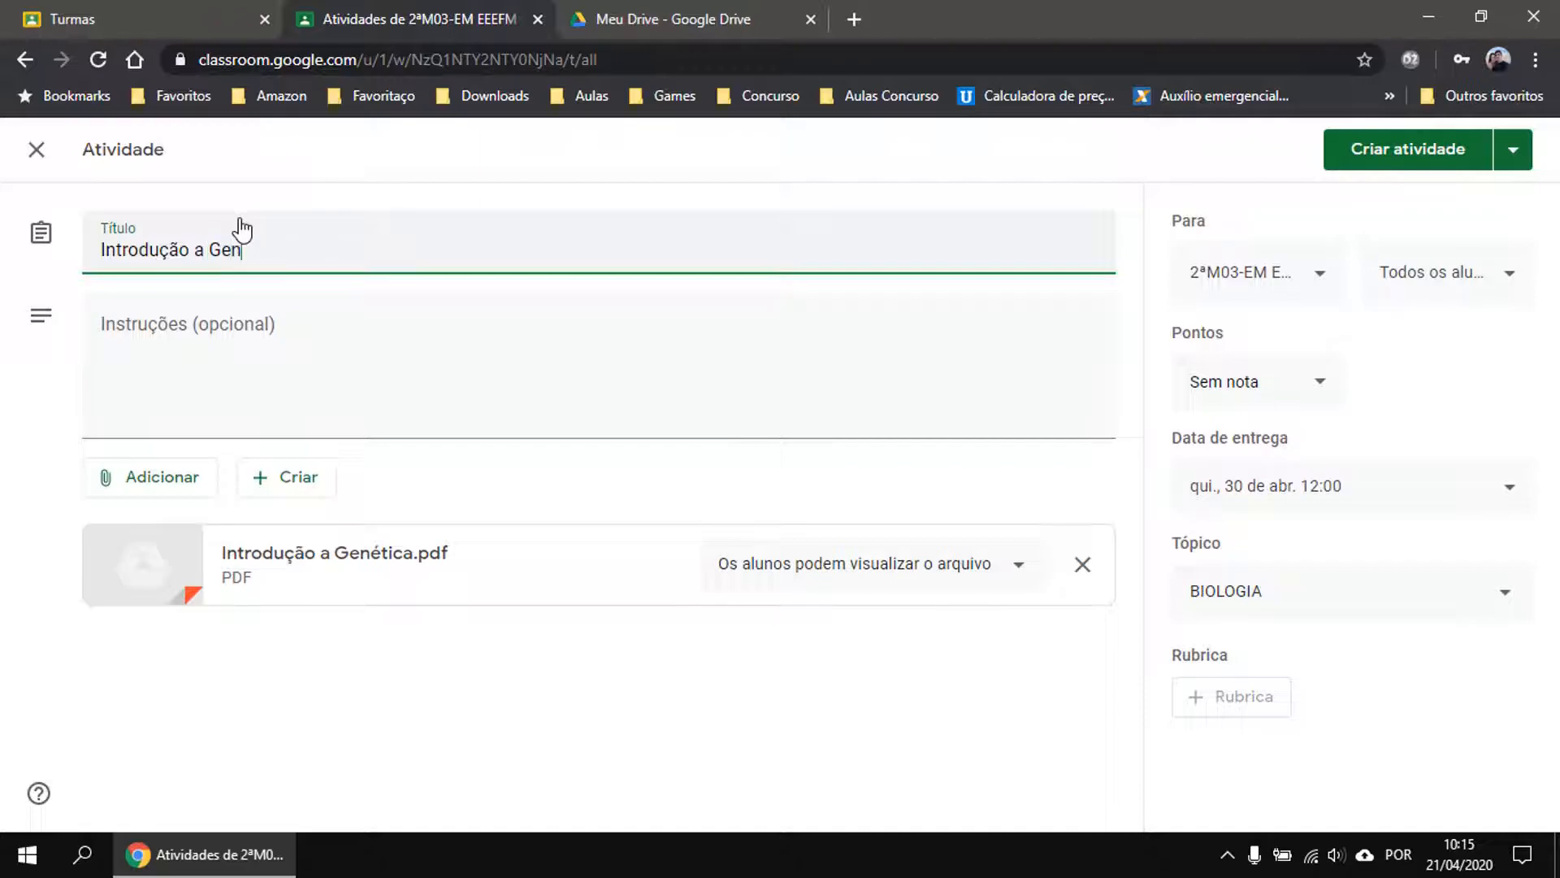
text(étics)
key(BackSpace)
click(342, 404)
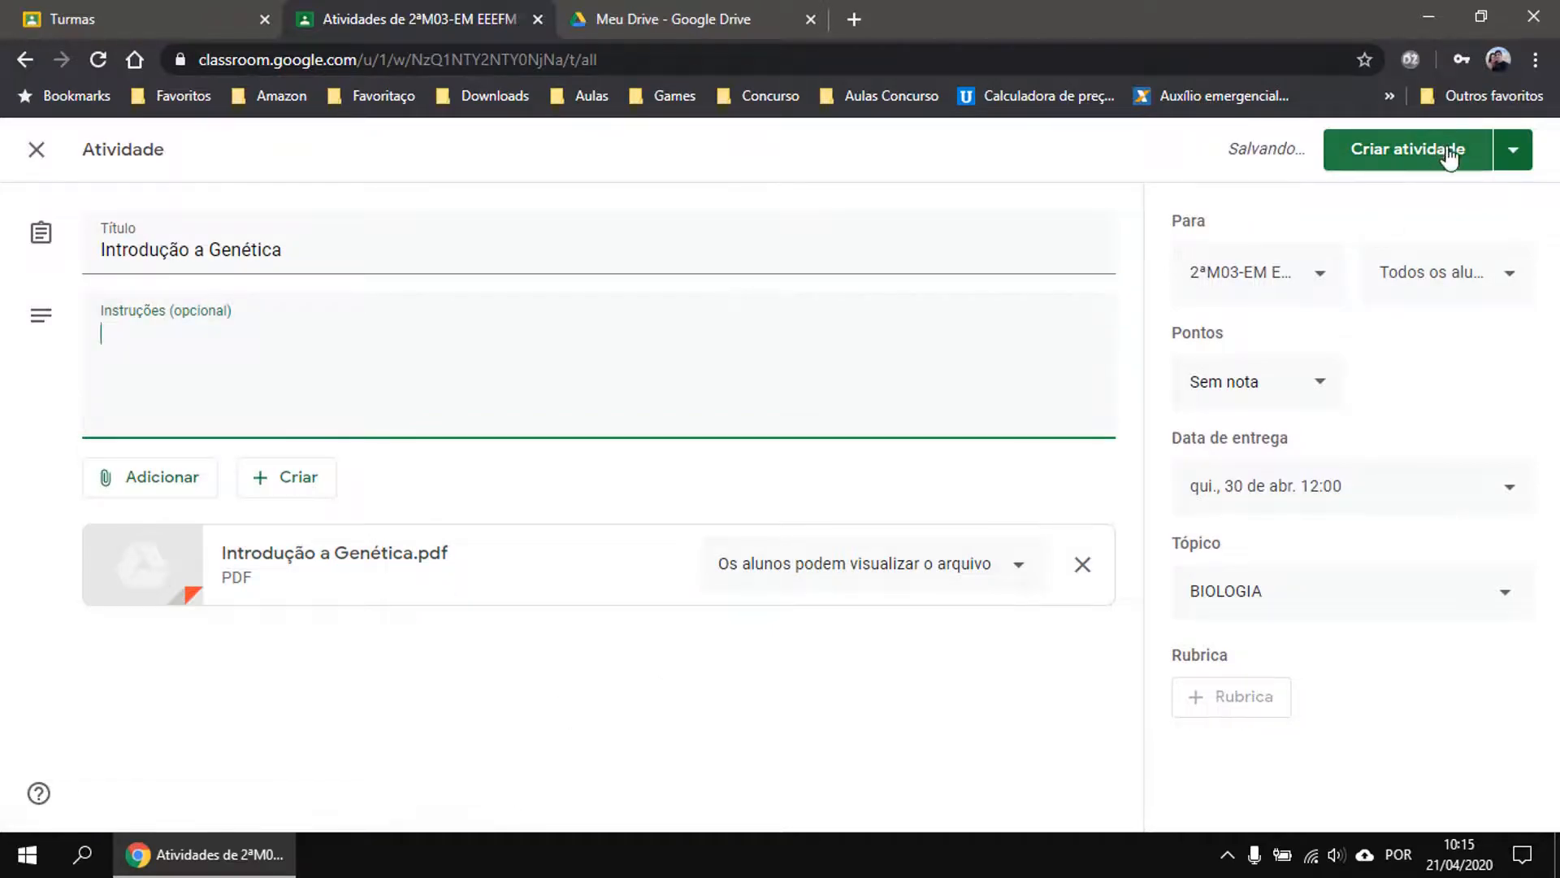
Discard the draft and return to the Atividades topic list.
click(1513, 156)
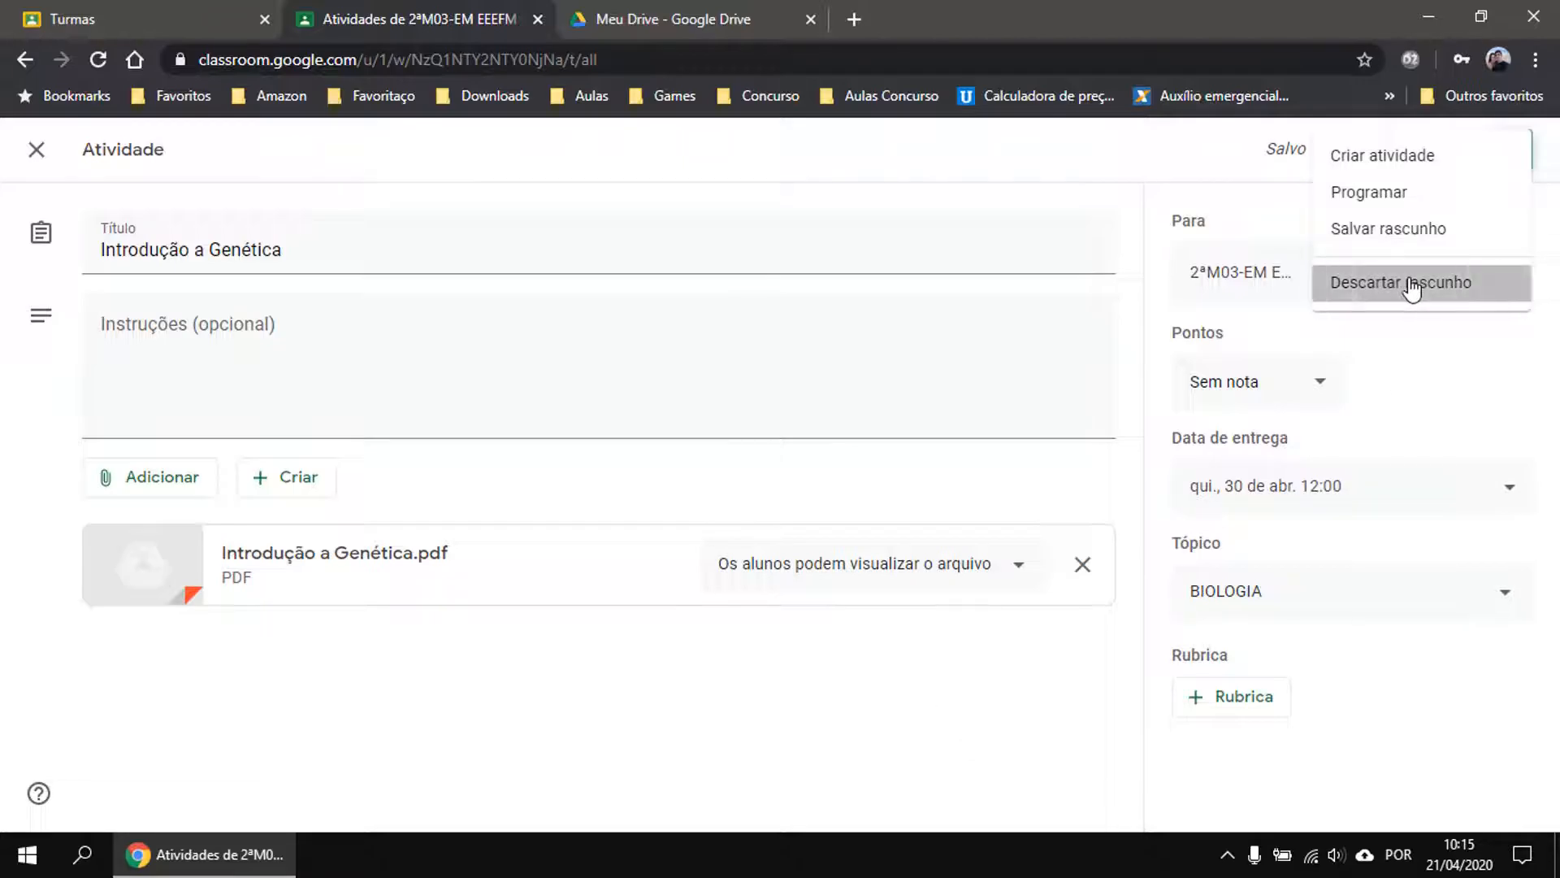
click(1411, 285)
scroll(944, 474, down, 15)
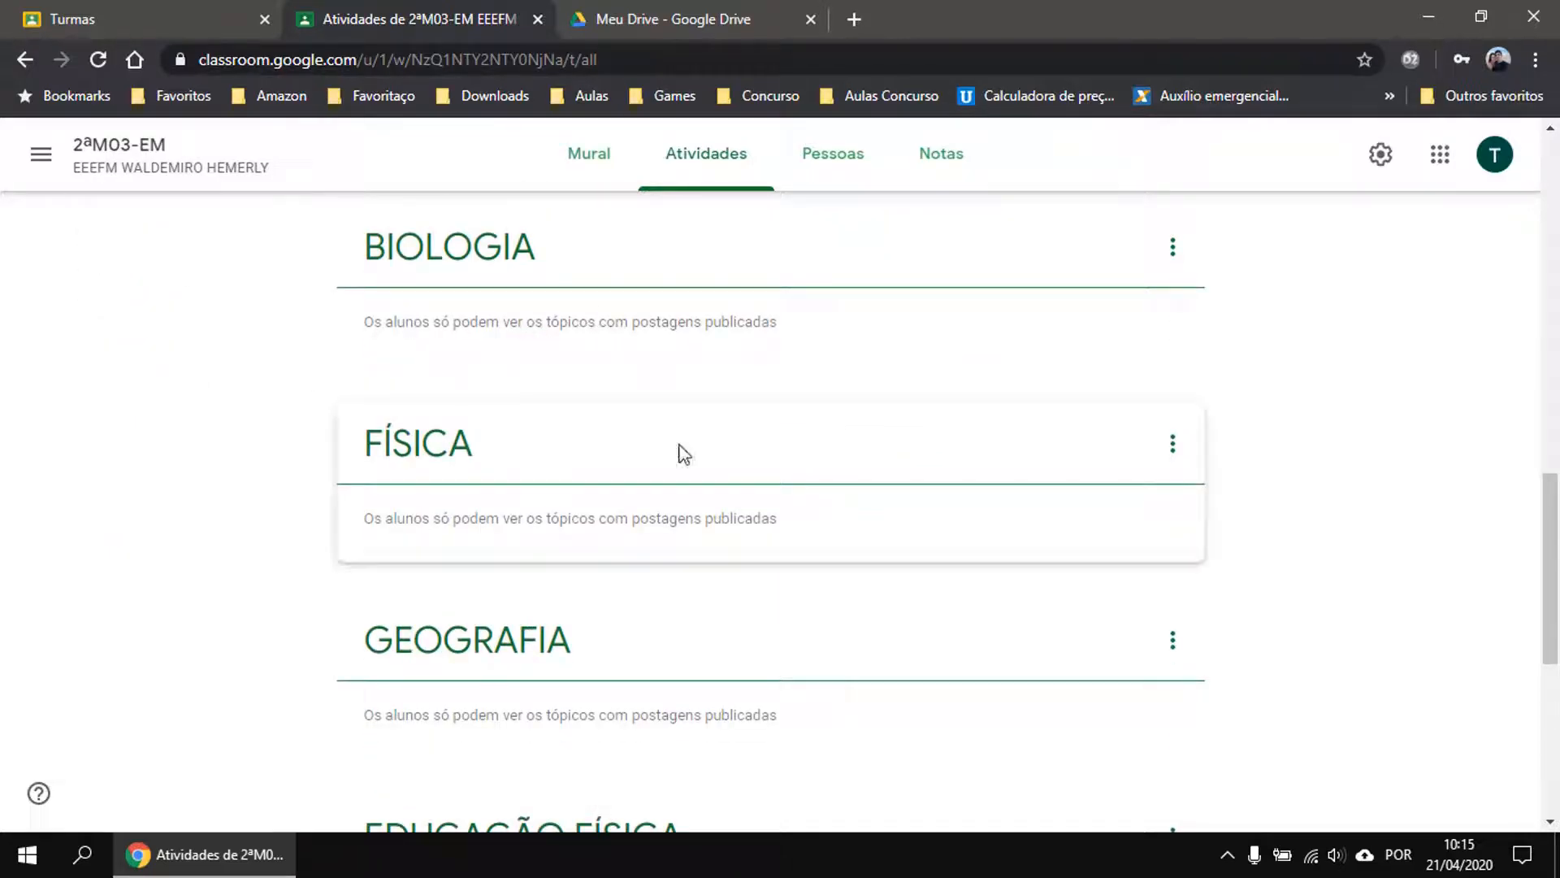
scroll(731, 472, up, 15)
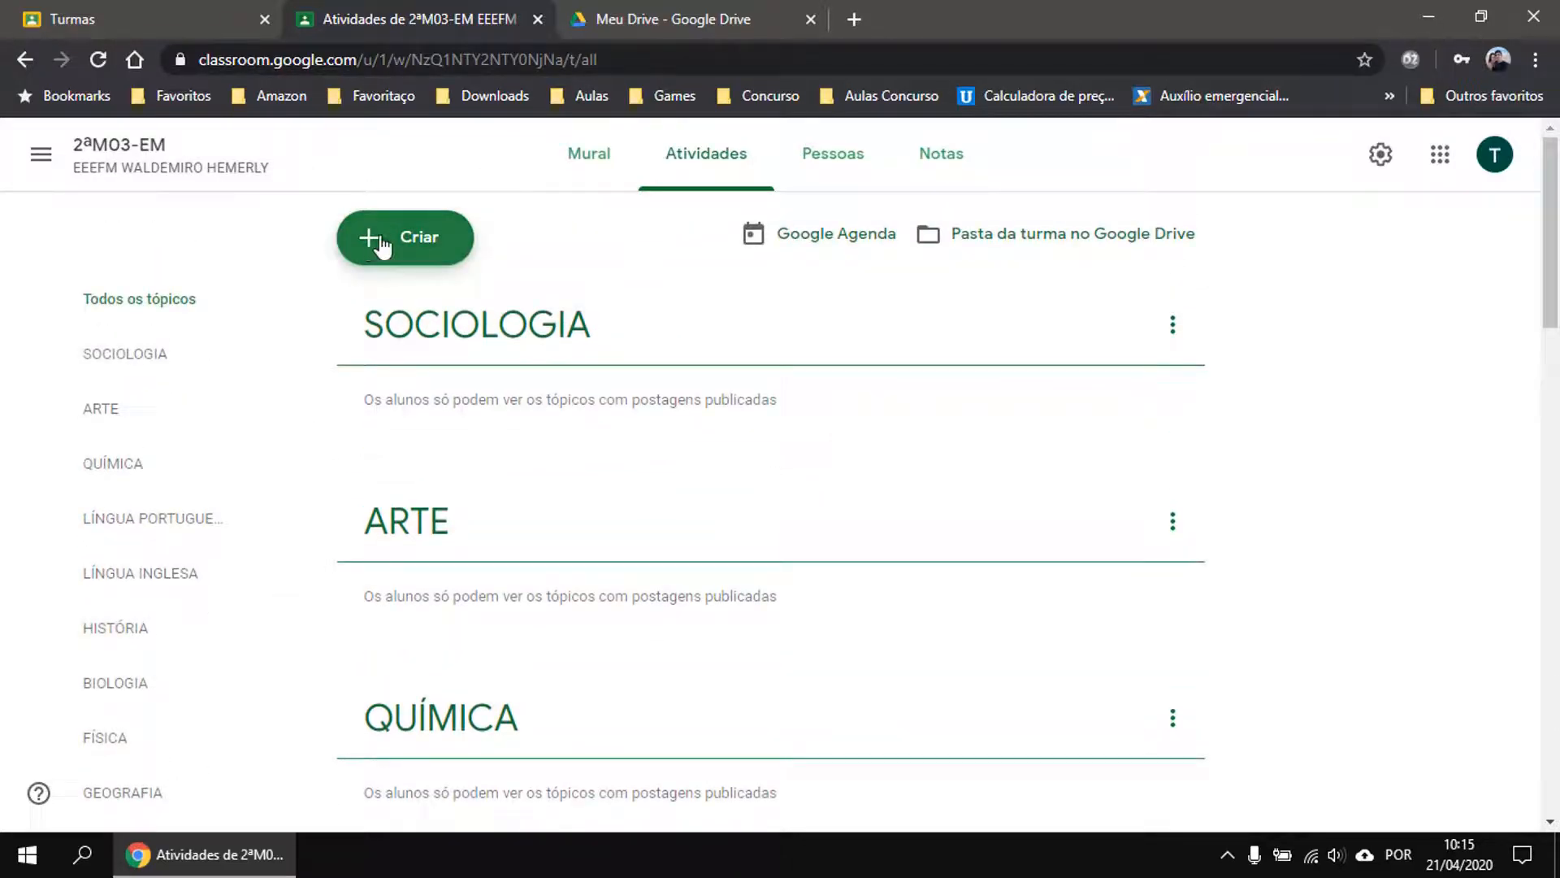
Create an Atividade com teste, set Pontos to Sem nota and Tópico to BIOLOGIA.
click(382, 244)
click(498, 338)
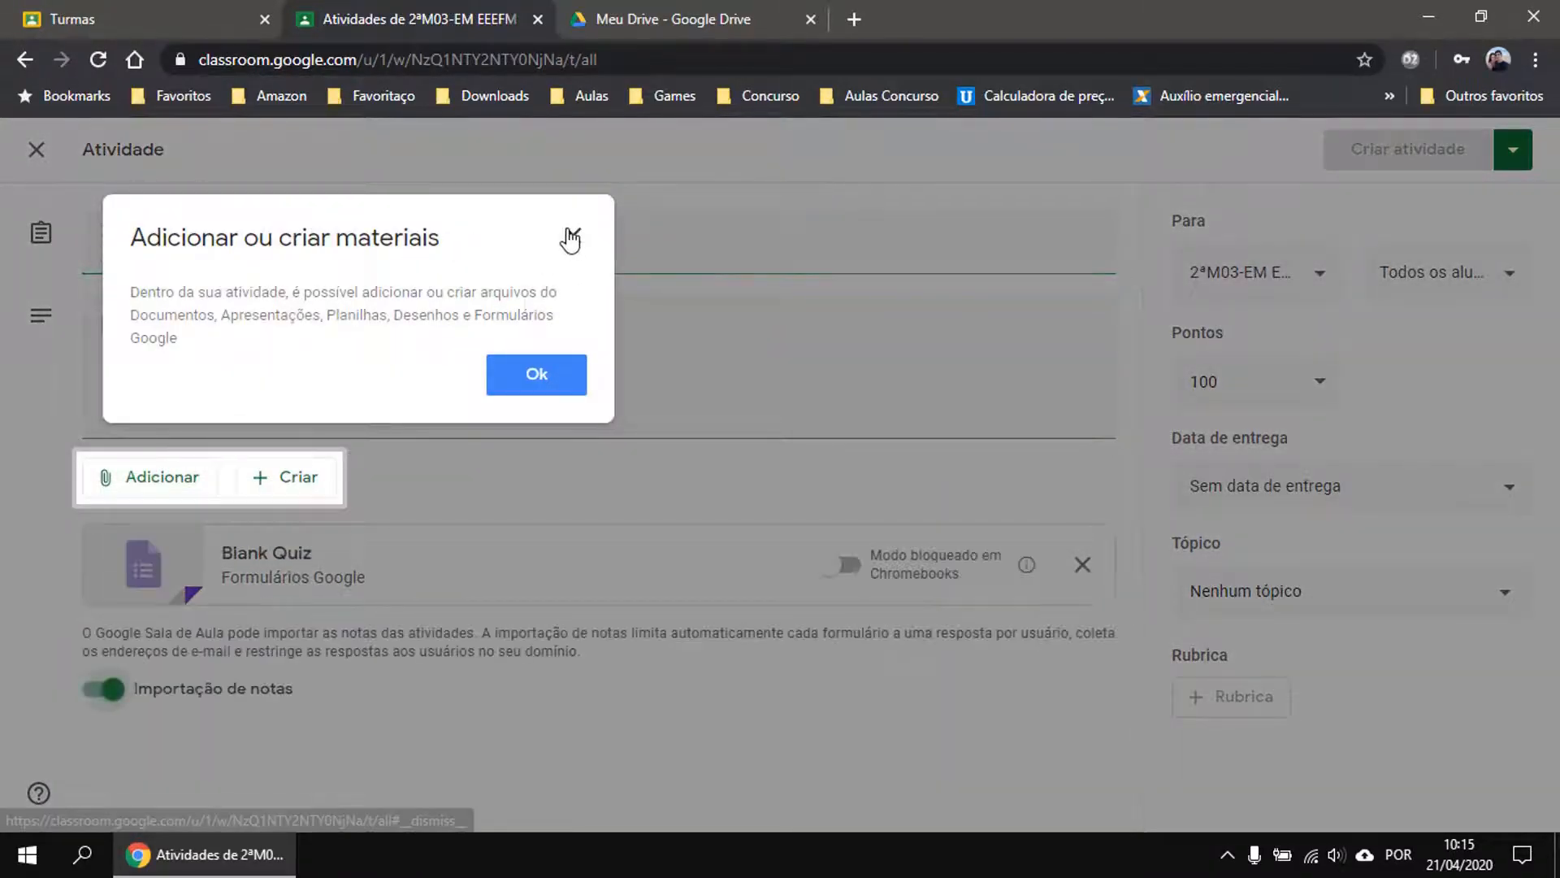
click(571, 240)
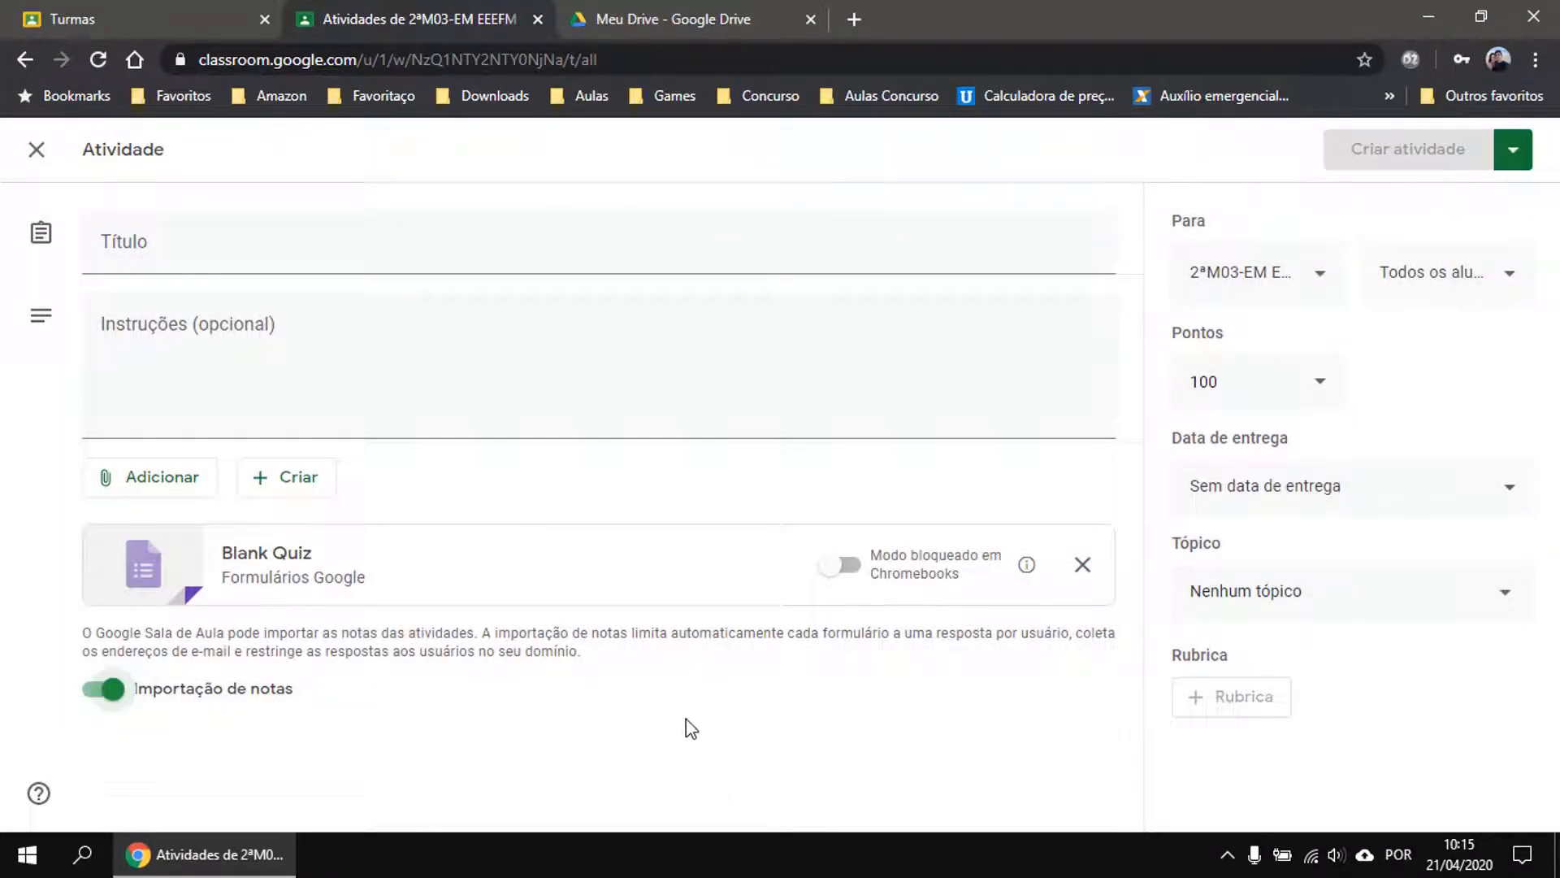
click(1308, 380)
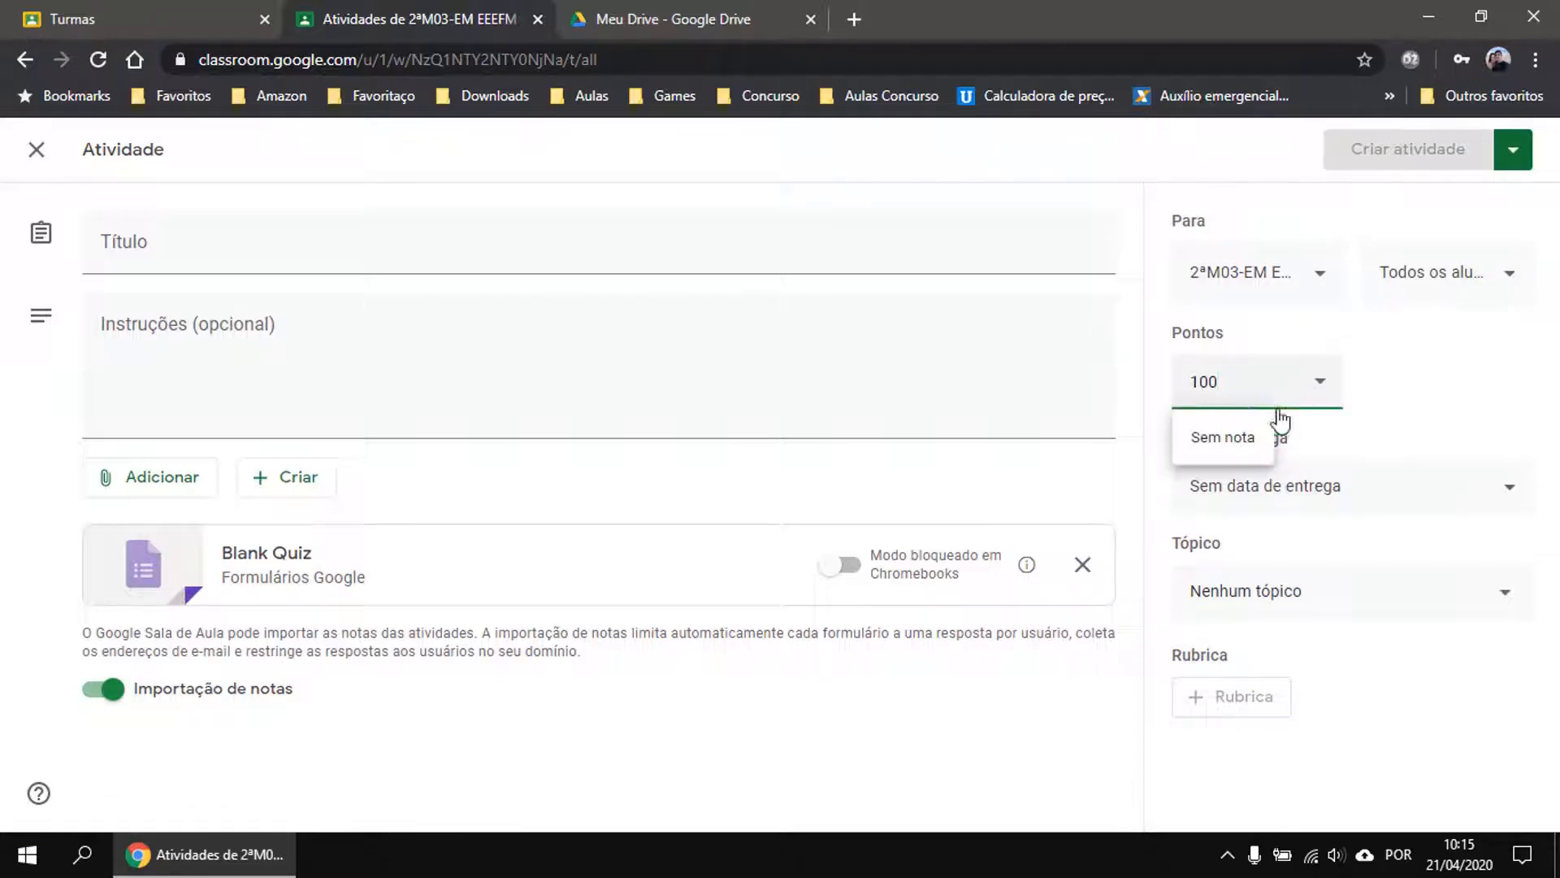
click(1216, 445)
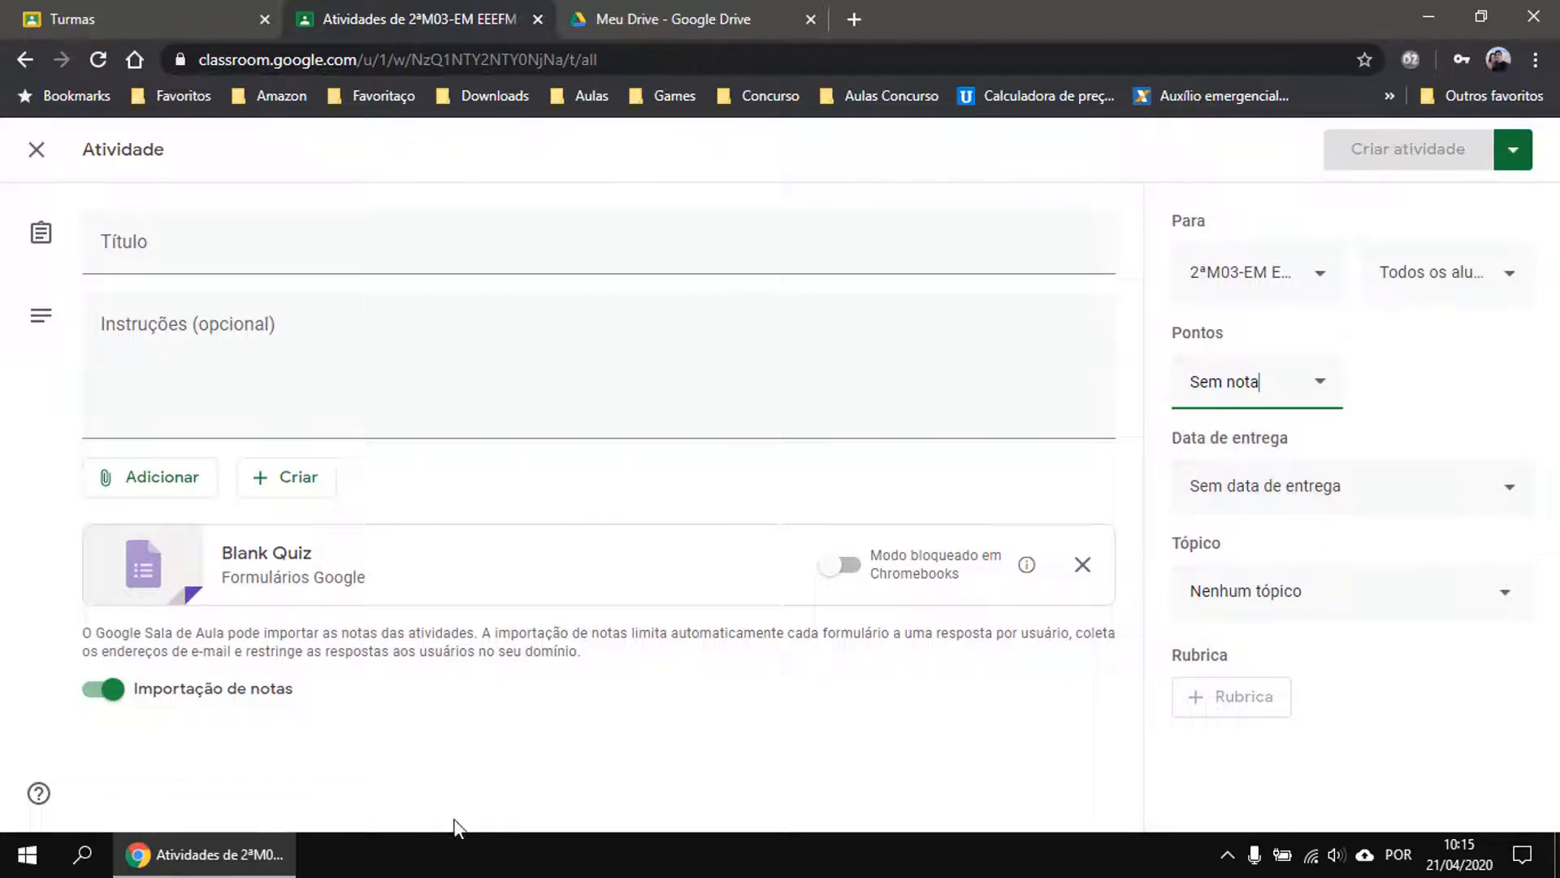
click(1252, 598)
scroll(1304, 561, down, 2)
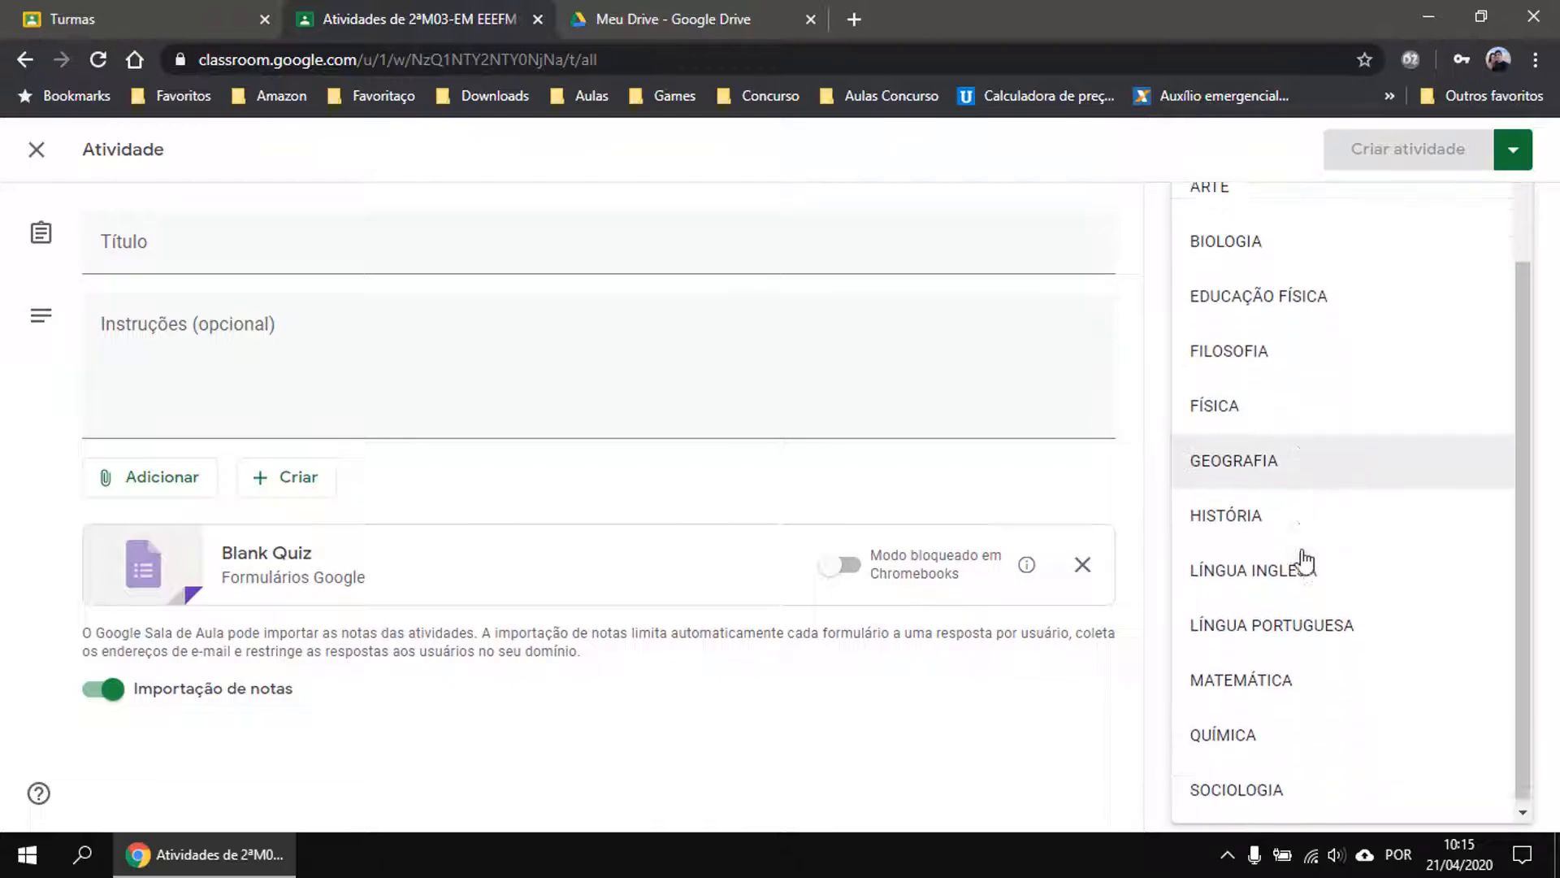
click(1234, 259)
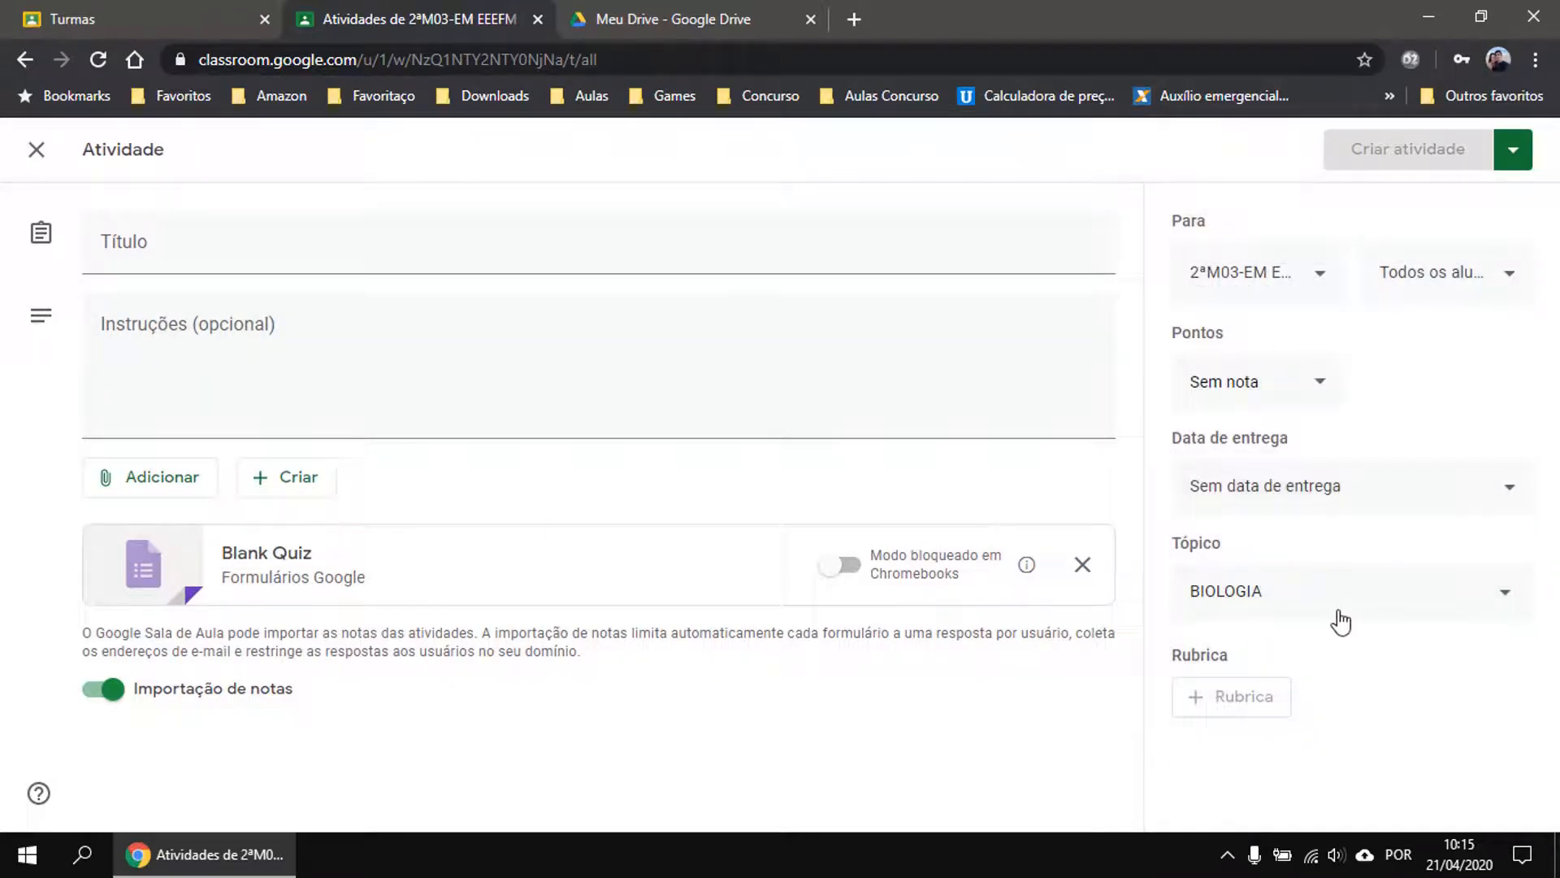
Move through the title and instructions fields, then browse the Adicionar options without attaching anything.
click(192, 247)
key(Tab)
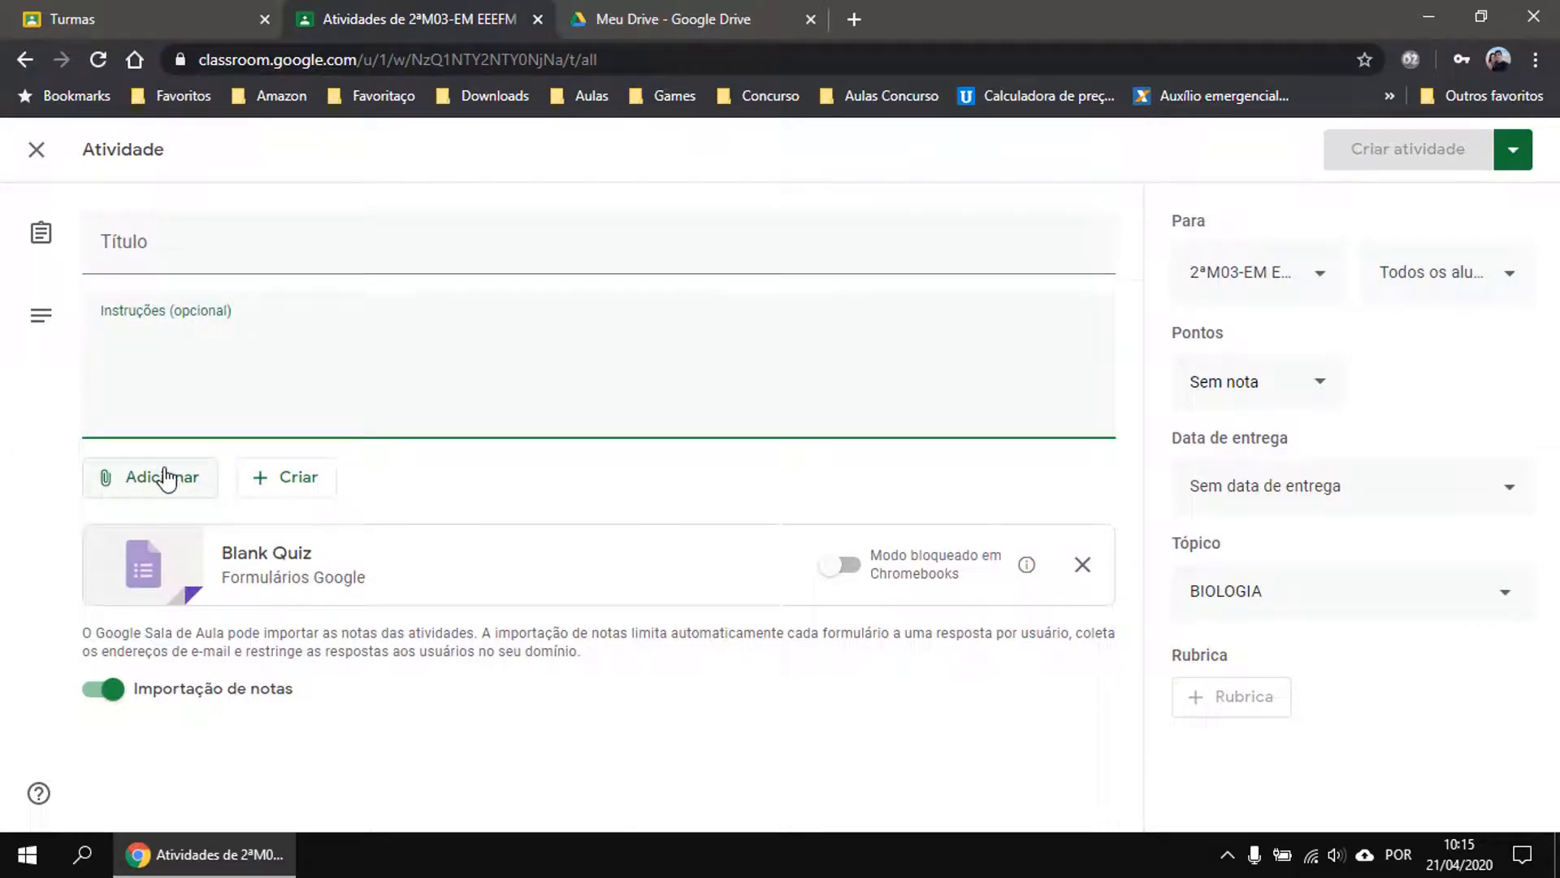
click(166, 479)
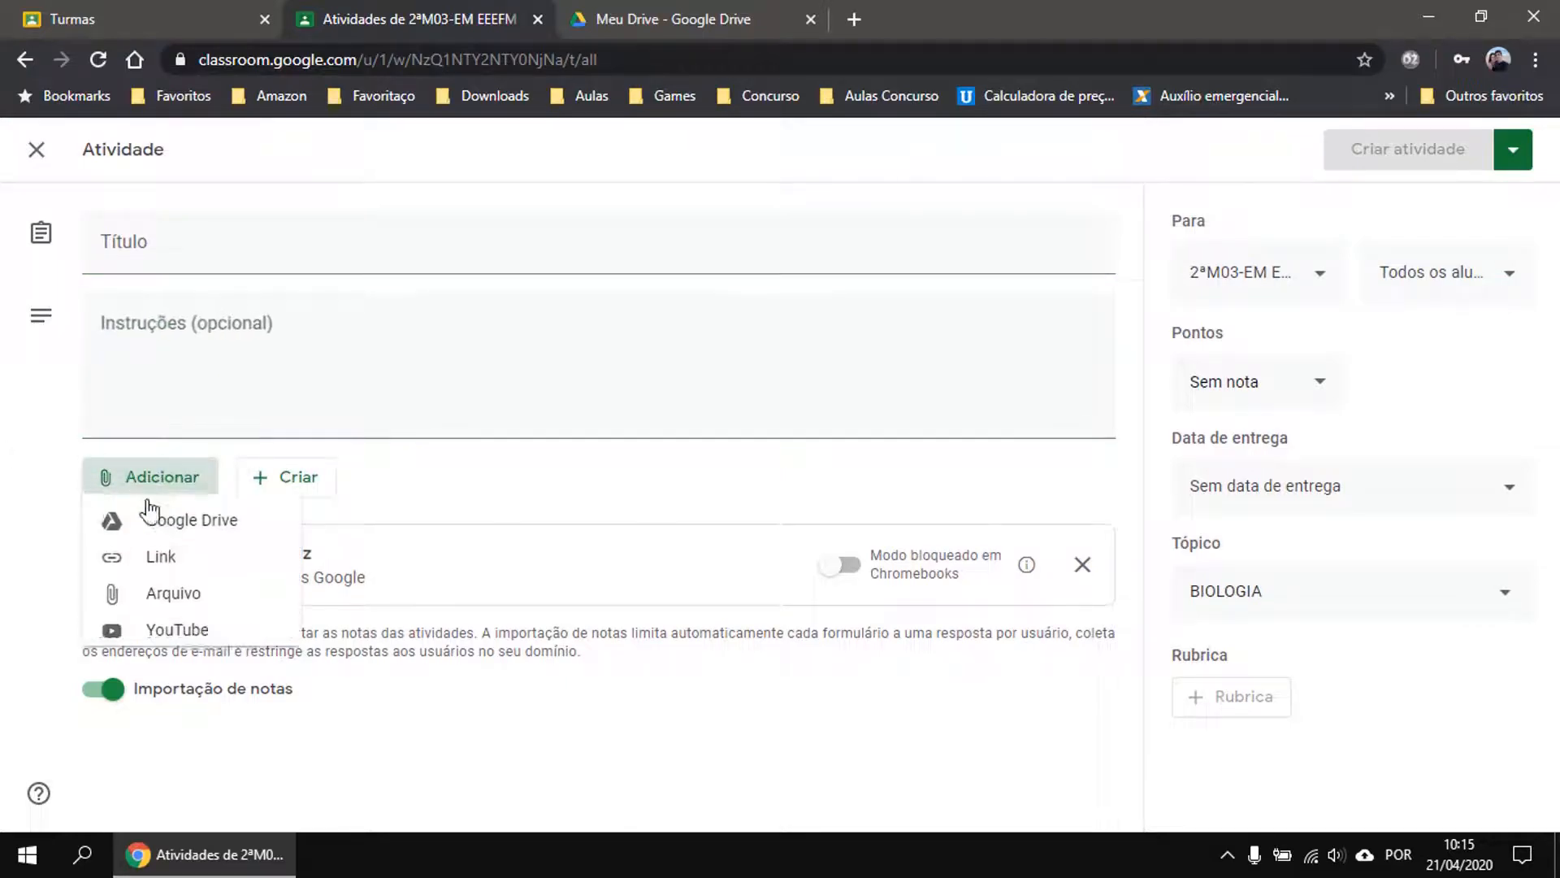
click(382, 695)
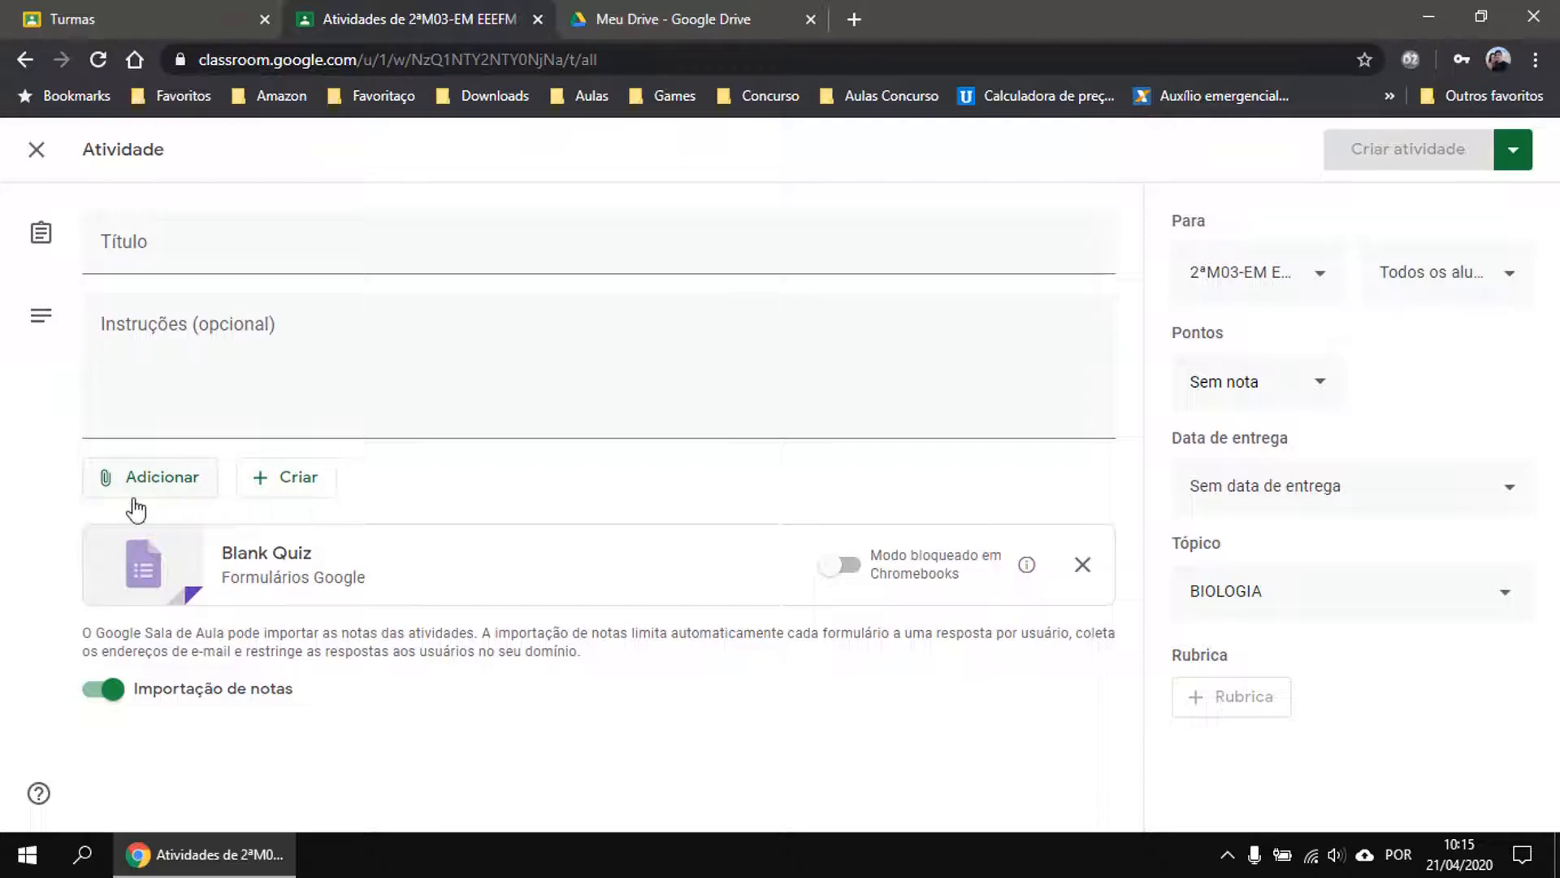
click(177, 486)
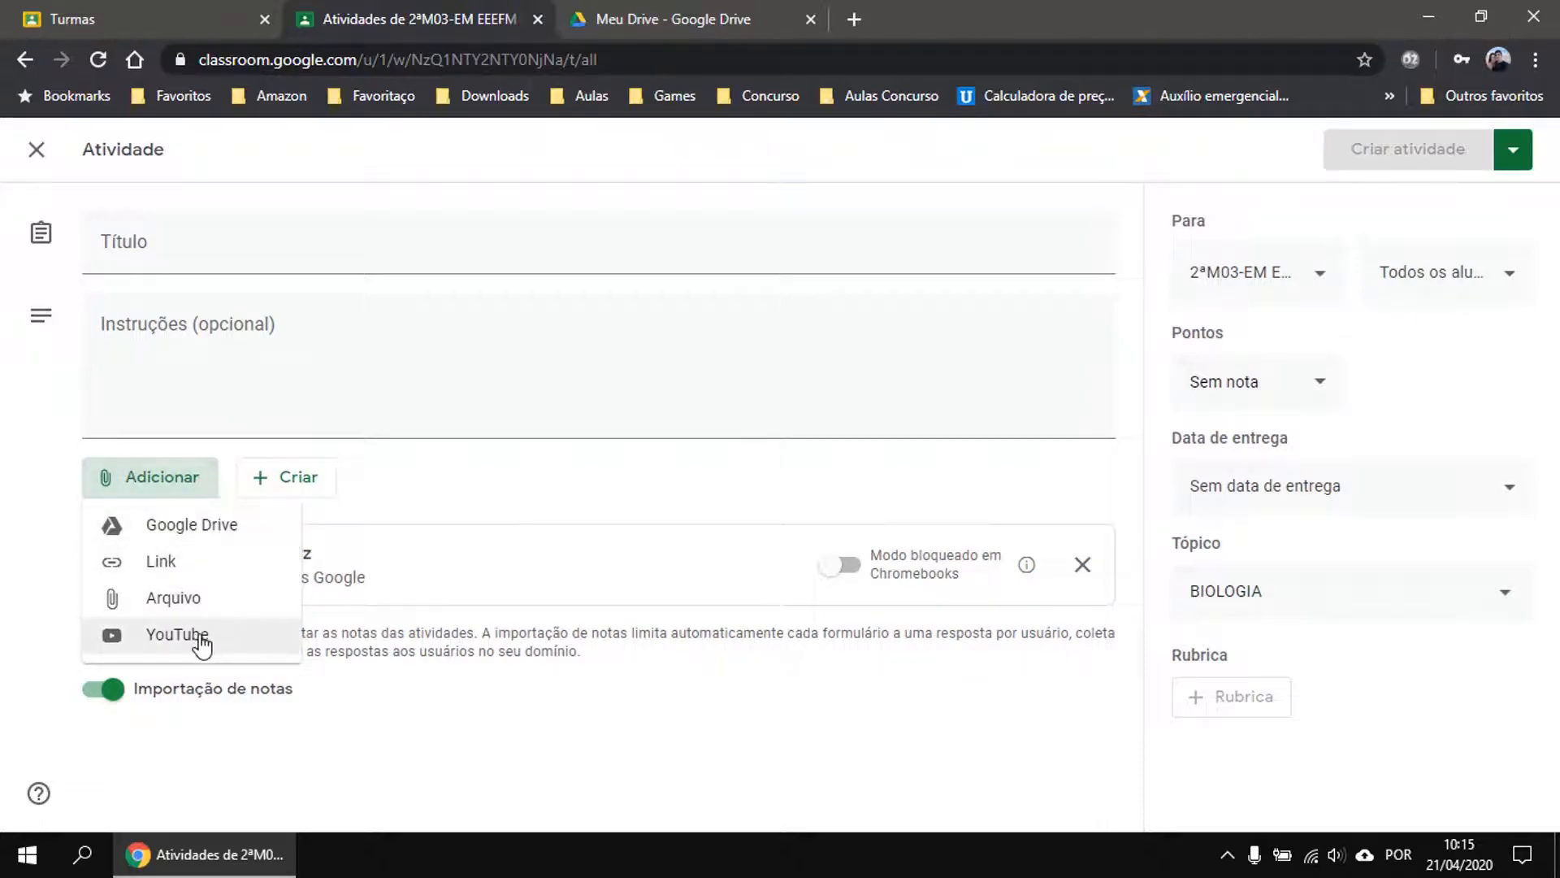
click(511, 691)
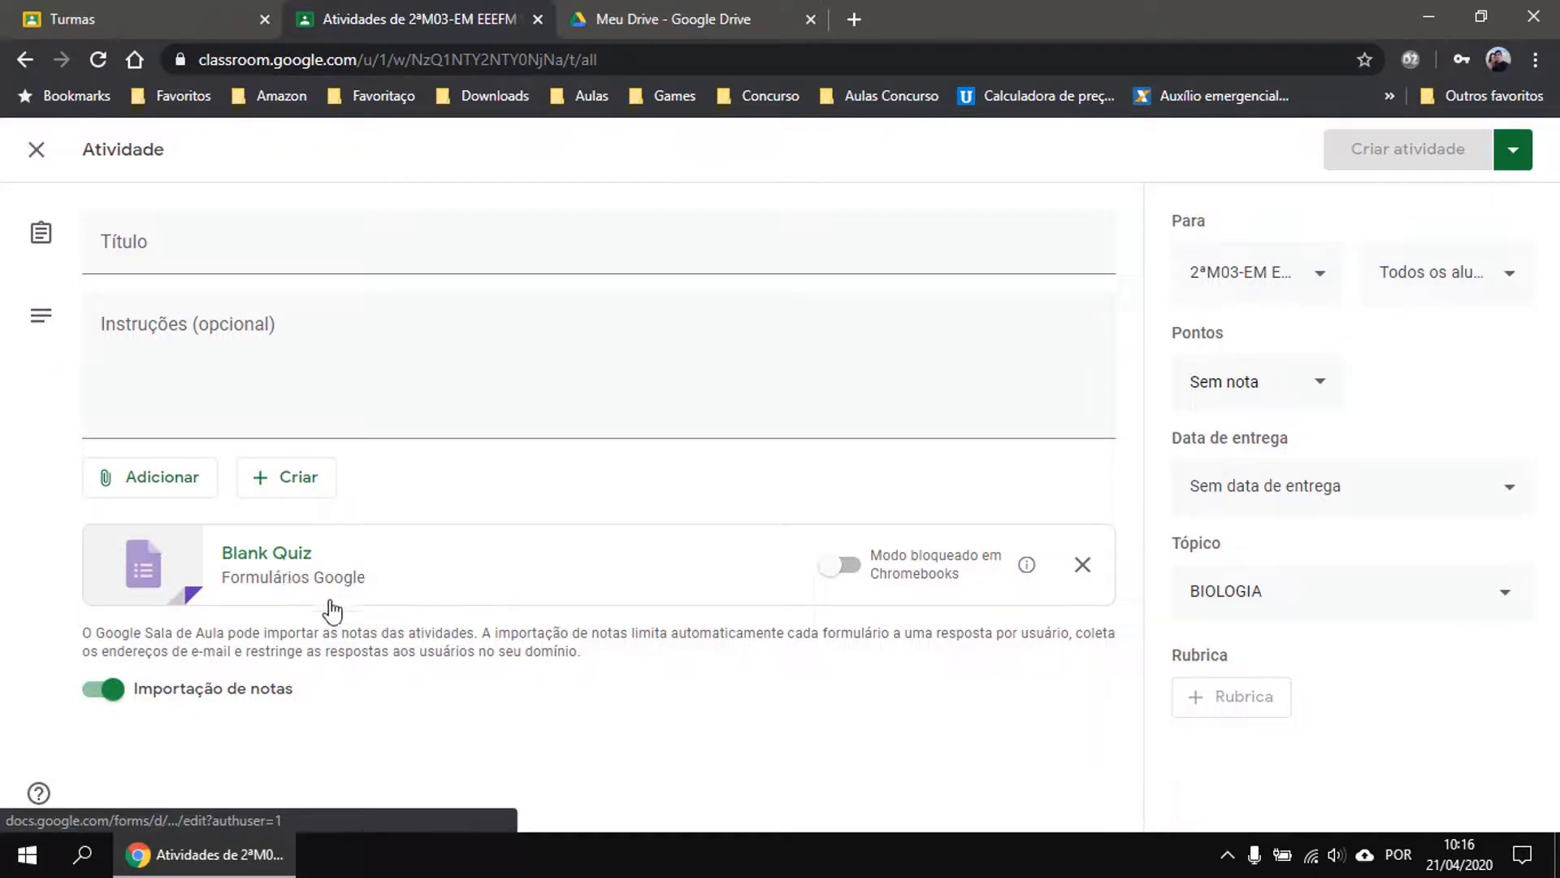
Open the Blank Quiz form, select its untitled question, and check the empty Respostas tab before returning to Perguntas.
click(286, 583)
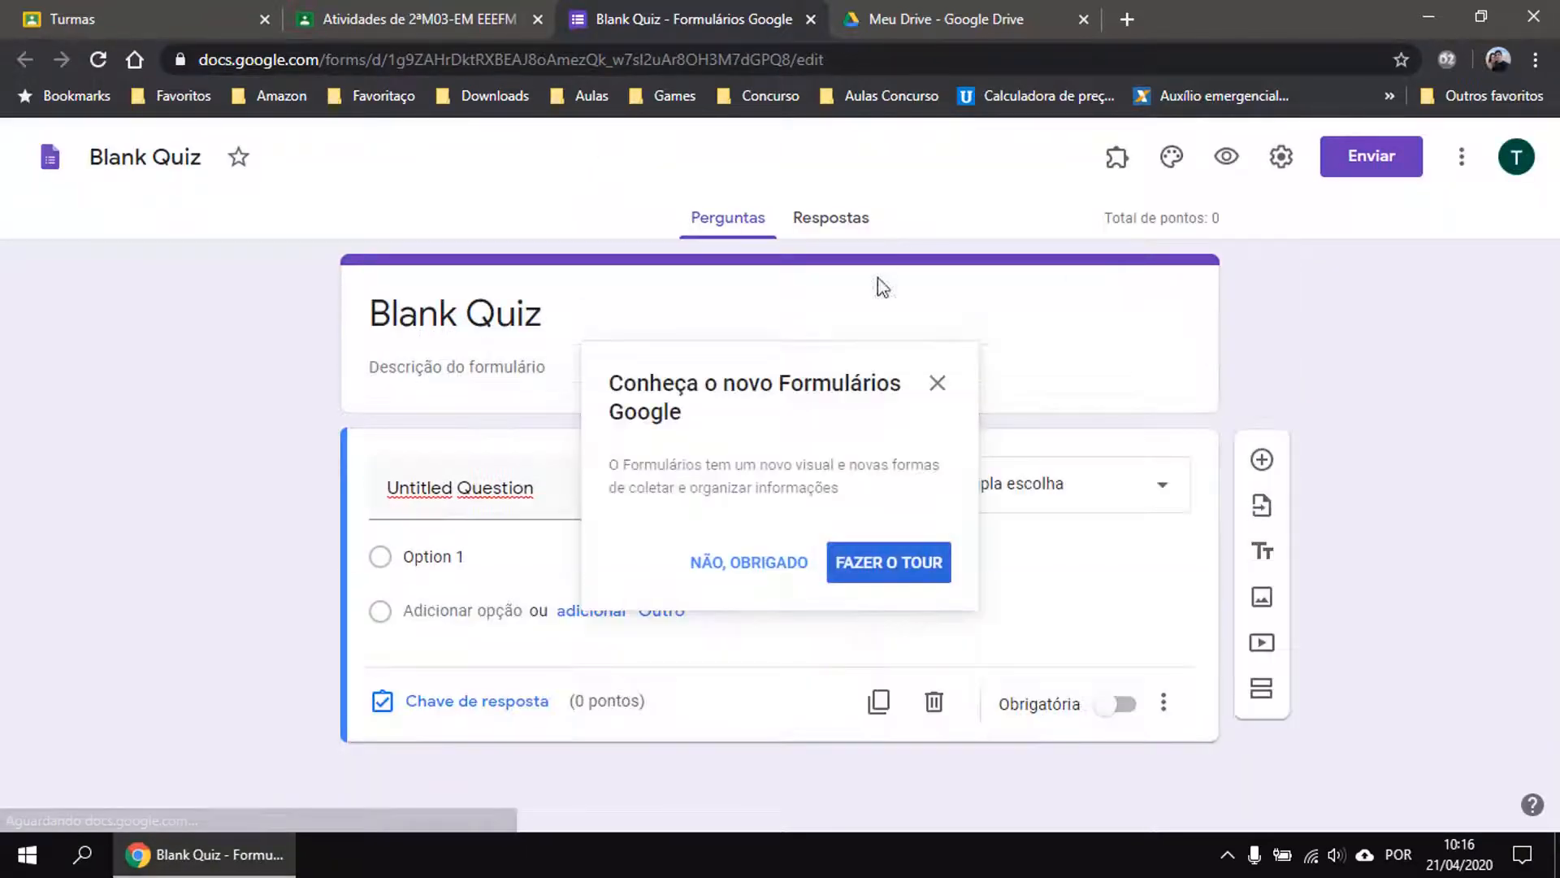
click(937, 383)
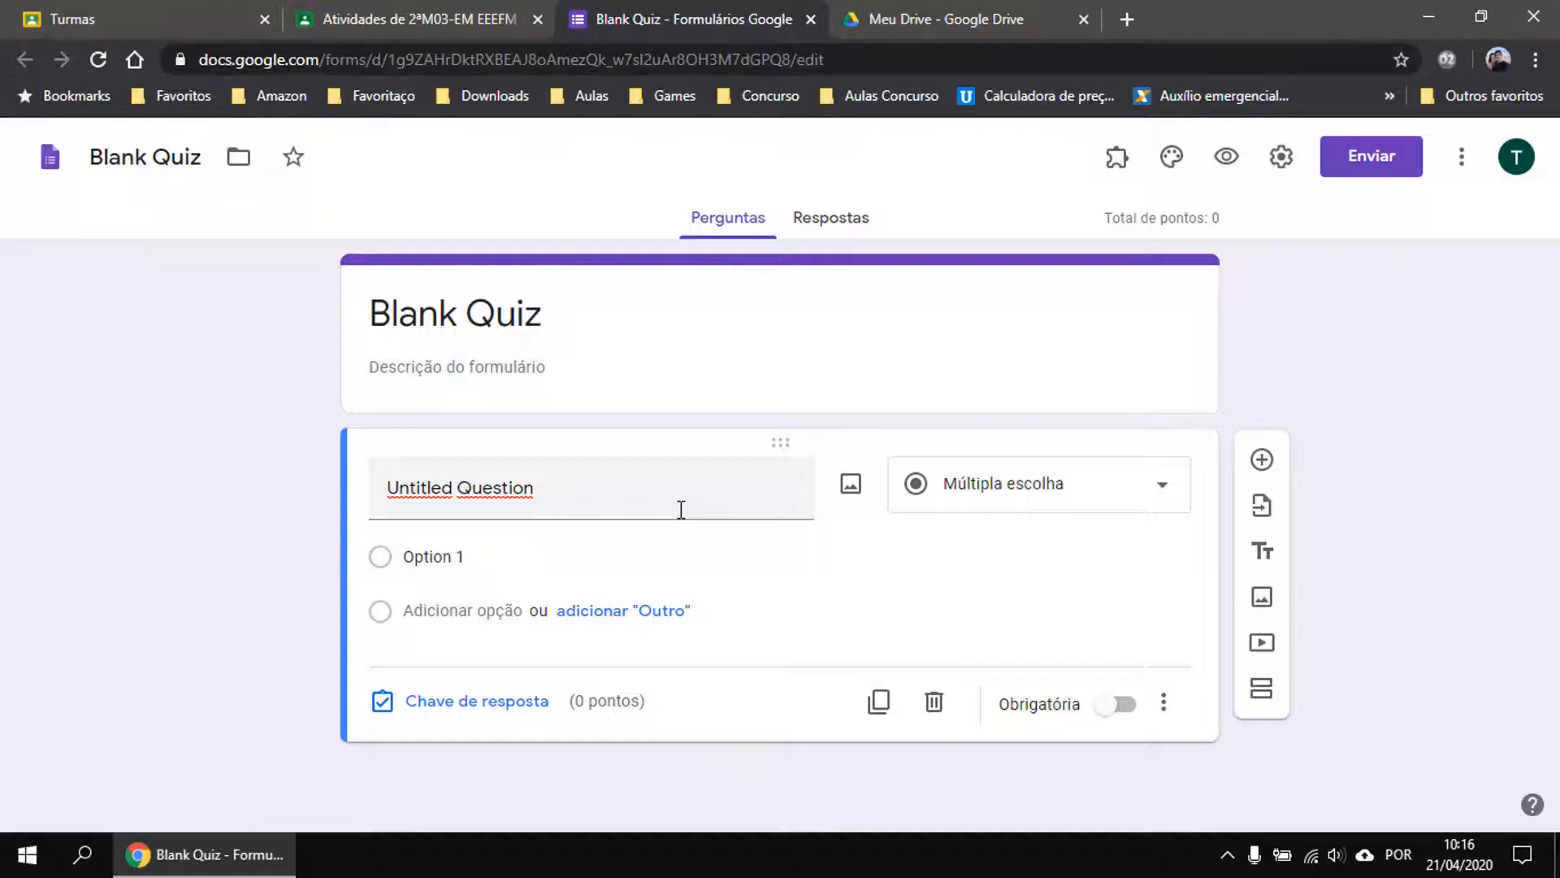
click(655, 510)
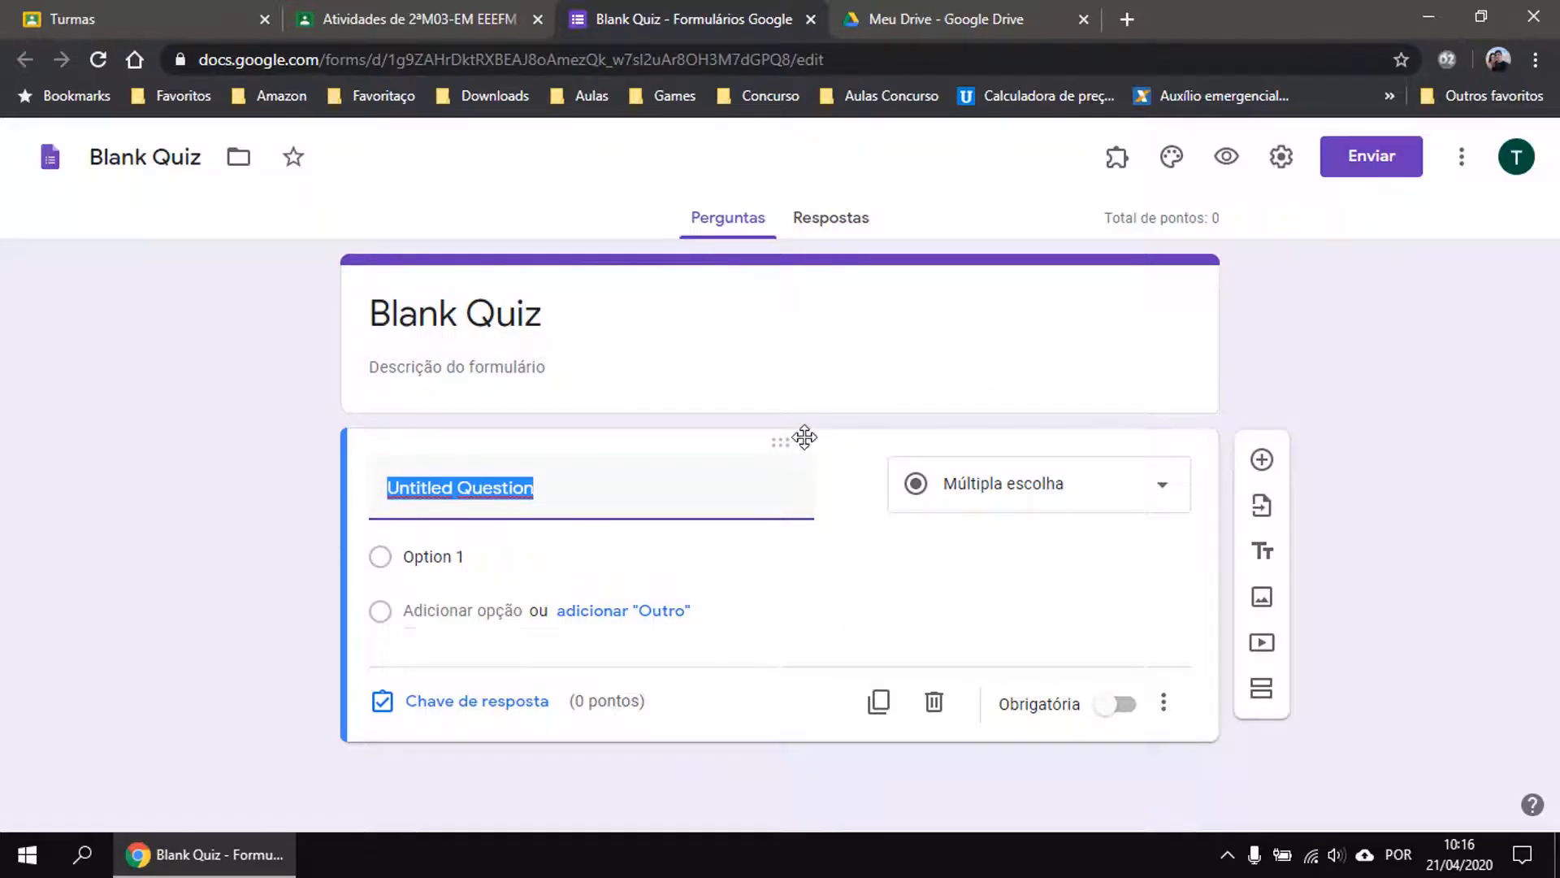
click(829, 222)
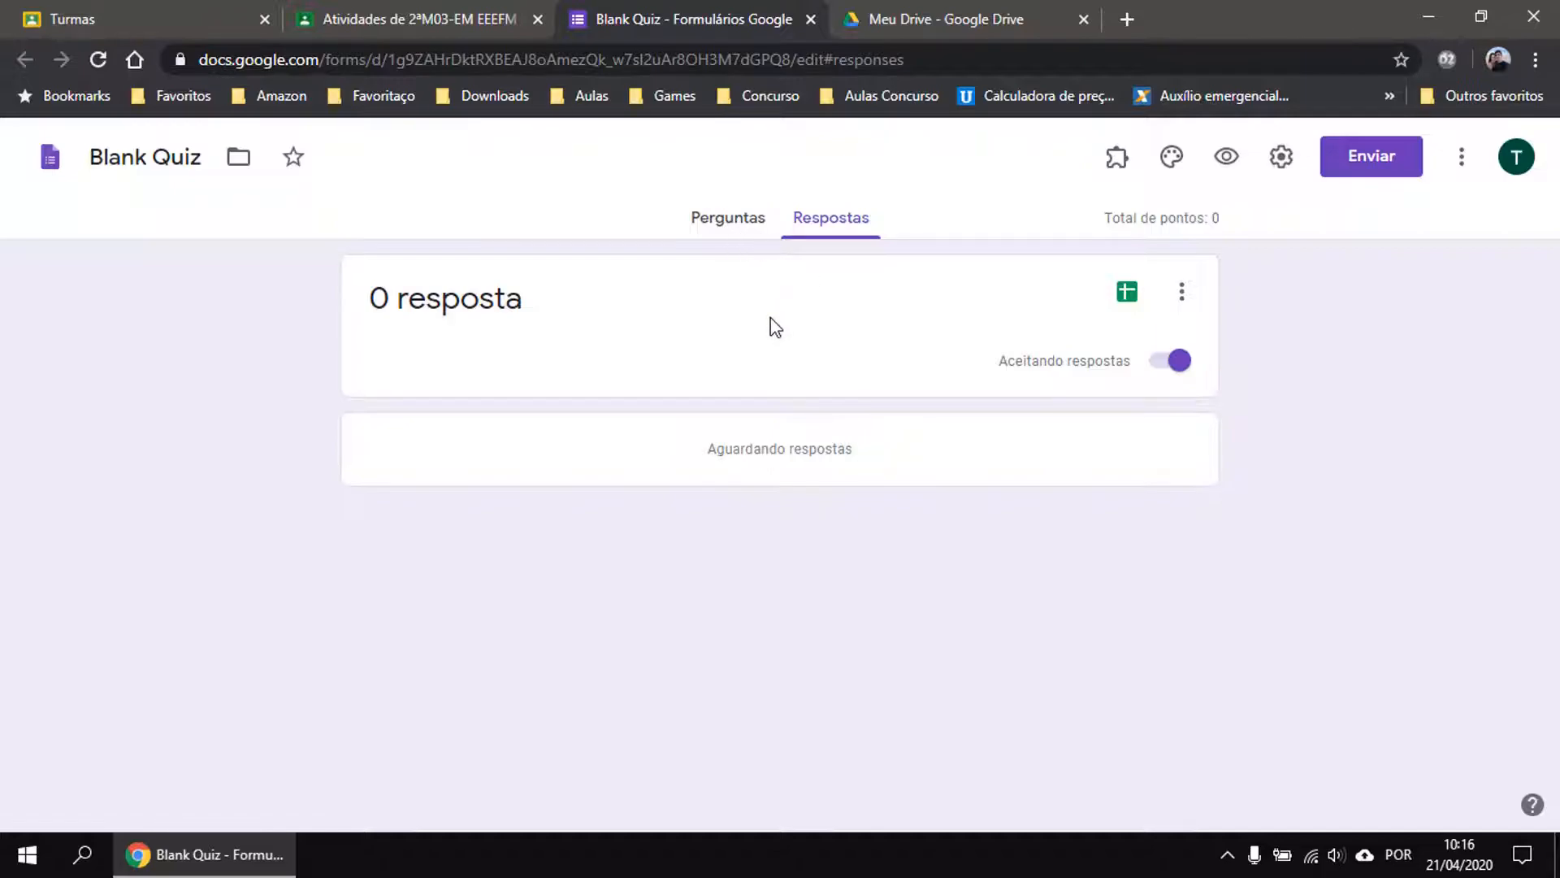
click(739, 230)
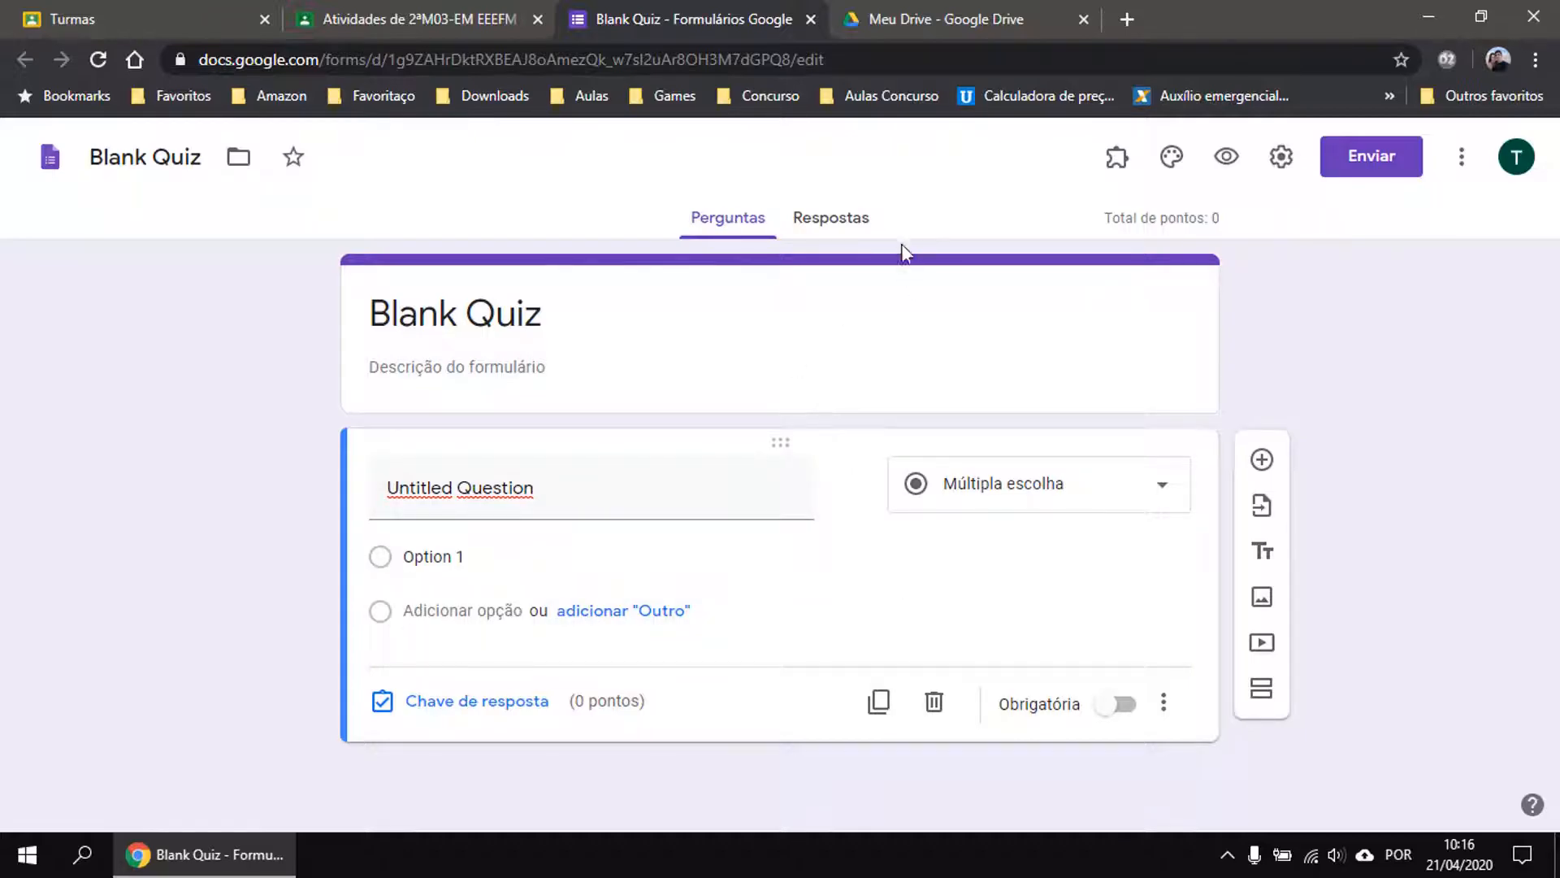
Close the Blank Quiz tab, browse the Adicionar options again, then discard the quiz activity draft.
middle_click(616, 31)
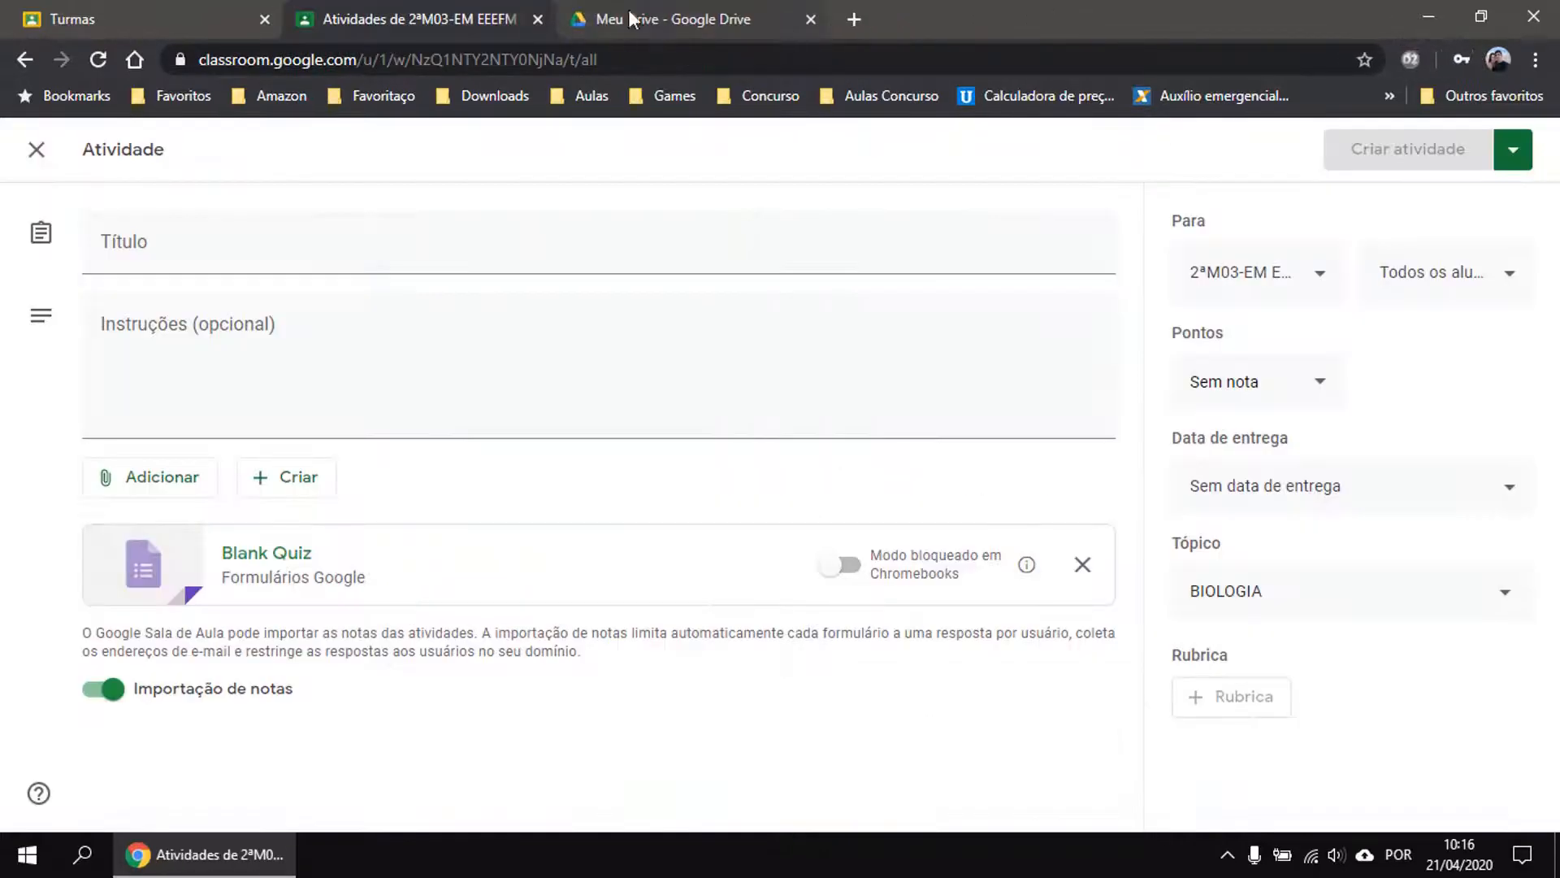
click(178, 480)
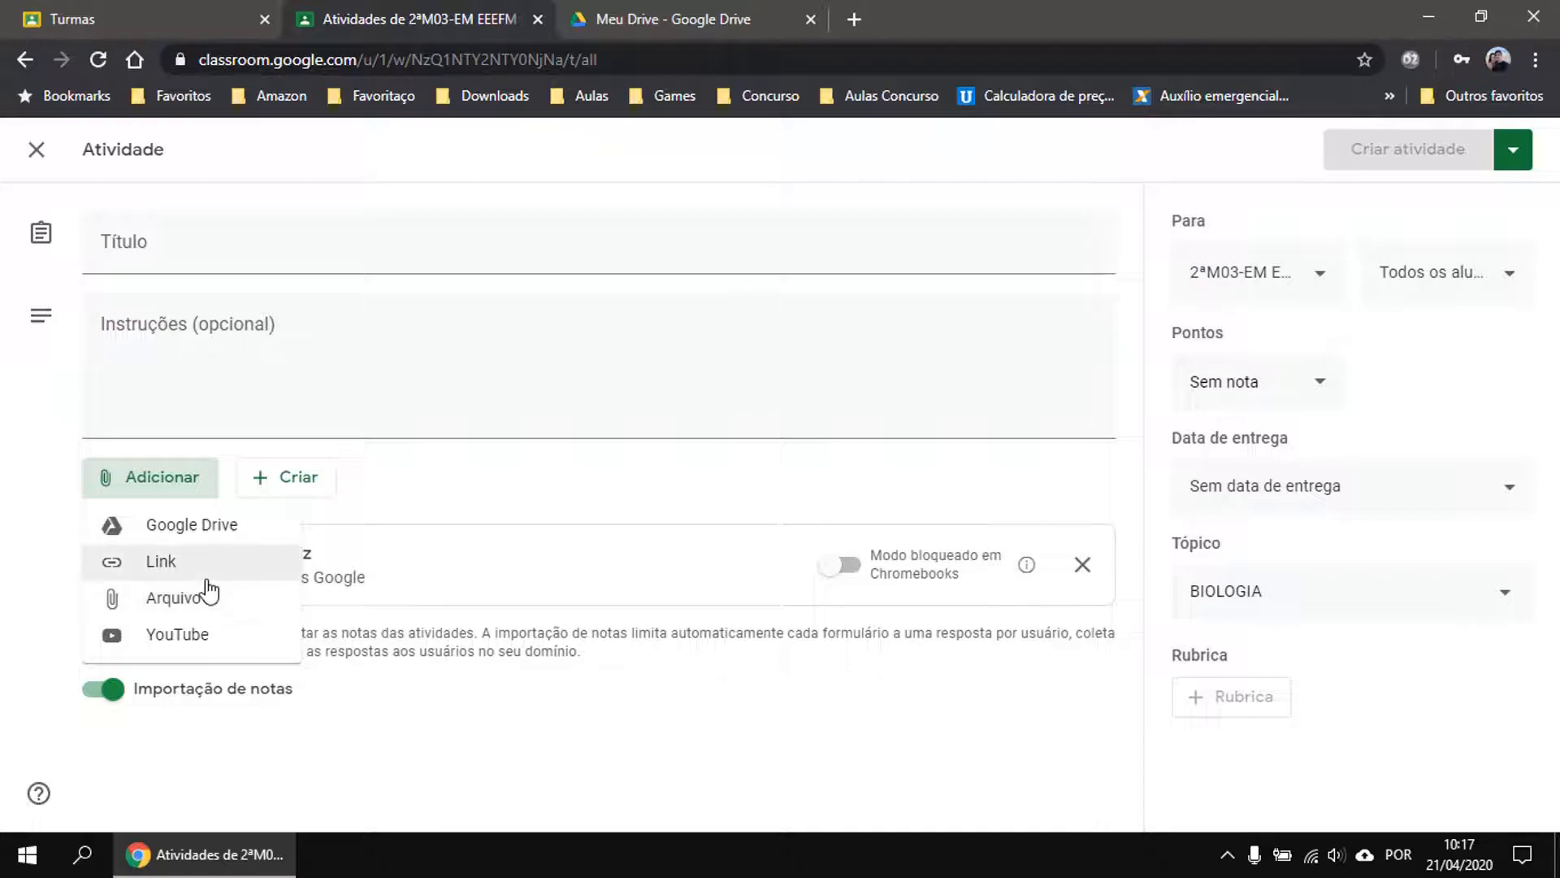
click(439, 735)
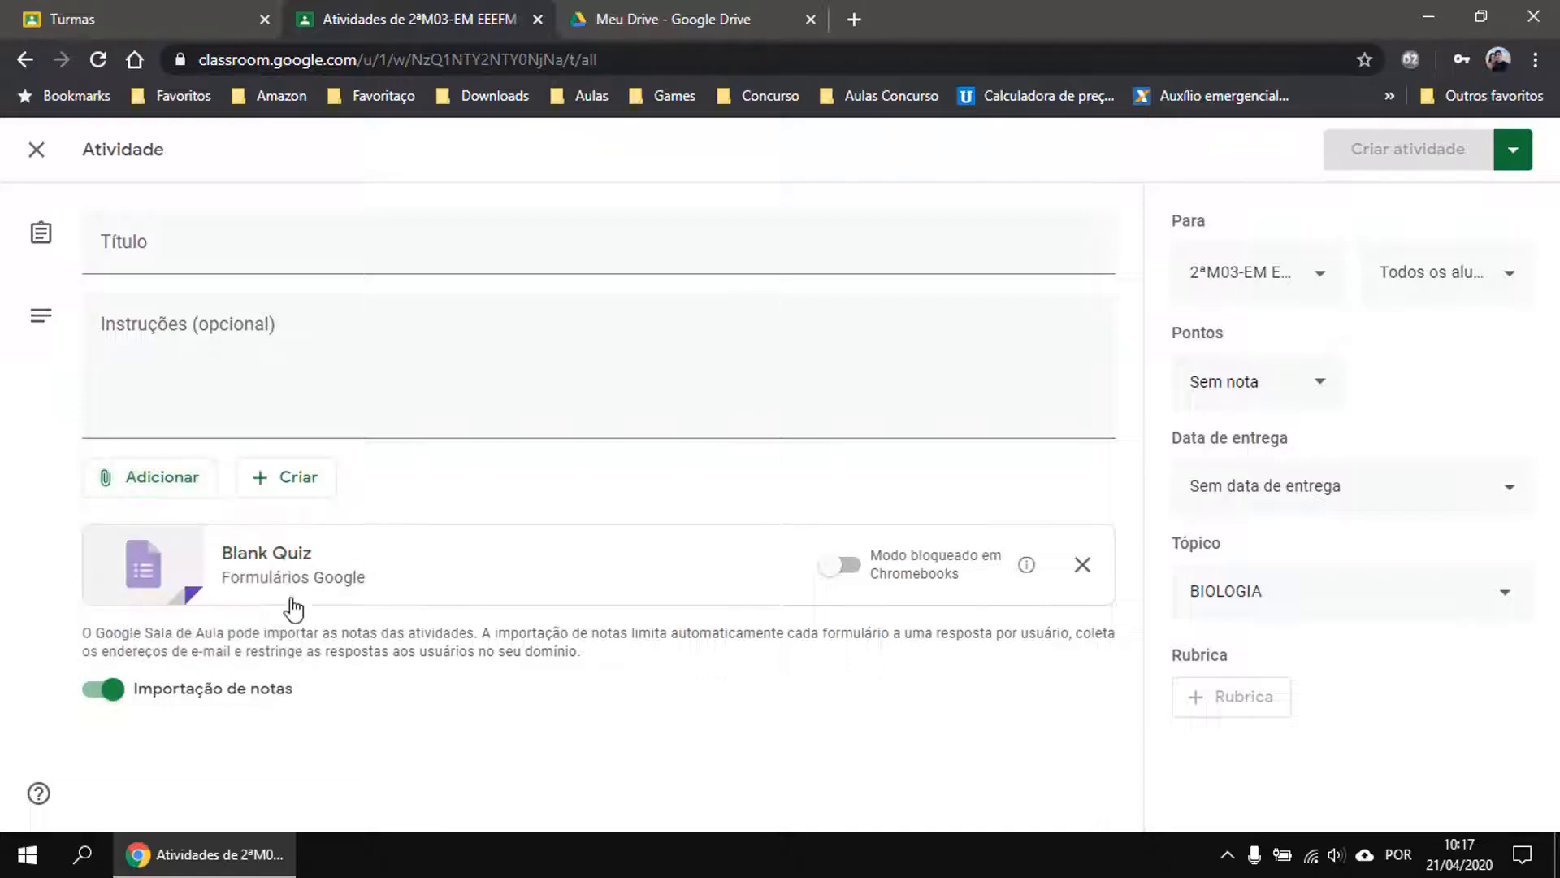
click(167, 479)
click(481, 486)
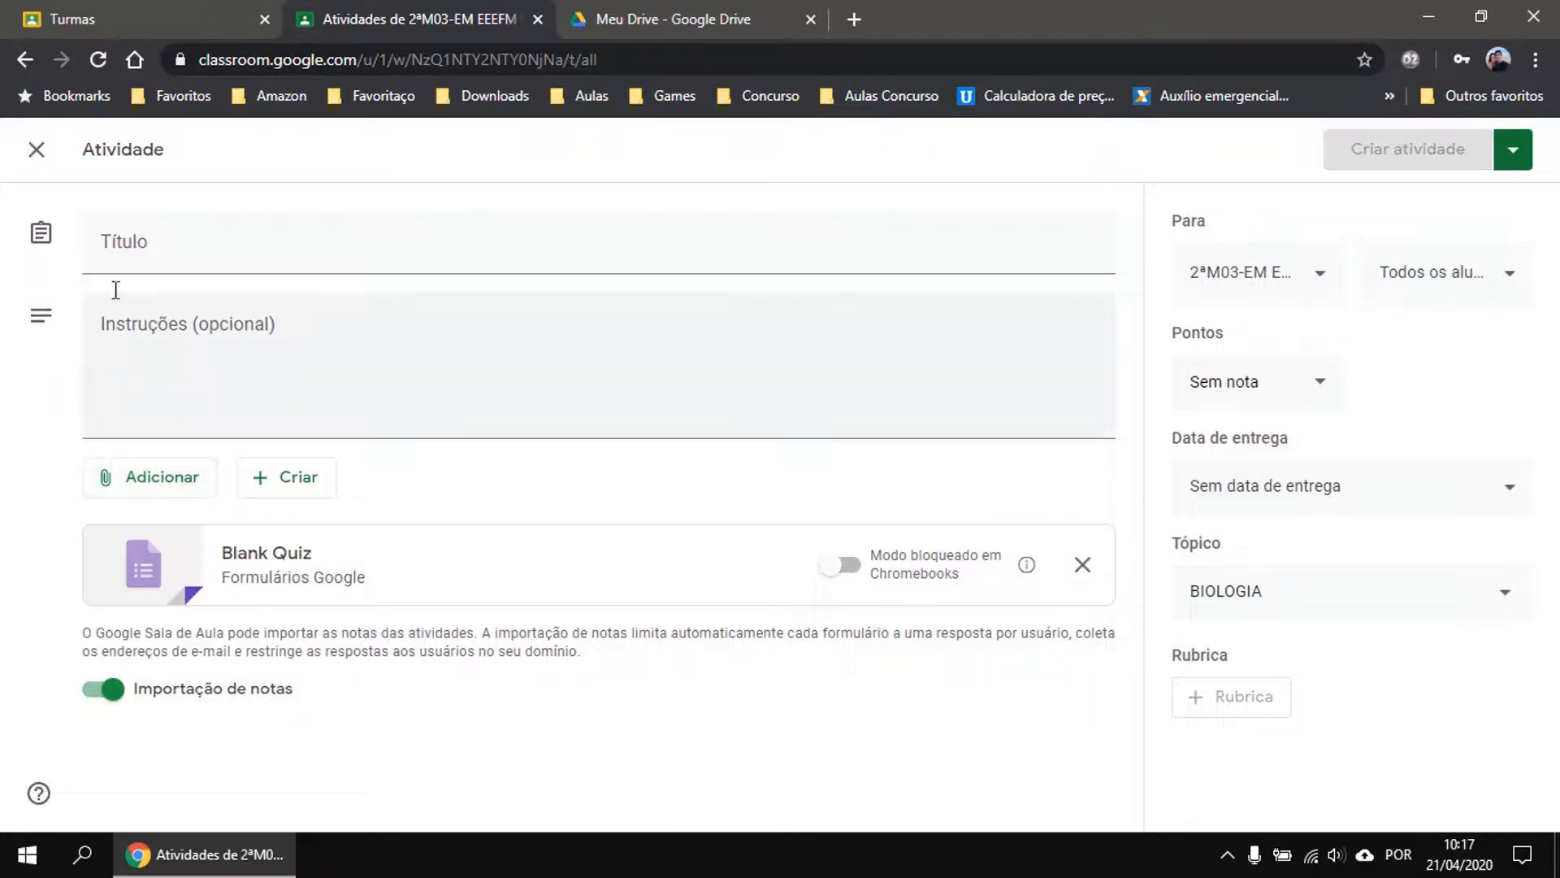
click(36, 149)
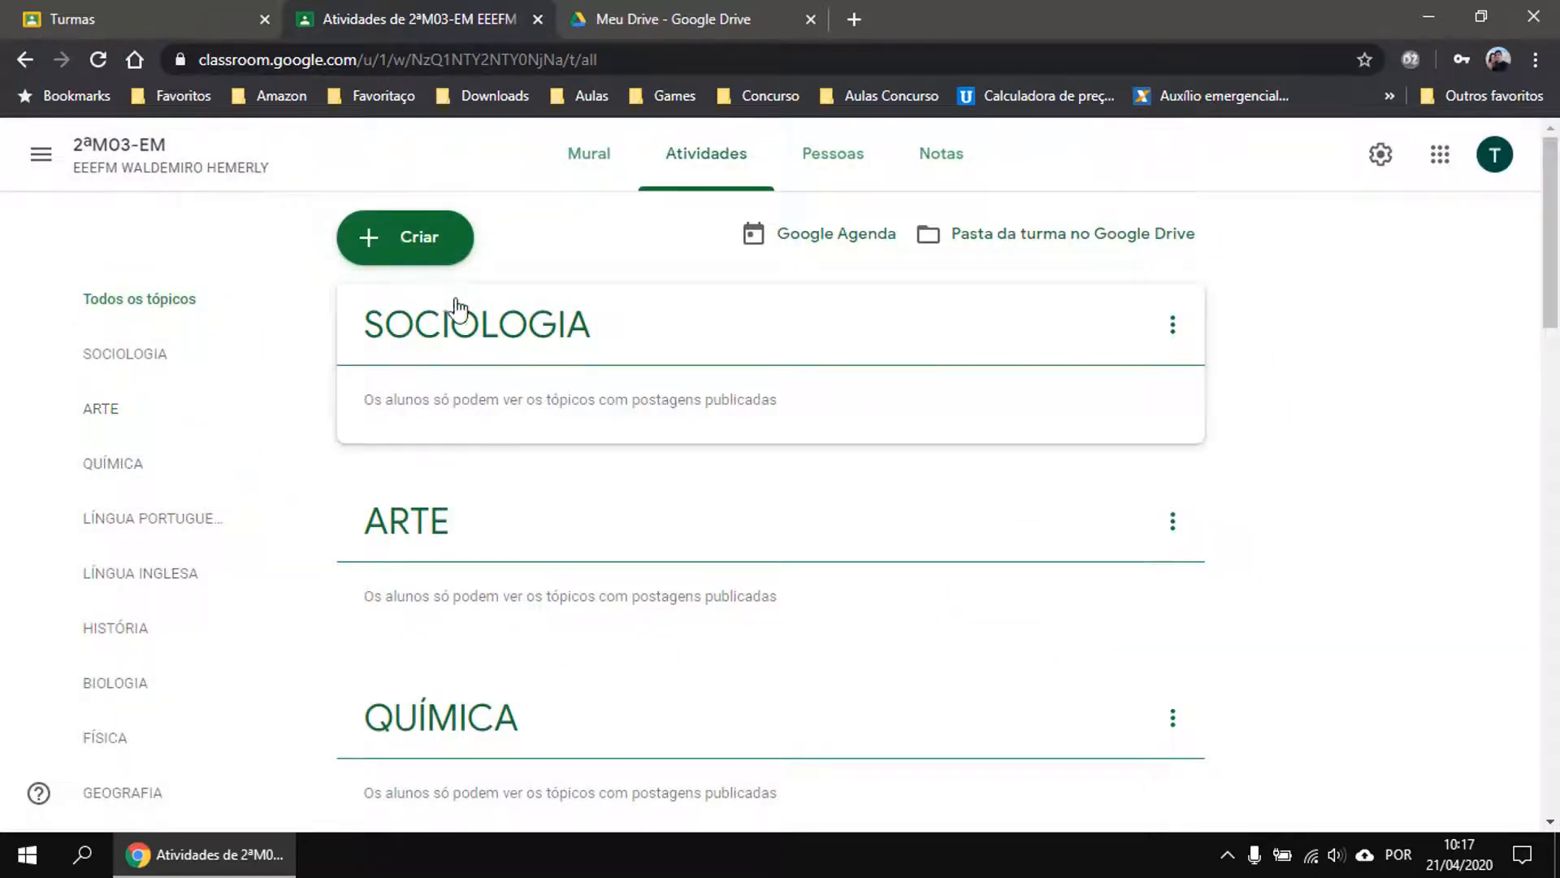
Start a new Atividade and attach a newly created blank Google Doc from its Criar menu.
click(383, 237)
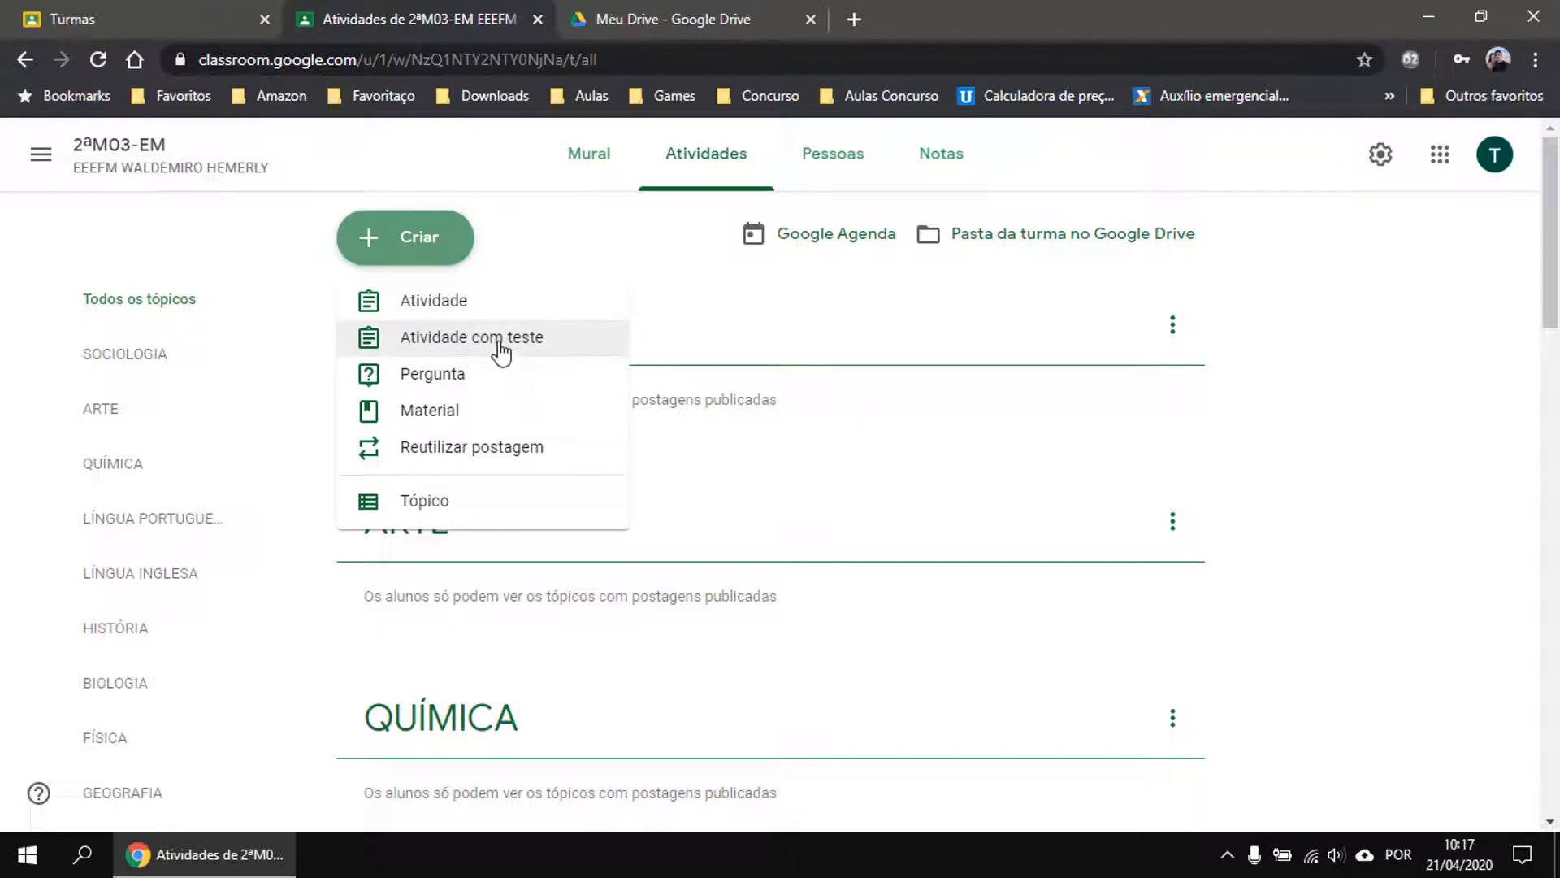
click(419, 304)
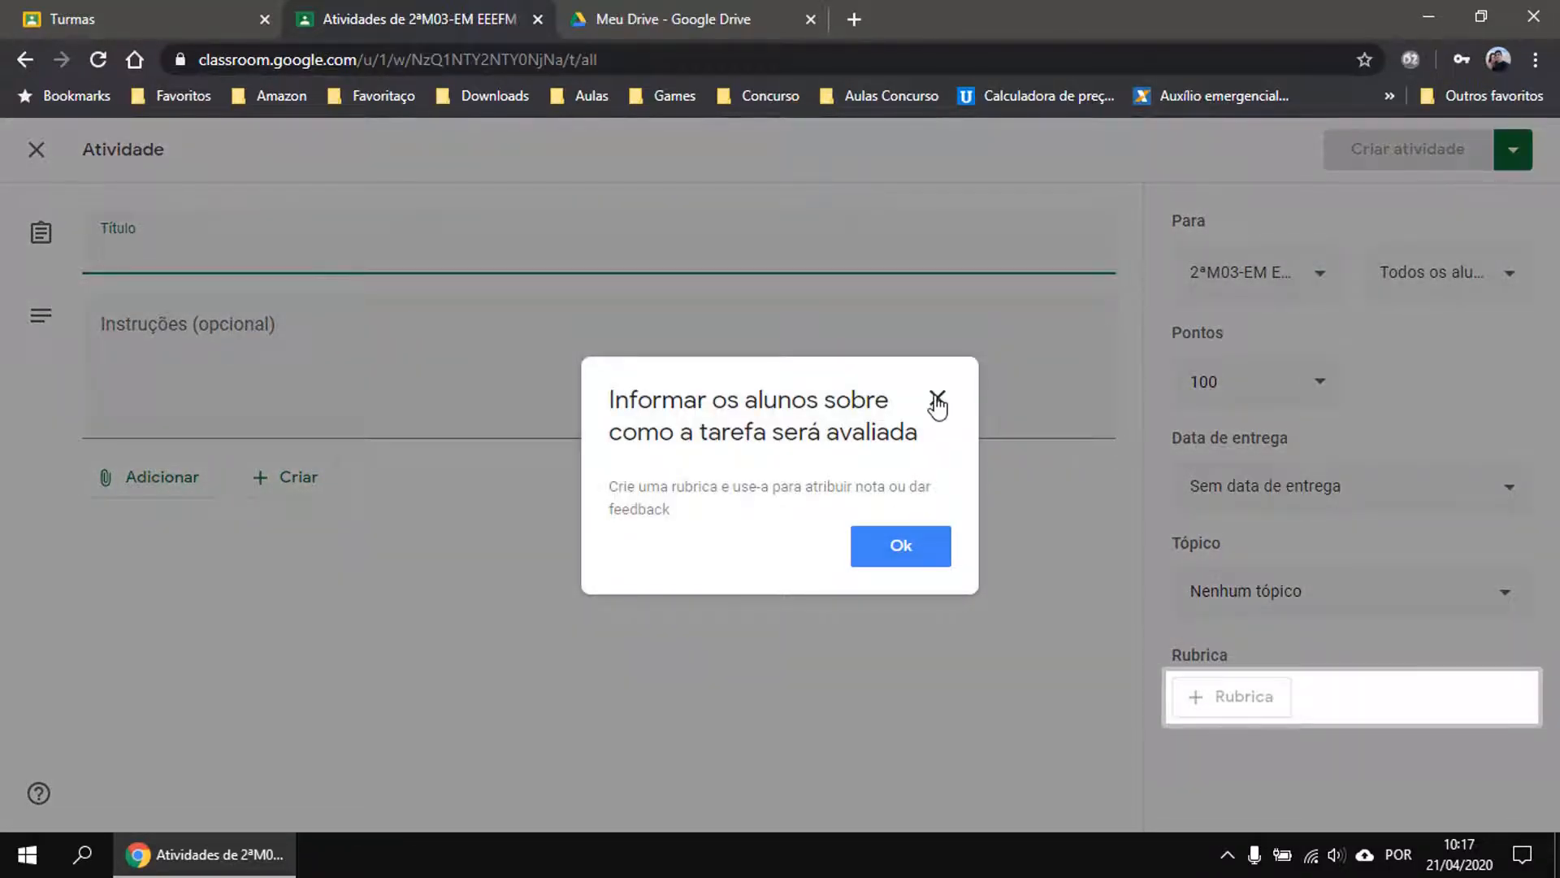
click(936, 398)
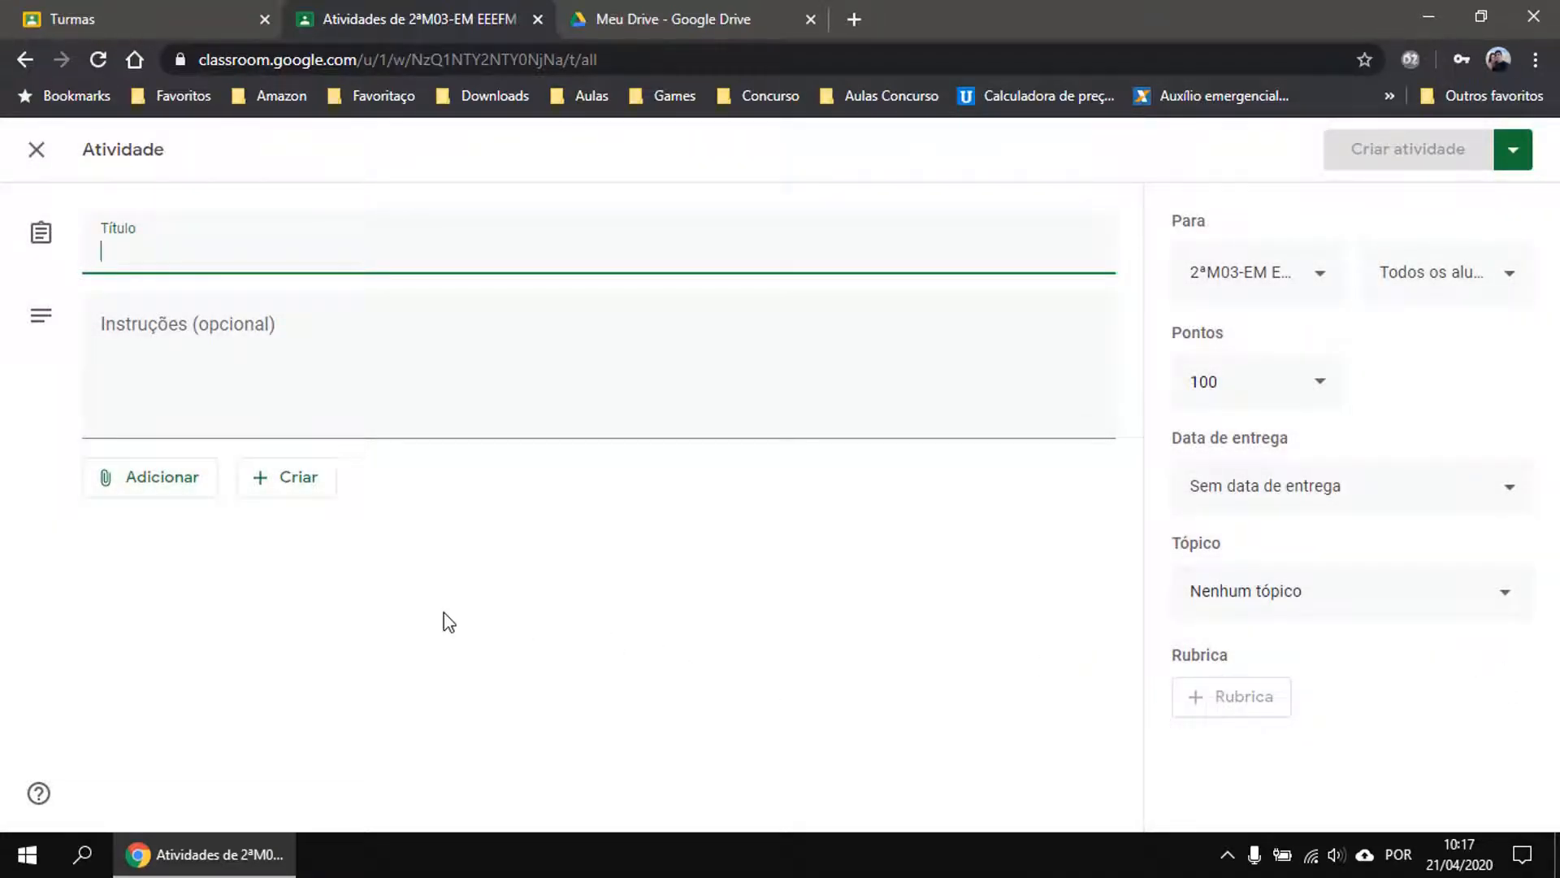
click(295, 488)
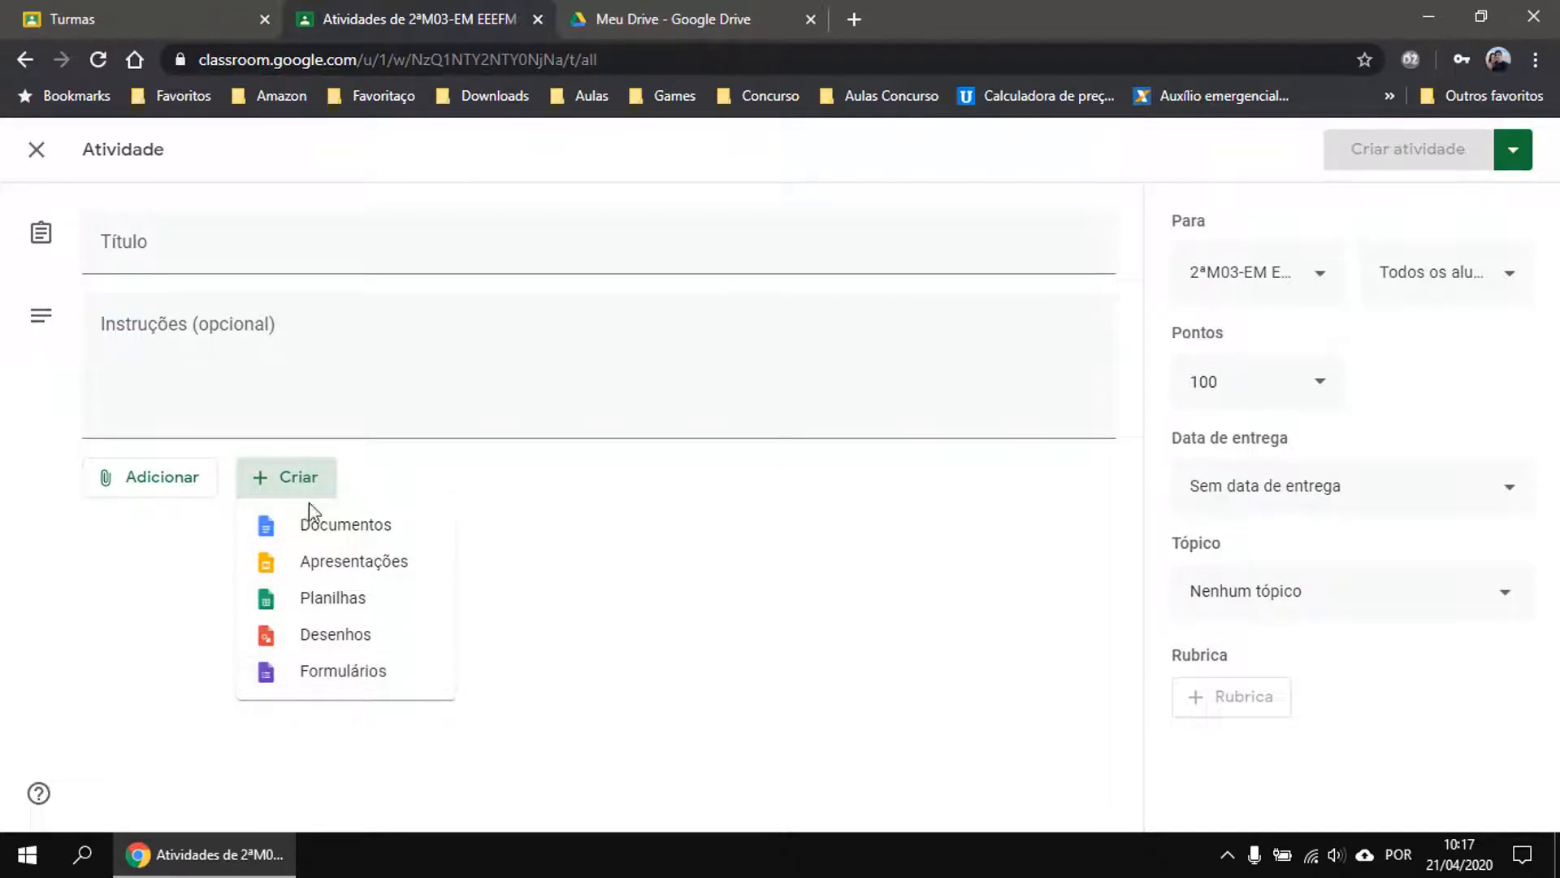
click(329, 529)
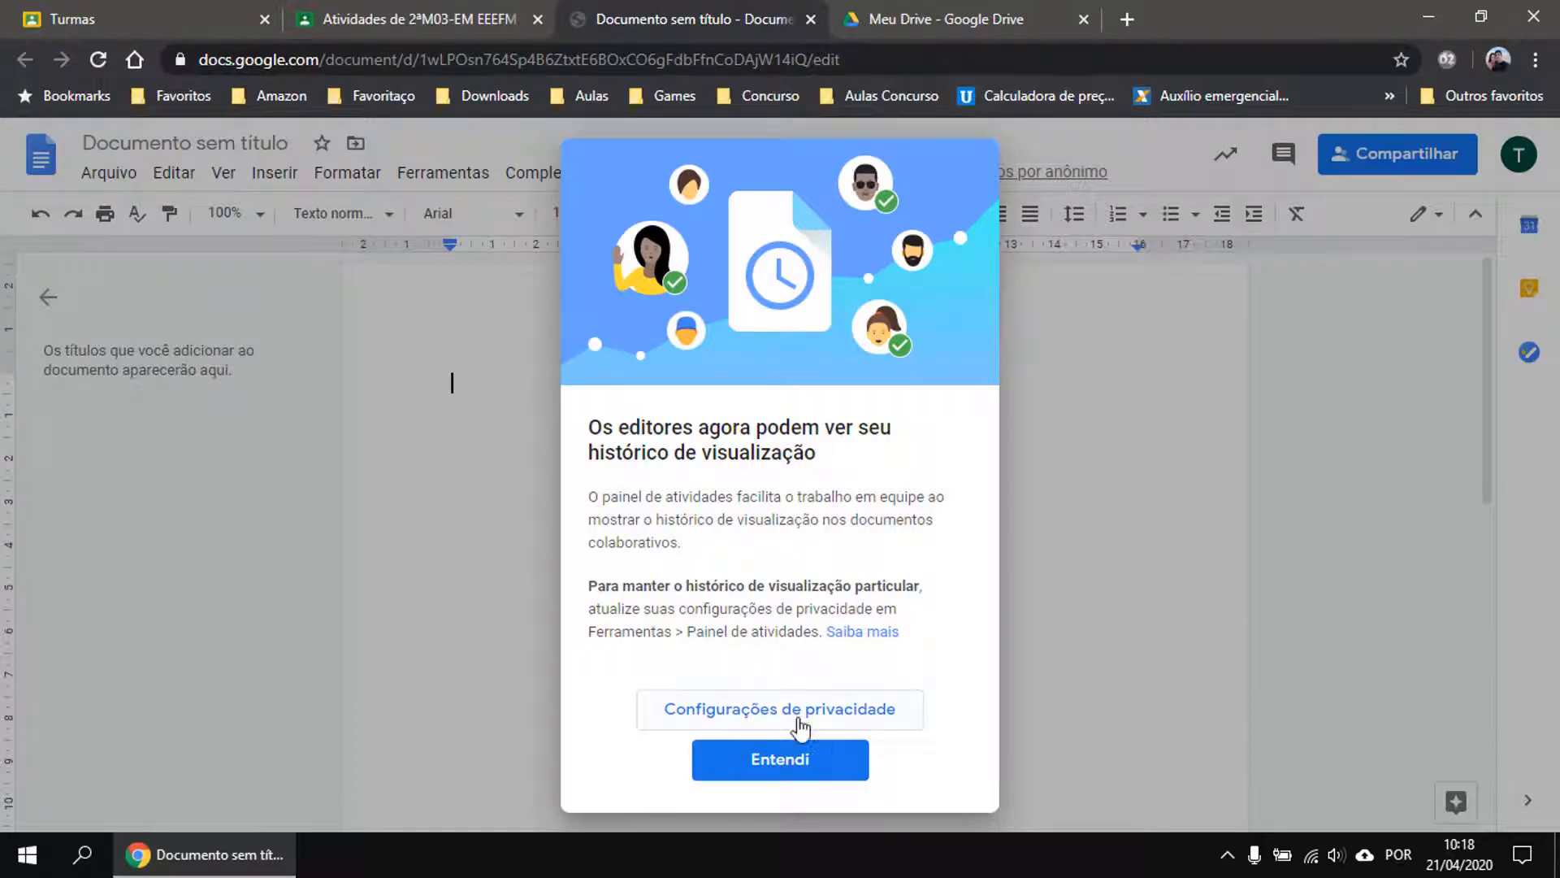
Dismiss the Docs viewing-history notice and close the Documento sem título tab.
click(772, 770)
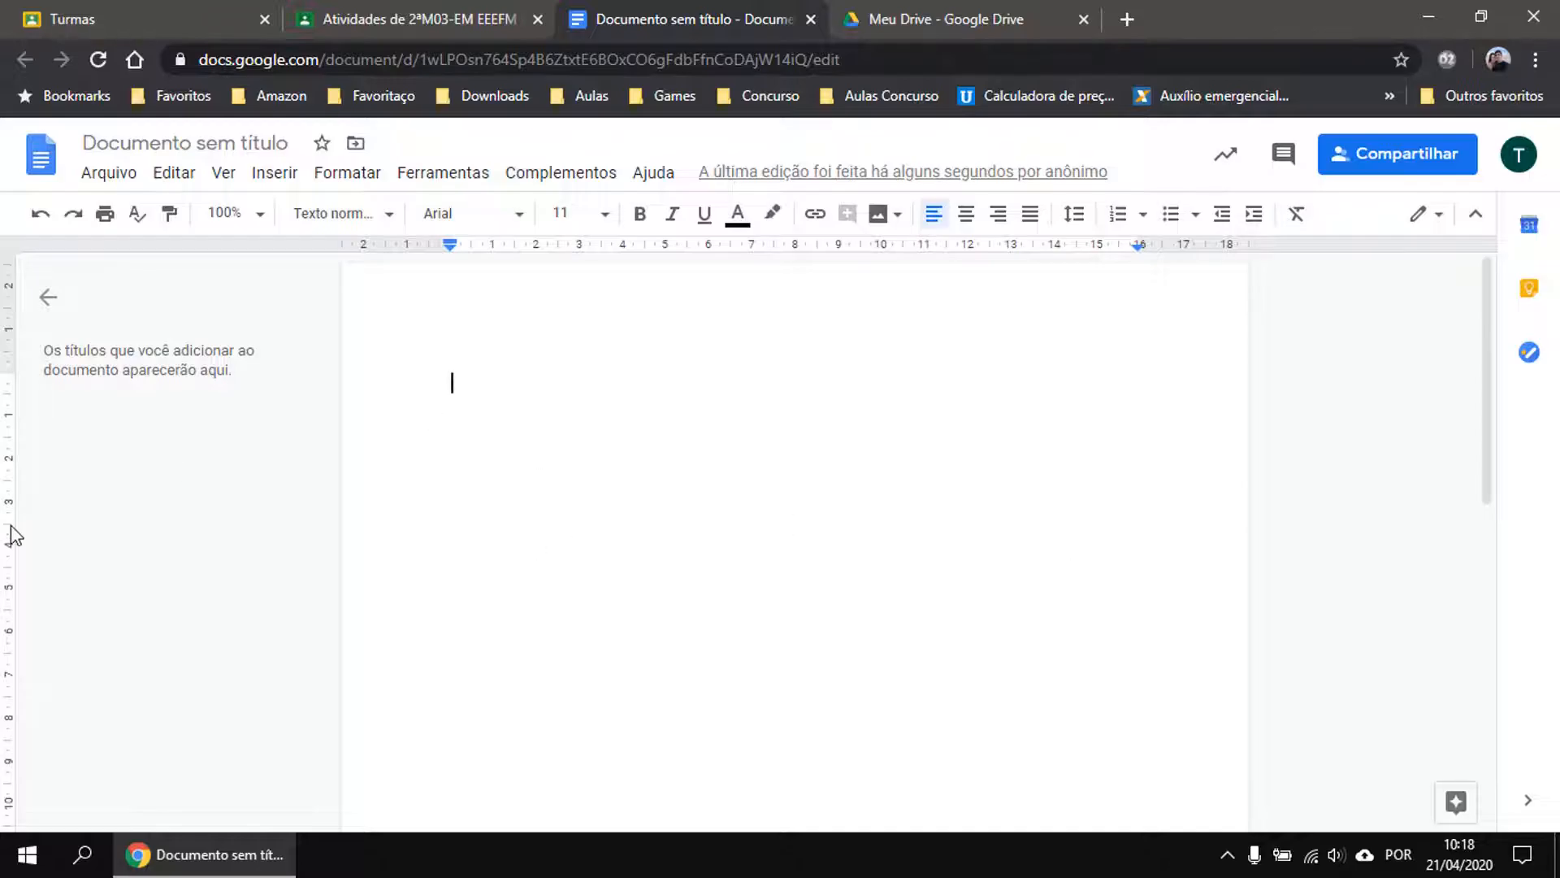
click(810, 21)
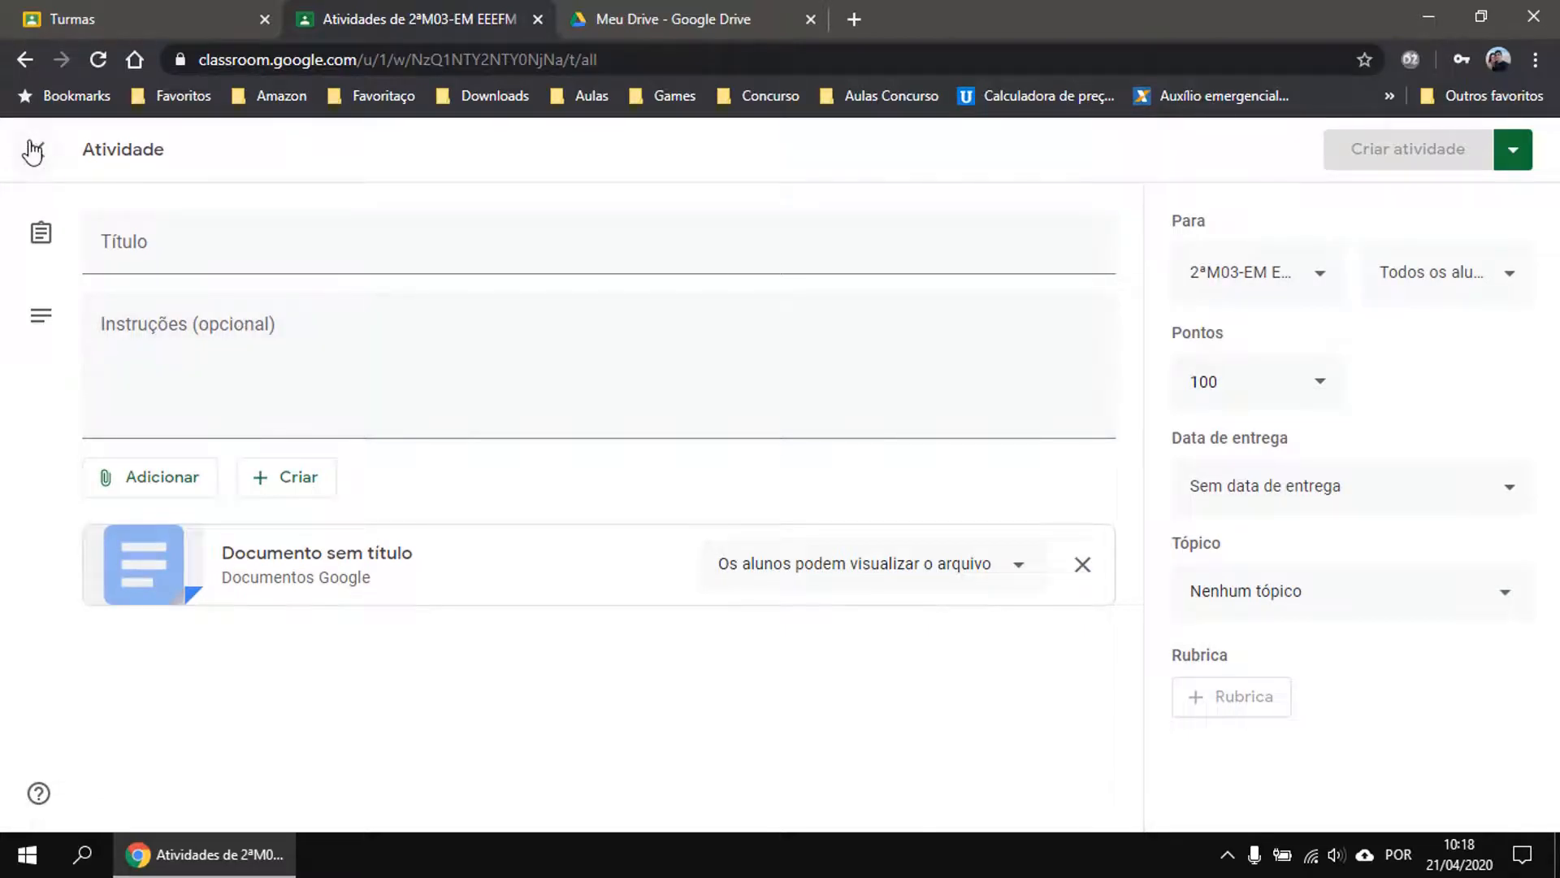
Discard the activity, start a Pergunta under BIOLOGIA, and toggle 'Os alunos podem editar a resposta' on then off.
click(36, 148)
click(445, 258)
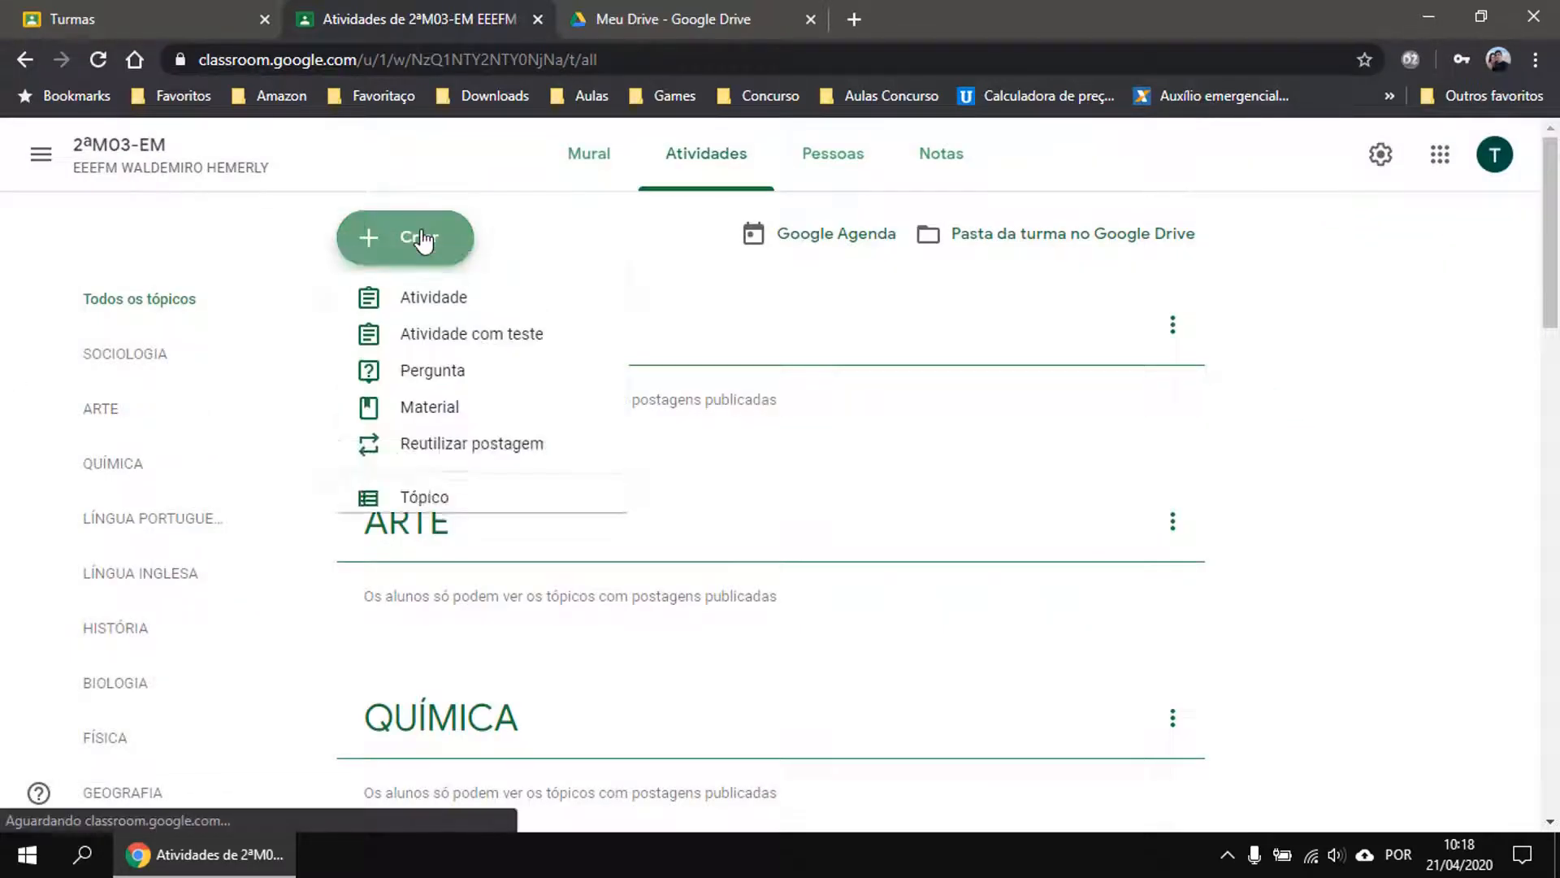
click(460, 374)
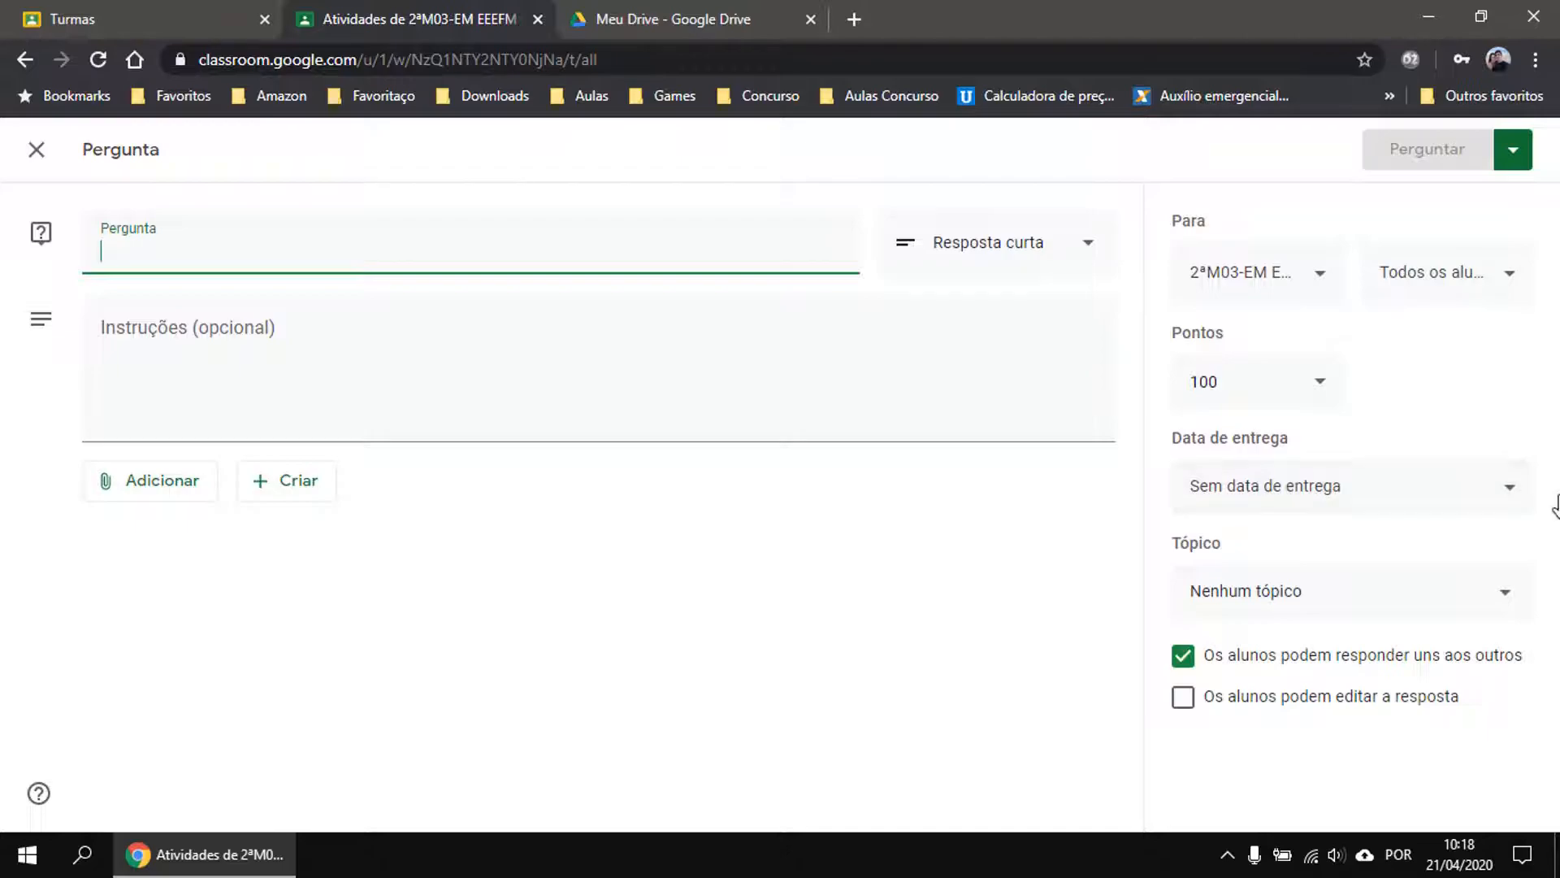
click(1267, 596)
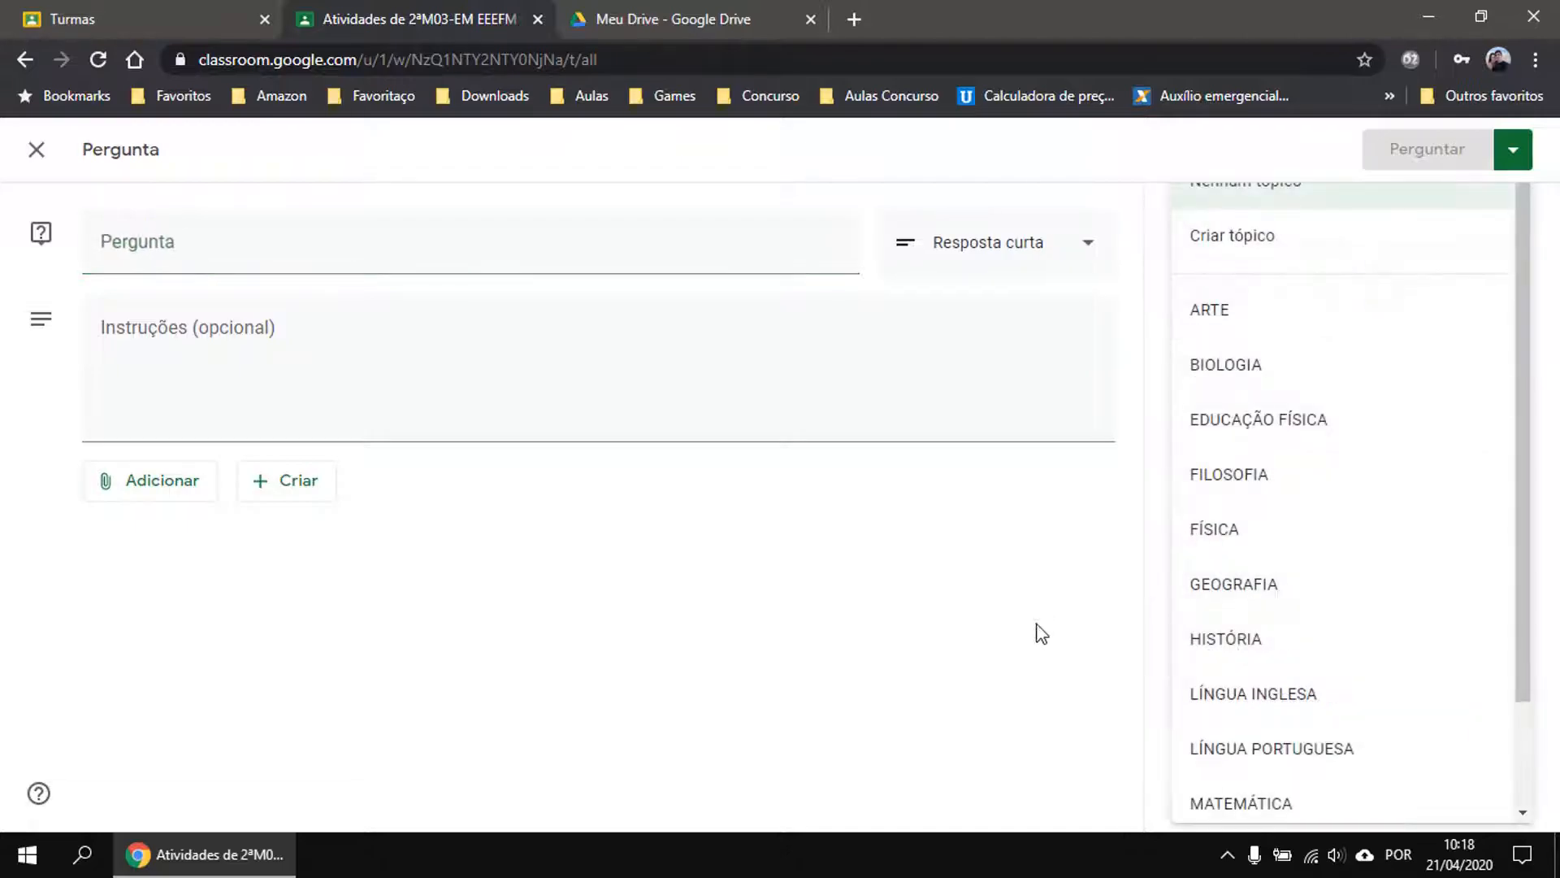
click(1232, 369)
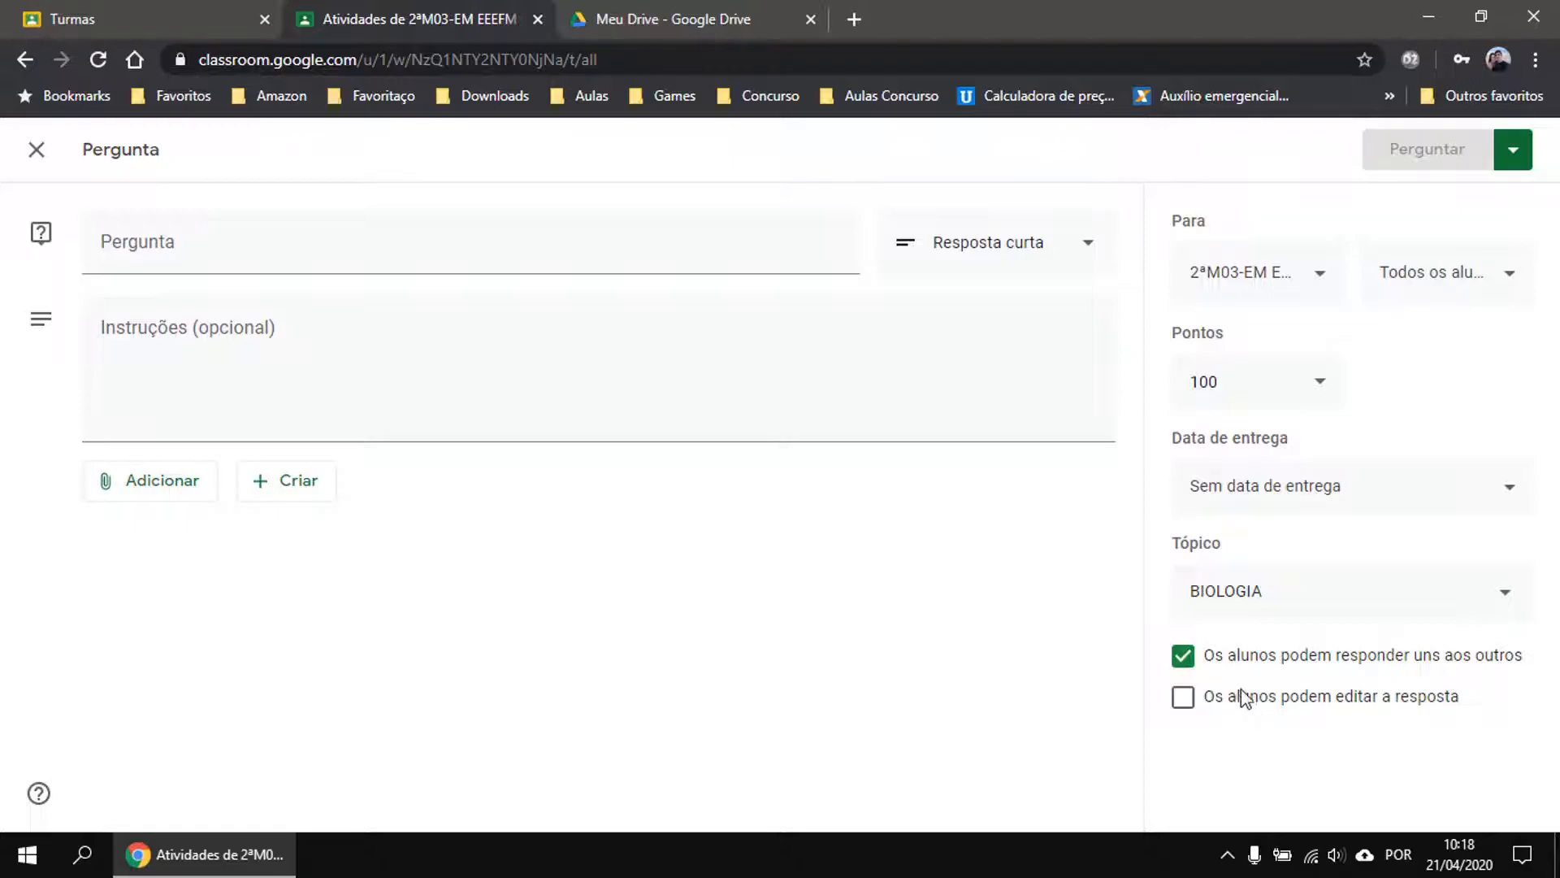
click(1271, 699)
click(1185, 699)
Switch the question type to Múltipla escolha, browse the Adicionar and Criar options, then discard the draft.
click(1015, 261)
click(1003, 307)
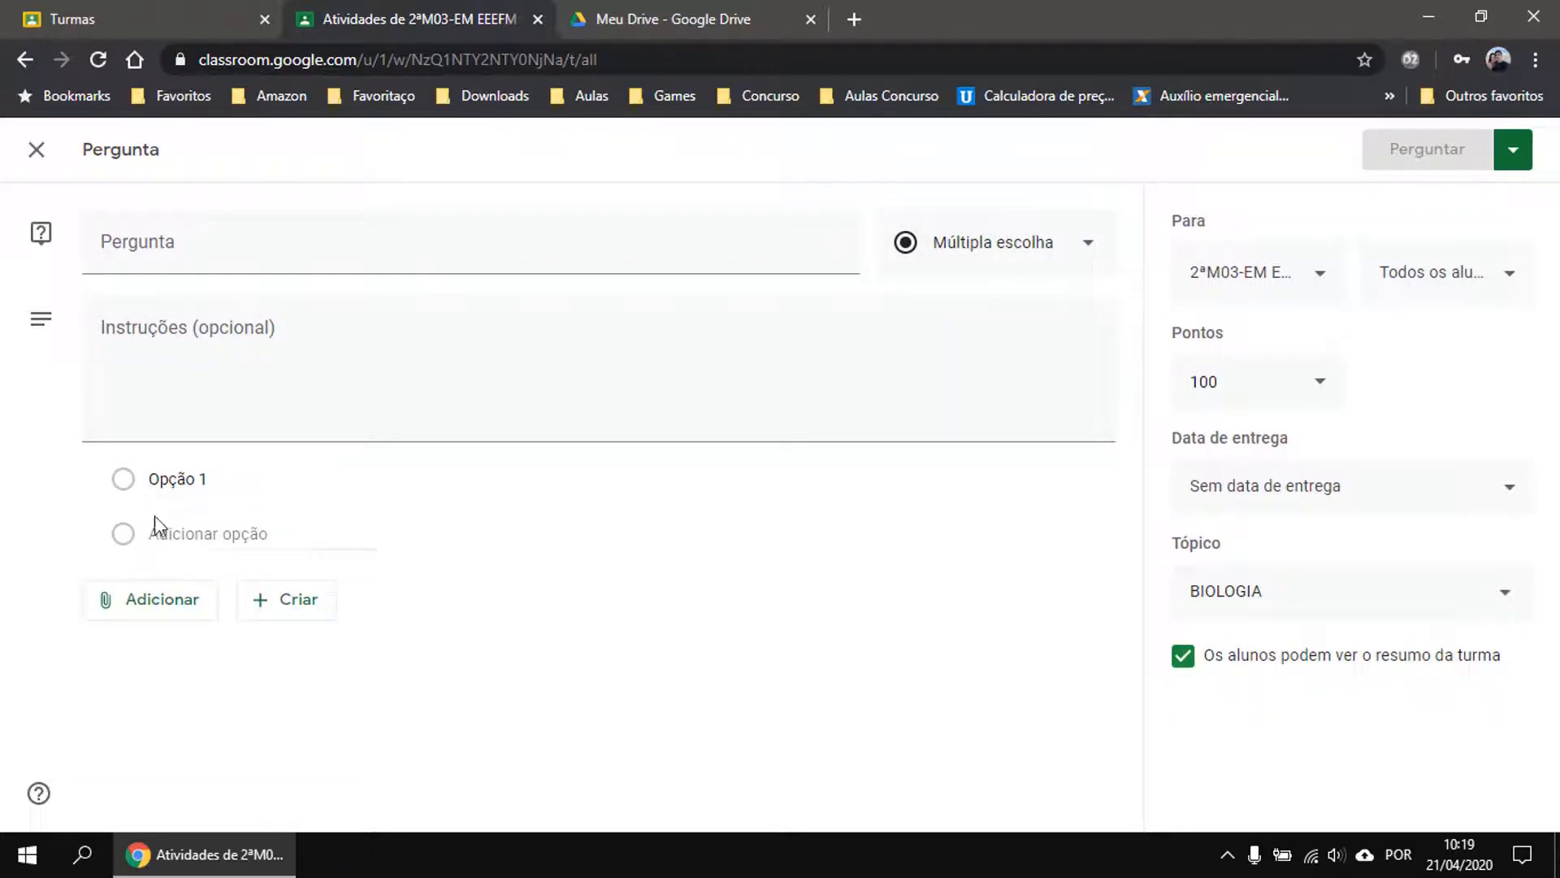
click(130, 611)
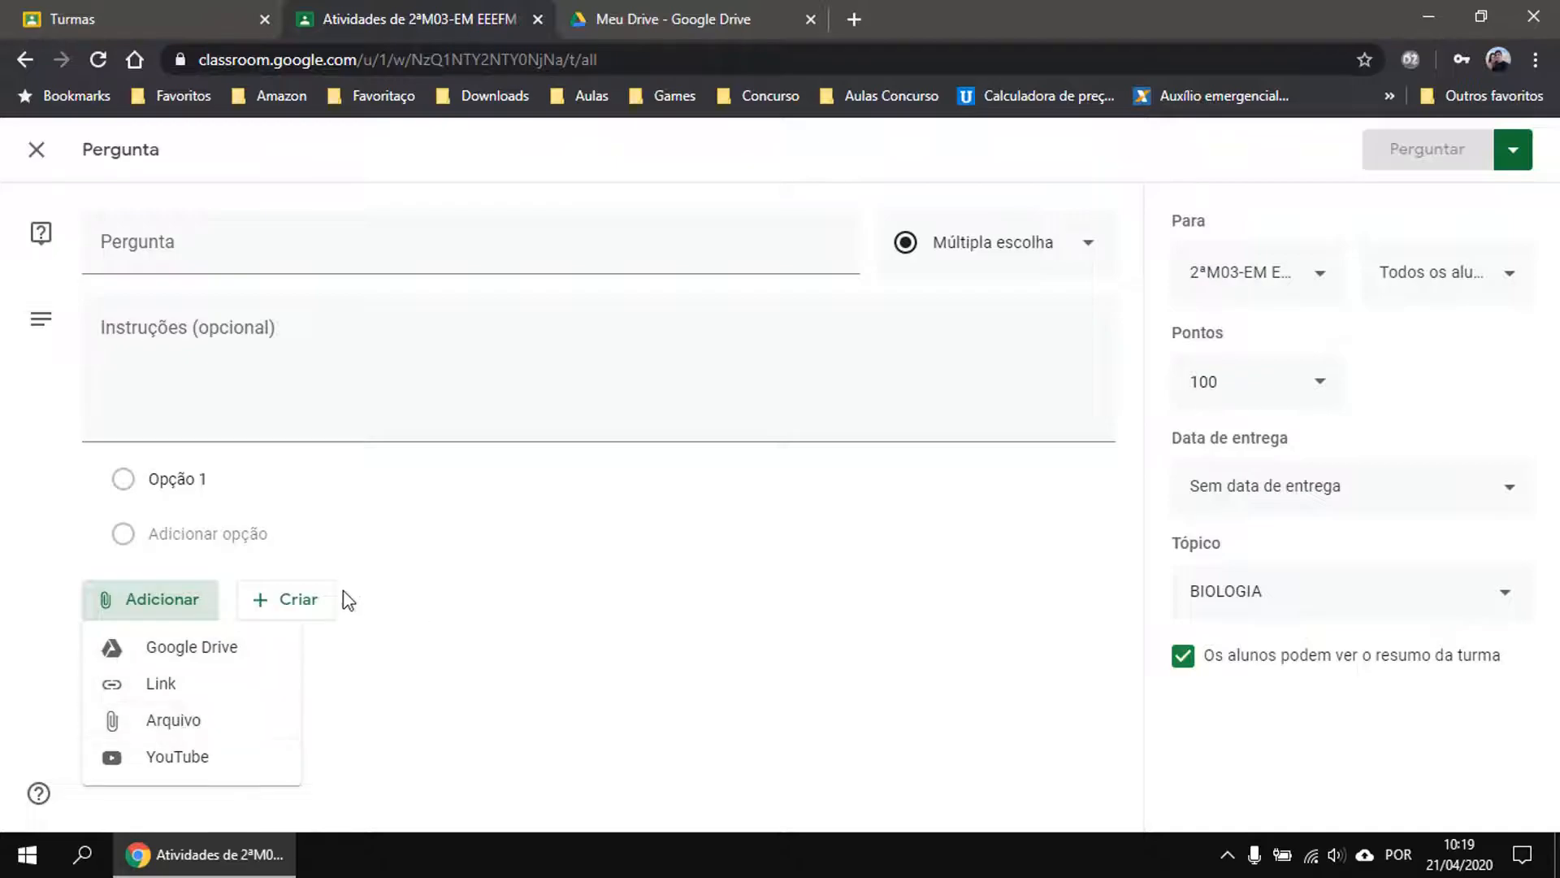
click(376, 693)
click(284, 605)
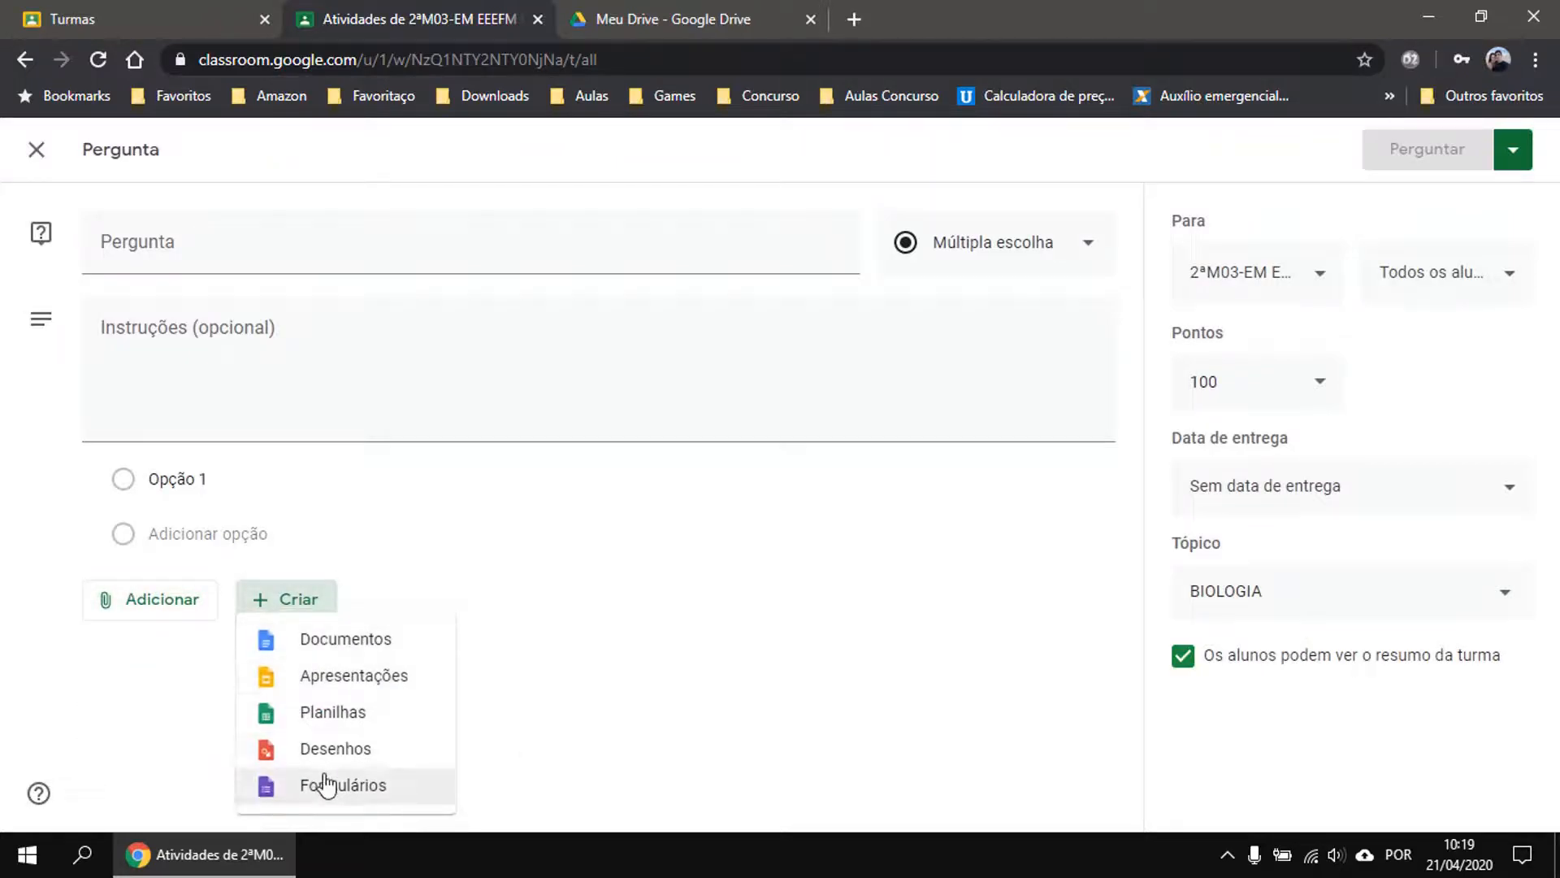
click(678, 669)
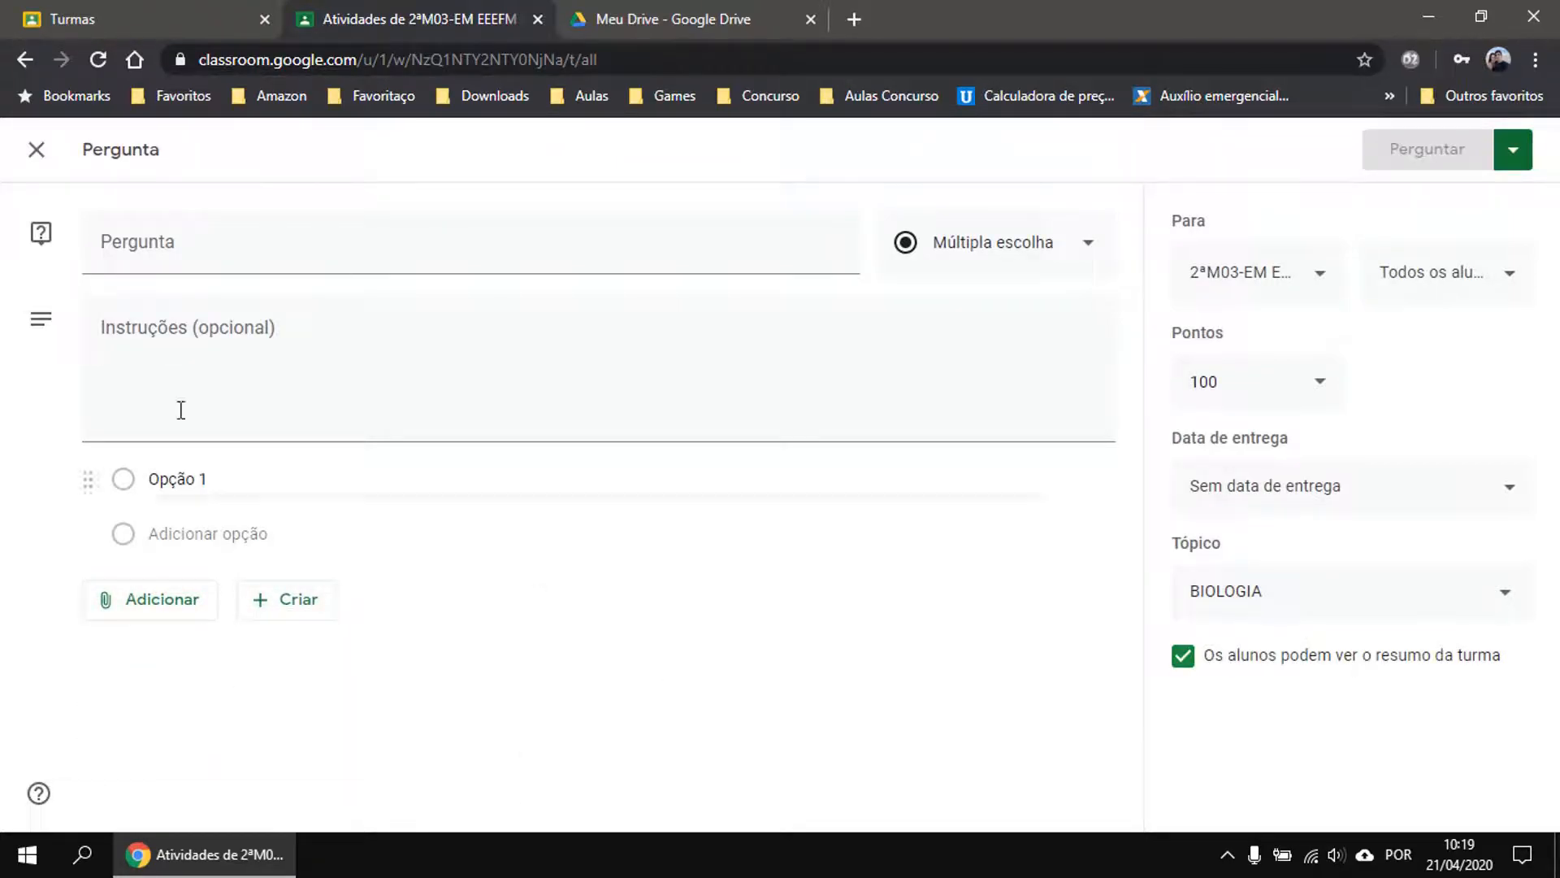
click(32, 153)
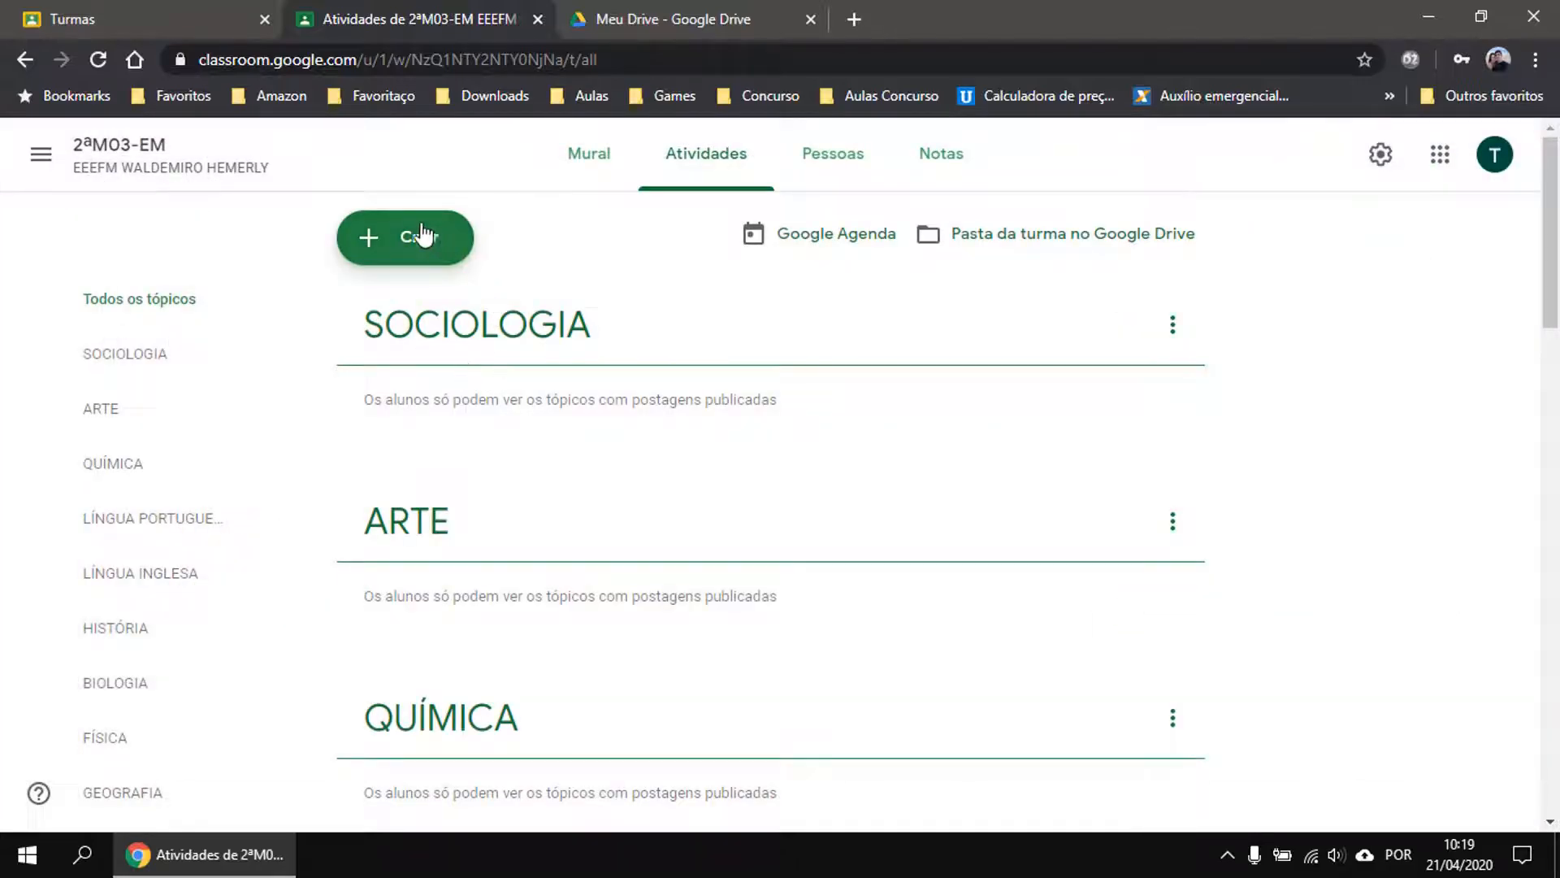
click(417, 236)
click(431, 410)
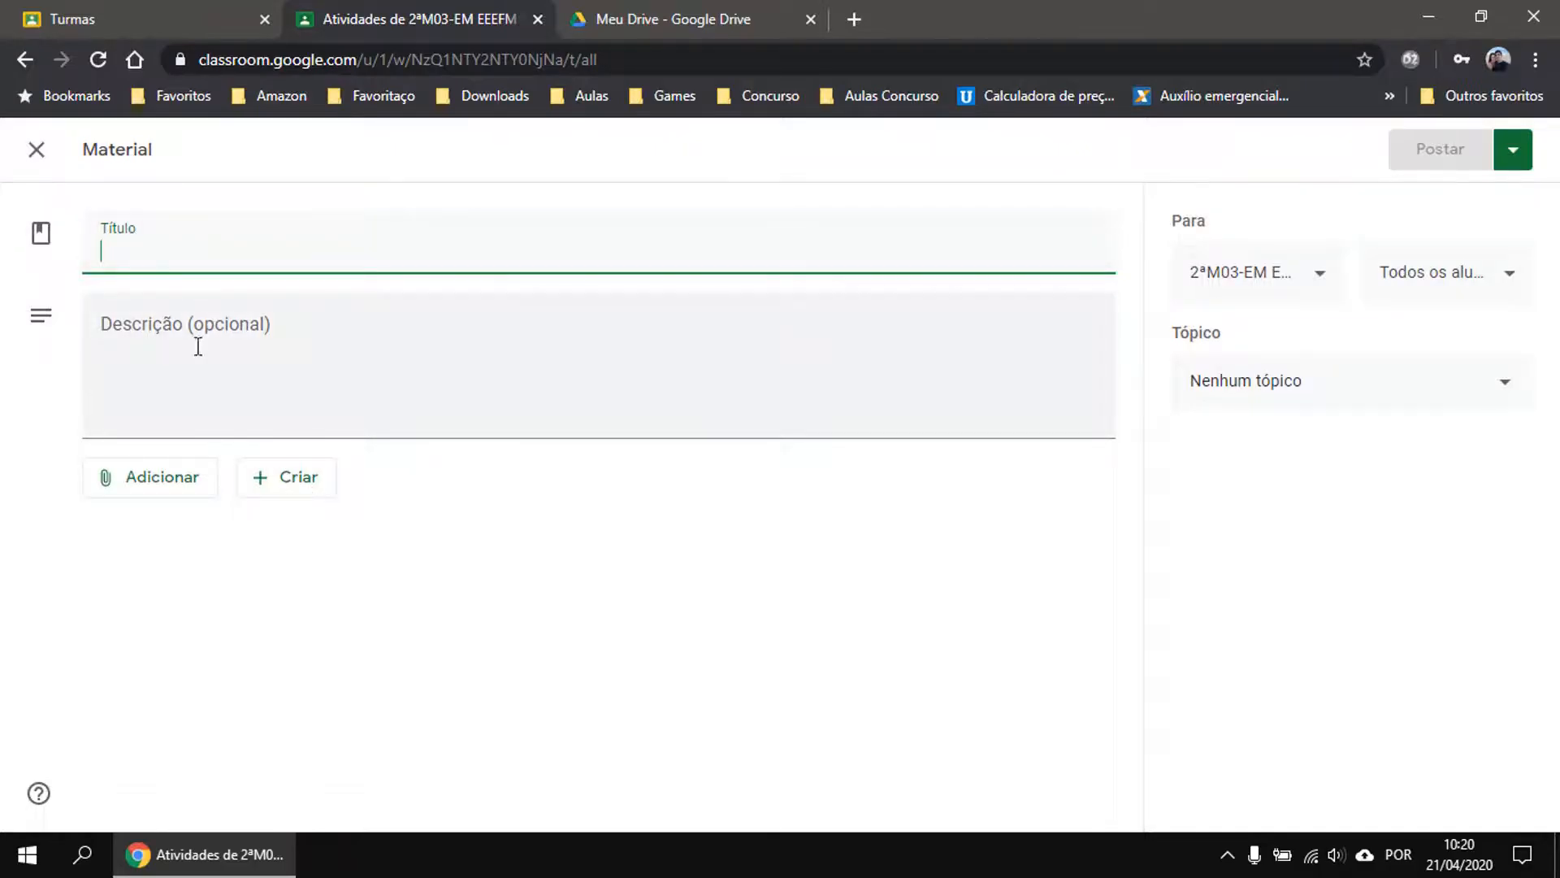
click(30, 154)
click(396, 239)
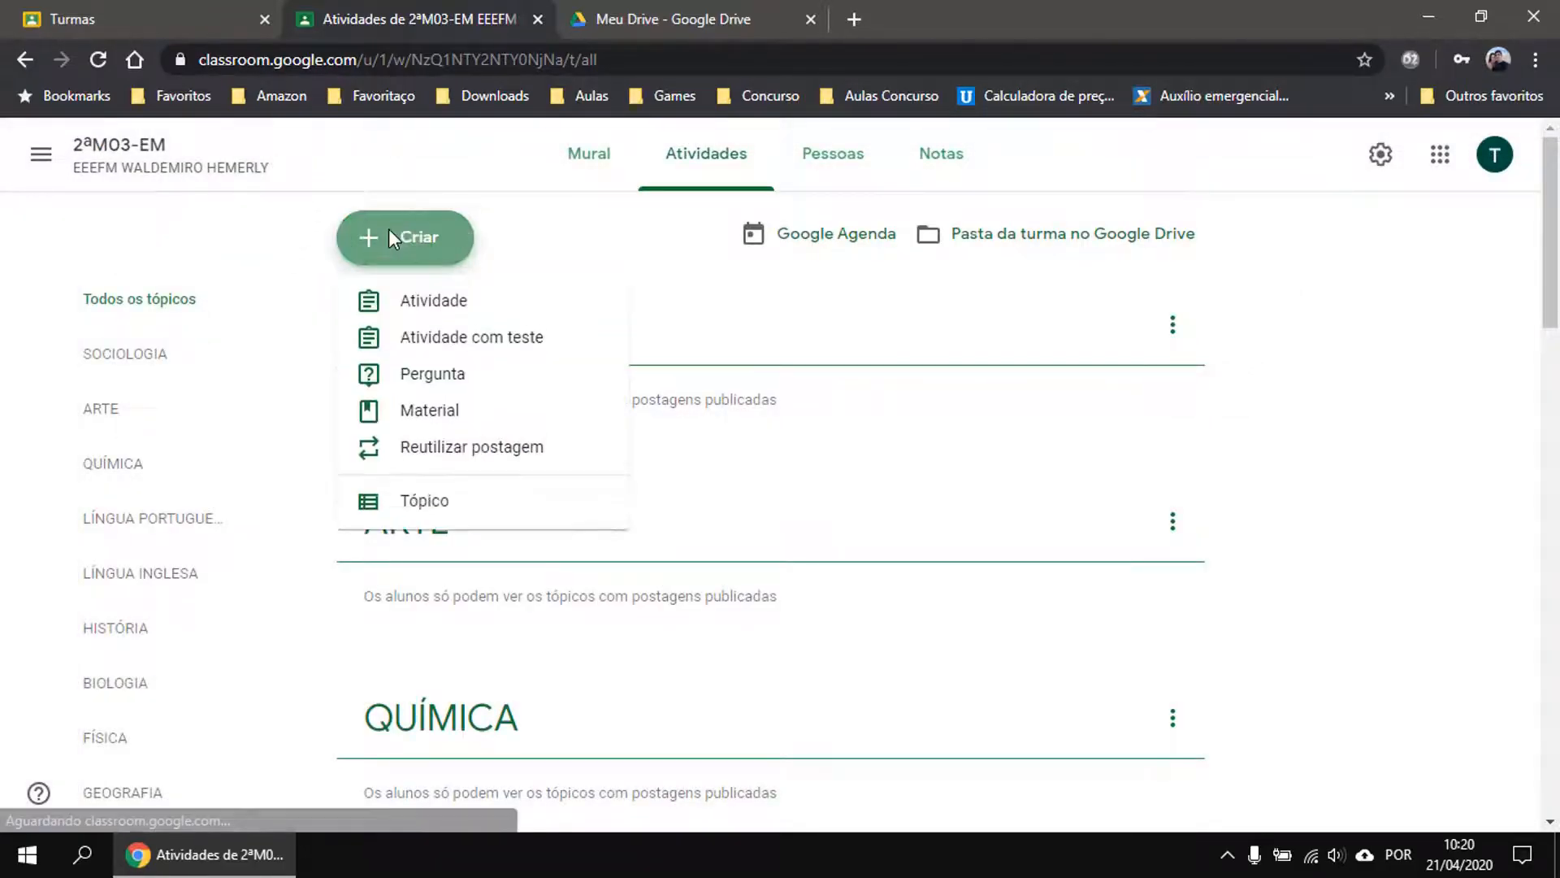
click(478, 449)
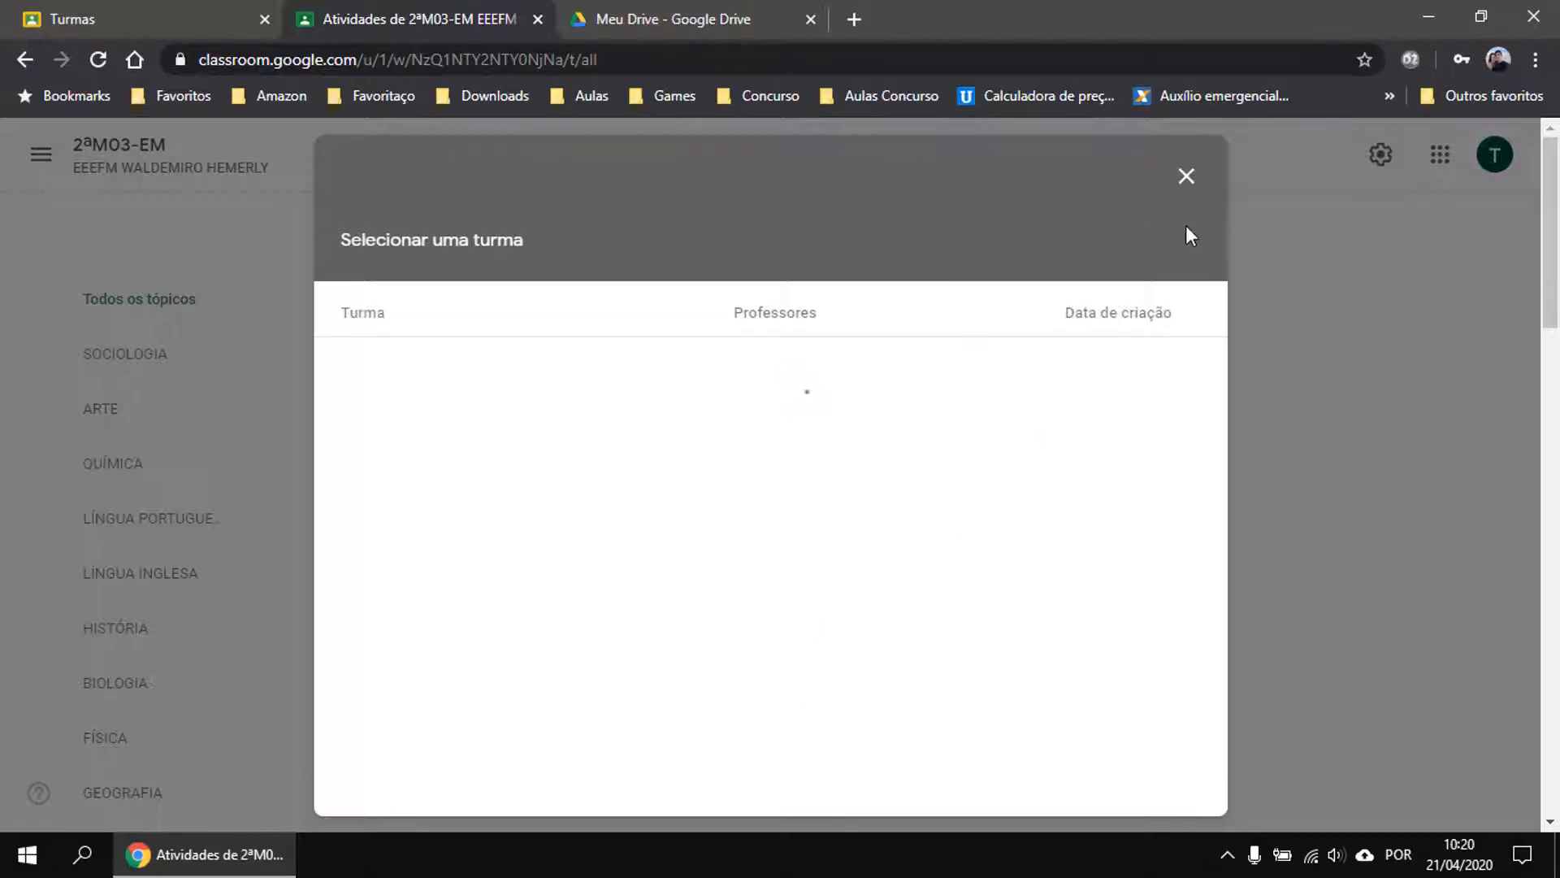
click(1186, 175)
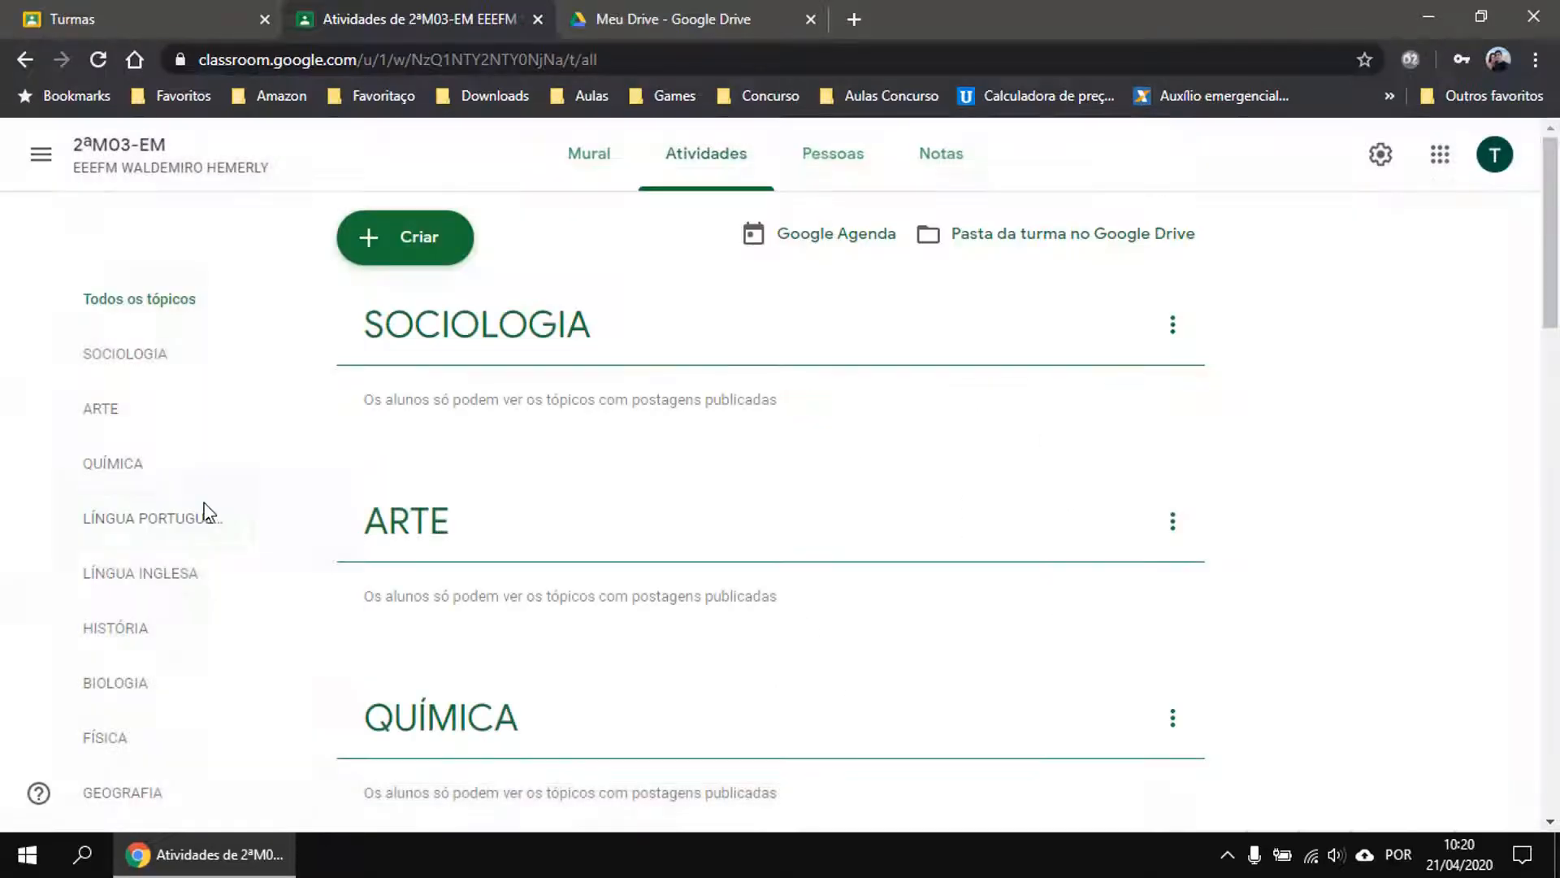
Glance at the Criar menu, then open the class's Google Agenda calendar.
click(466, 242)
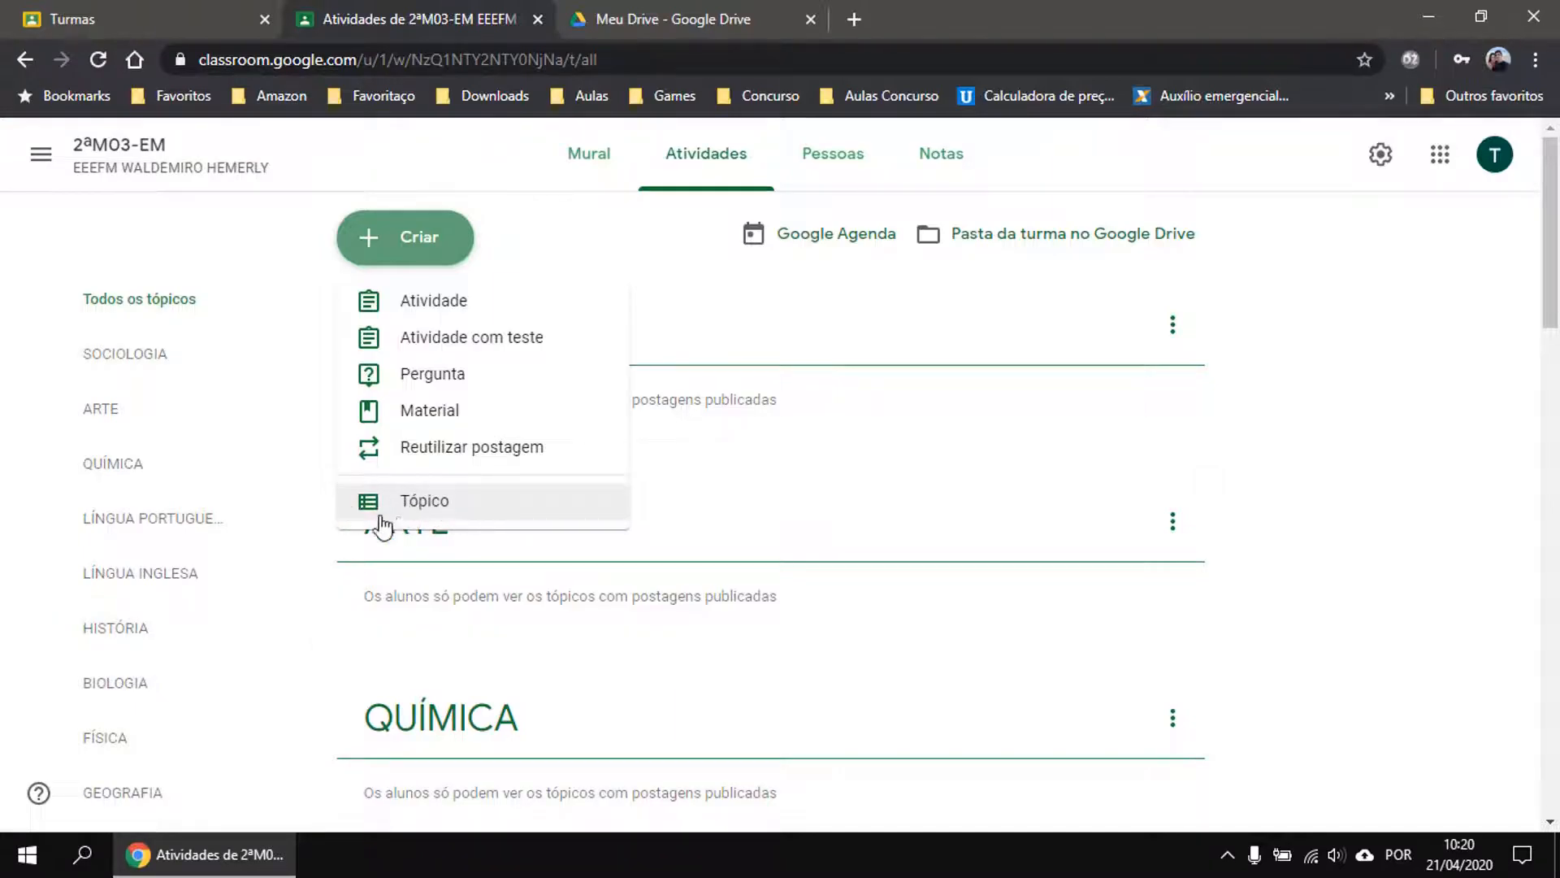
click(1381, 364)
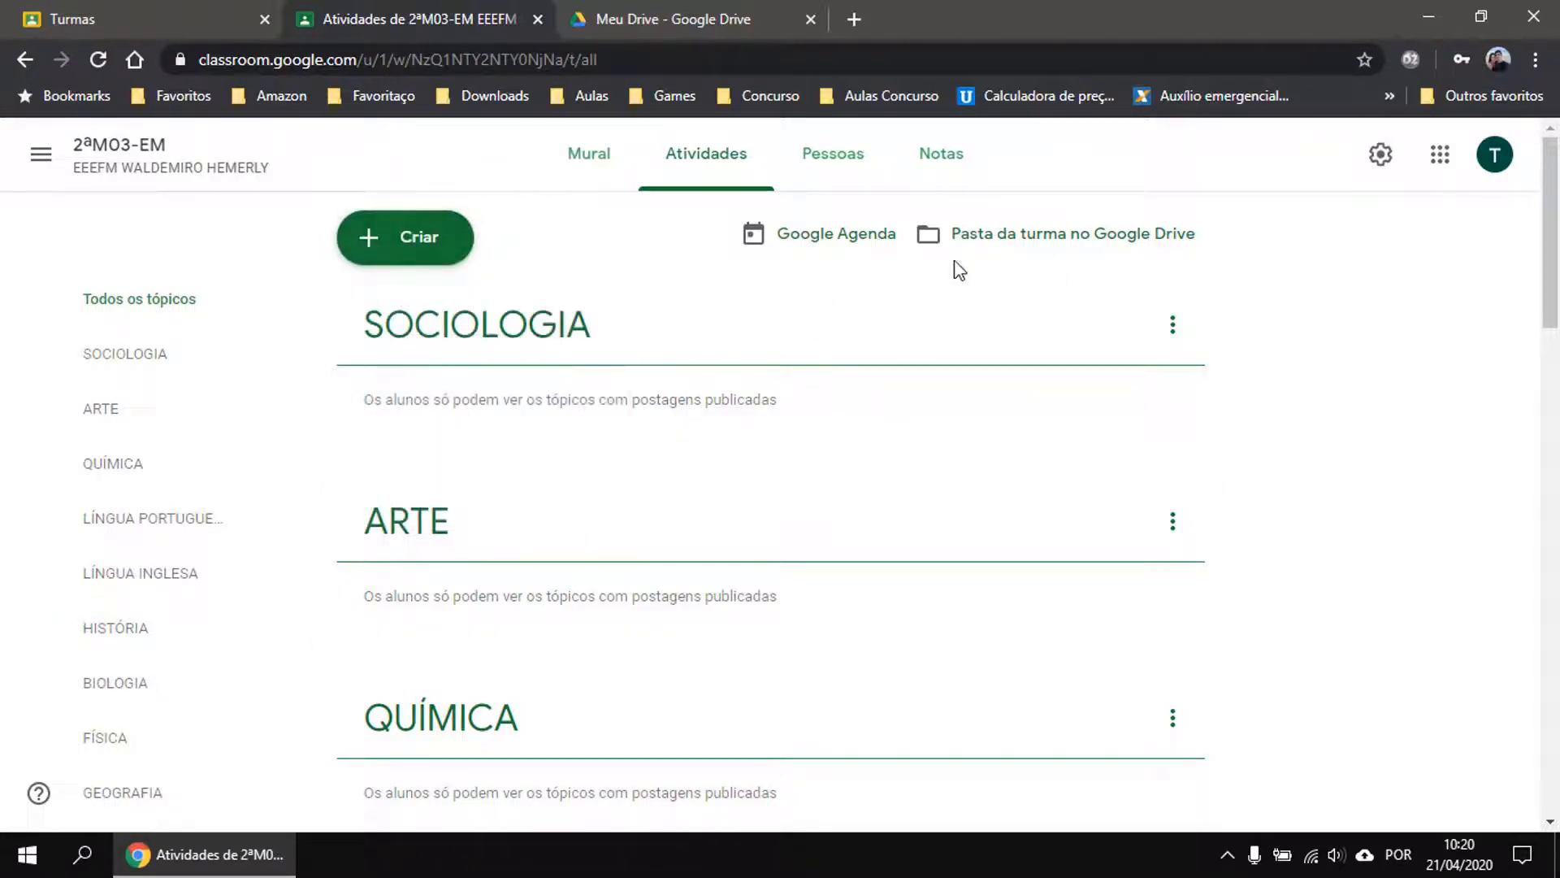
click(819, 238)
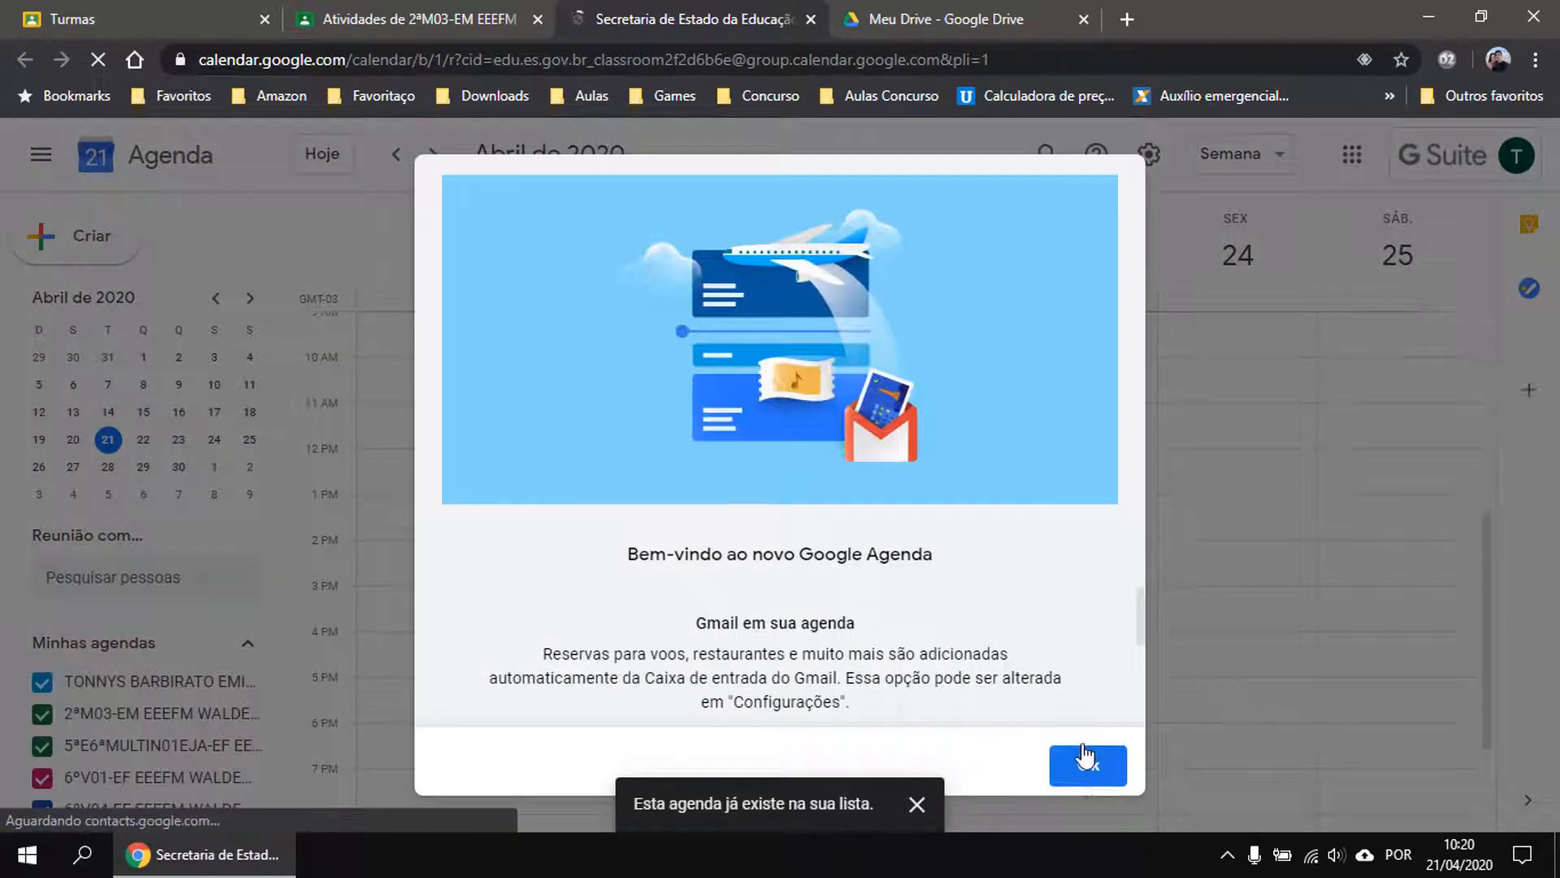
Dismiss the calendar welcome, jump to the week of 30 April, reload, then close the calendar tab.
click(1083, 756)
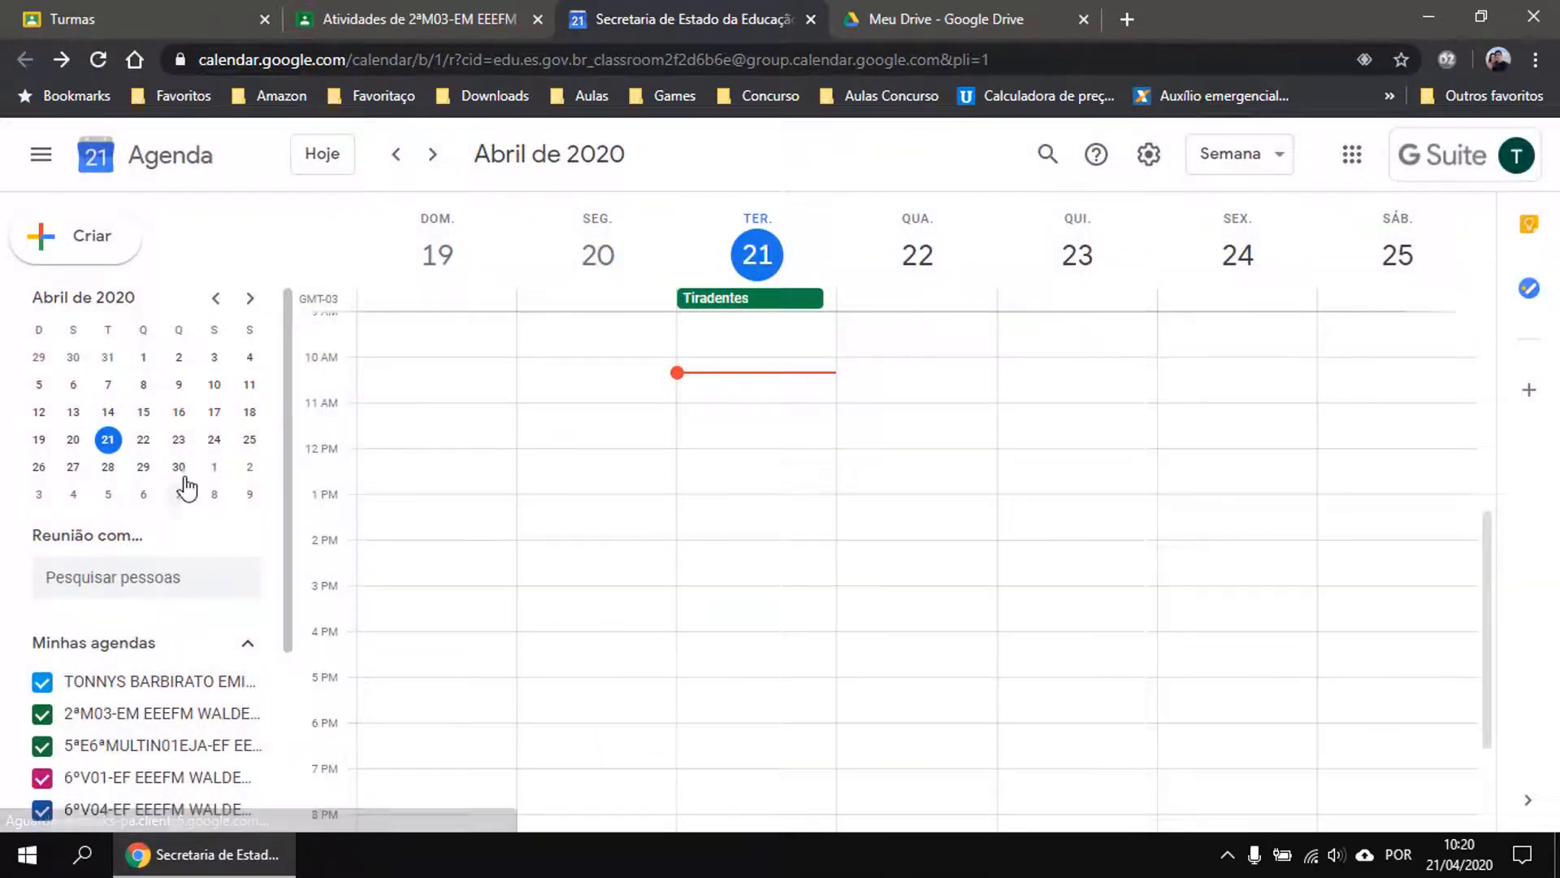
click(178, 468)
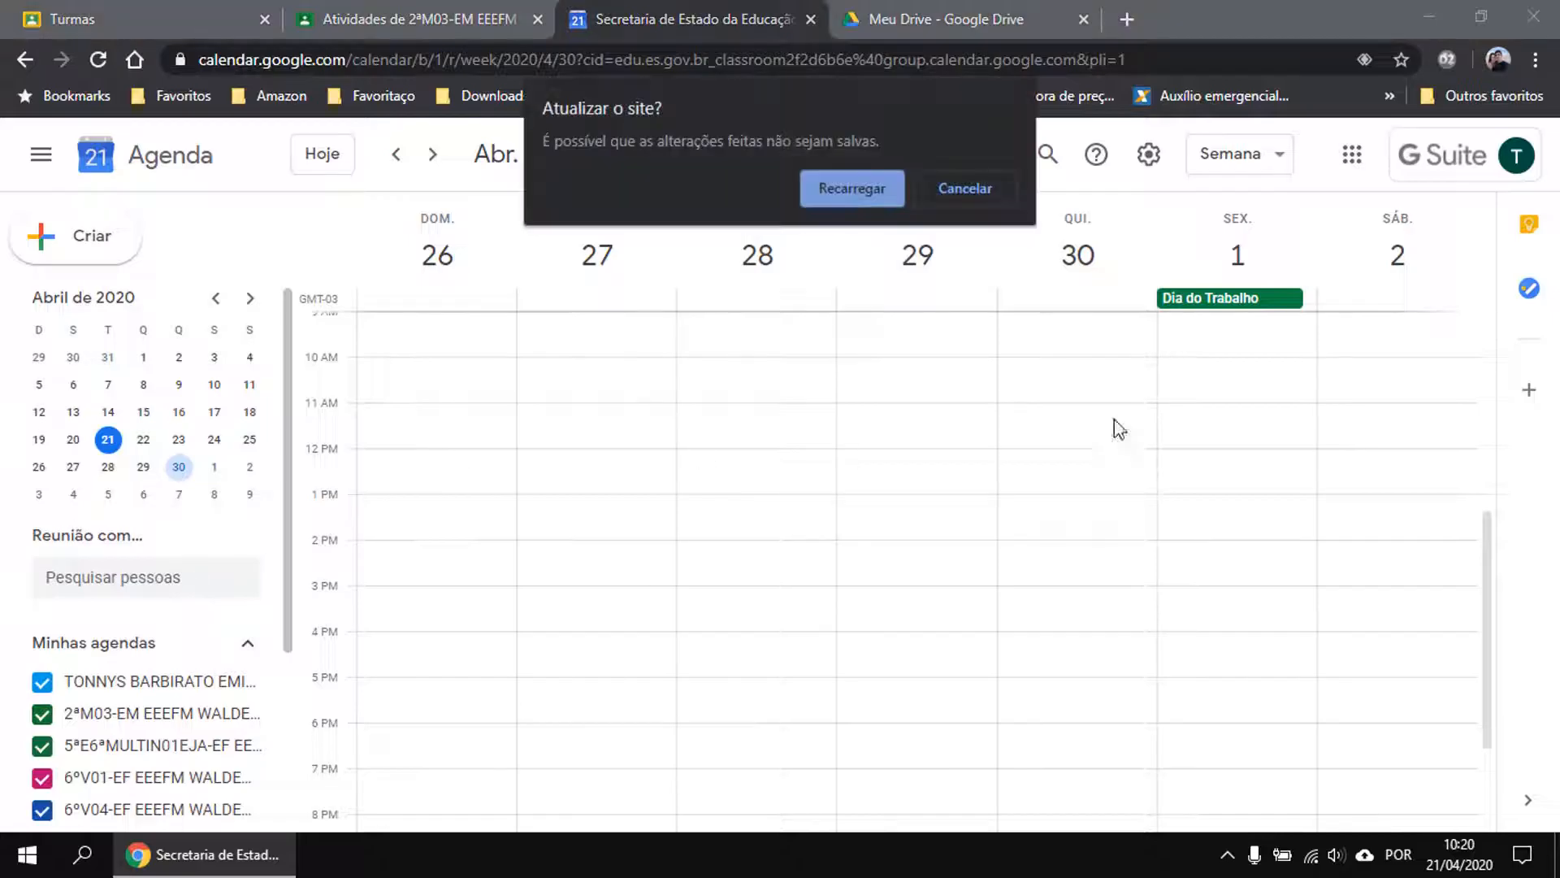
click(952, 194)
click(996, 808)
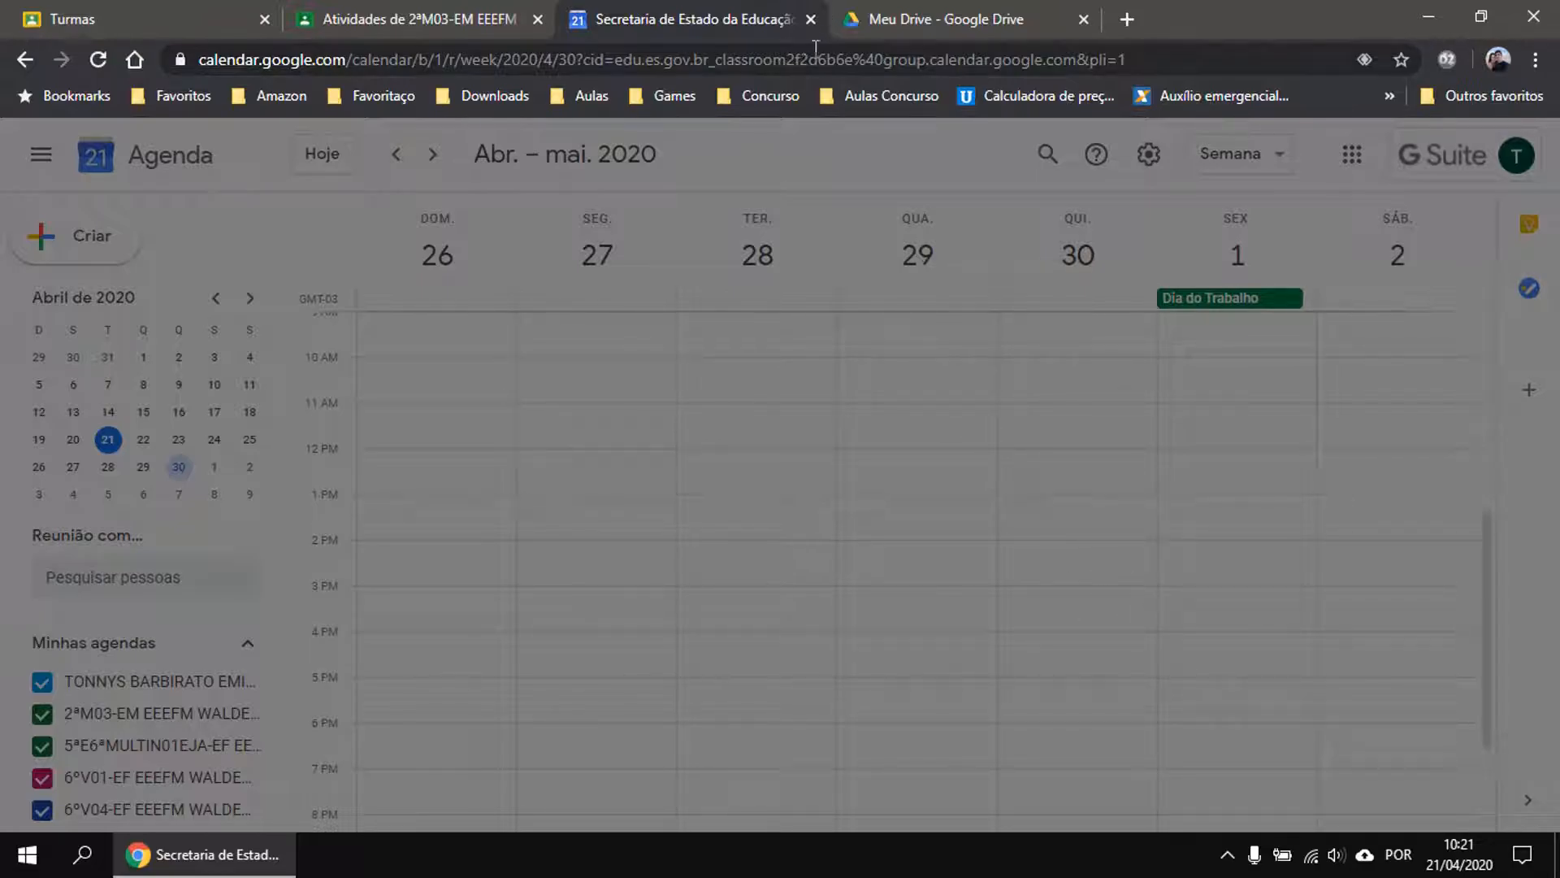
click(809, 20)
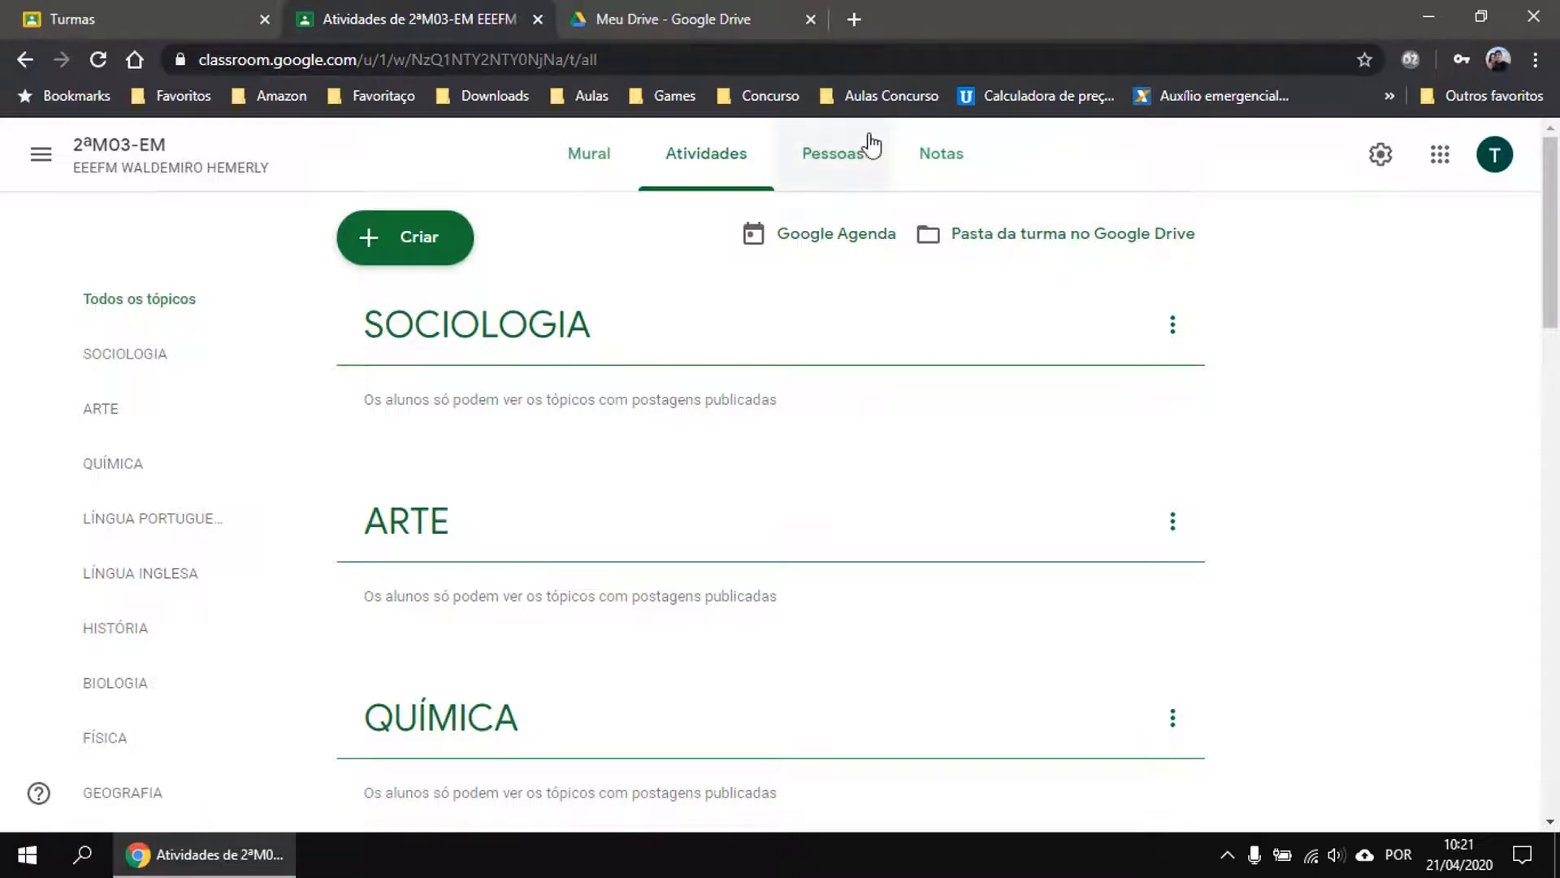
Check the empty Notas gradebook, then return to the 2ªM03-EM Mural stream.
click(939, 166)
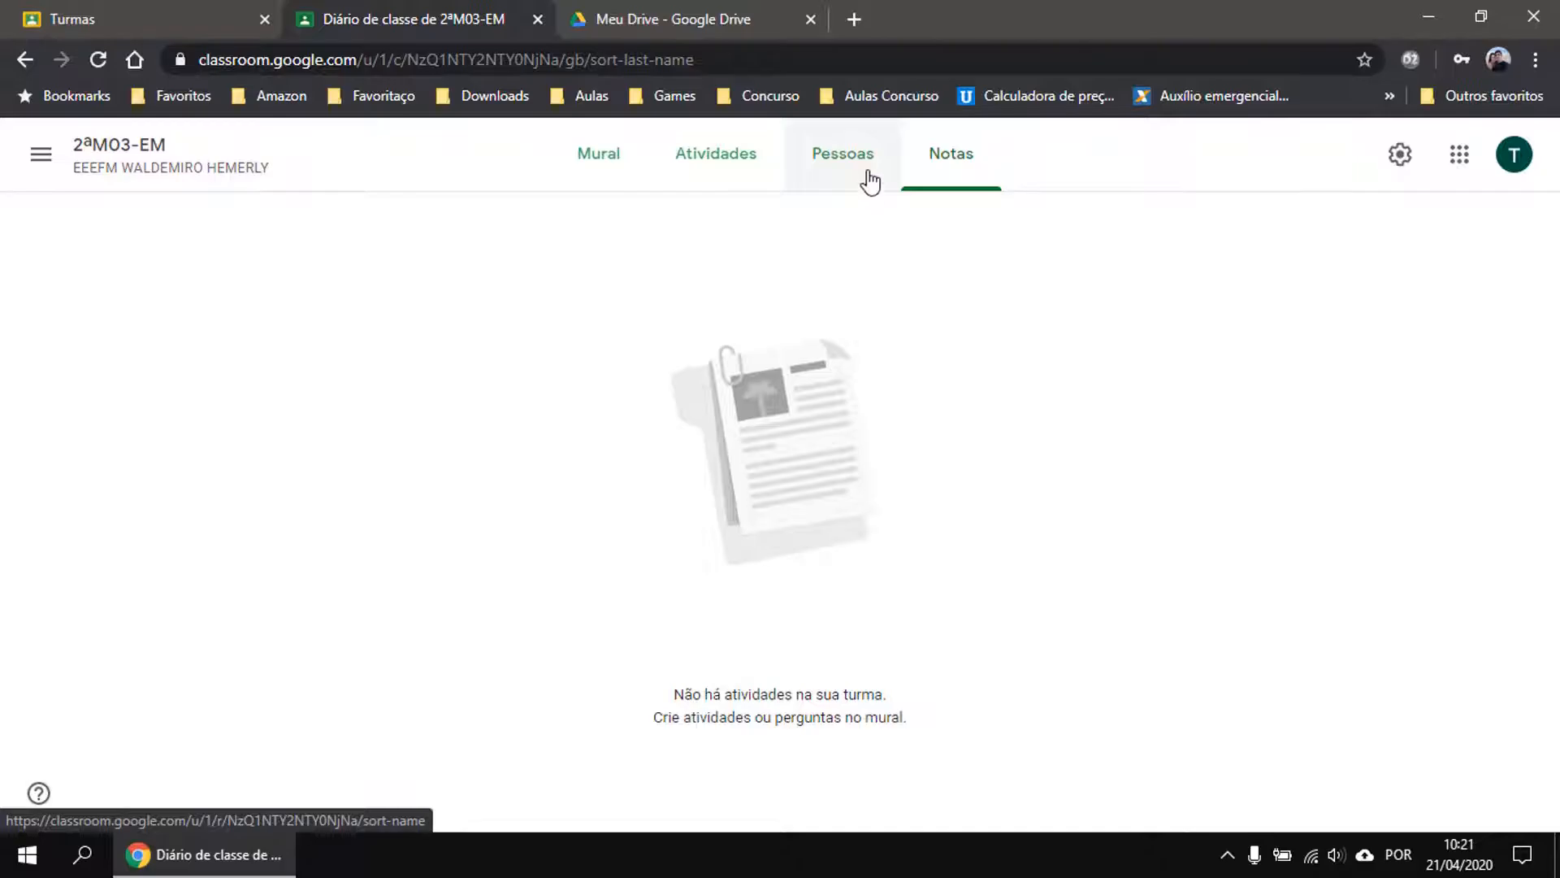
click(590, 180)
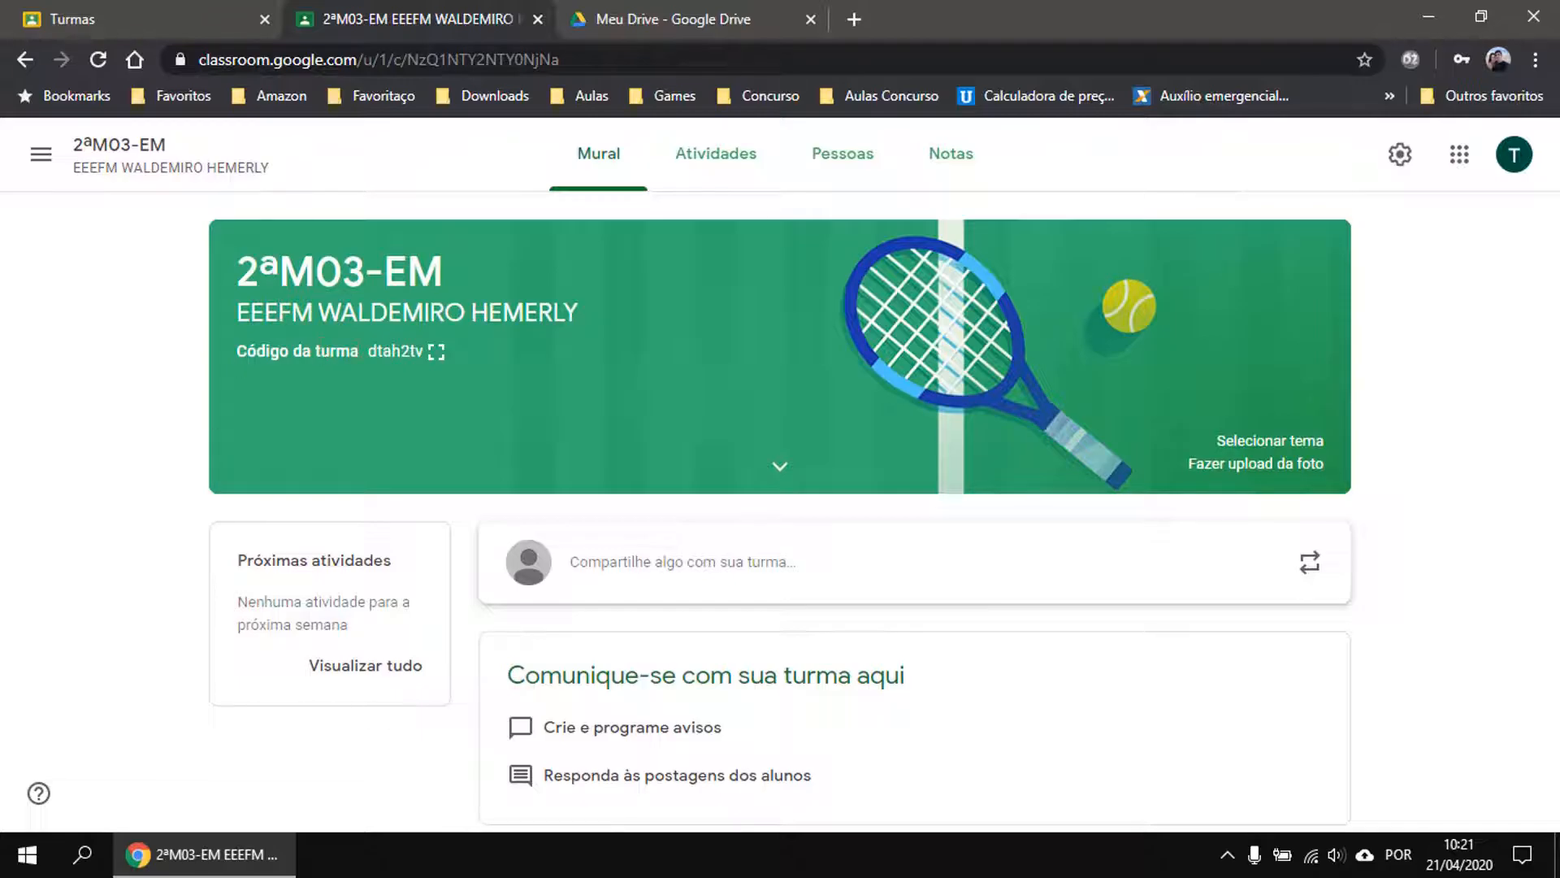
double_click(405, 352)
click(675, 19)
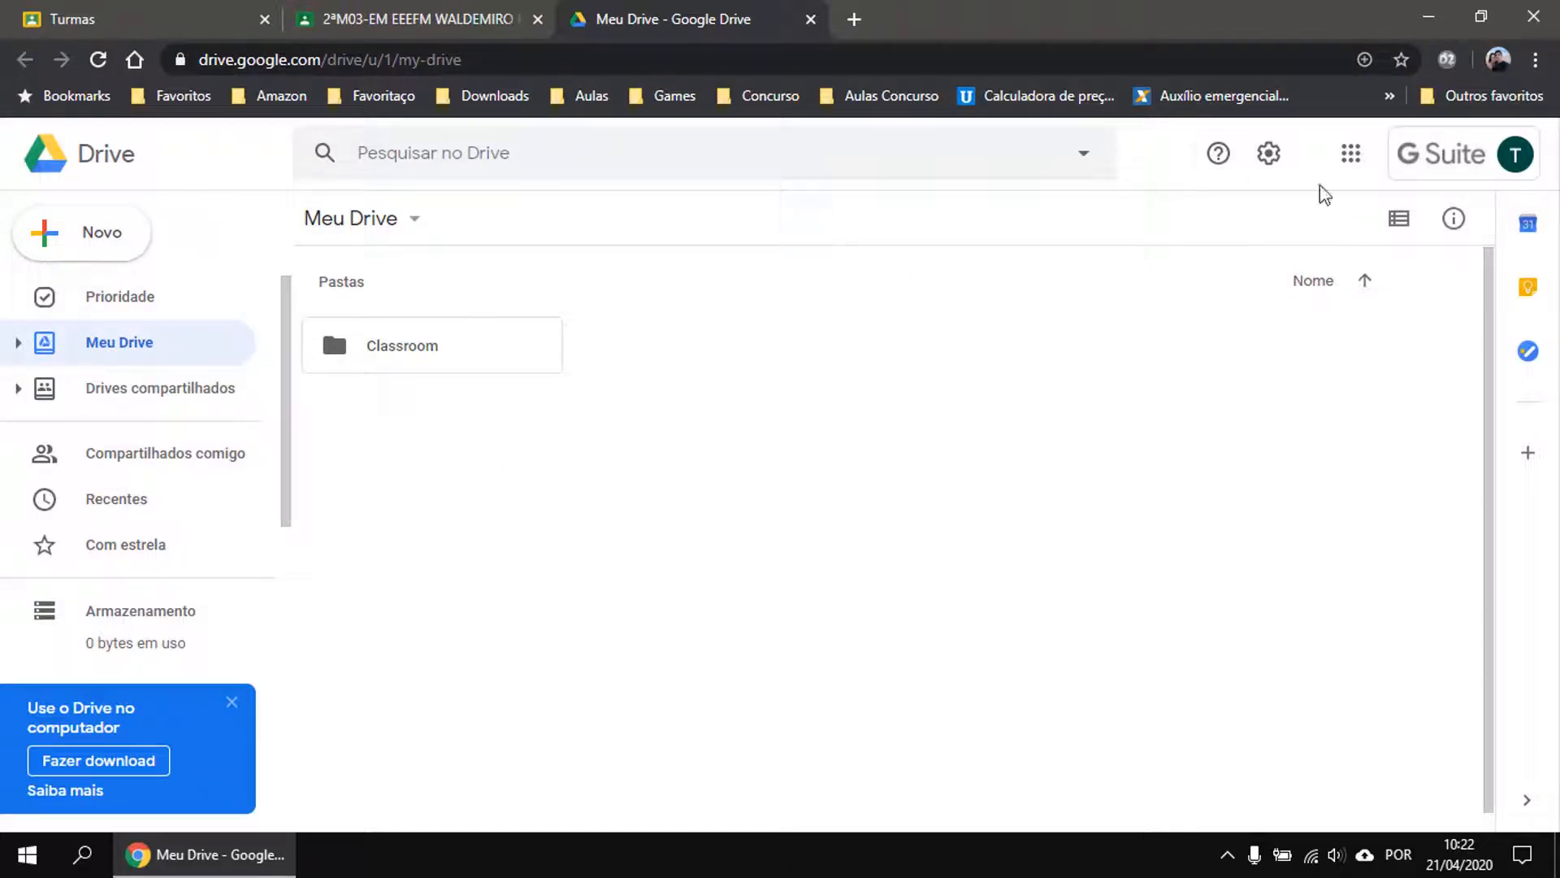
Check the account details, then open the Classroom folder and its empty 2ªM03-EM folder.
click(1515, 154)
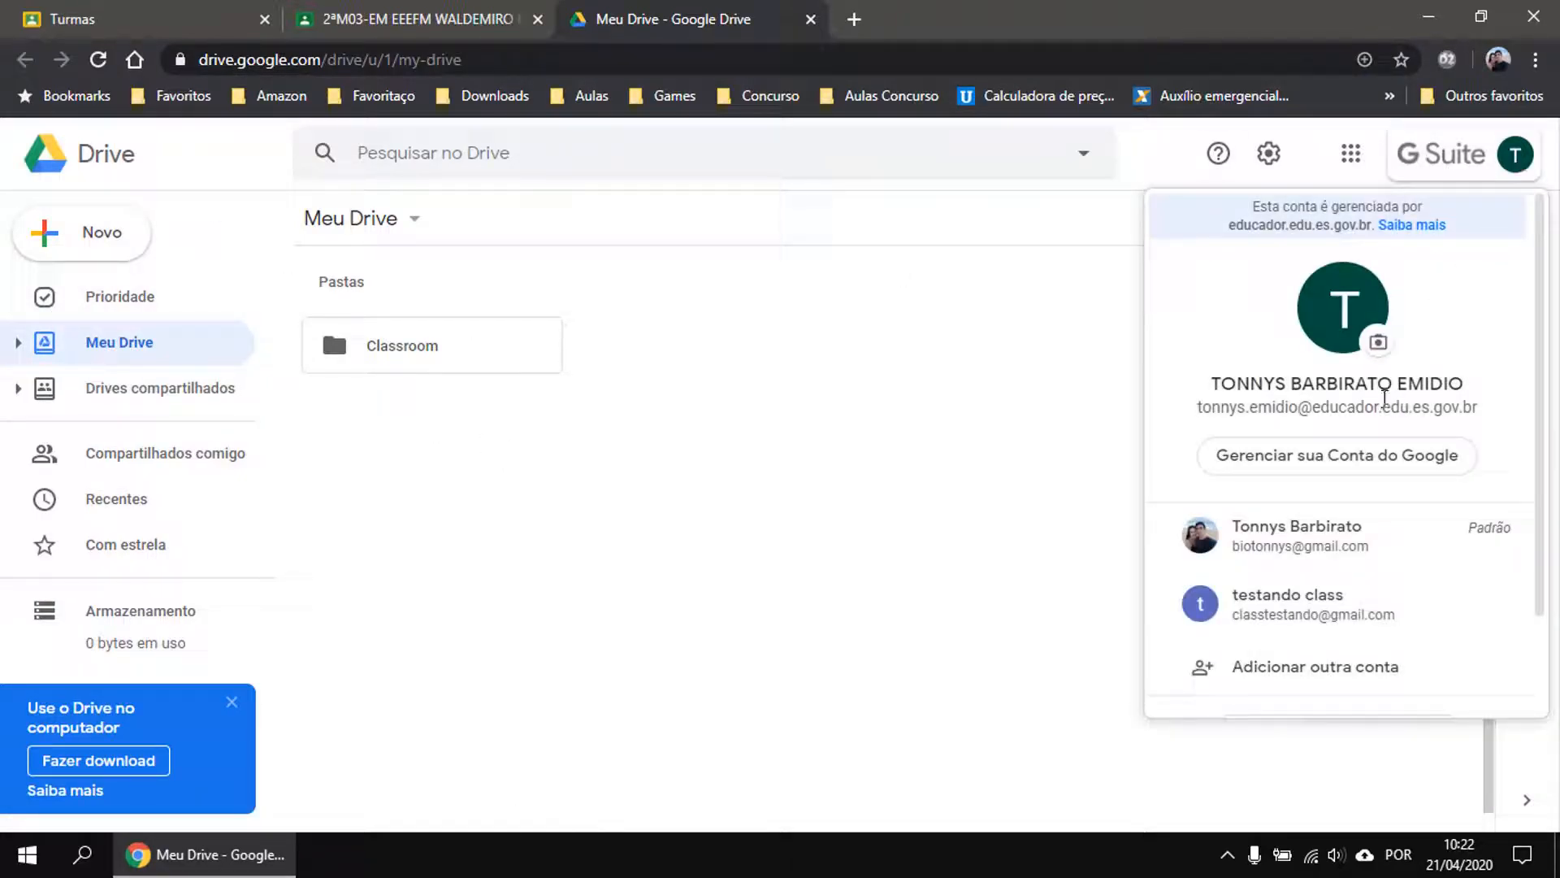
click(658, 506)
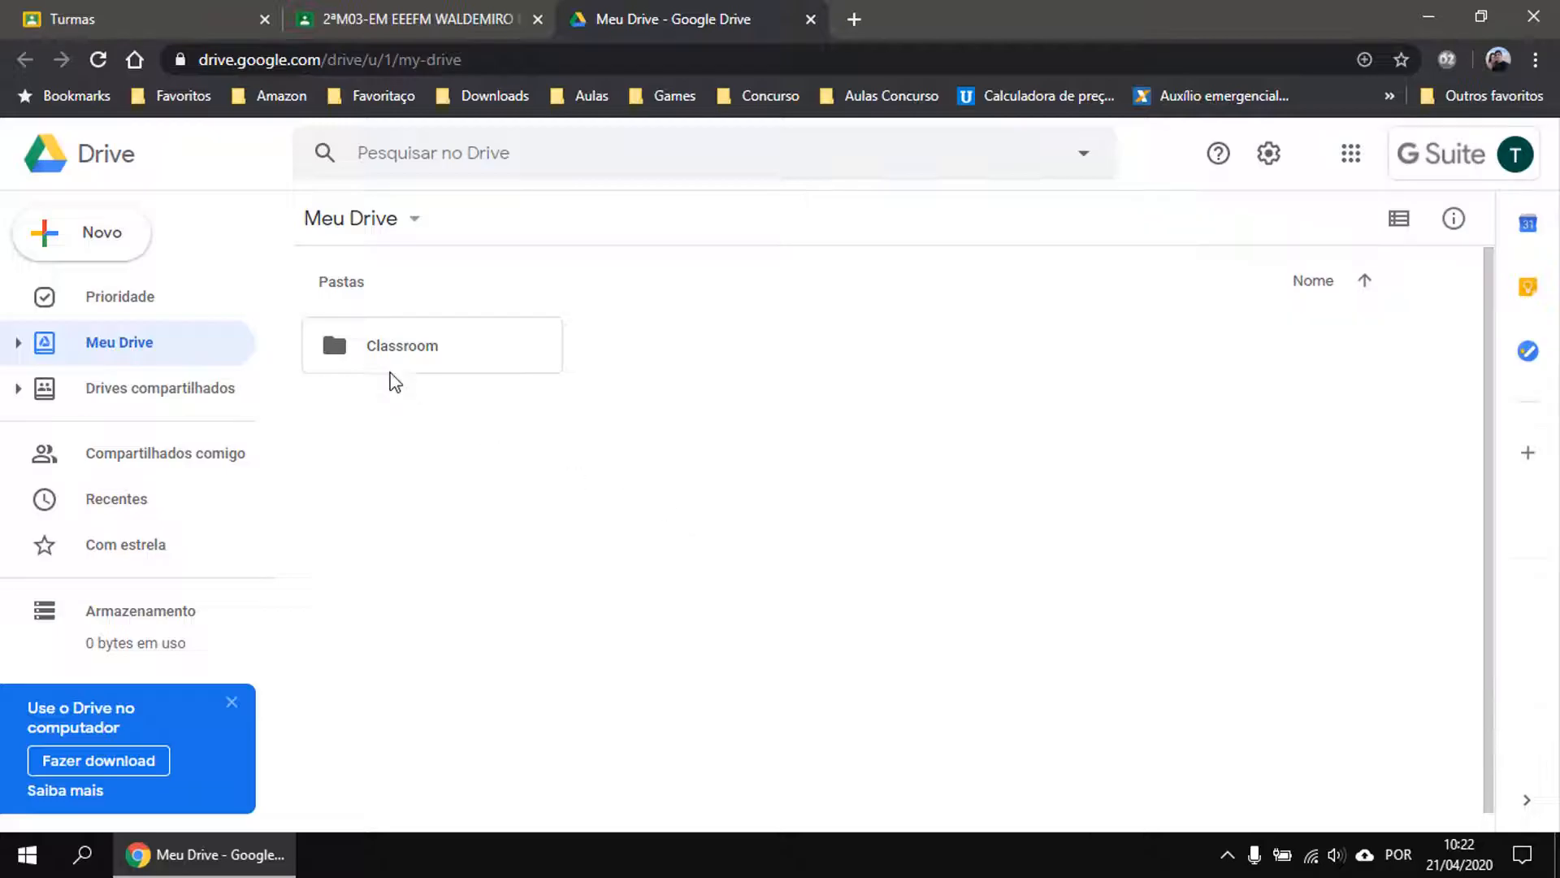
double_click(393, 344)
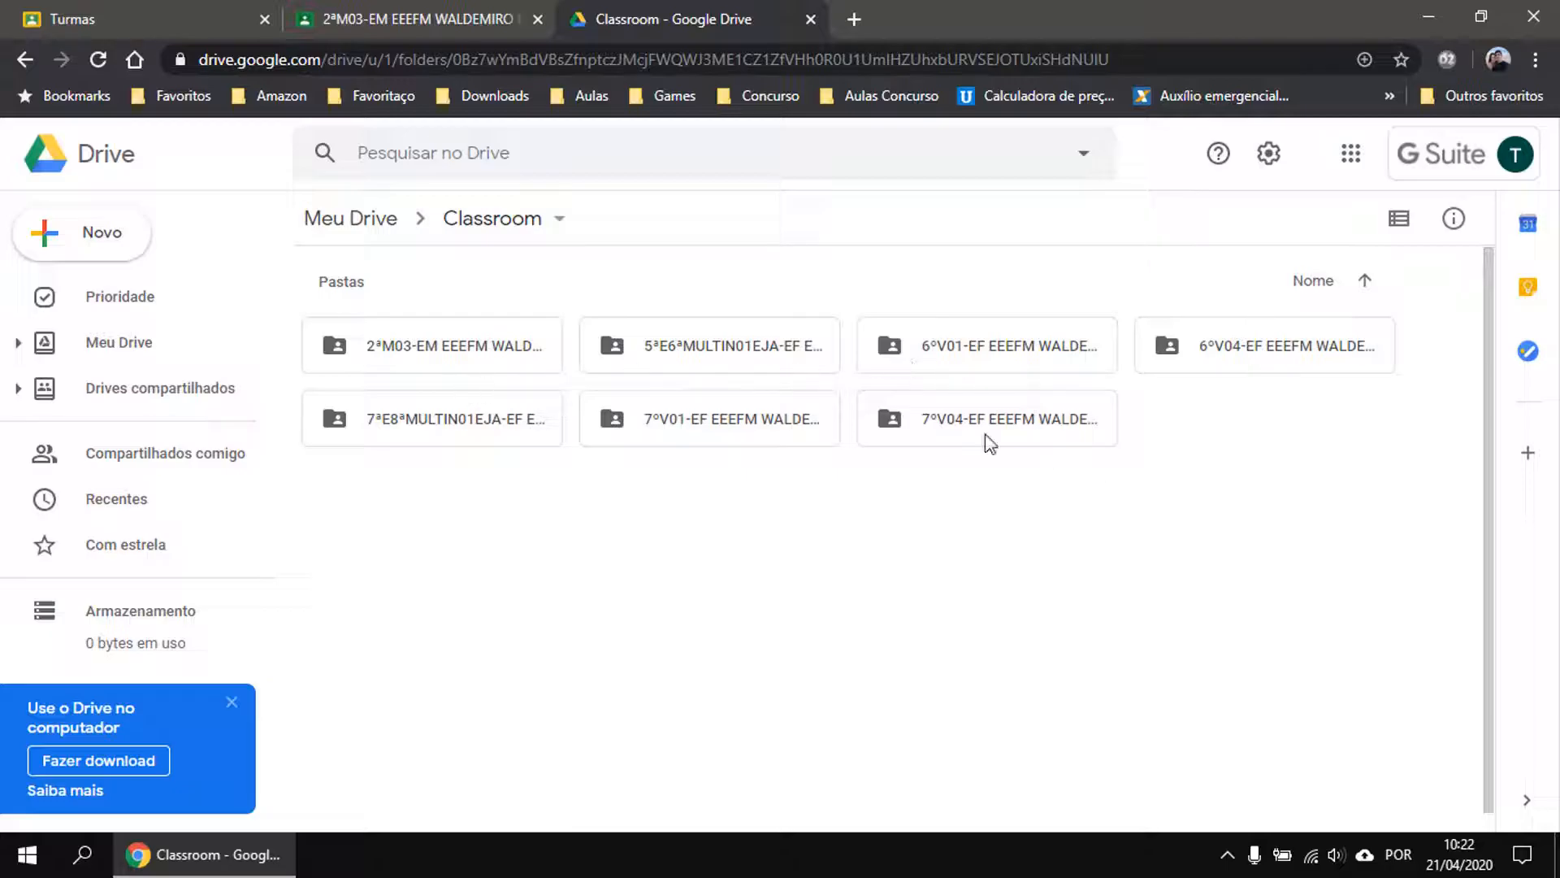
double_click(443, 360)
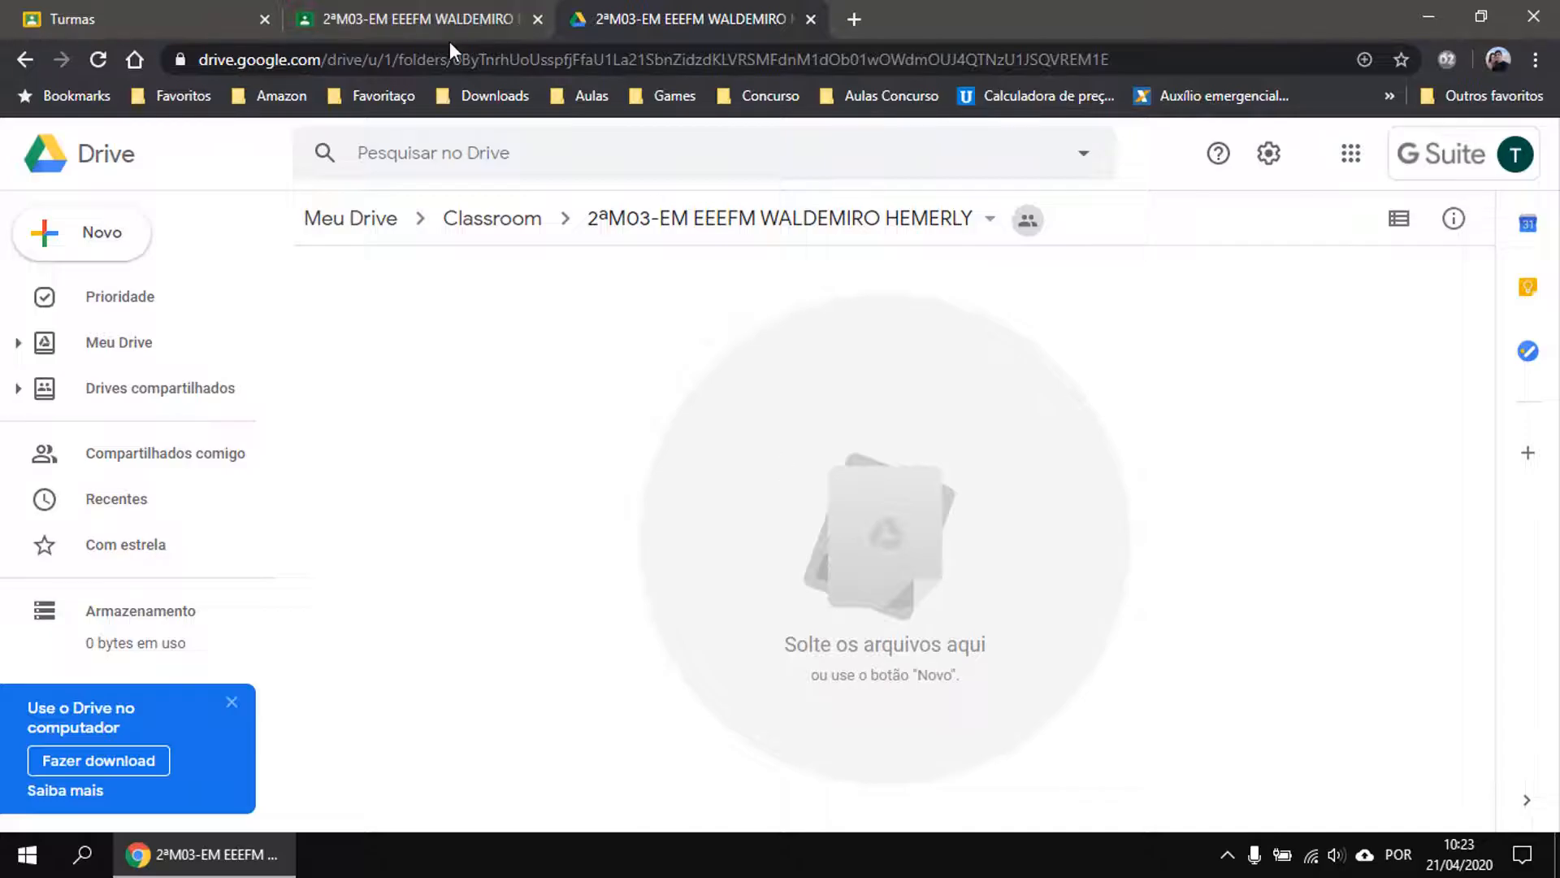
Close the Google Drive tab to return to the 2ªM03-EM Mural stream.
click(803, 22)
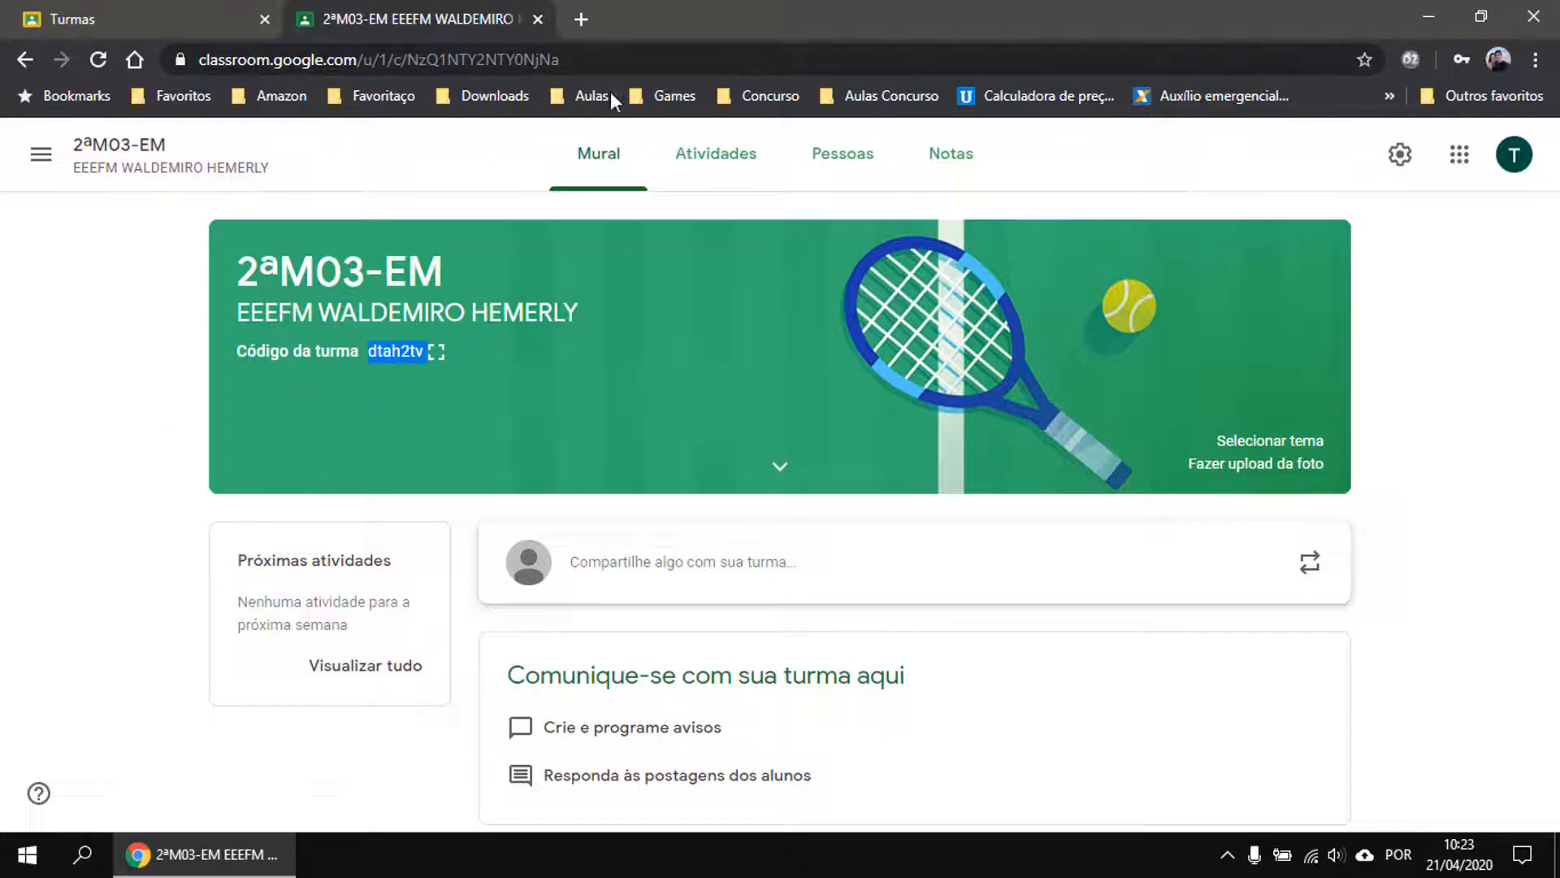
Search Google for 'apple store' in a new tab and browse through the results.
click(583, 19)
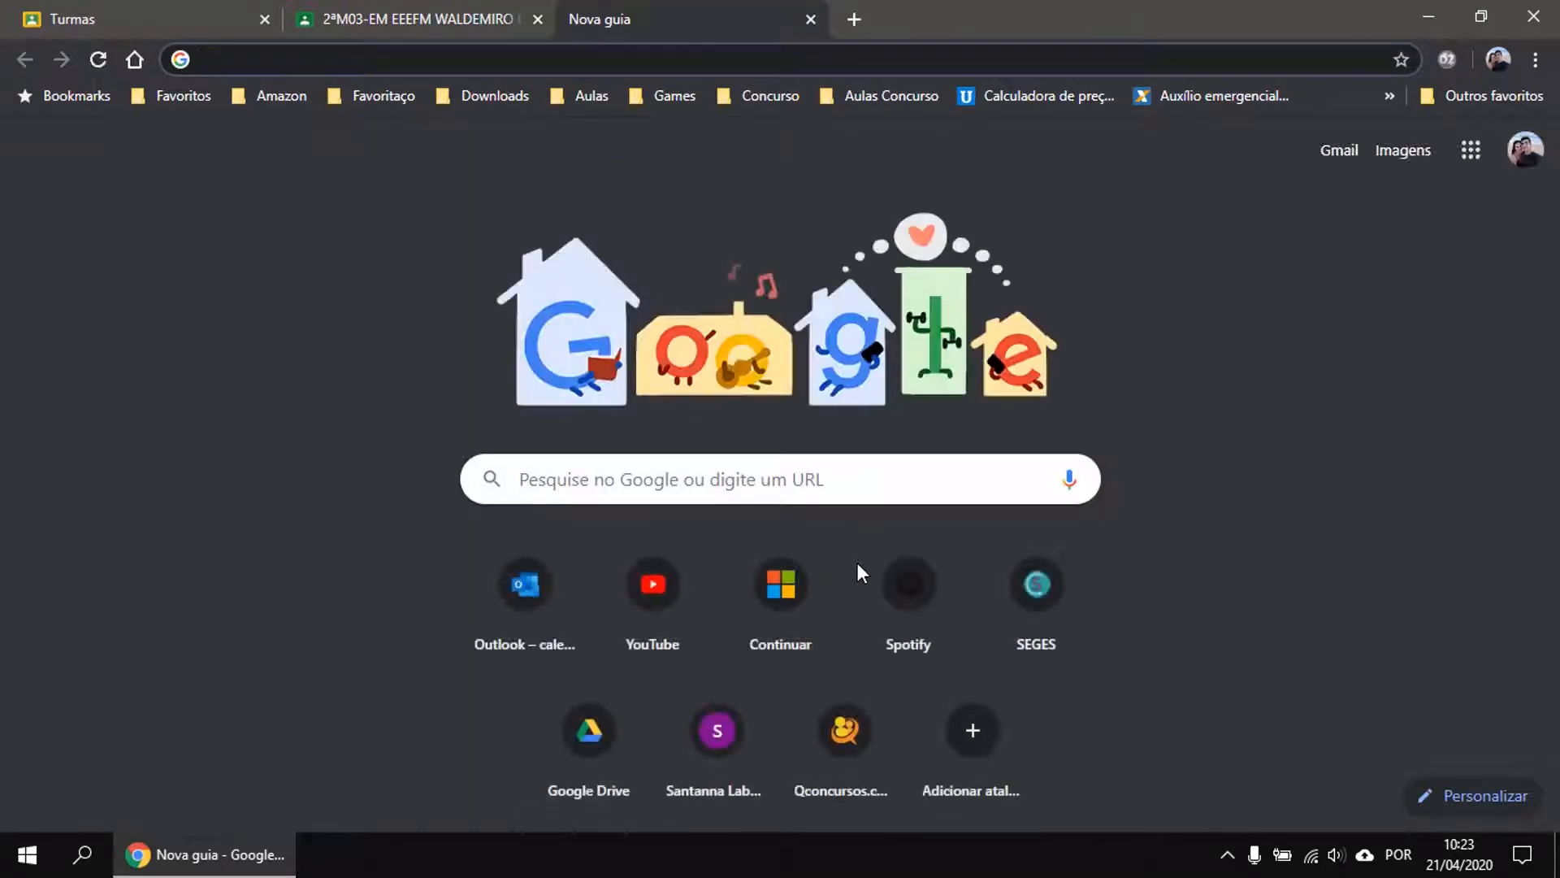
text(apple)
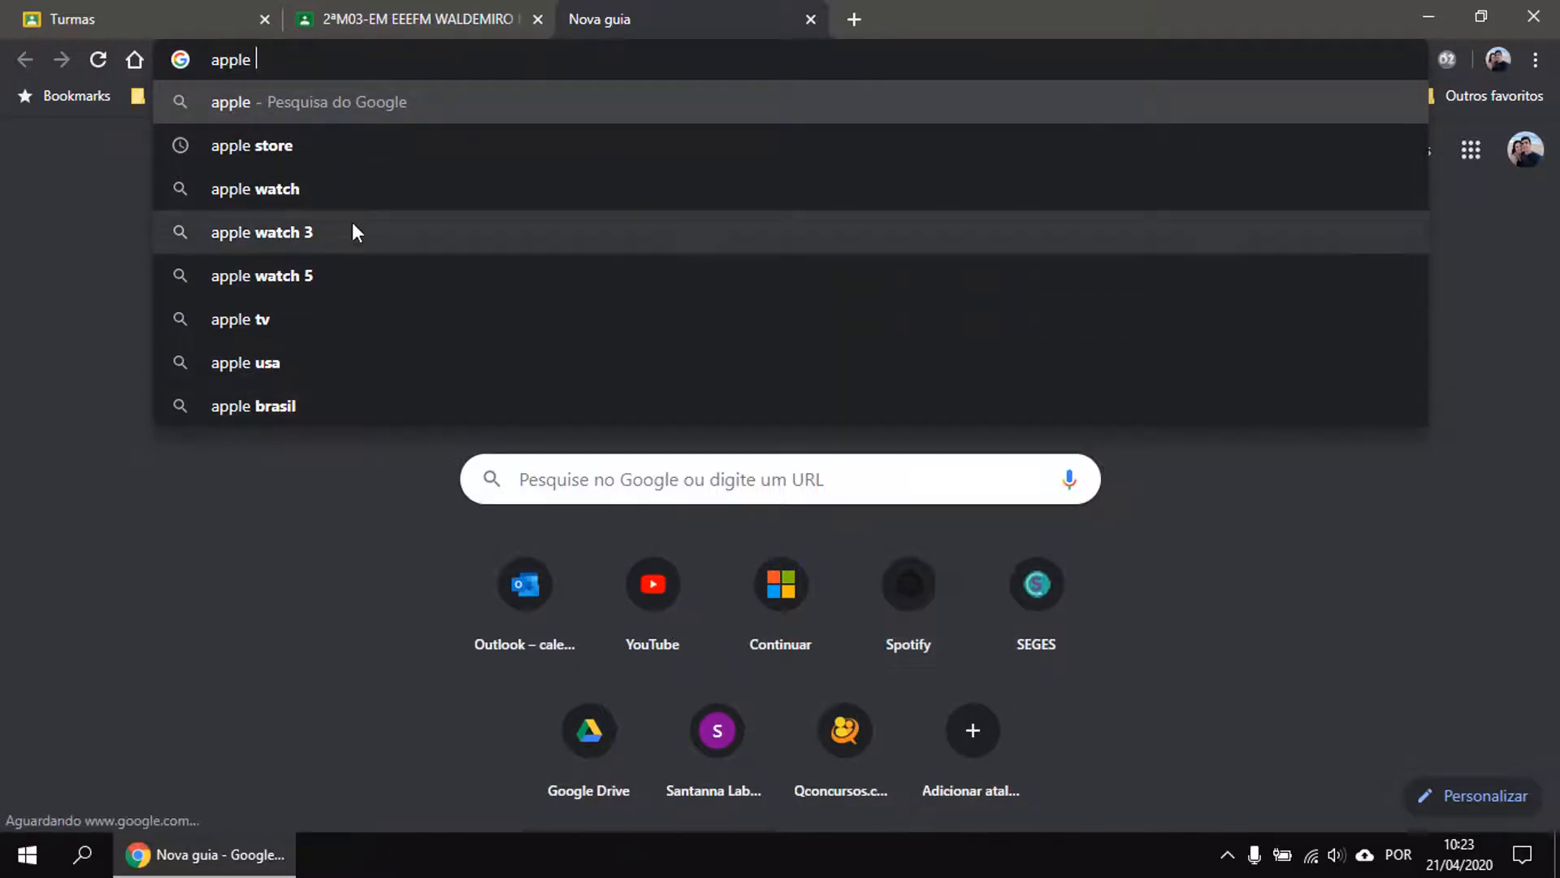
click(292, 146)
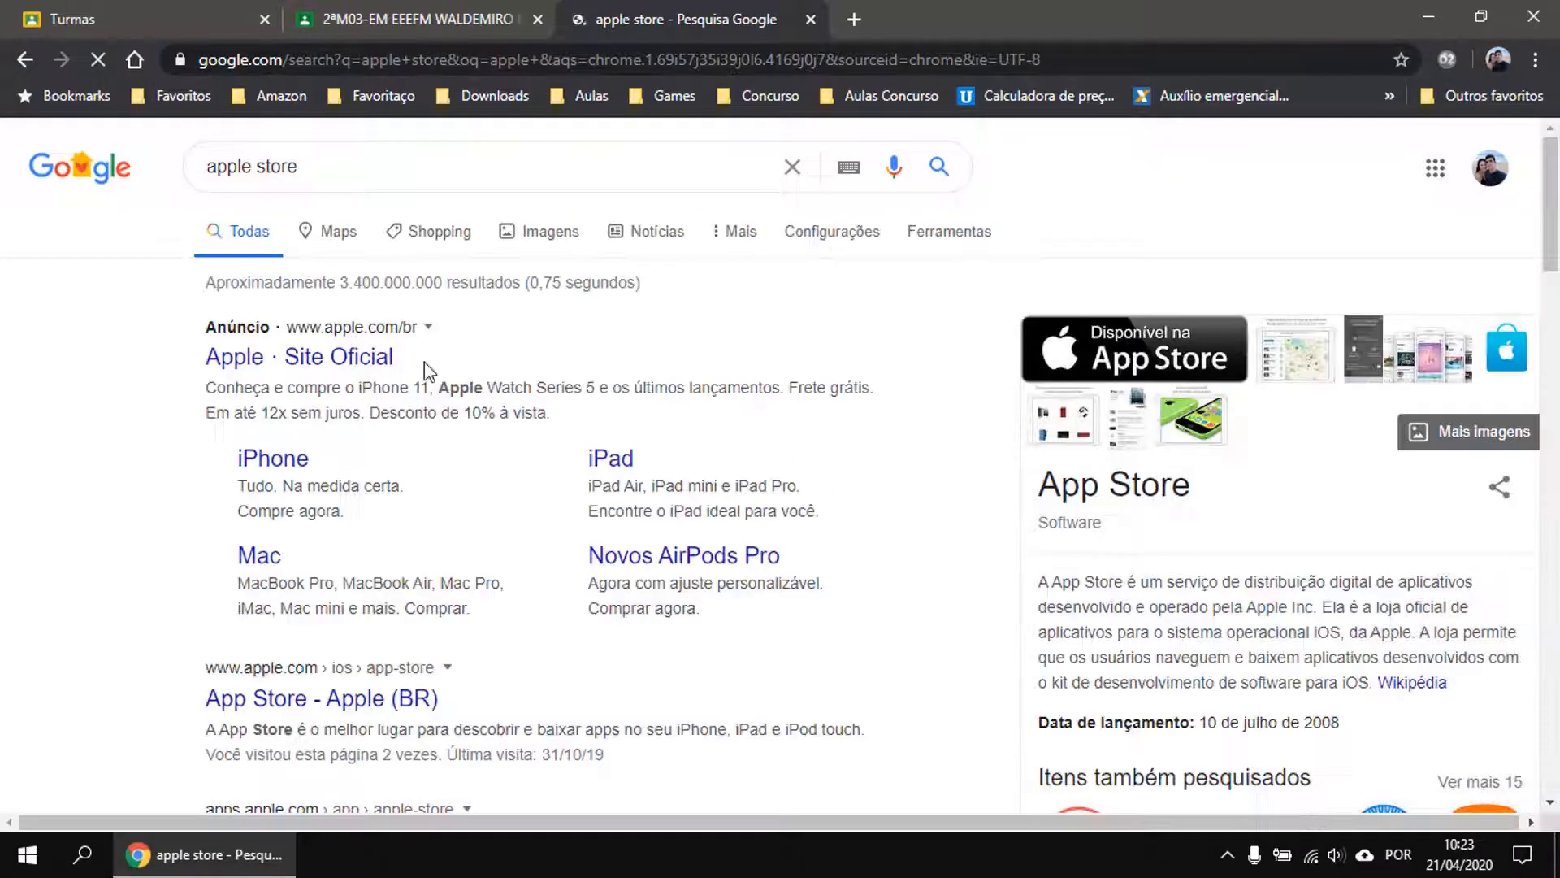
scroll(483, 666, down, 5)
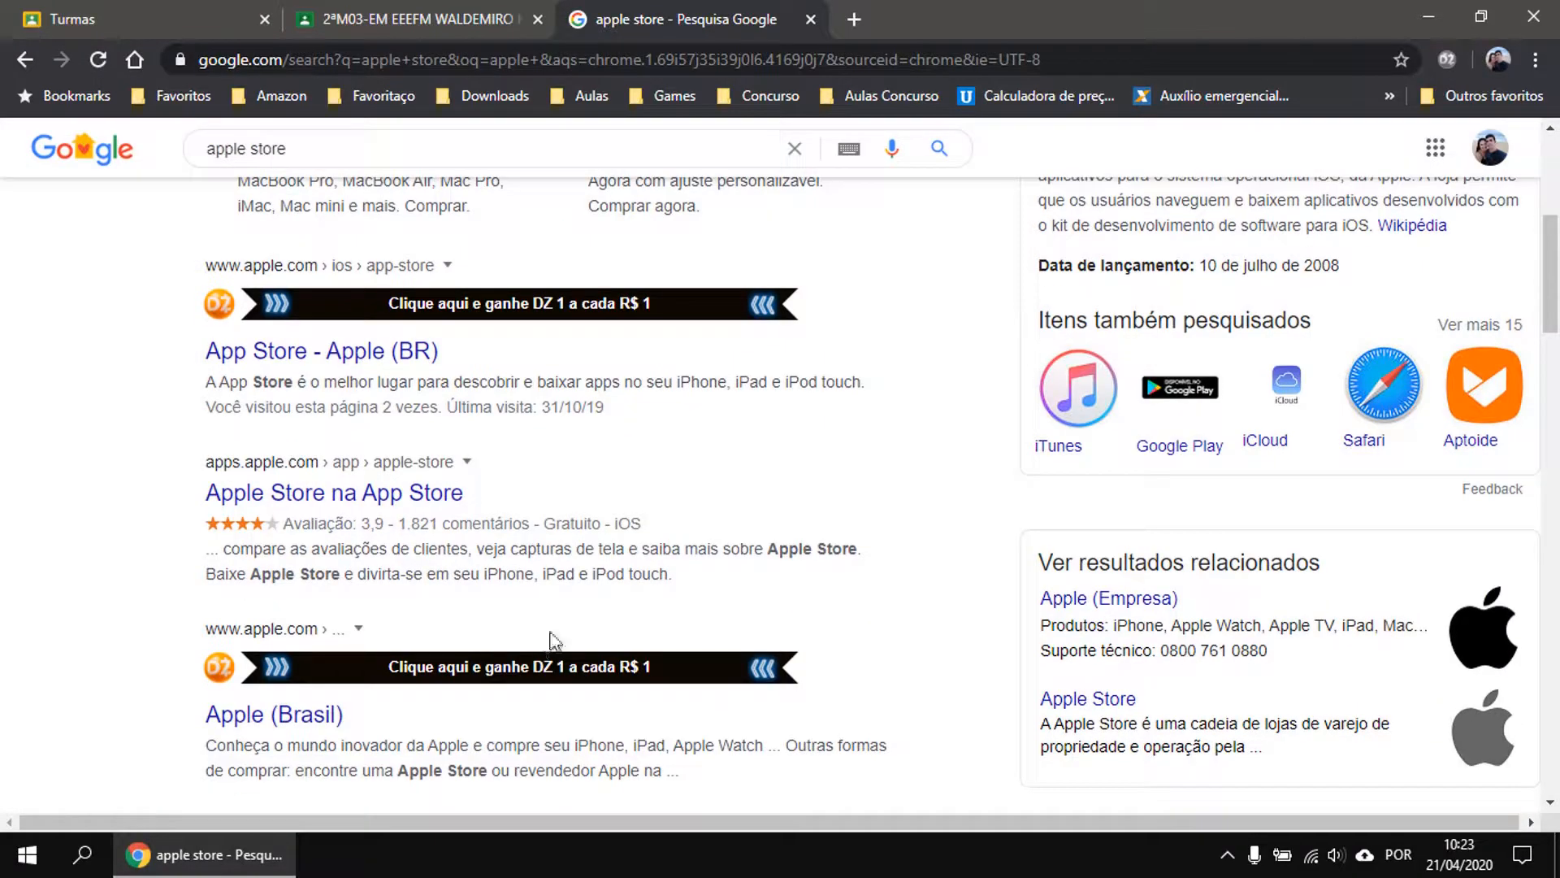
scroll(566, 633, down, 5)
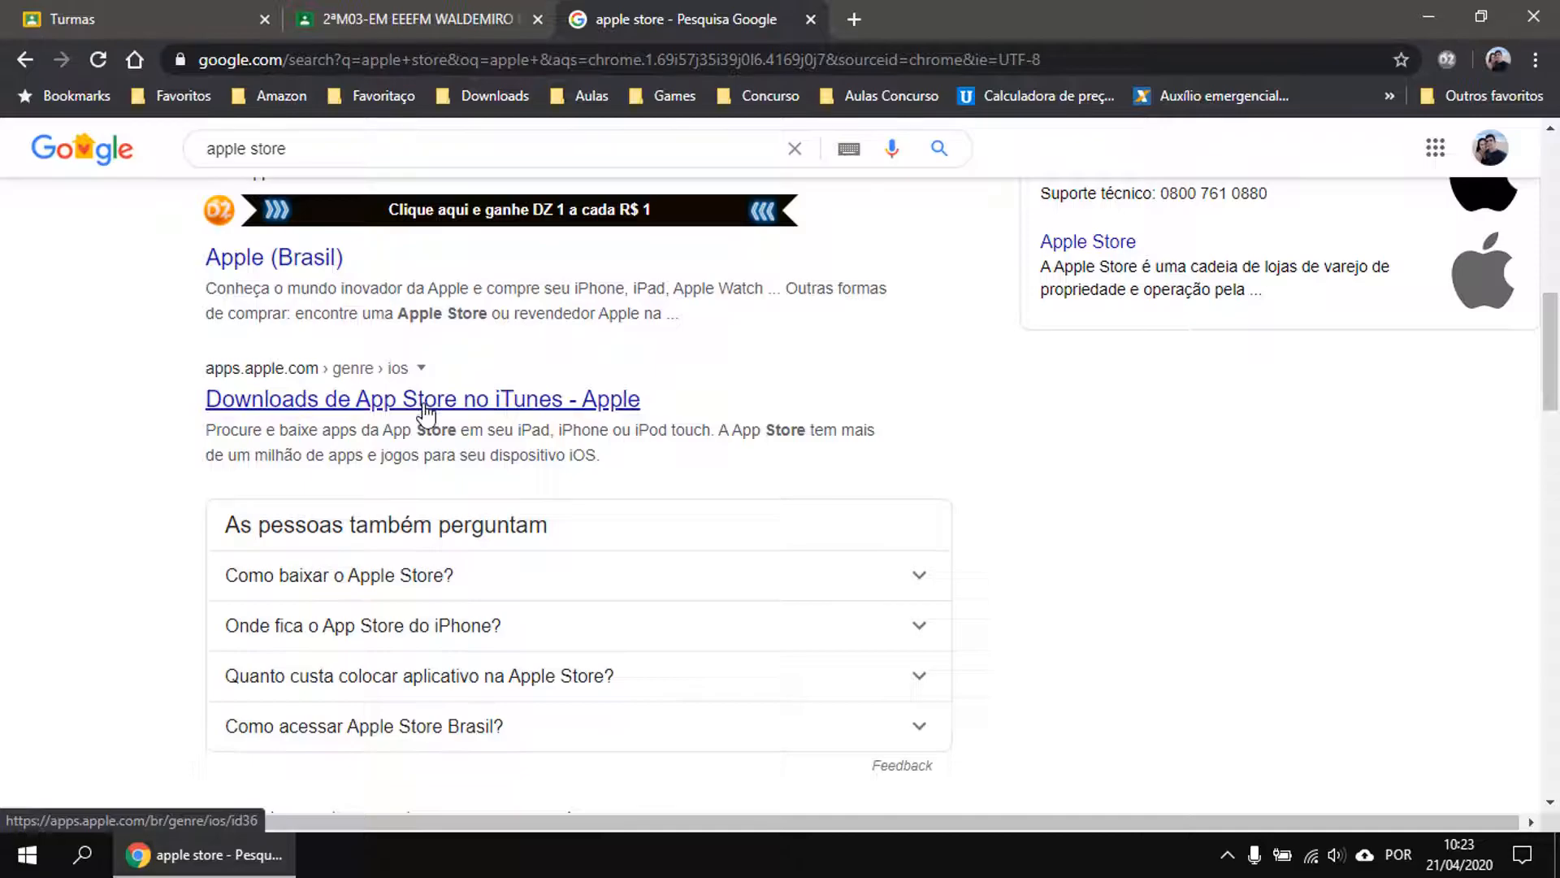
scroll(498, 486, up, 4)
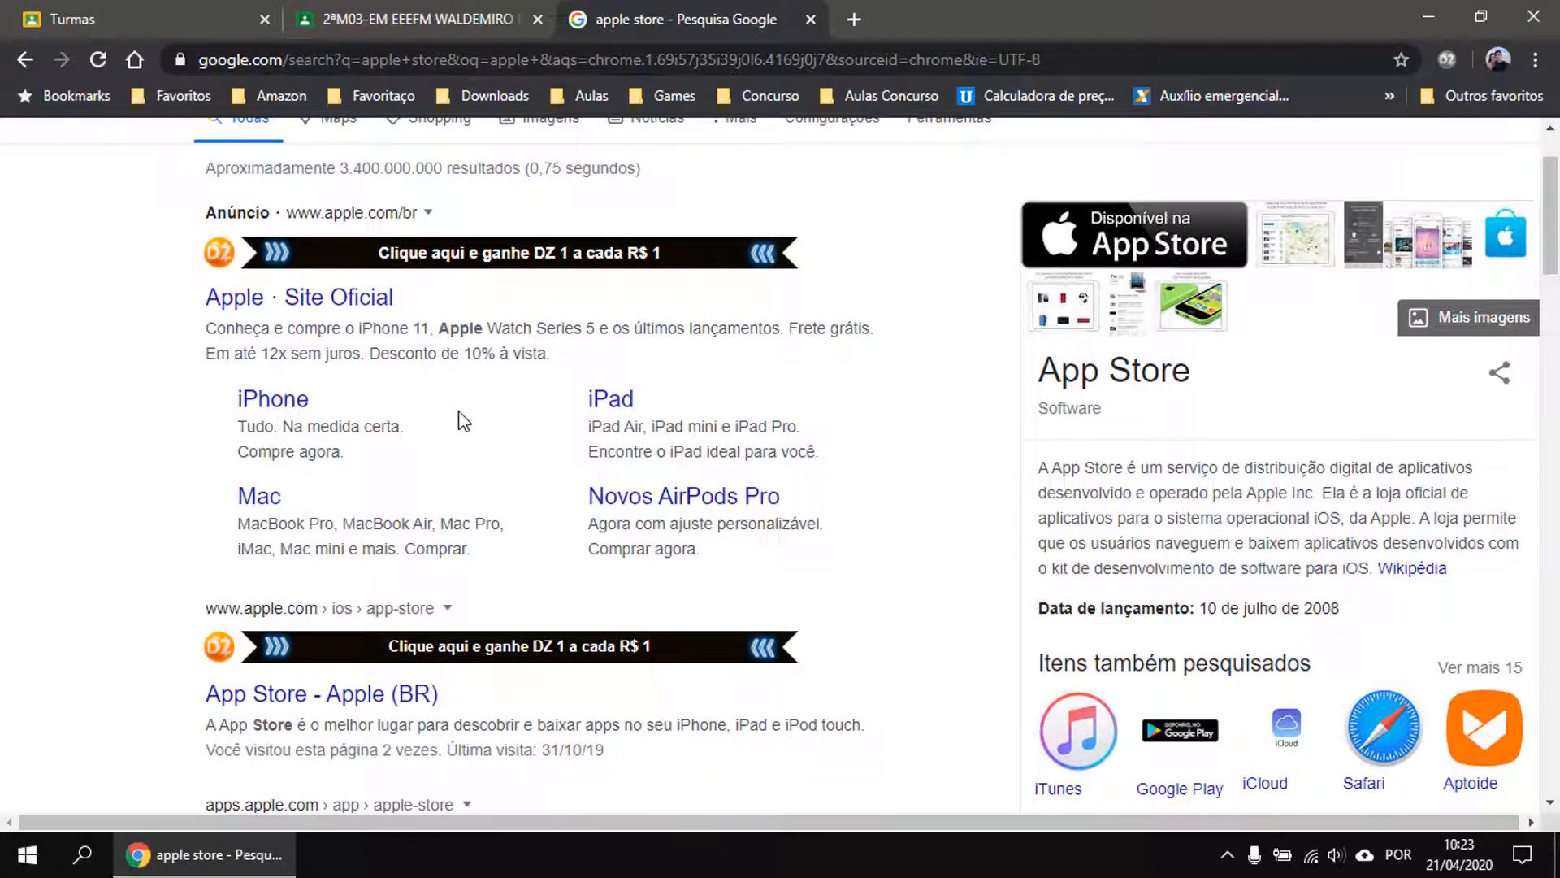
scroll(475, 450, down, 15)
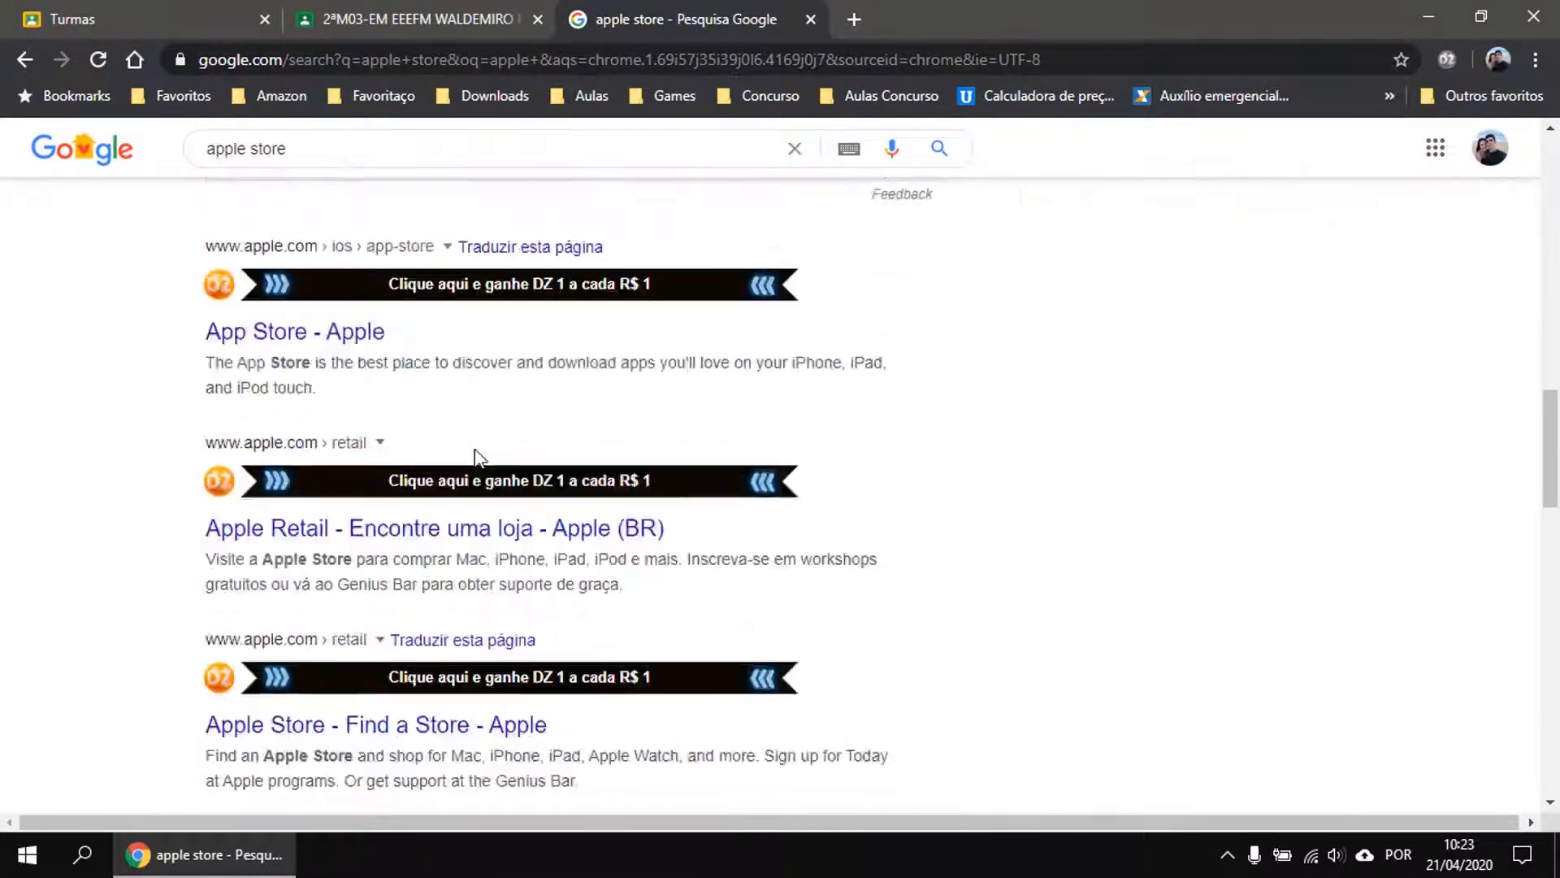
scroll(475, 449, down, 11)
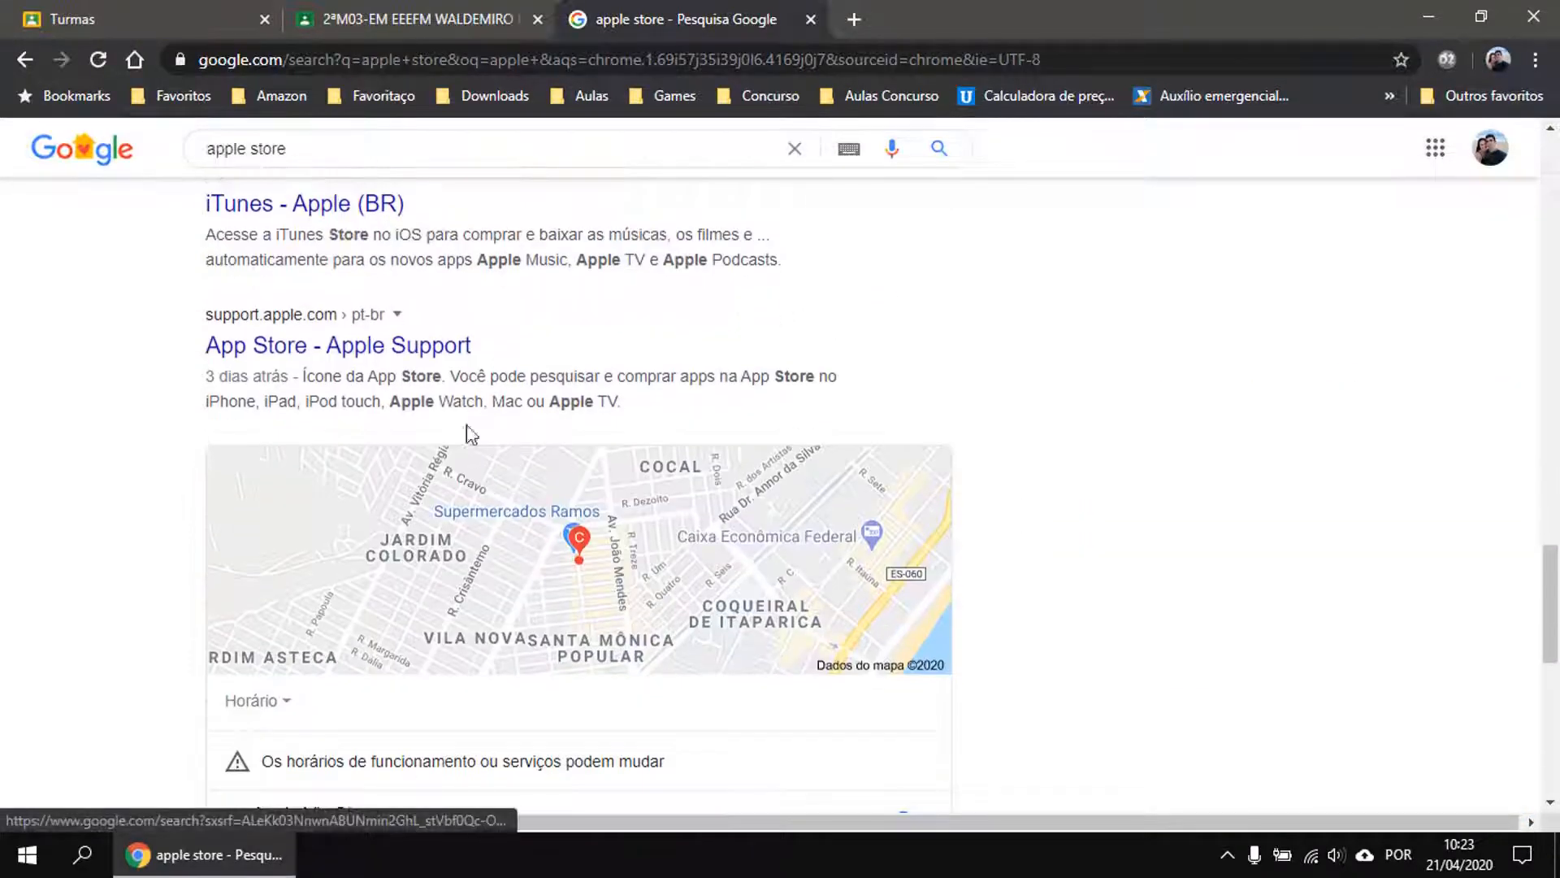
scroll(431, 366, down, 9)
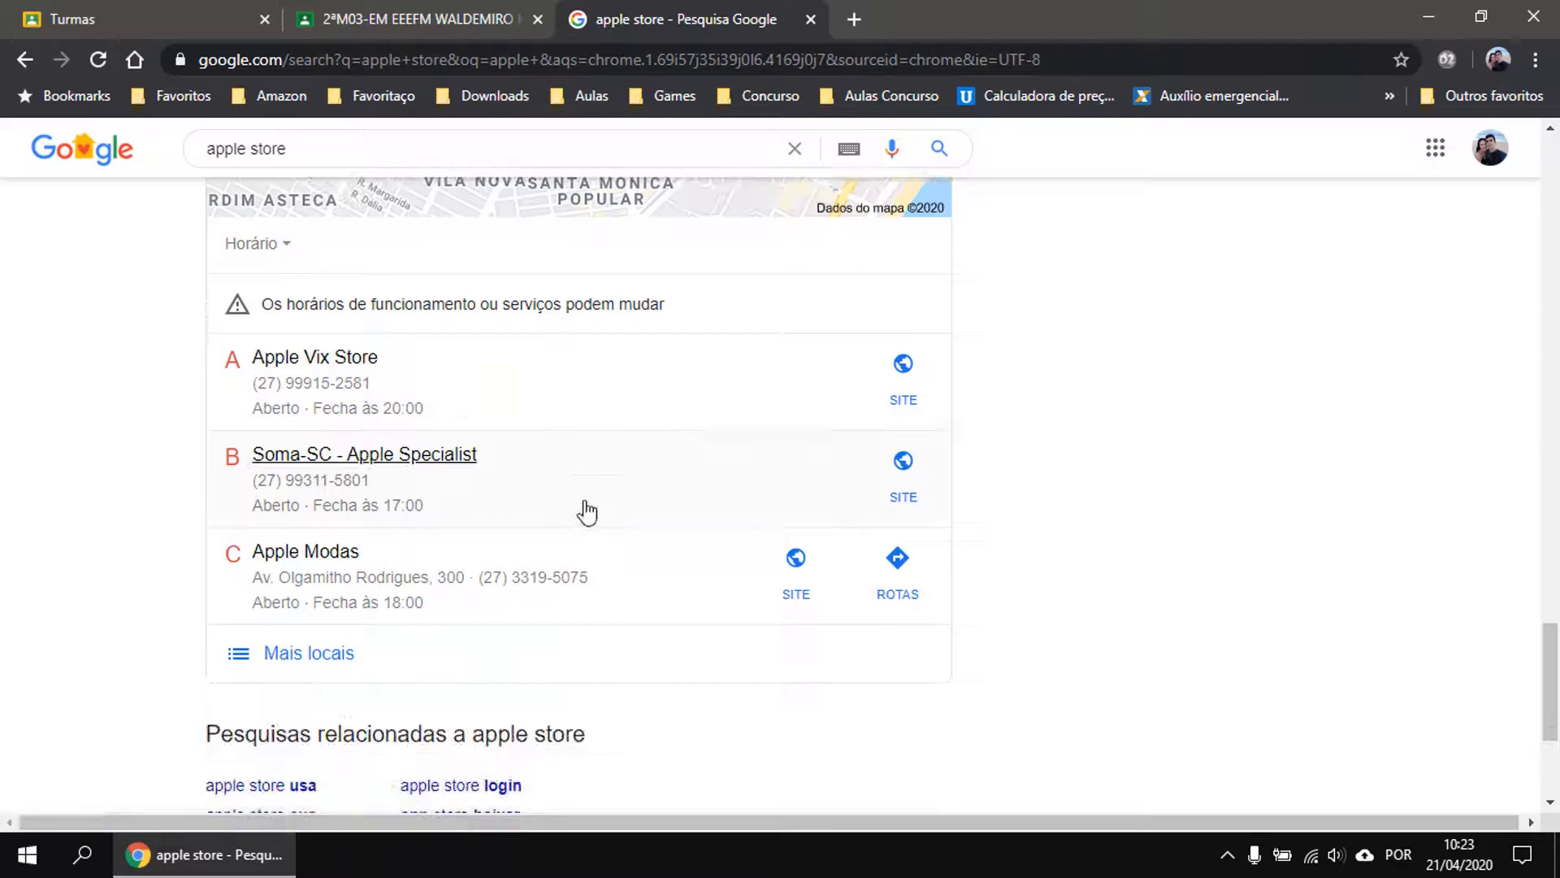
scroll(582, 491, up, 10)
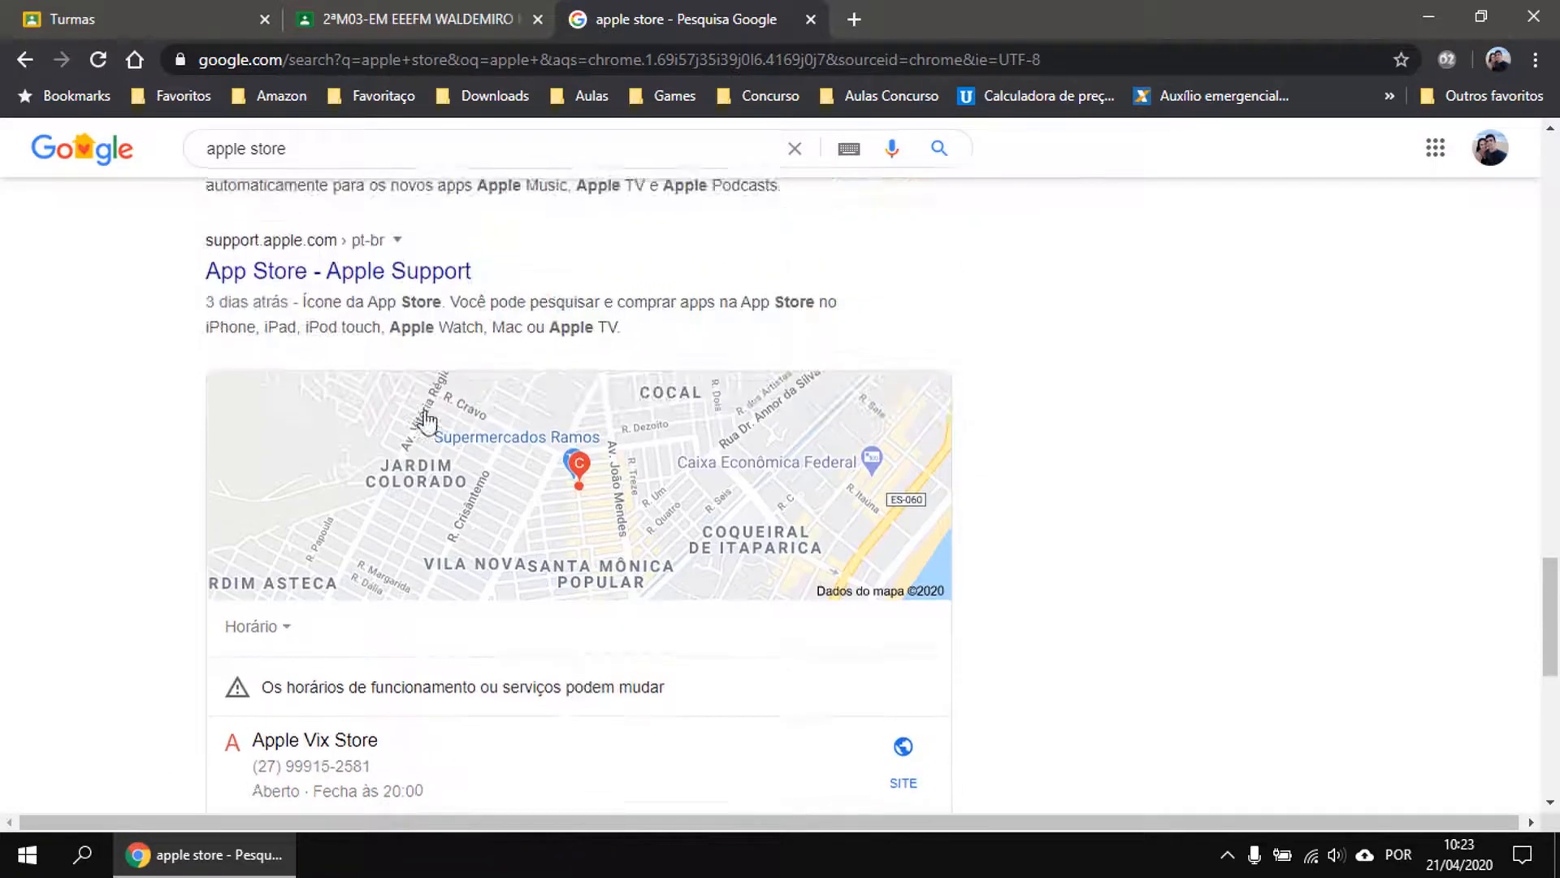
scroll(414, 524, up, 4)
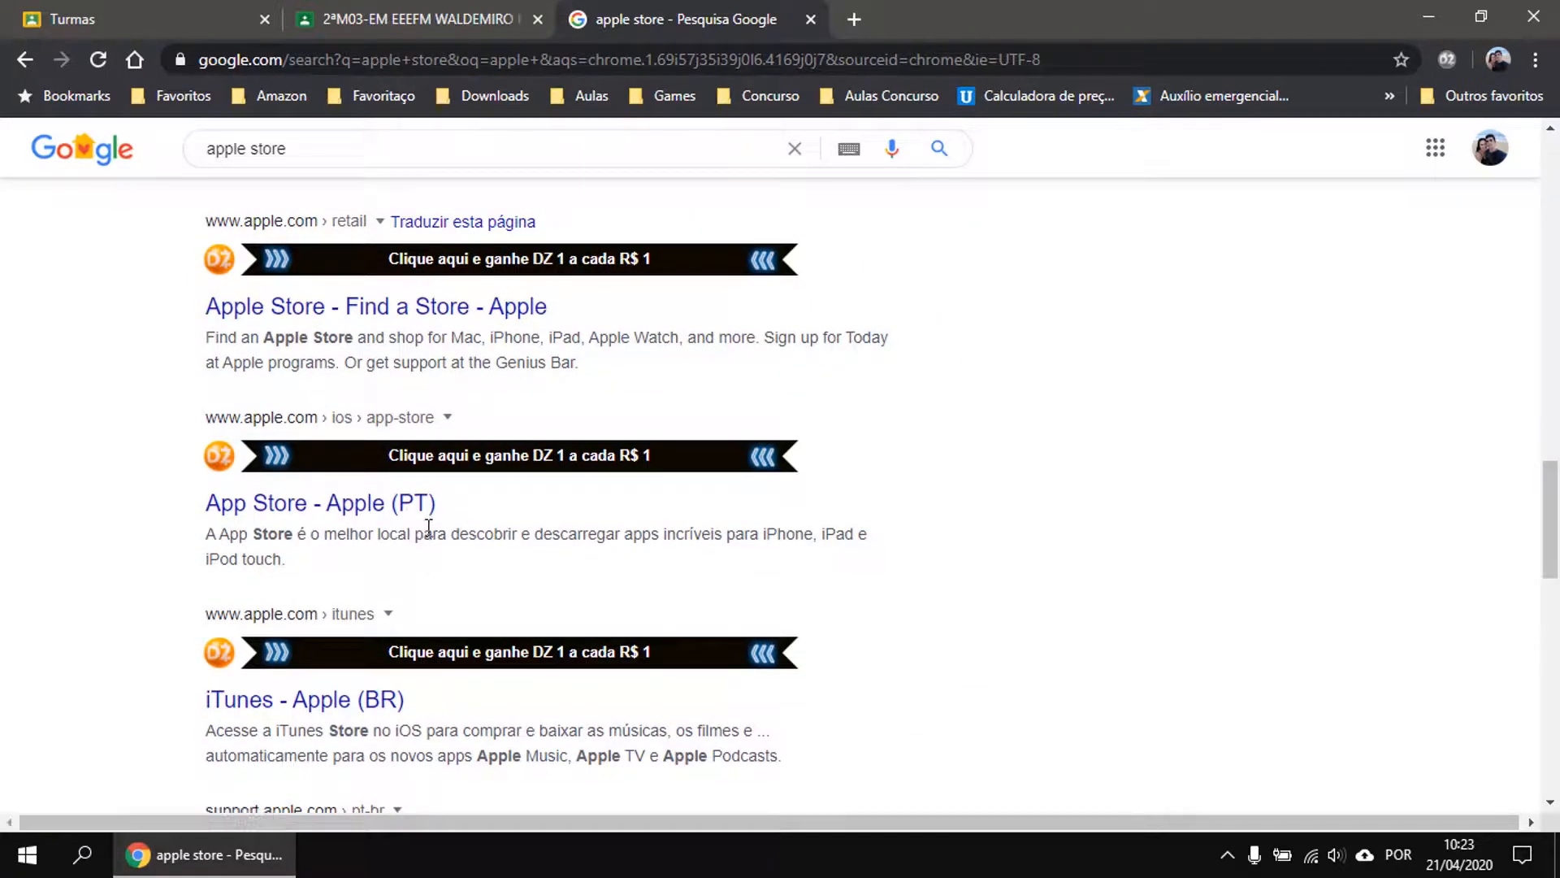
scroll(429, 527, up, 4)
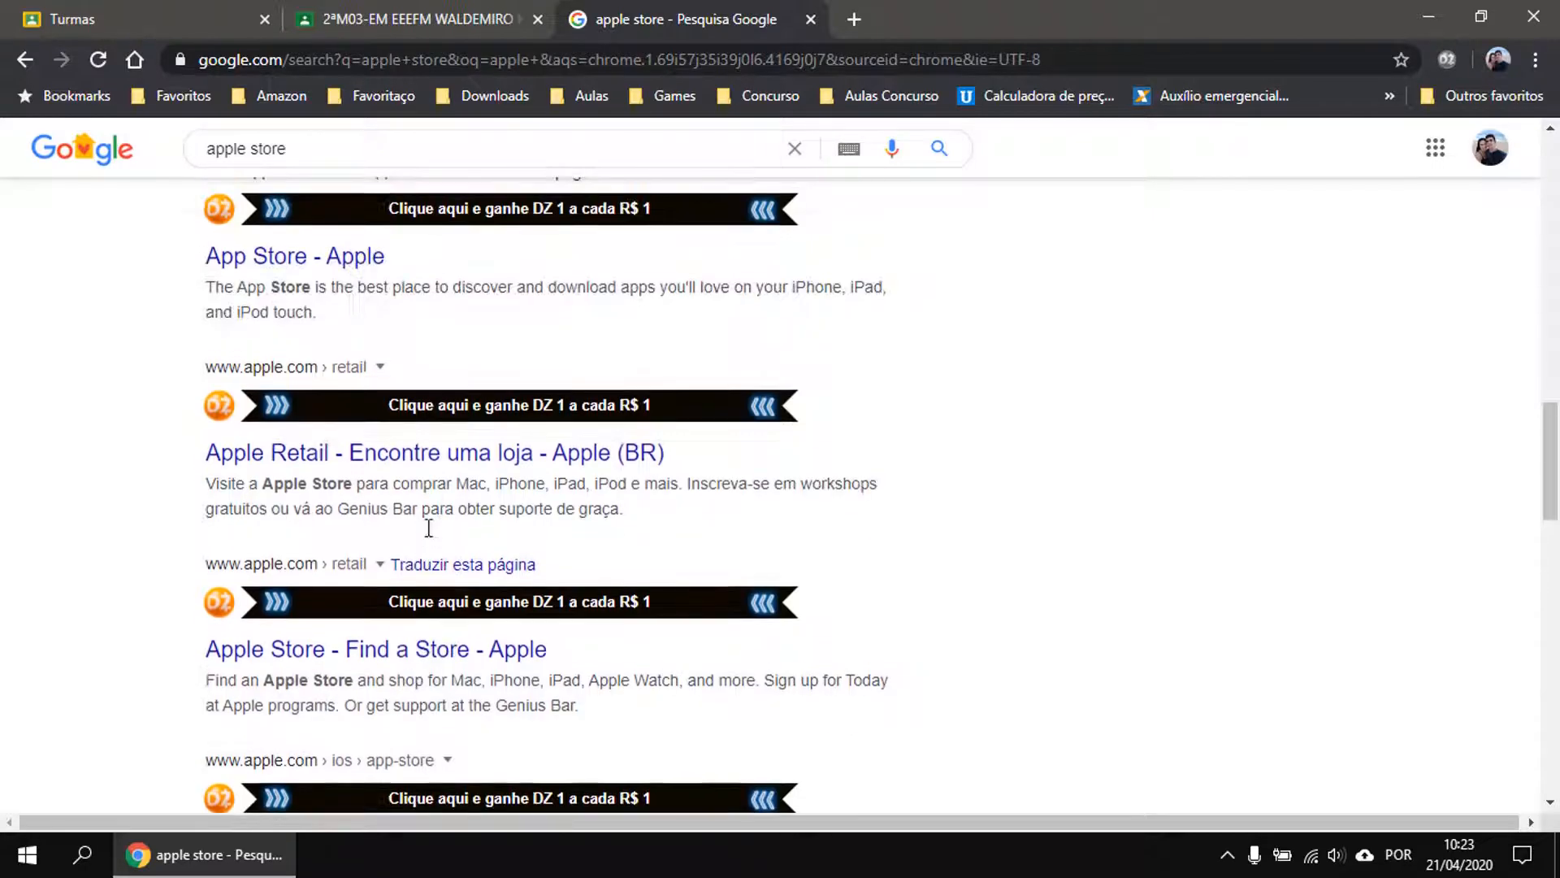
scroll(429, 528, up, 5)
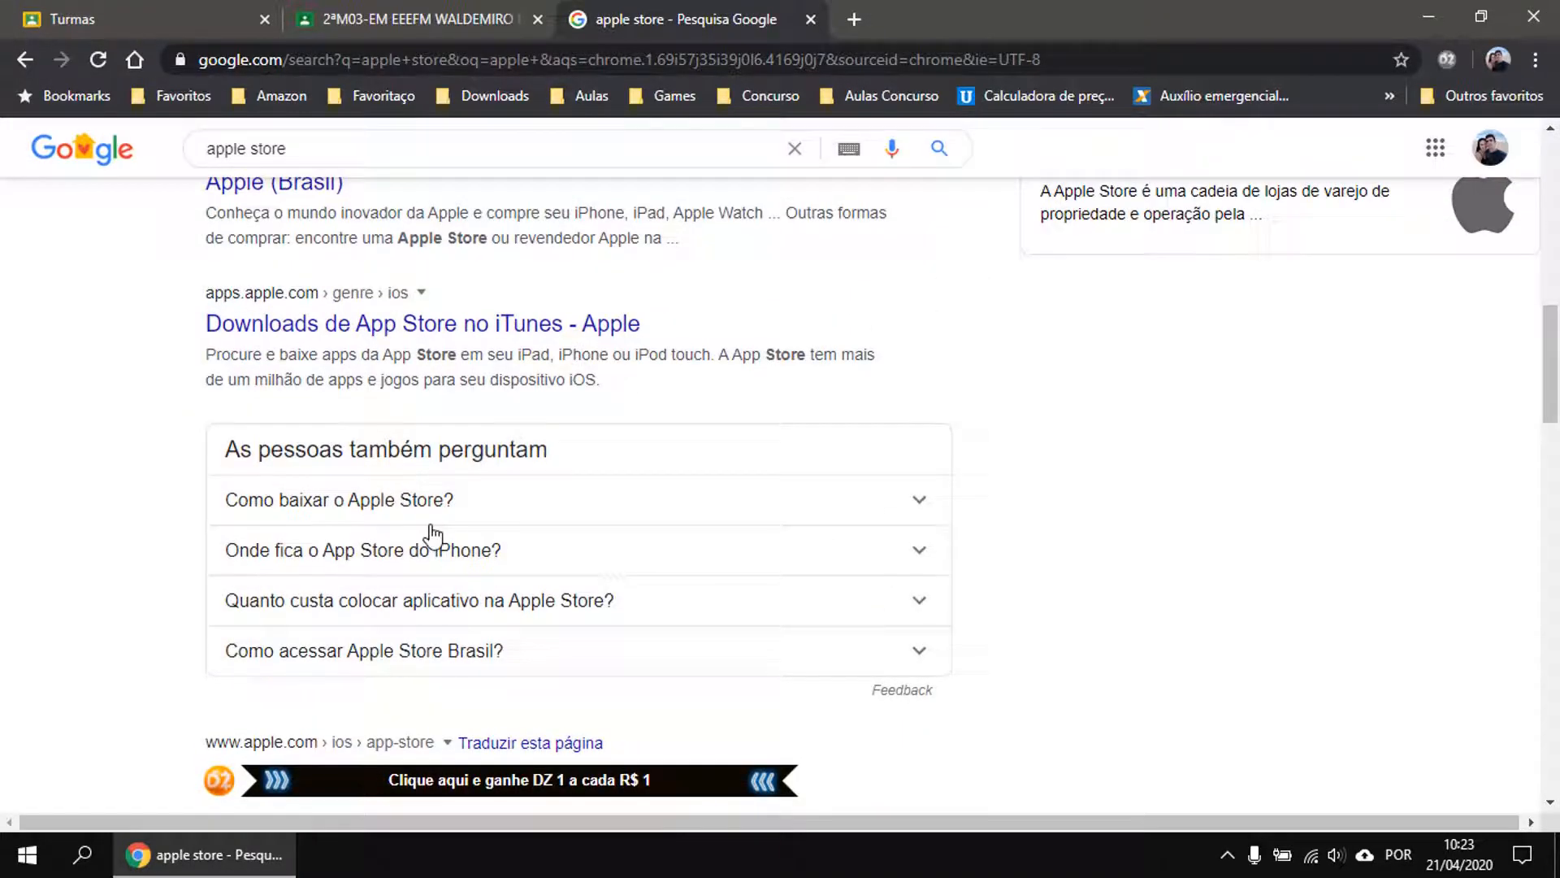
Open the 'Downloads de App Store no iTunes' result and its App Store category listing.
click(344, 322)
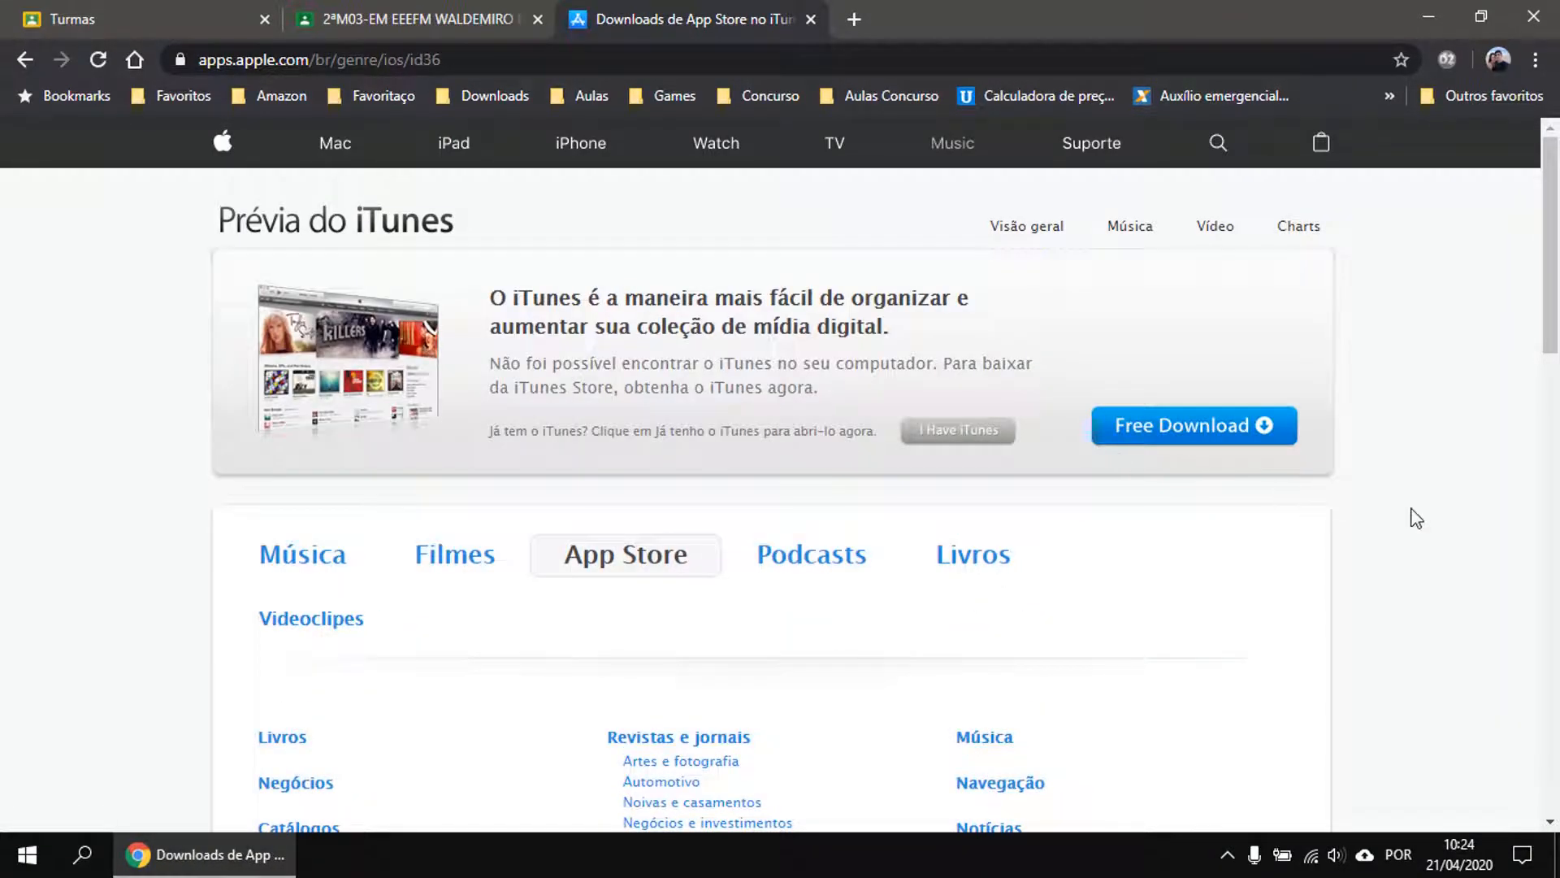
scroll(1416, 519, down, 3)
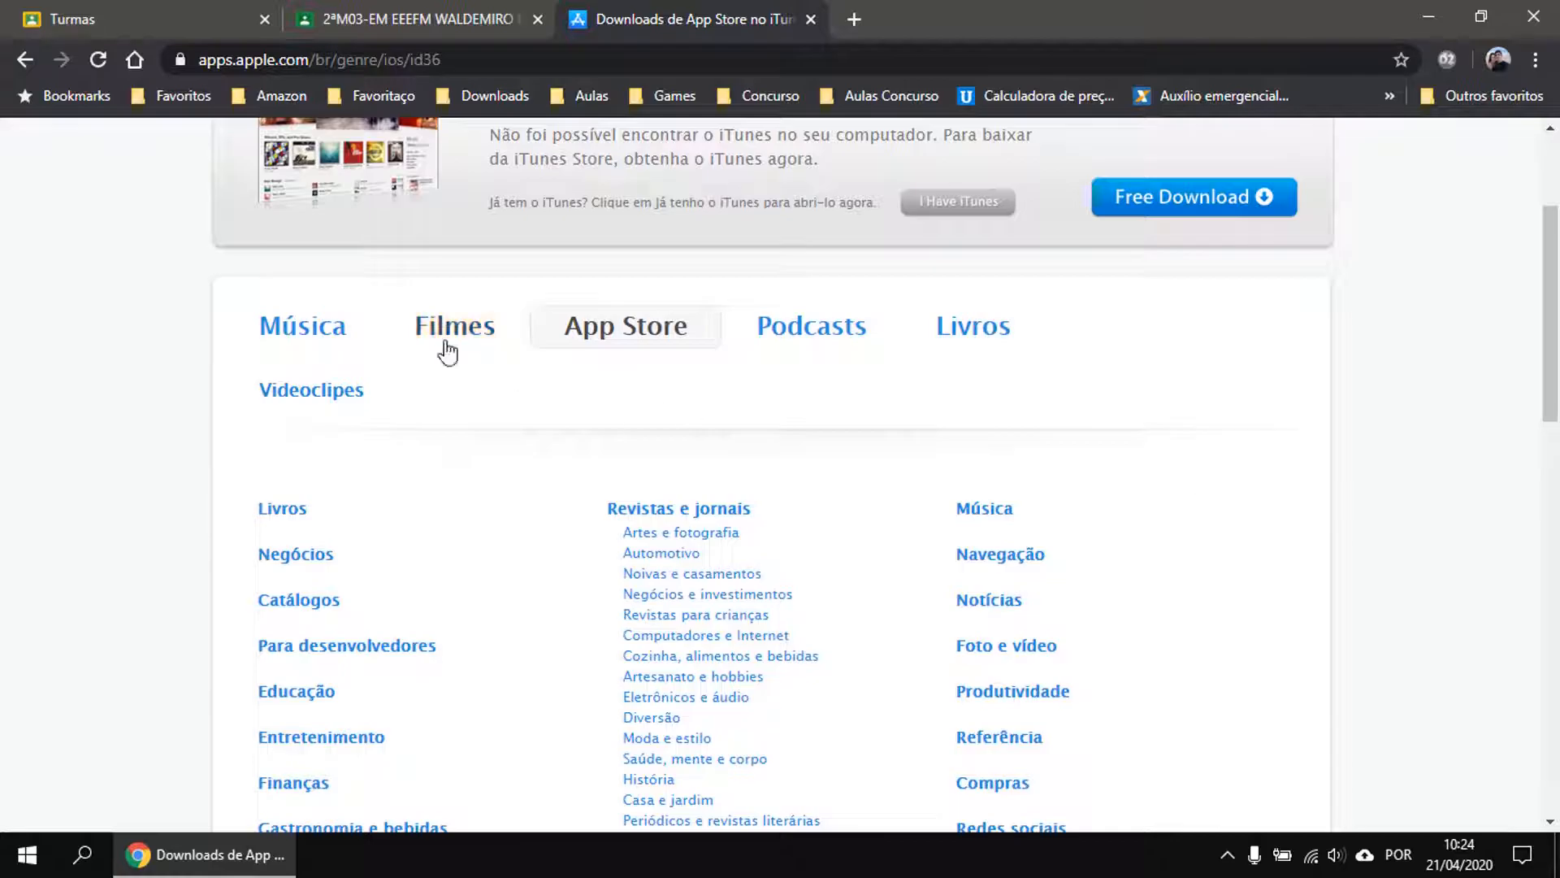
click(621, 338)
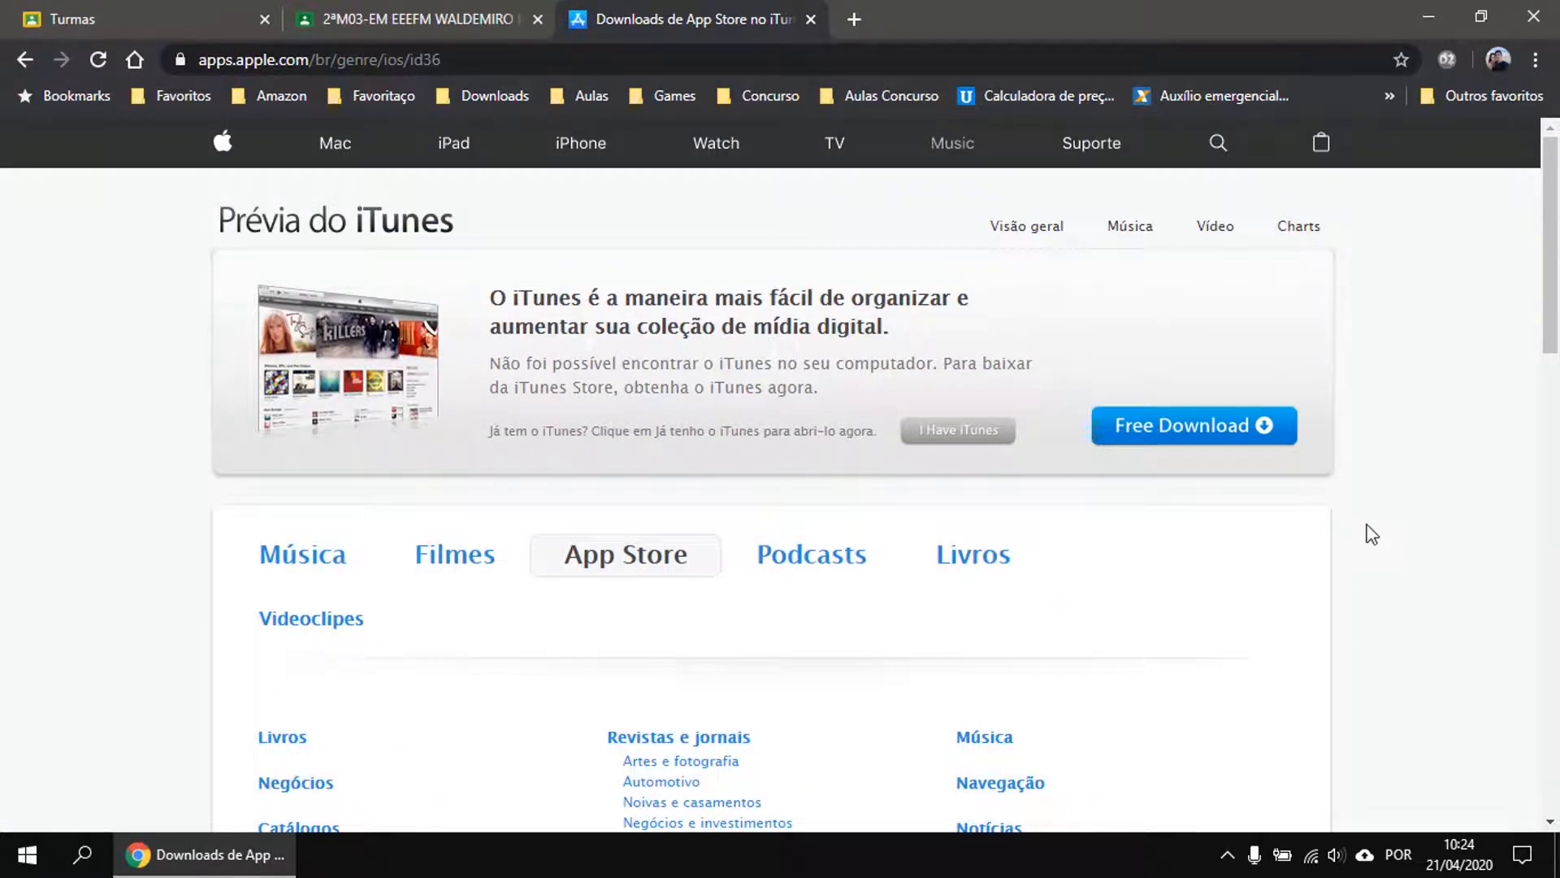
scroll(1332, 512, down, 6)
scroll(1081, 455, up, 6)
Dismiss the apple.com site search and open the Educação app category.
click(1217, 144)
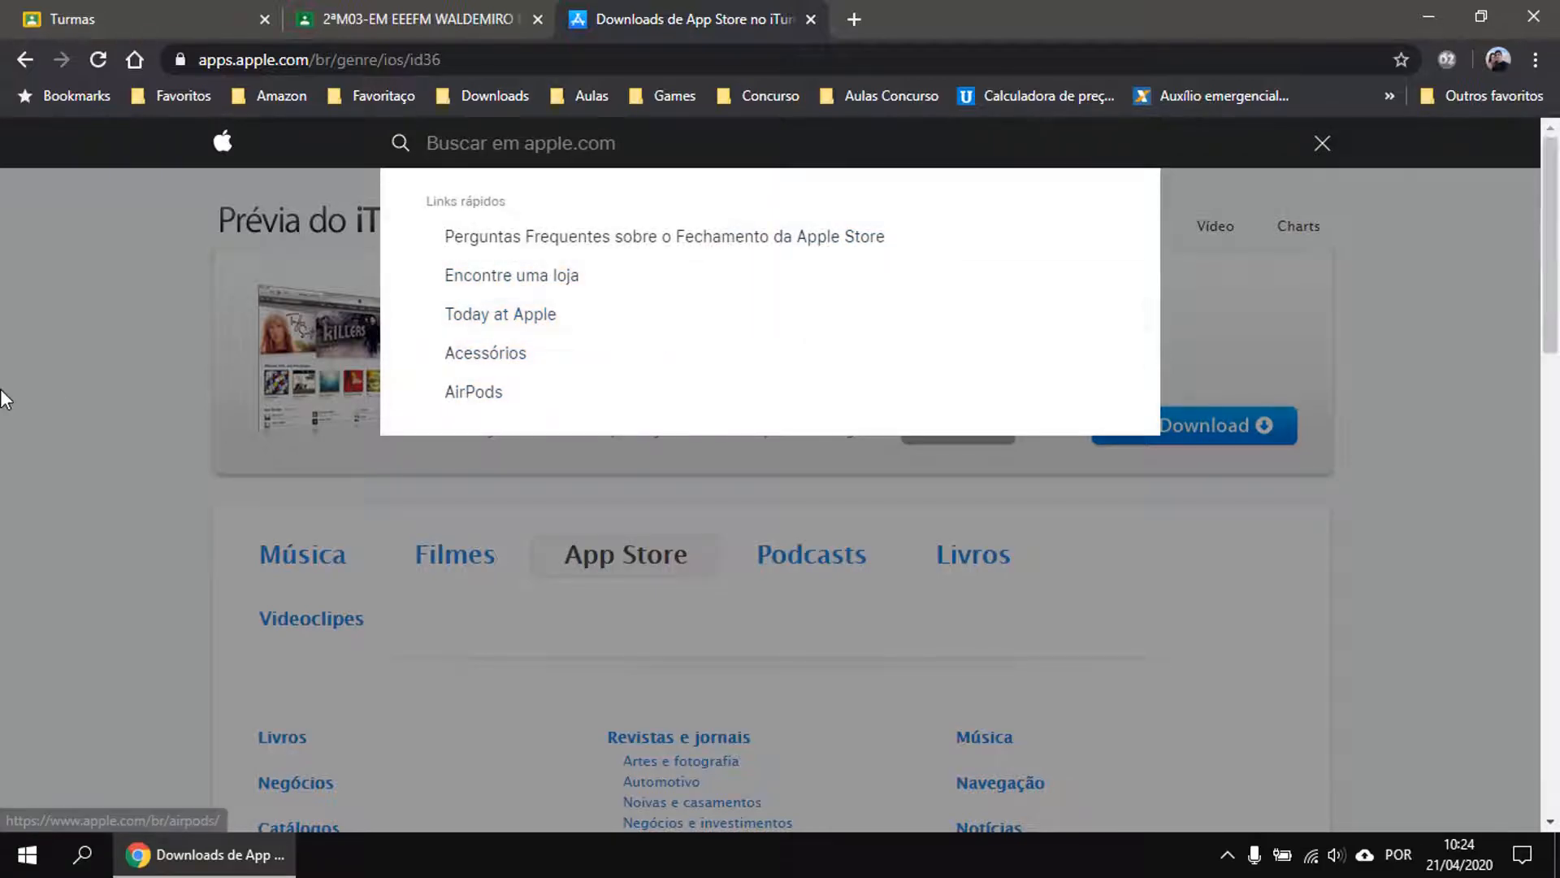
click(182, 372)
scroll(256, 375, down, 1)
scroll(253, 376, down, 3)
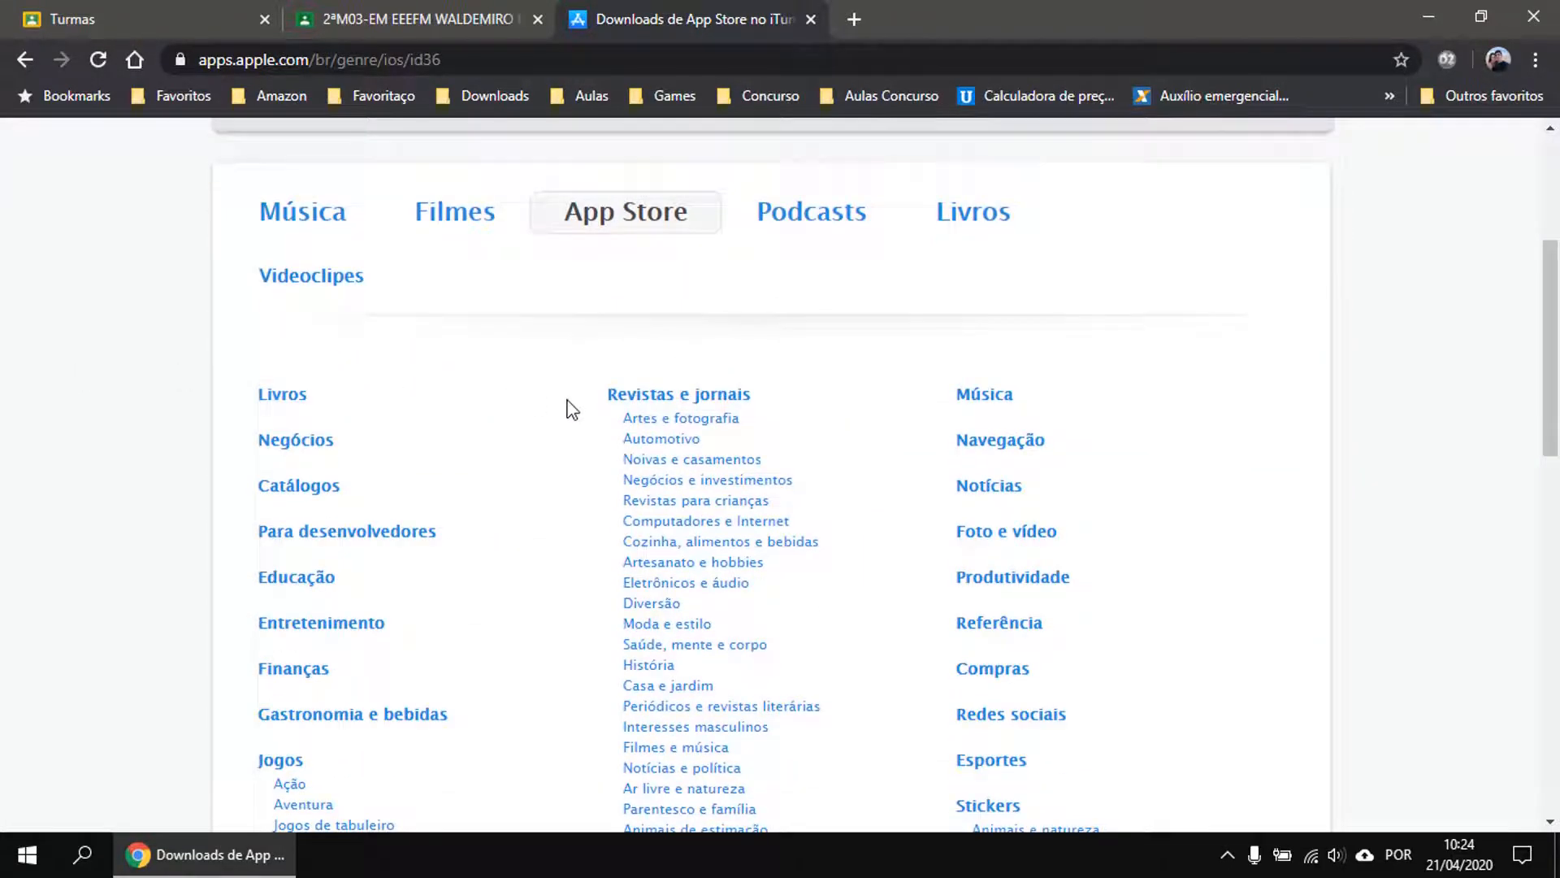
scroll(568, 407, down, 1)
click(281, 465)
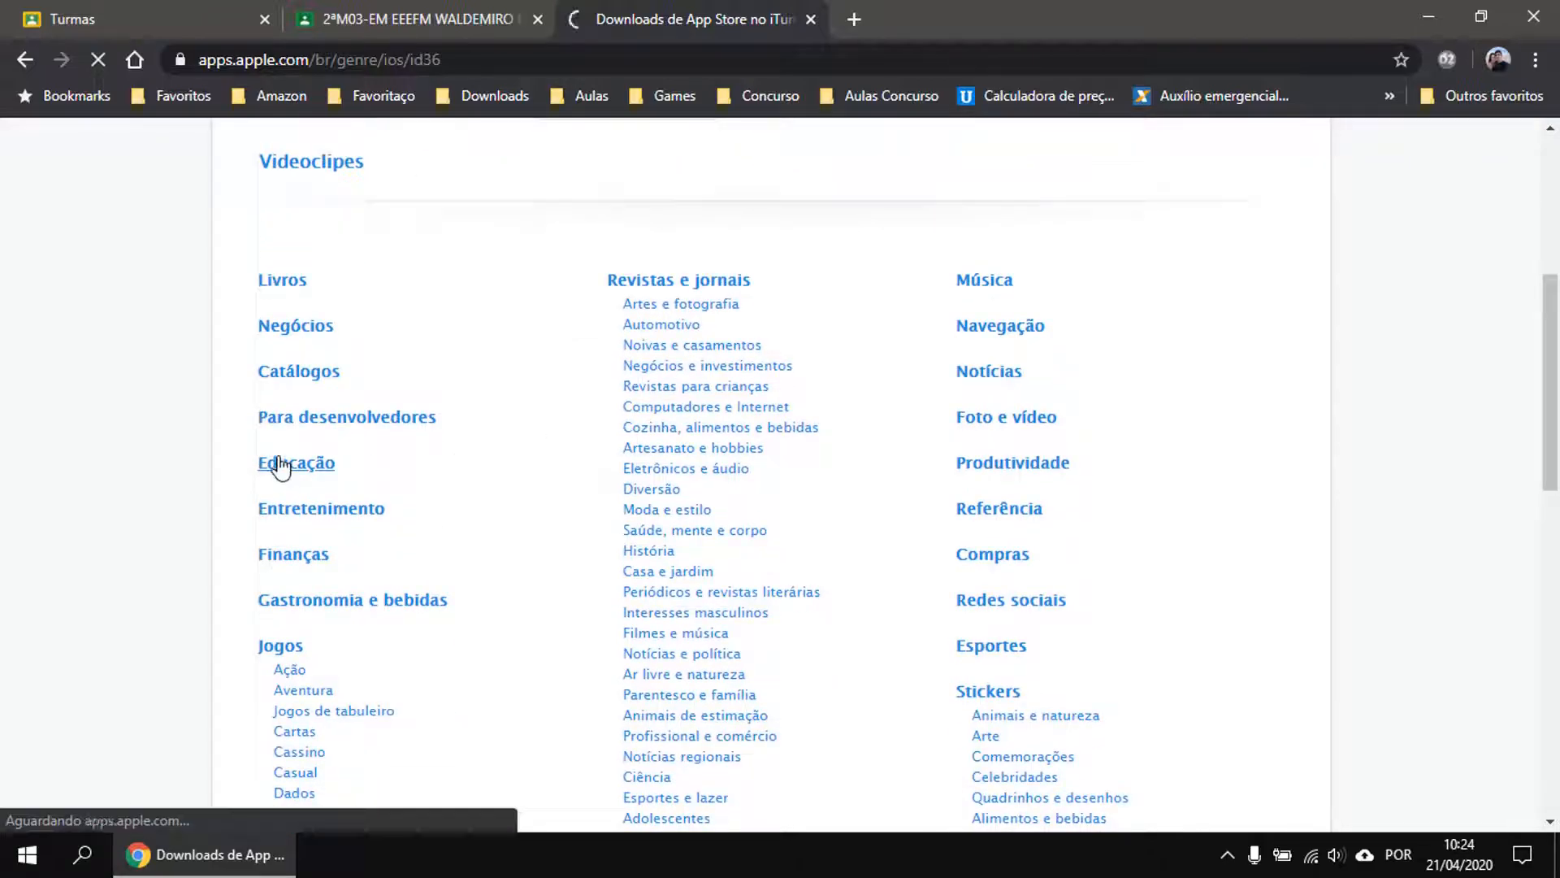
scroll(748, 435, down, 2)
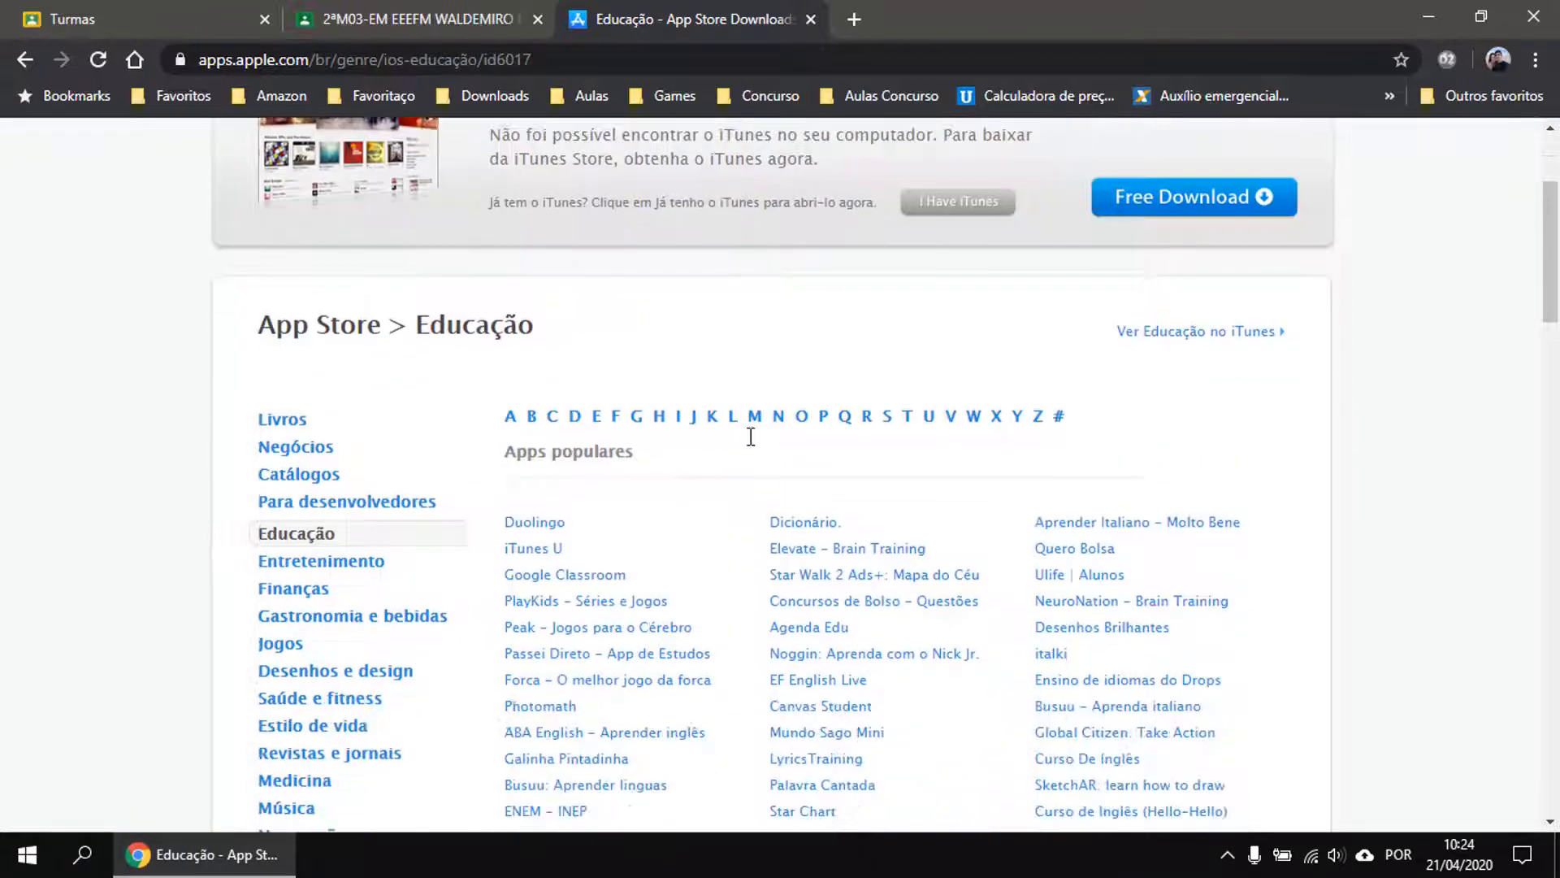
scroll(751, 436, down, 3)
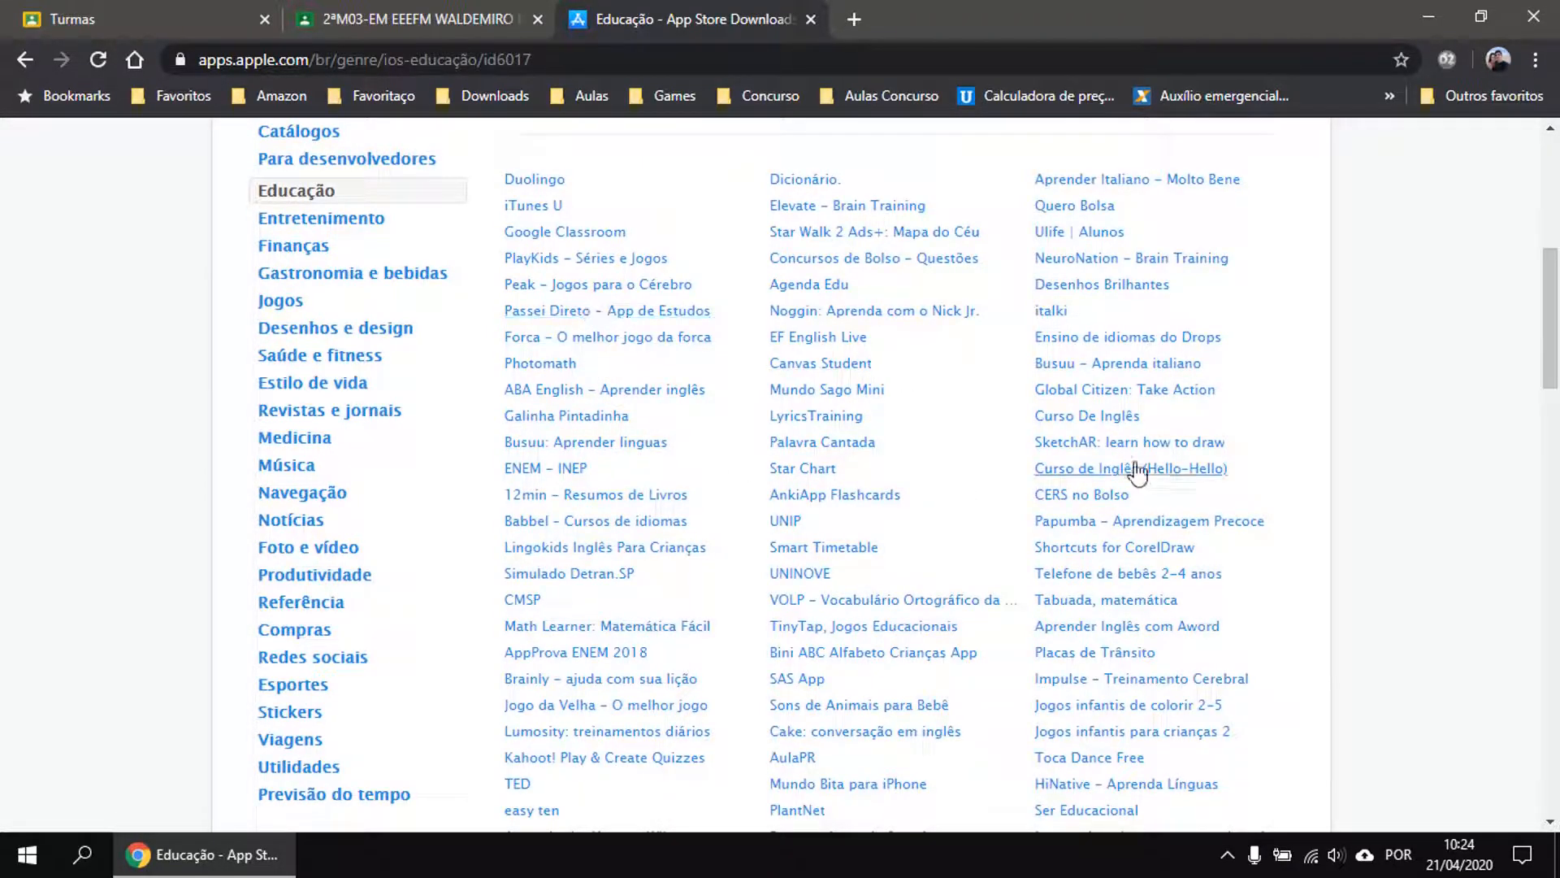
scroll(1314, 513, up, 3)
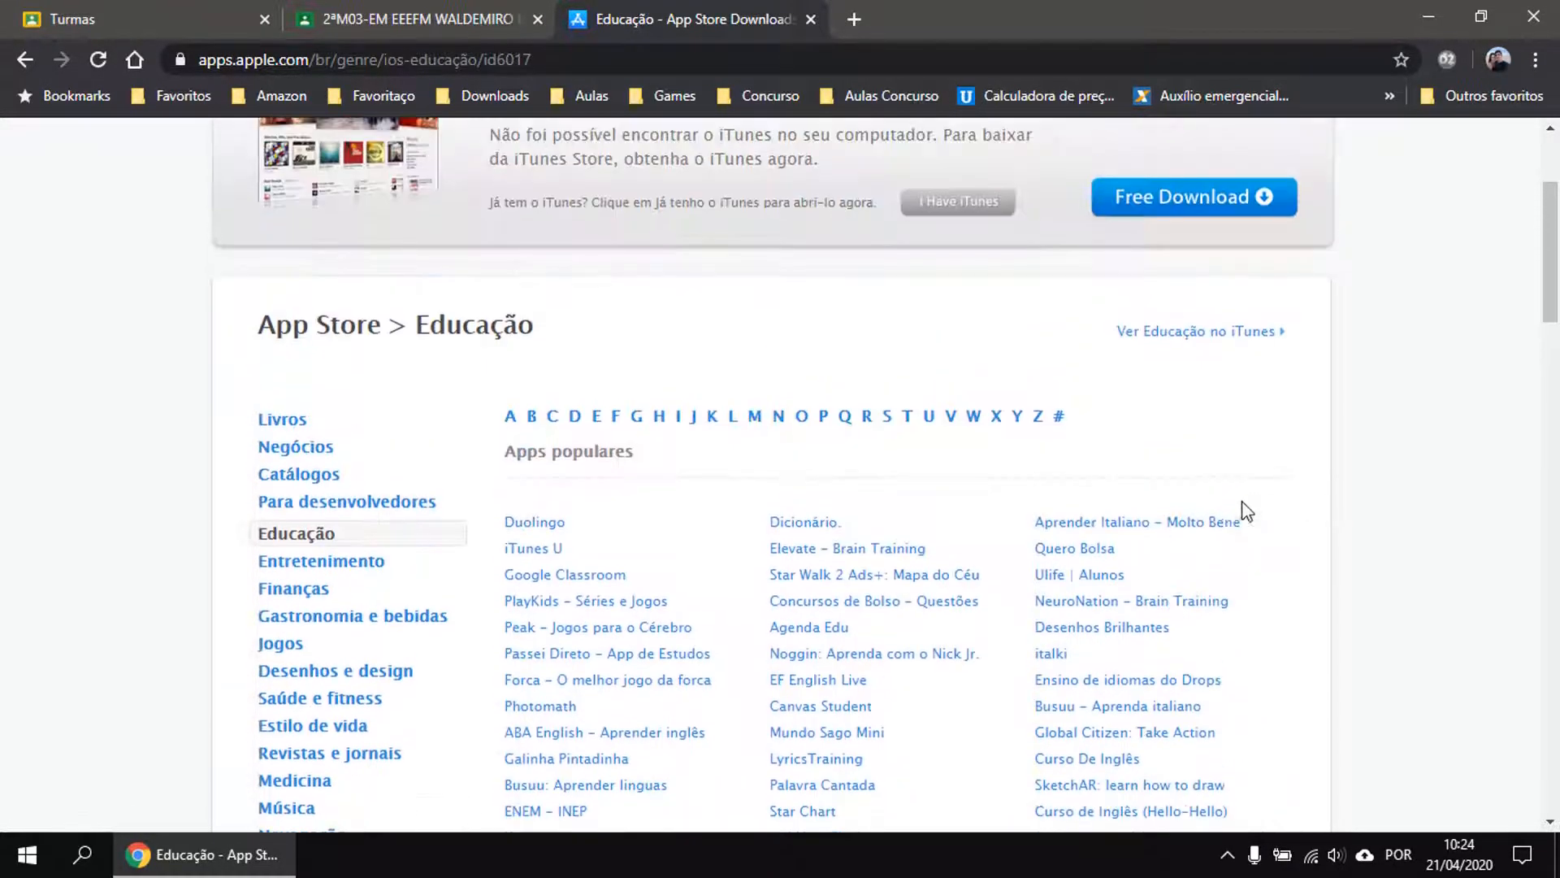
List Education apps starting with S and page through pages 2 and 3.
click(888, 418)
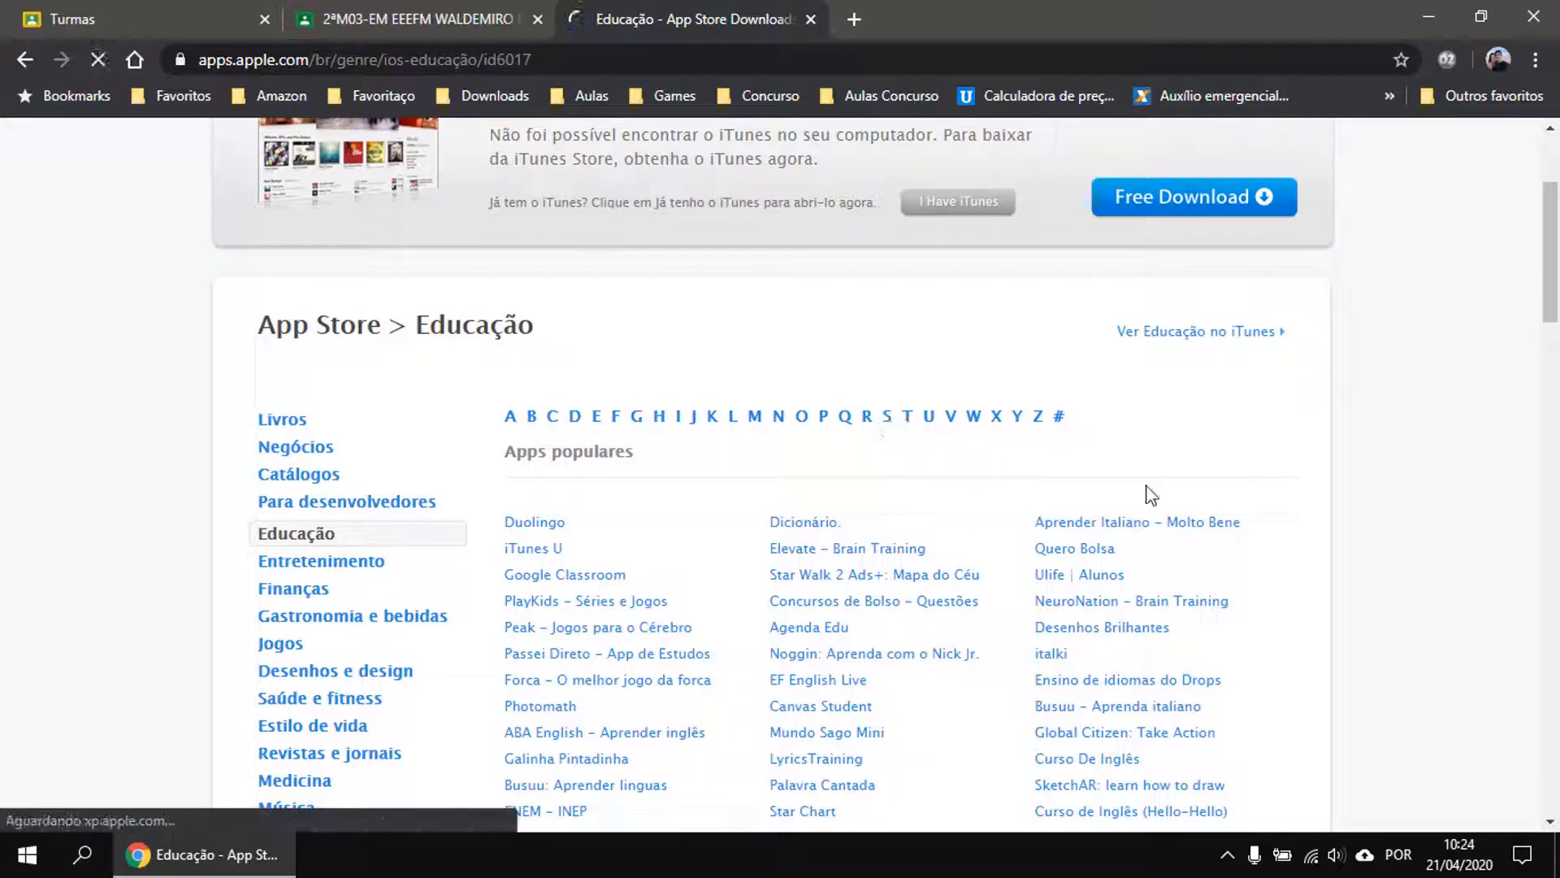
scroll(1105, 475, down, 5)
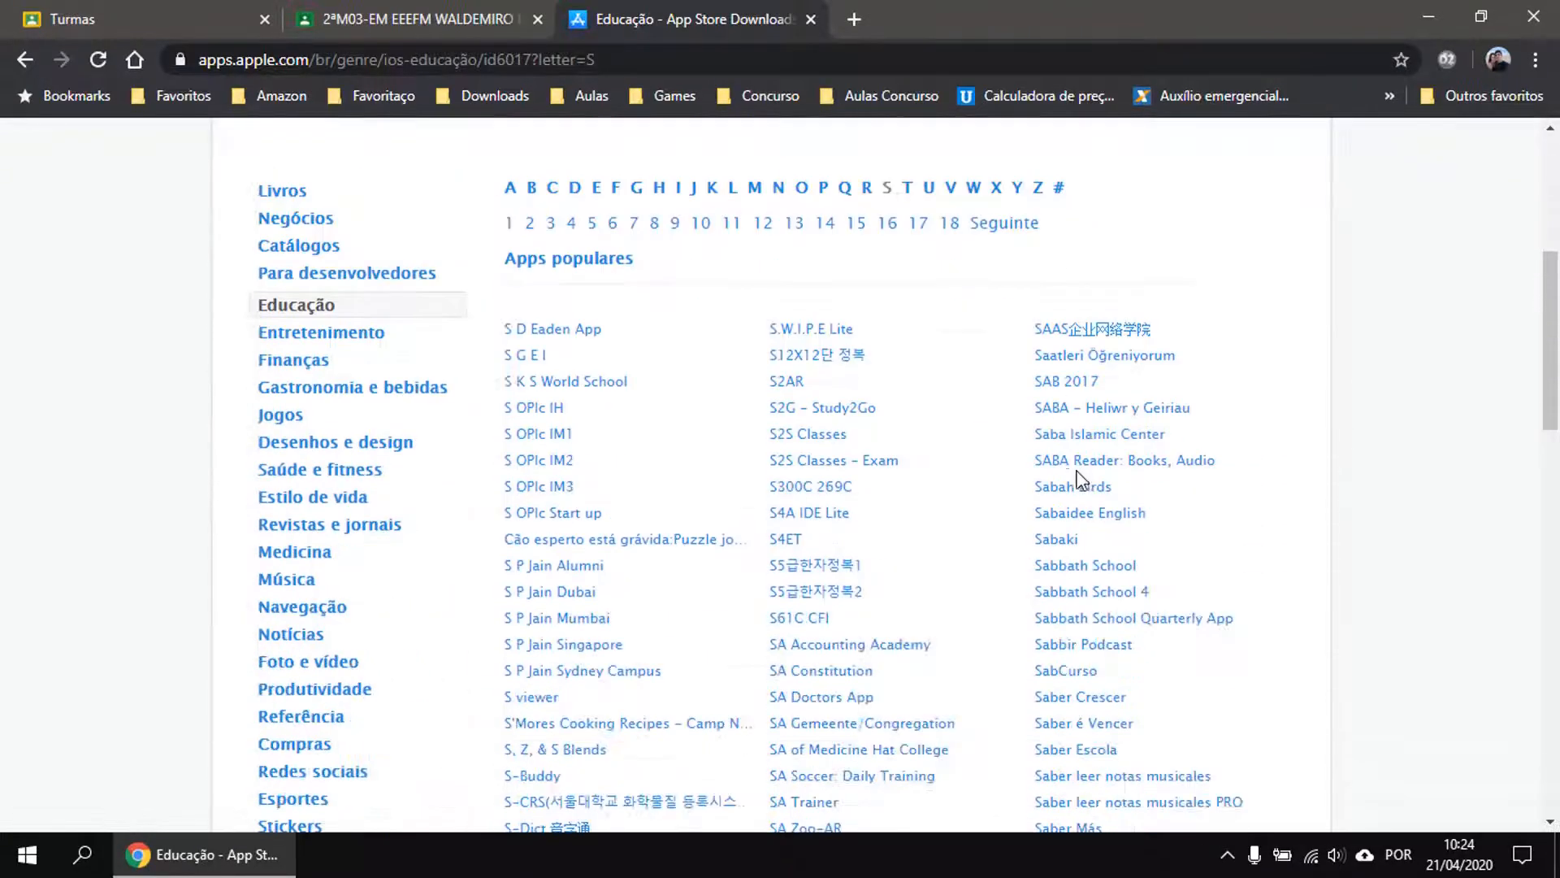
scroll(1138, 488, down, 1)
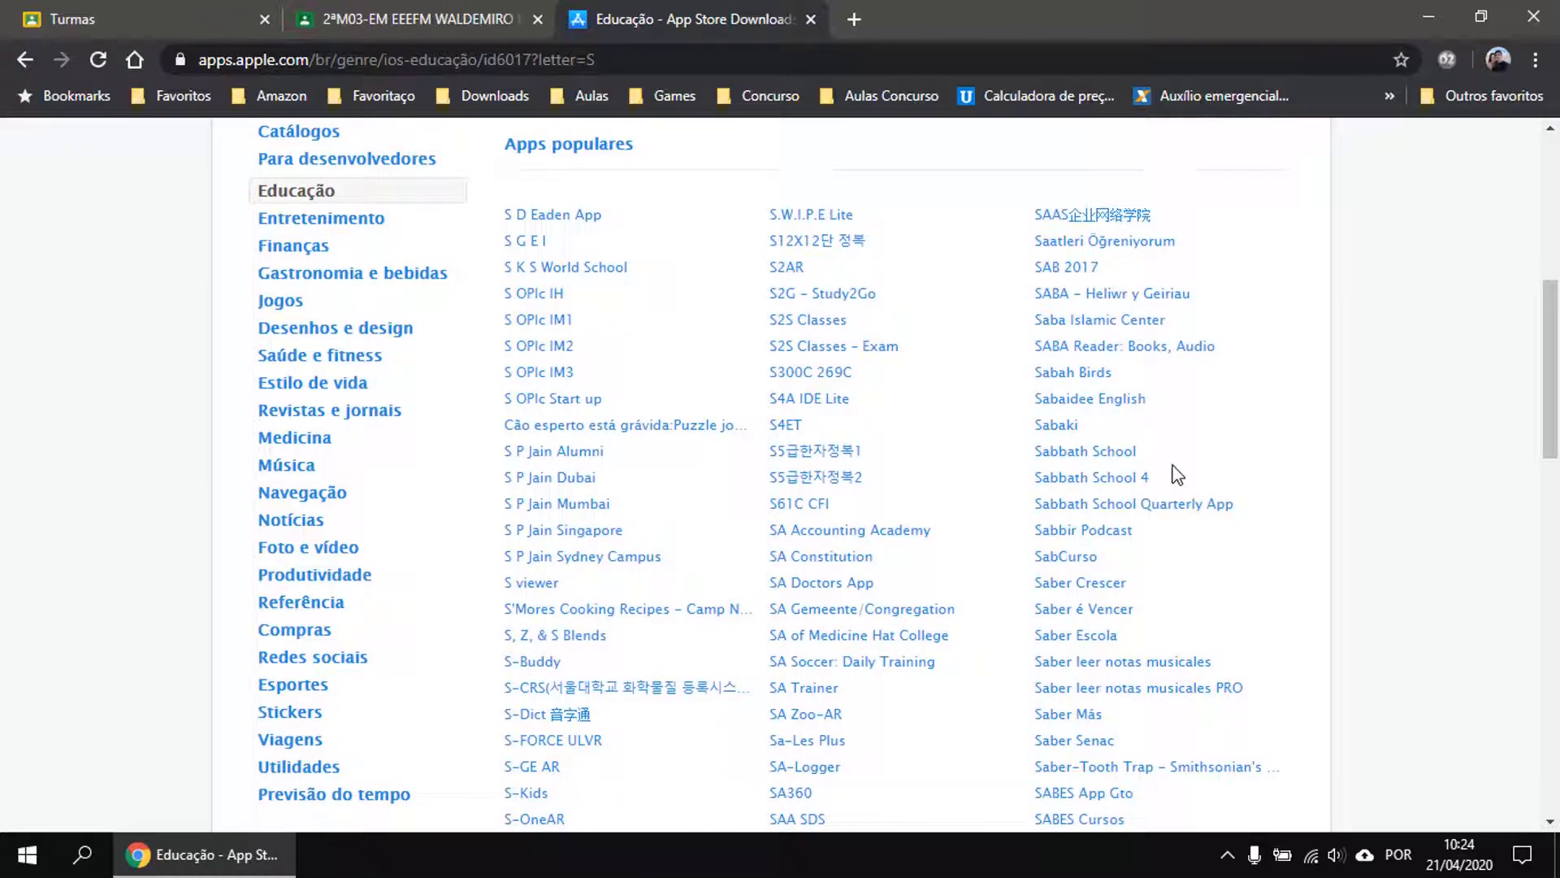
scroll(1198, 471, down, 8)
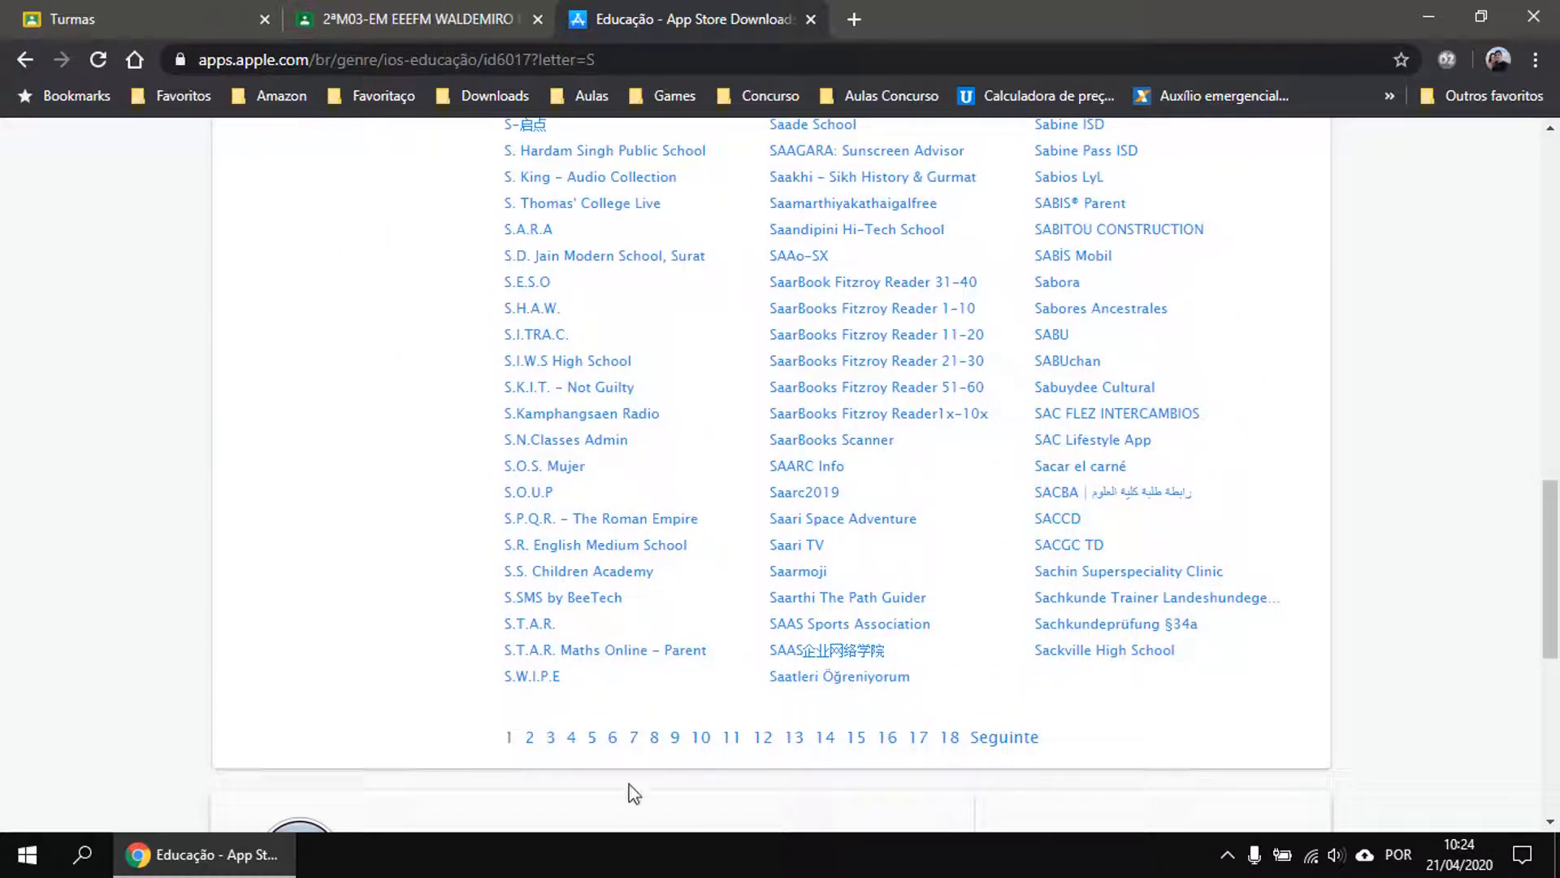
click(532, 741)
scroll(1034, 609, down, 15)
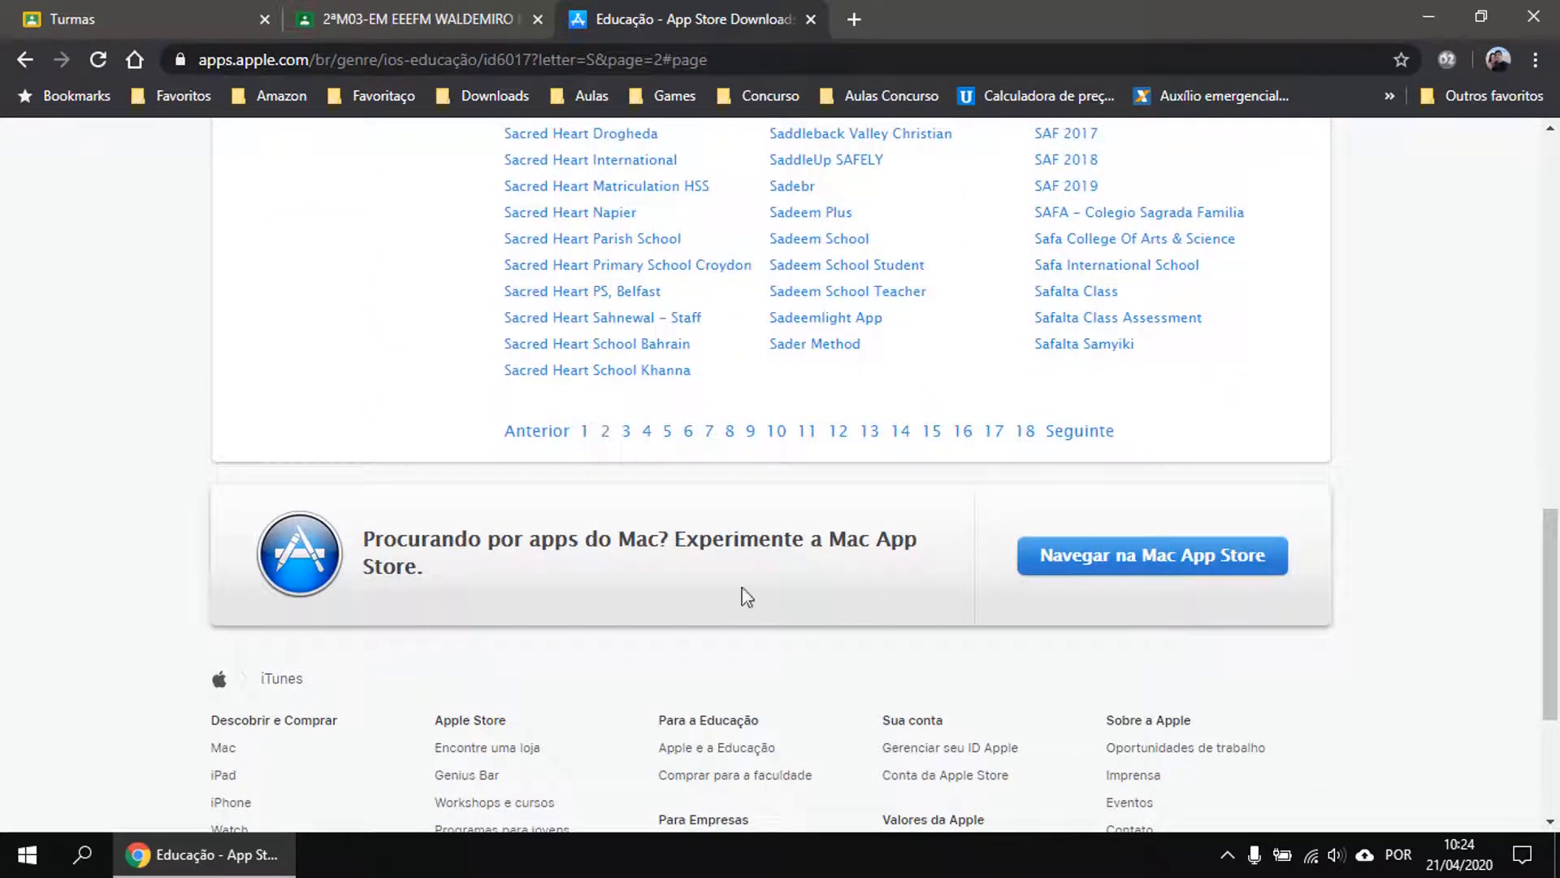
click(627, 444)
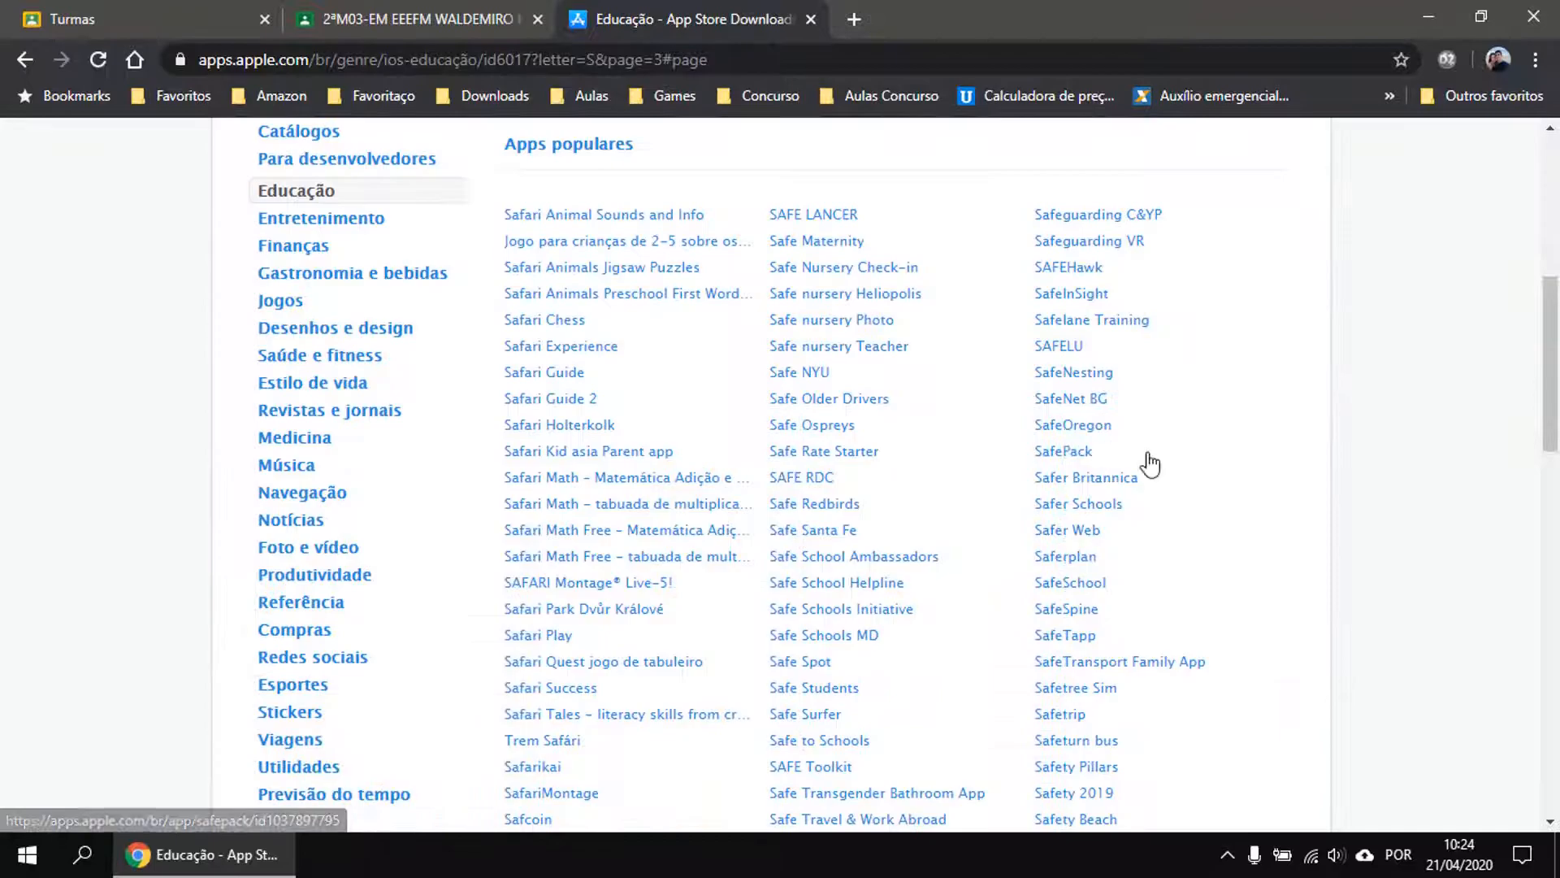
scroll(1149, 455, down, 7)
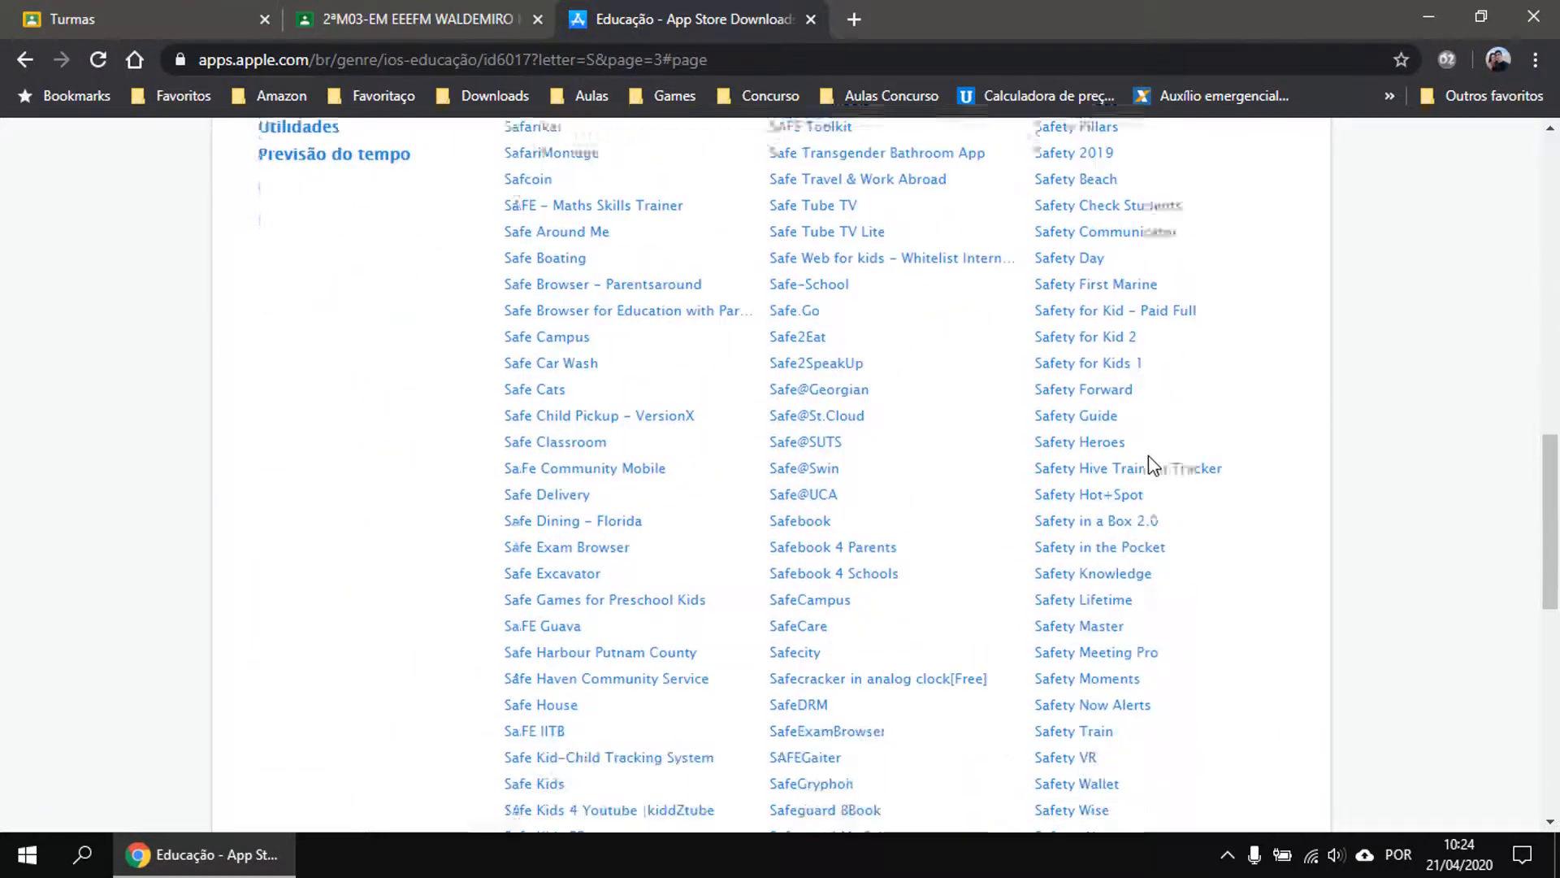
scroll(1100, 524, down, 7)
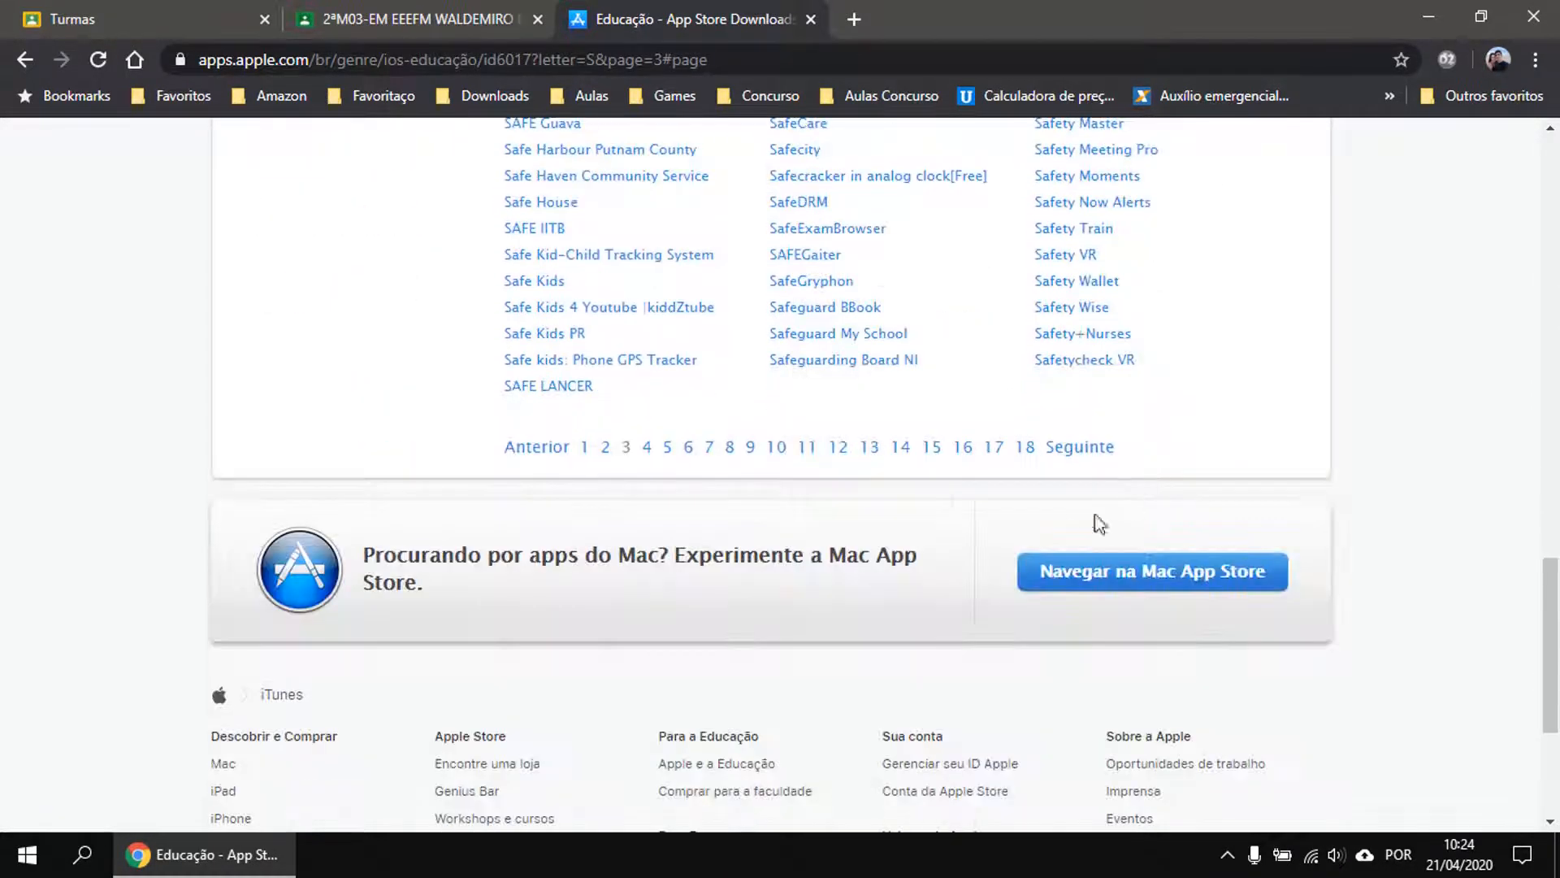
Move on to pages 4 and 6 of the S app list.
click(648, 449)
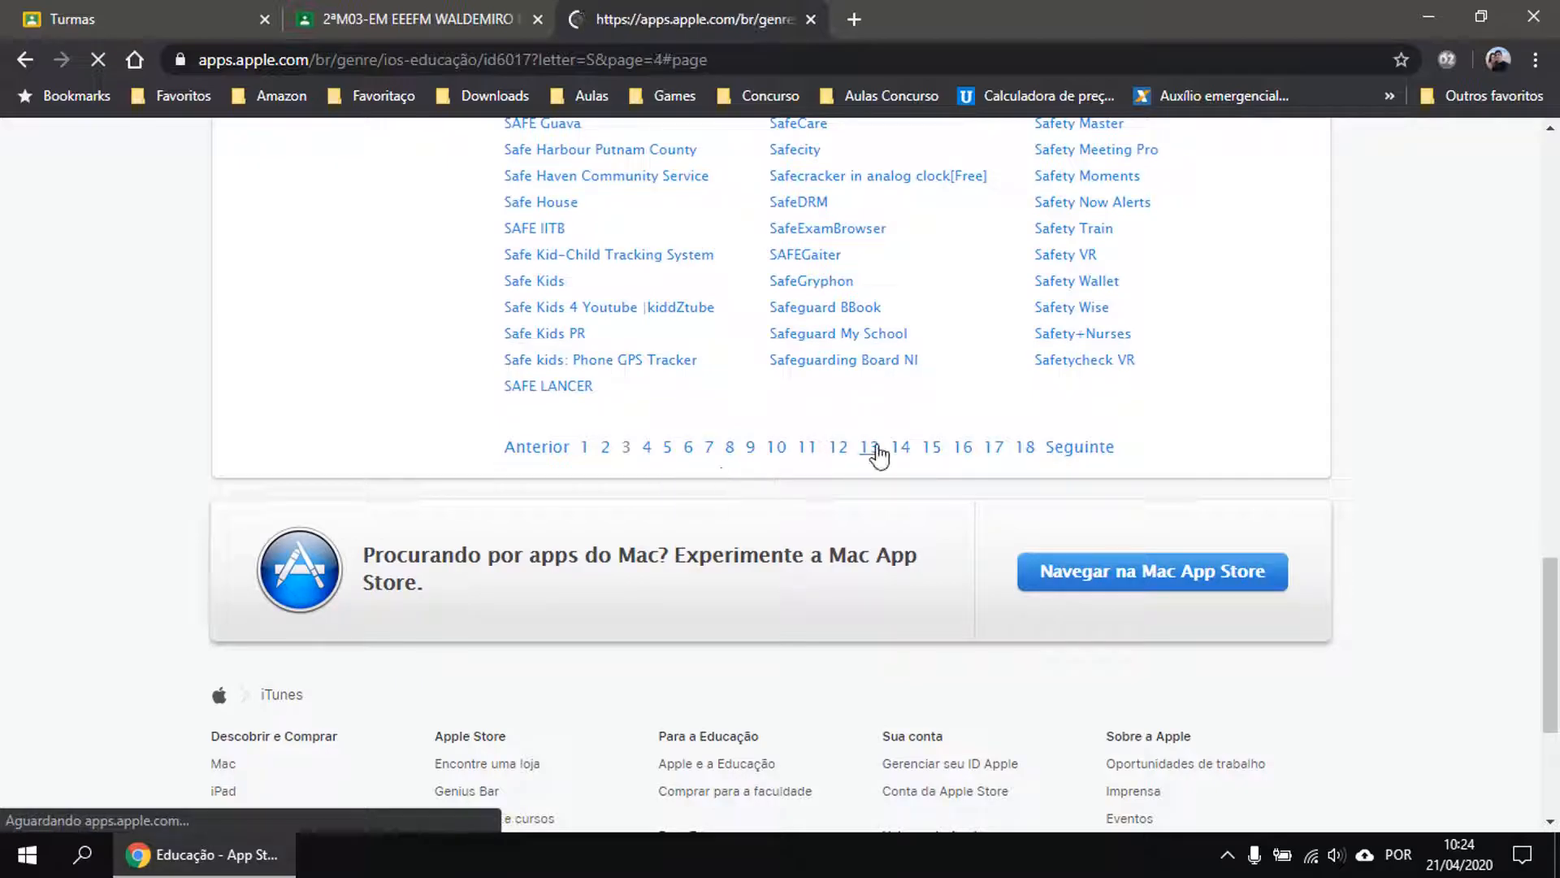
scroll(1205, 449, down, 9)
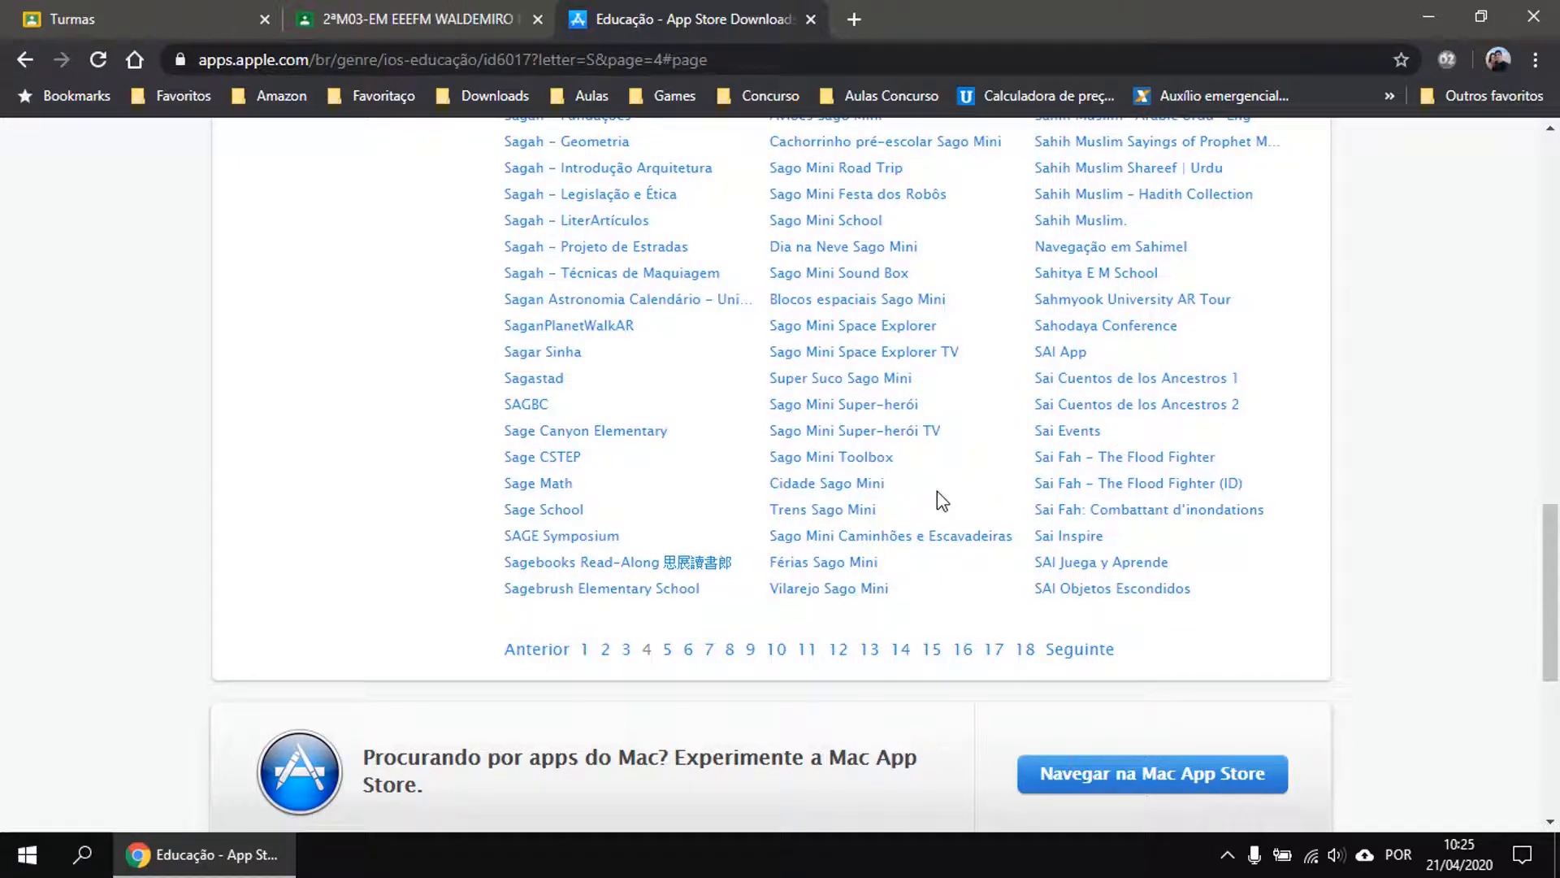
scroll(1010, 482, up, 3)
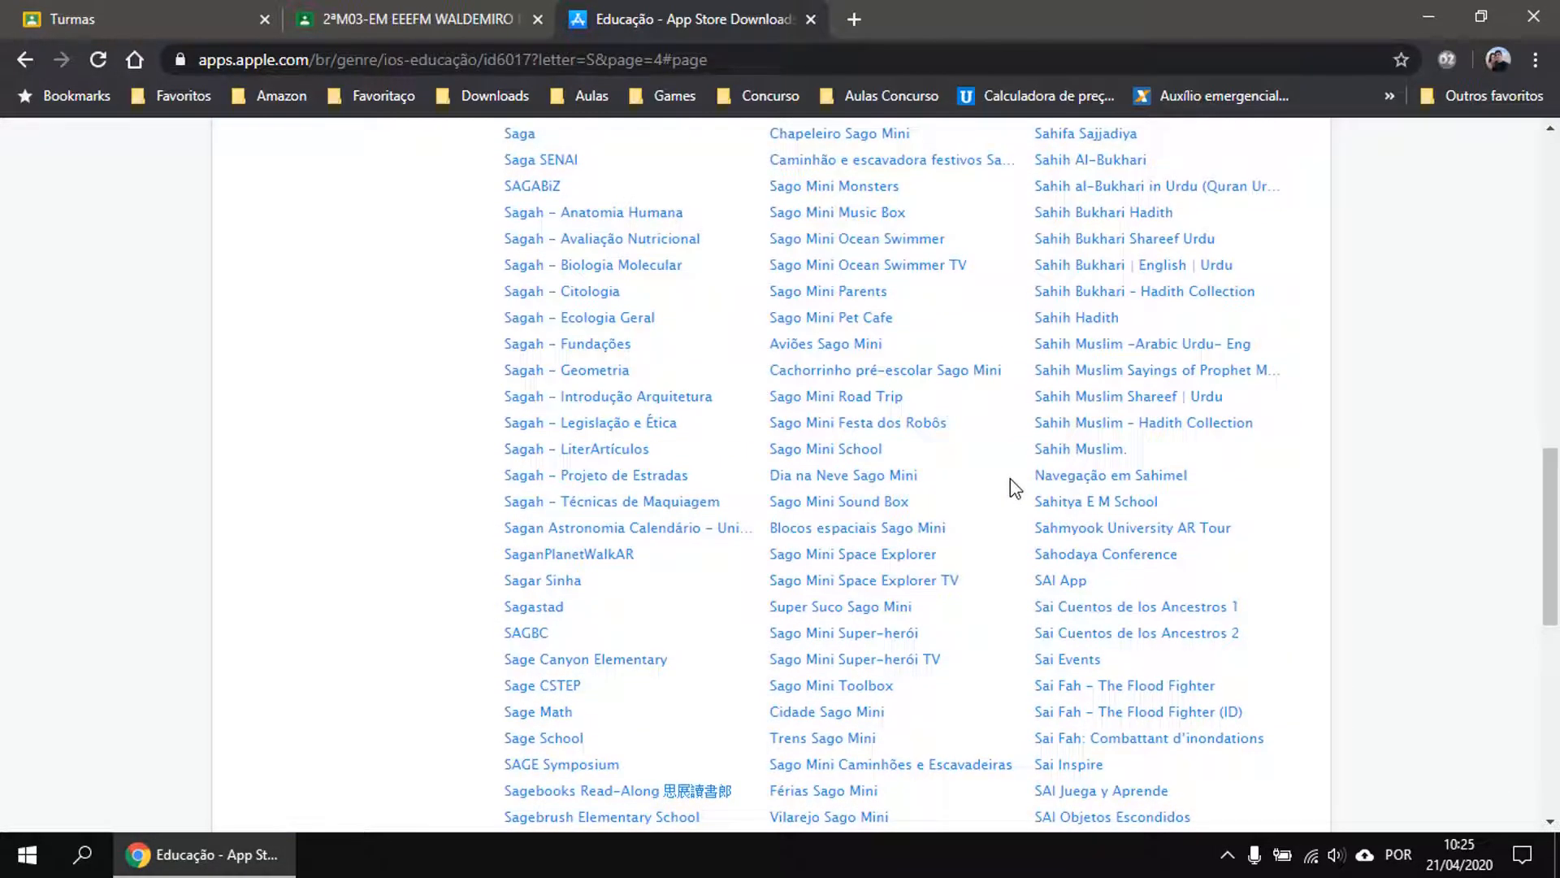
scroll(1014, 487, down, 4)
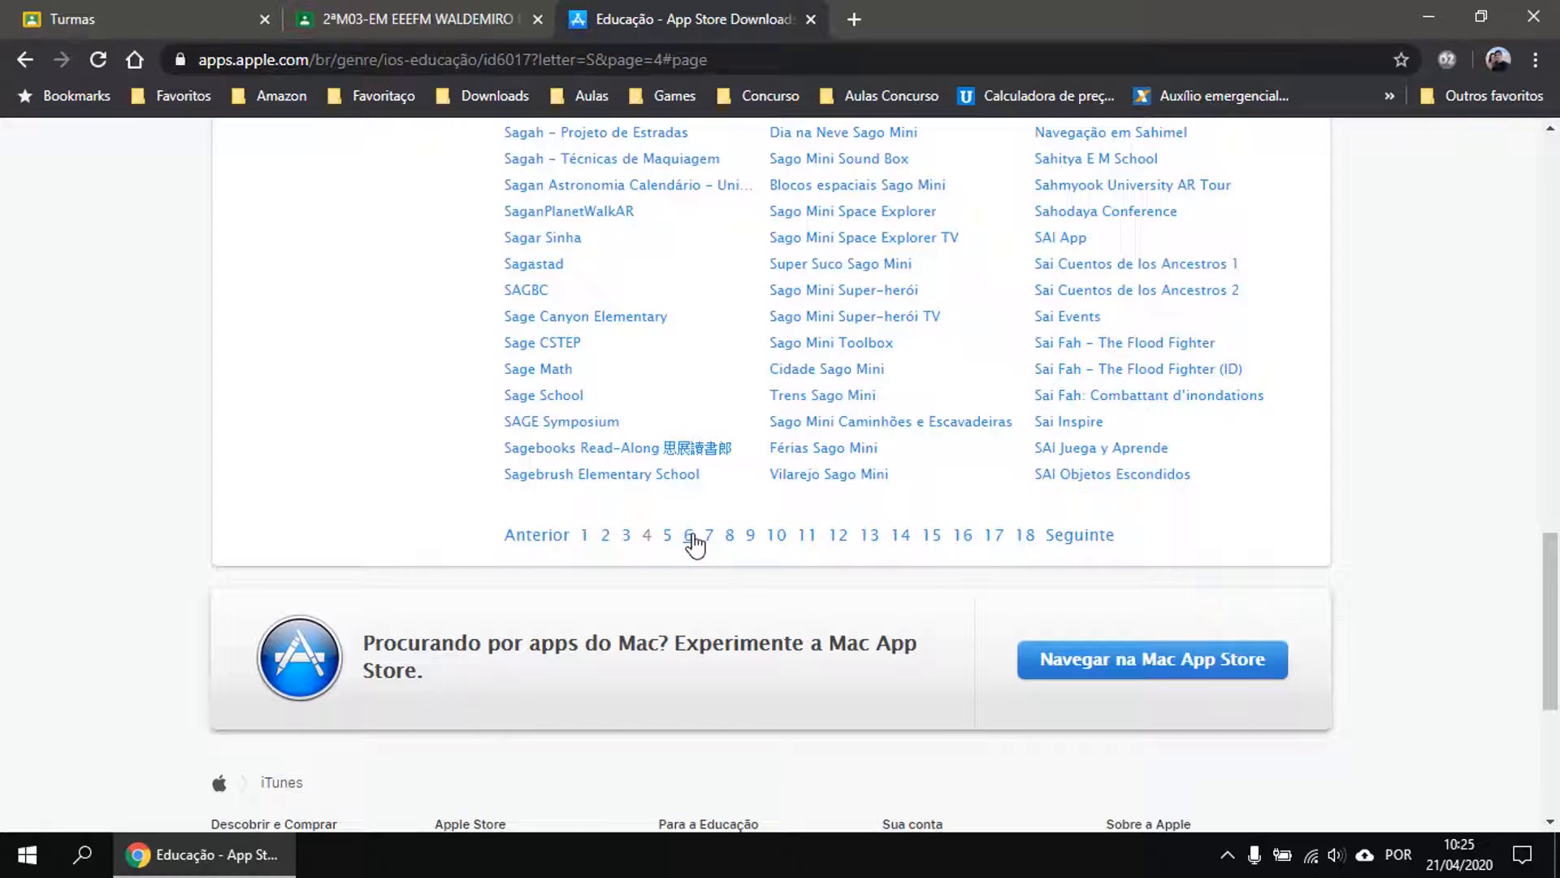
click(689, 536)
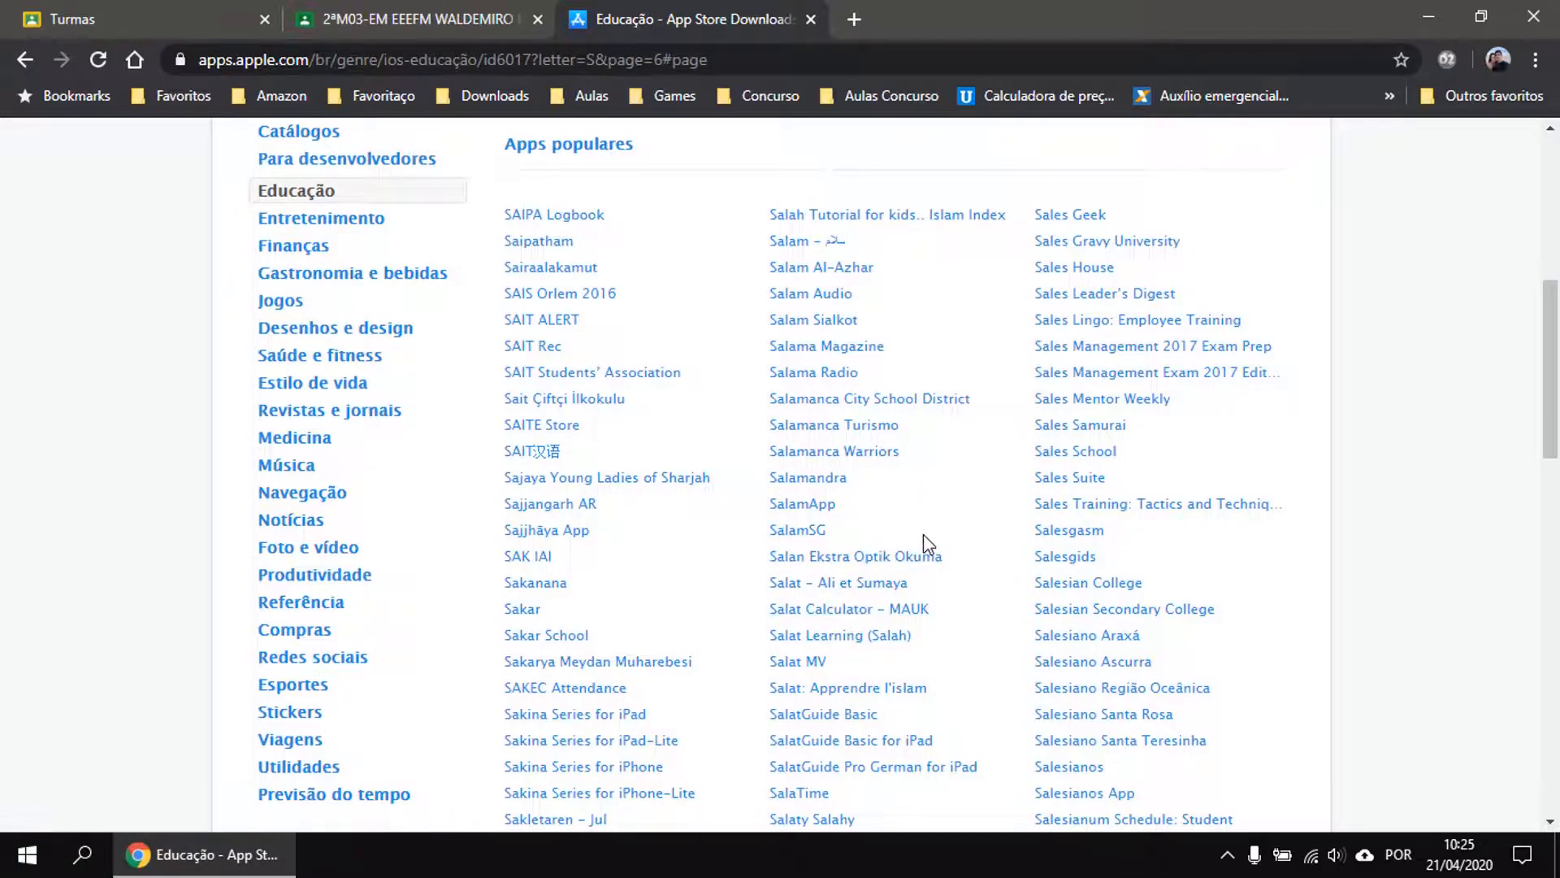
scroll(924, 543, down, 3)
scroll(906, 654, down, 3)
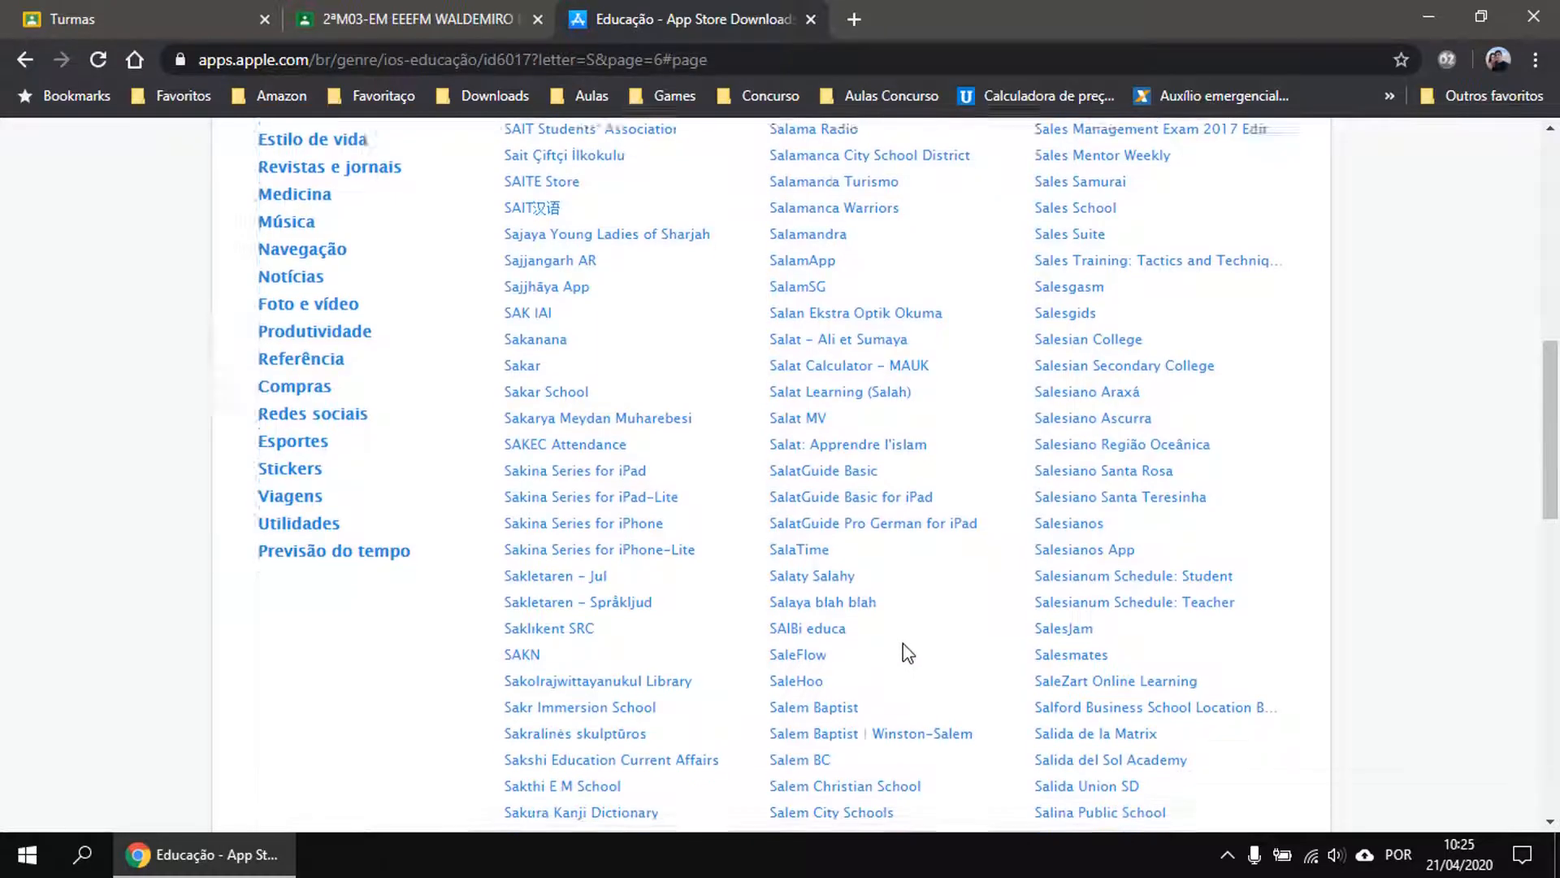
scroll(902, 646, up, 3)
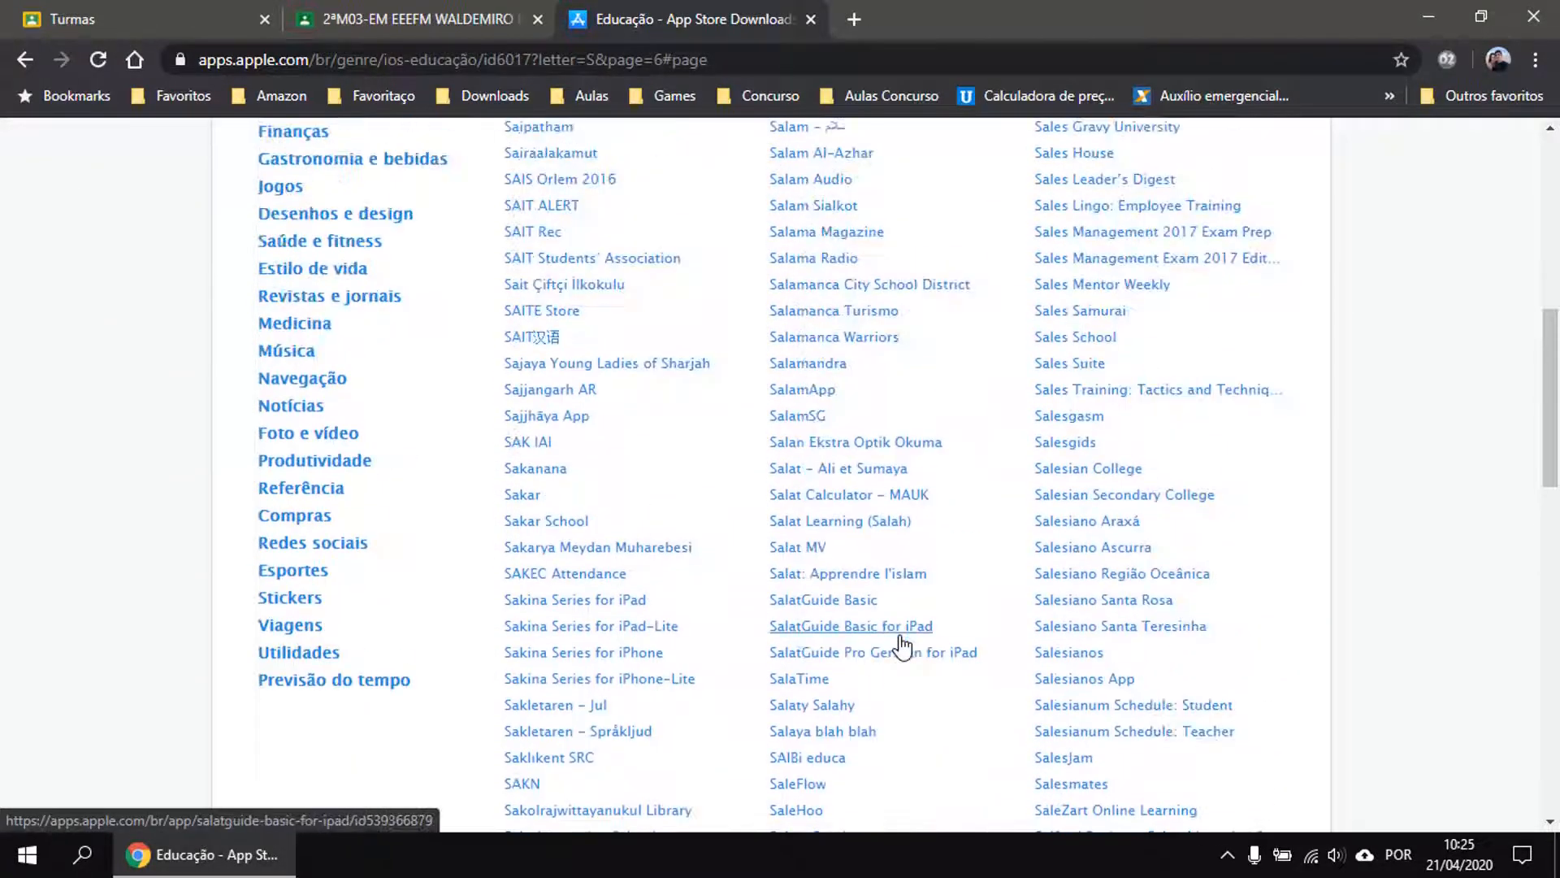
scroll(900, 645, up, 8)
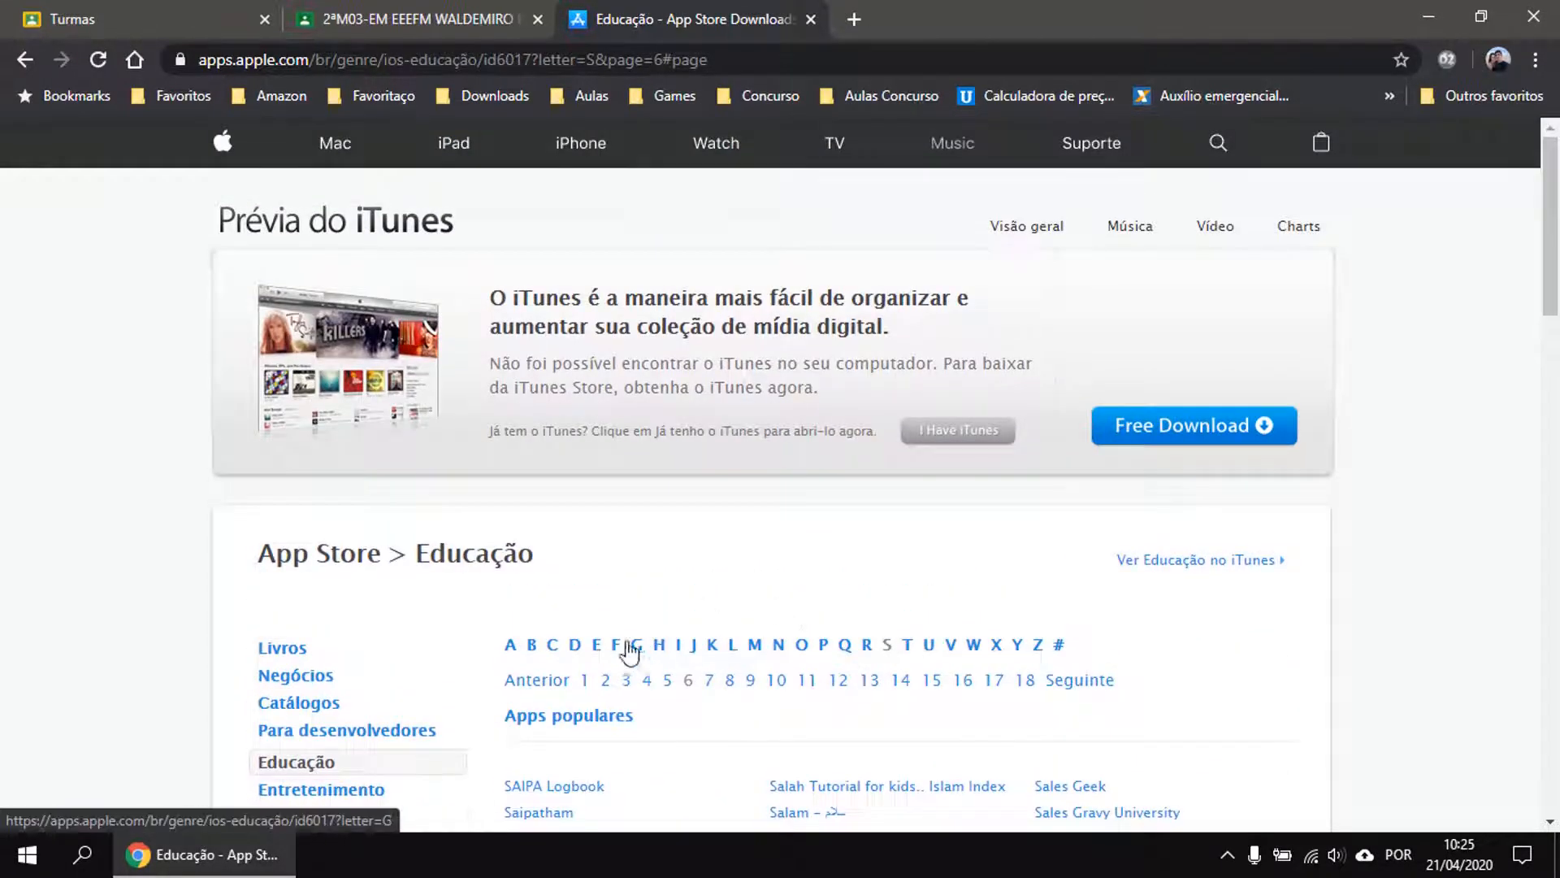
List Education apps starting with G and jump through pages 15, 18 and 21.
click(639, 646)
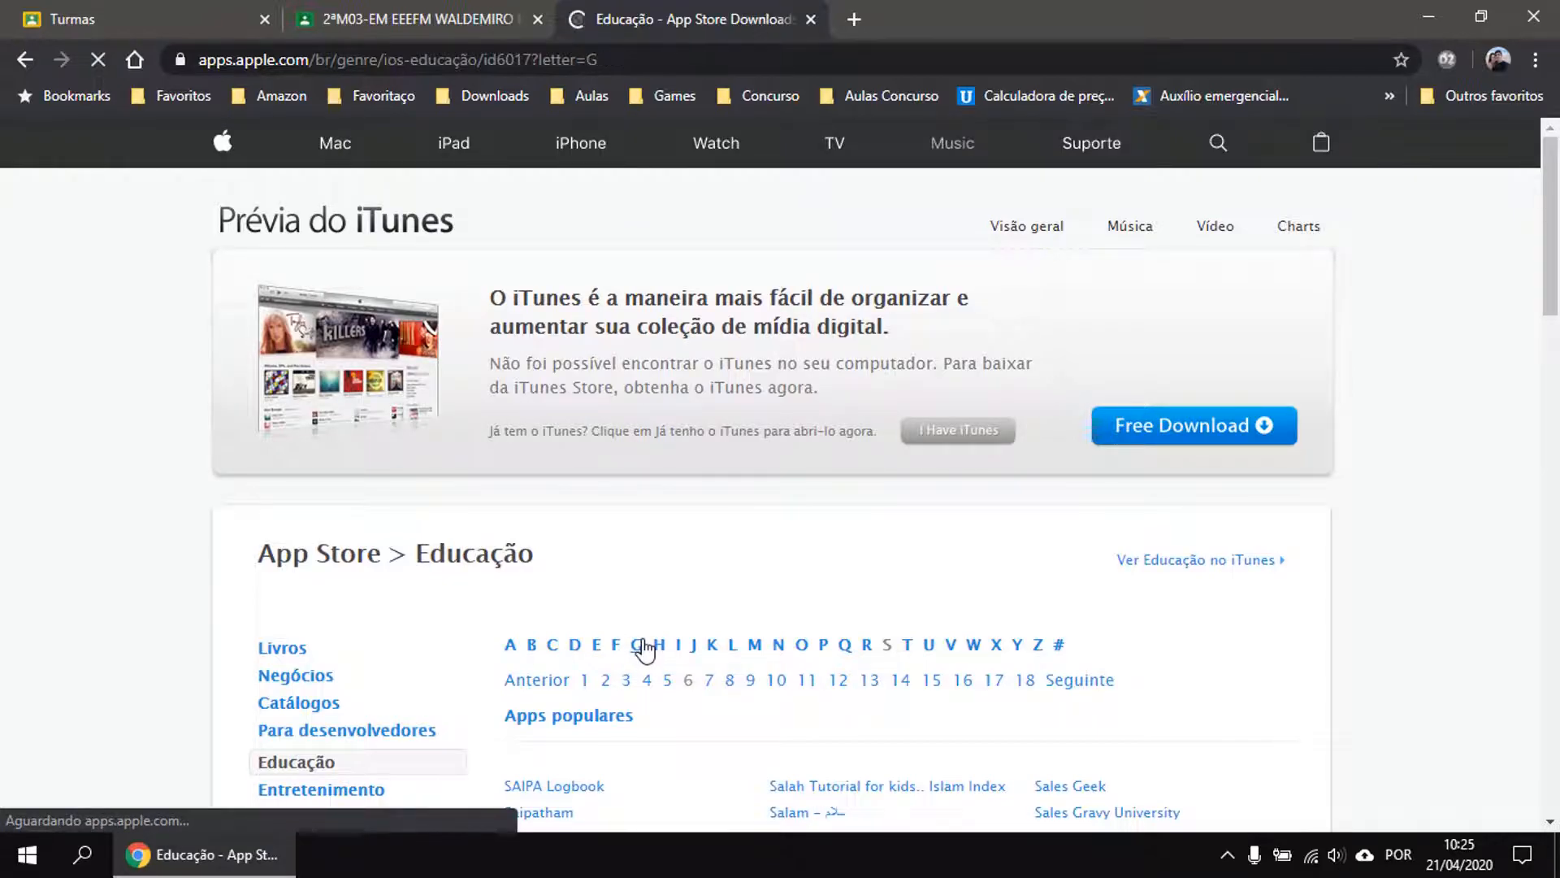
scroll(1157, 598, down, 15)
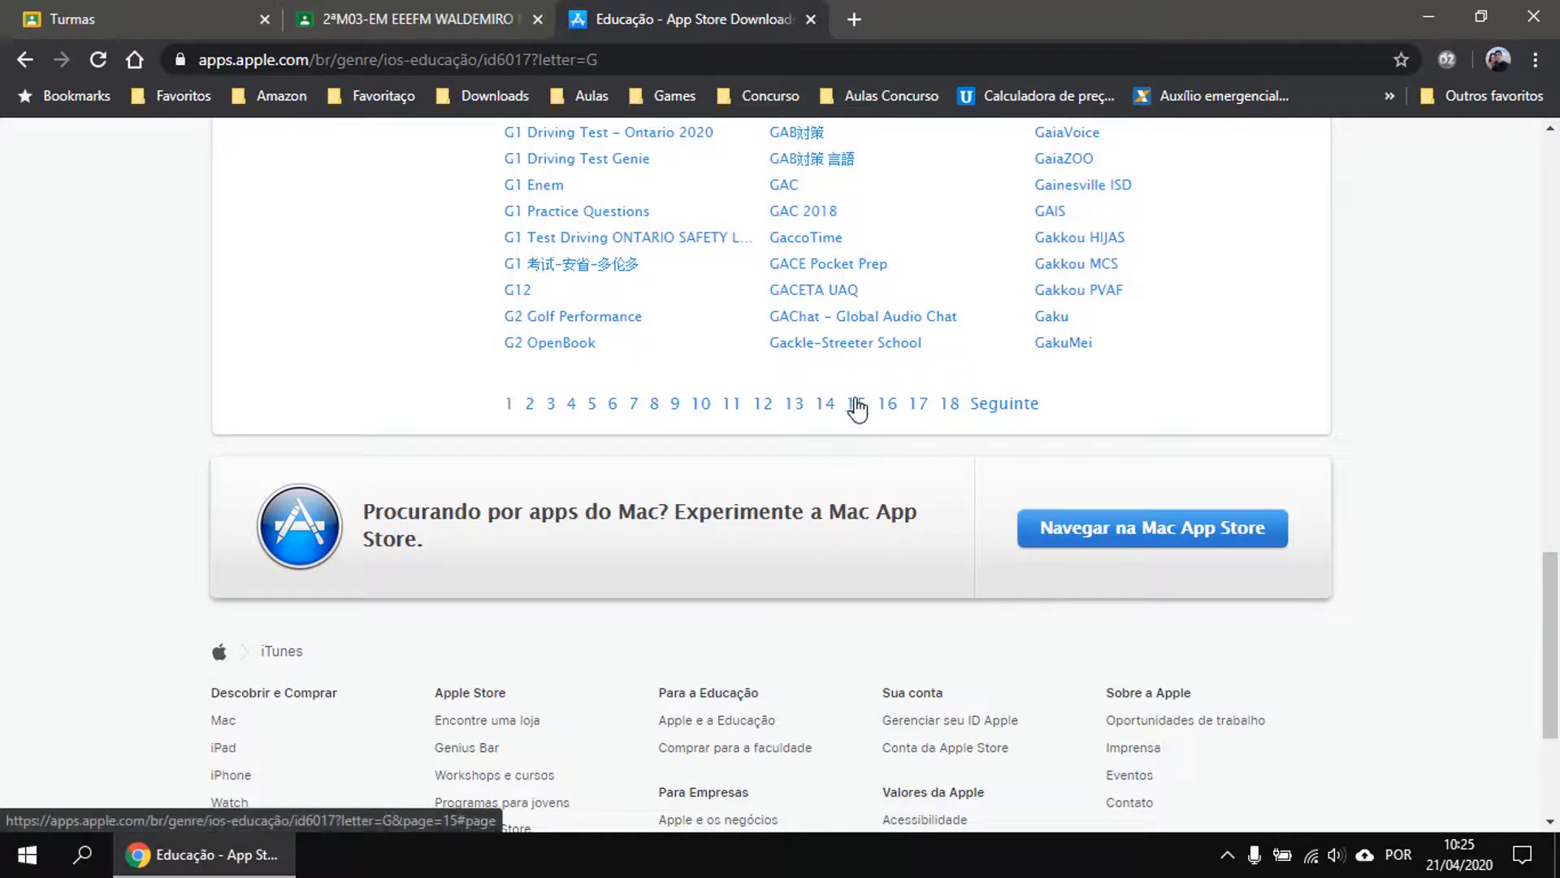
click(857, 404)
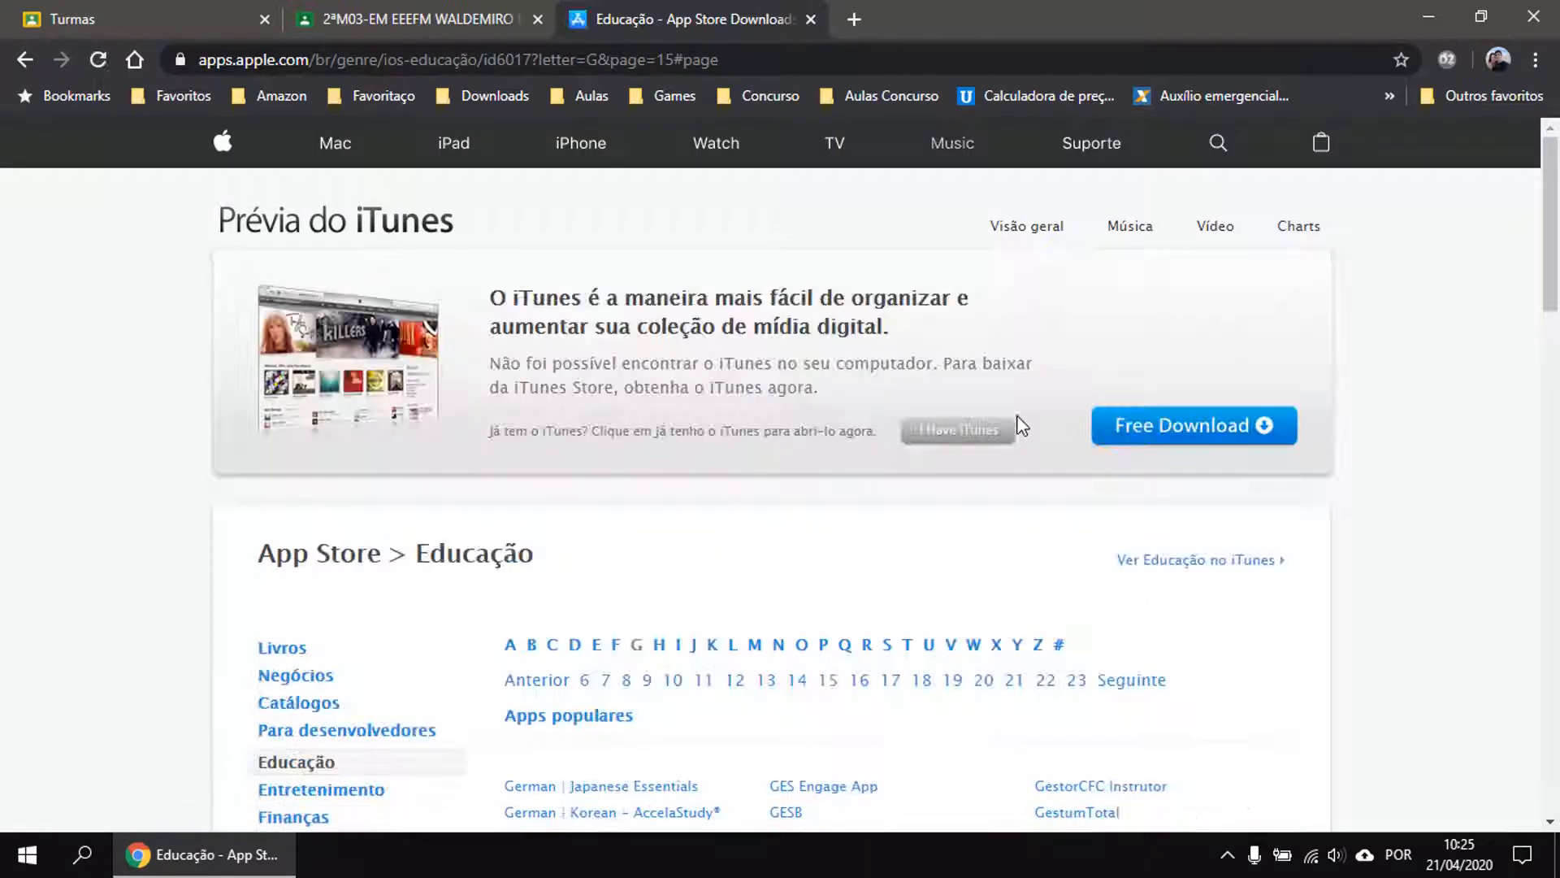
scroll(1030, 431, down, 15)
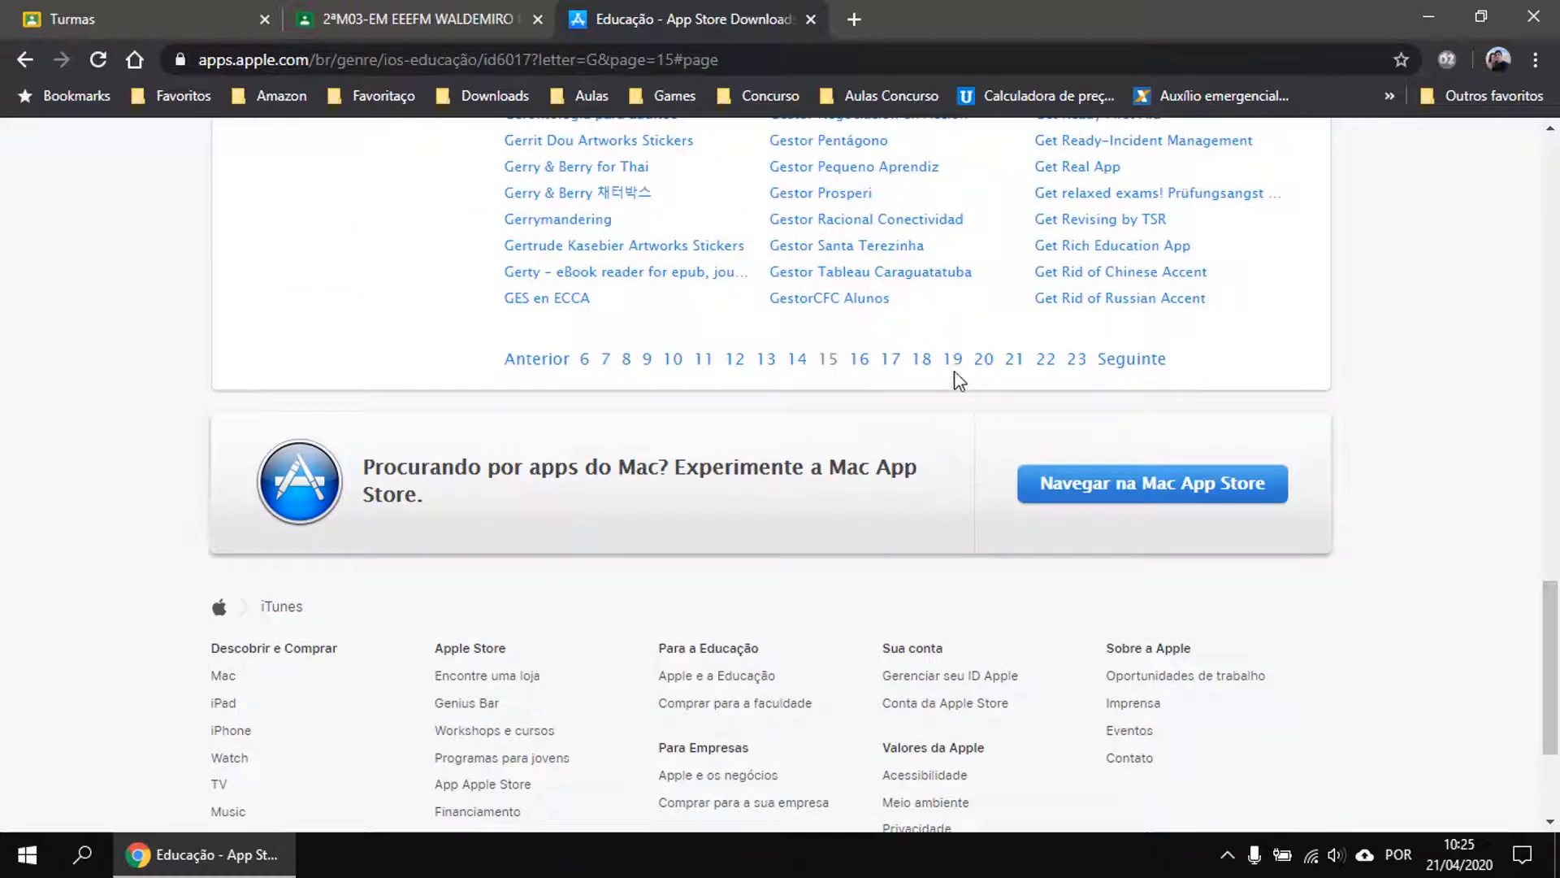
click(923, 362)
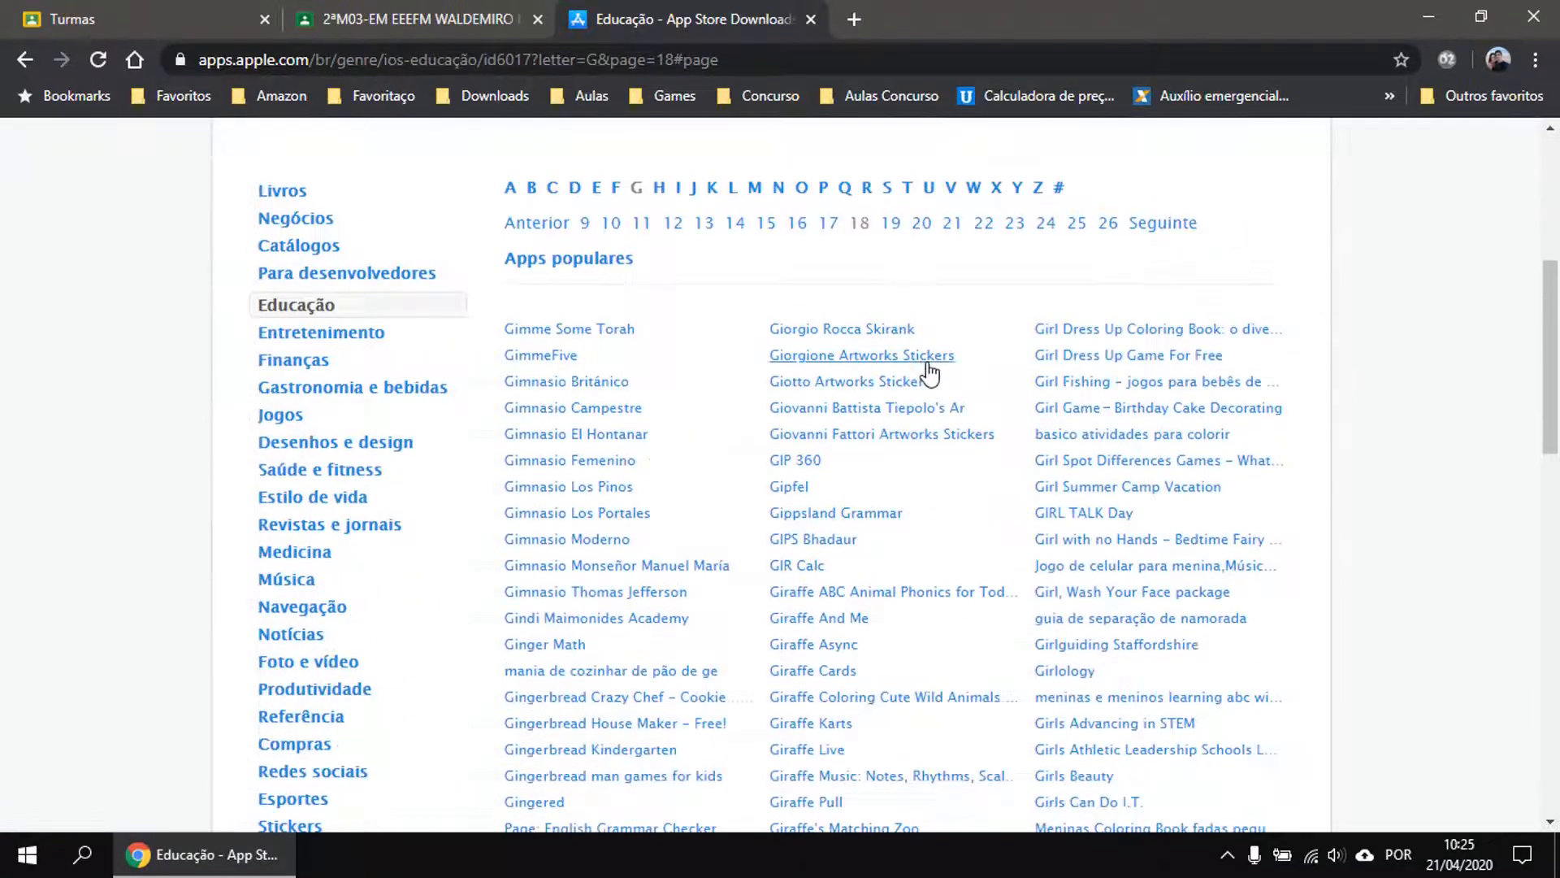
scroll(940, 375, down, 15)
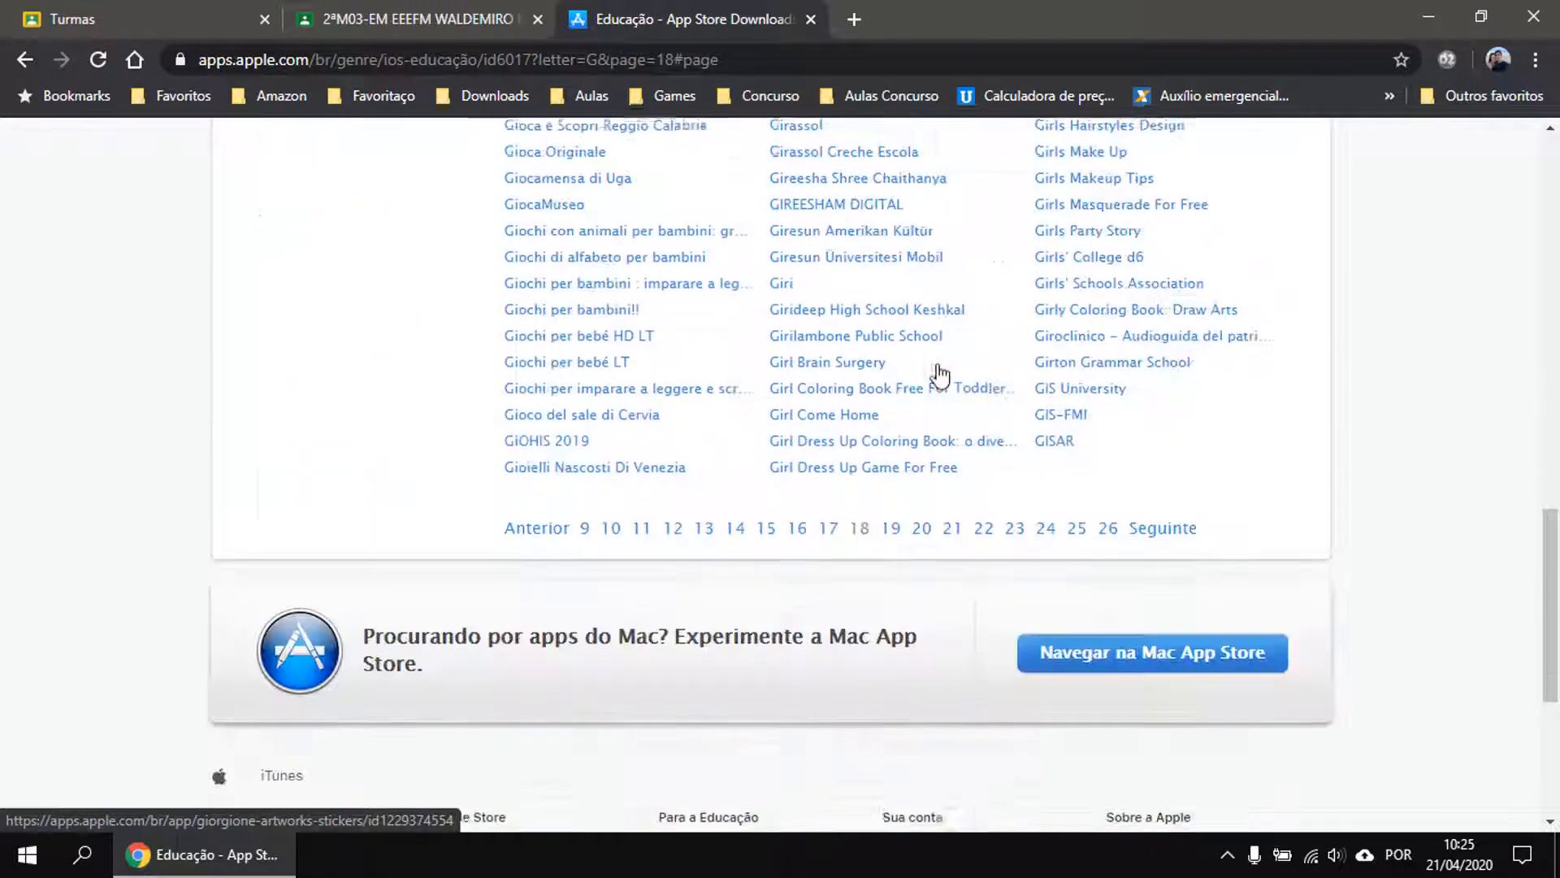
click(954, 530)
Glance at the 2ªM03-EM class tab, then return and open page 26 of the G list.
click(358, 33)
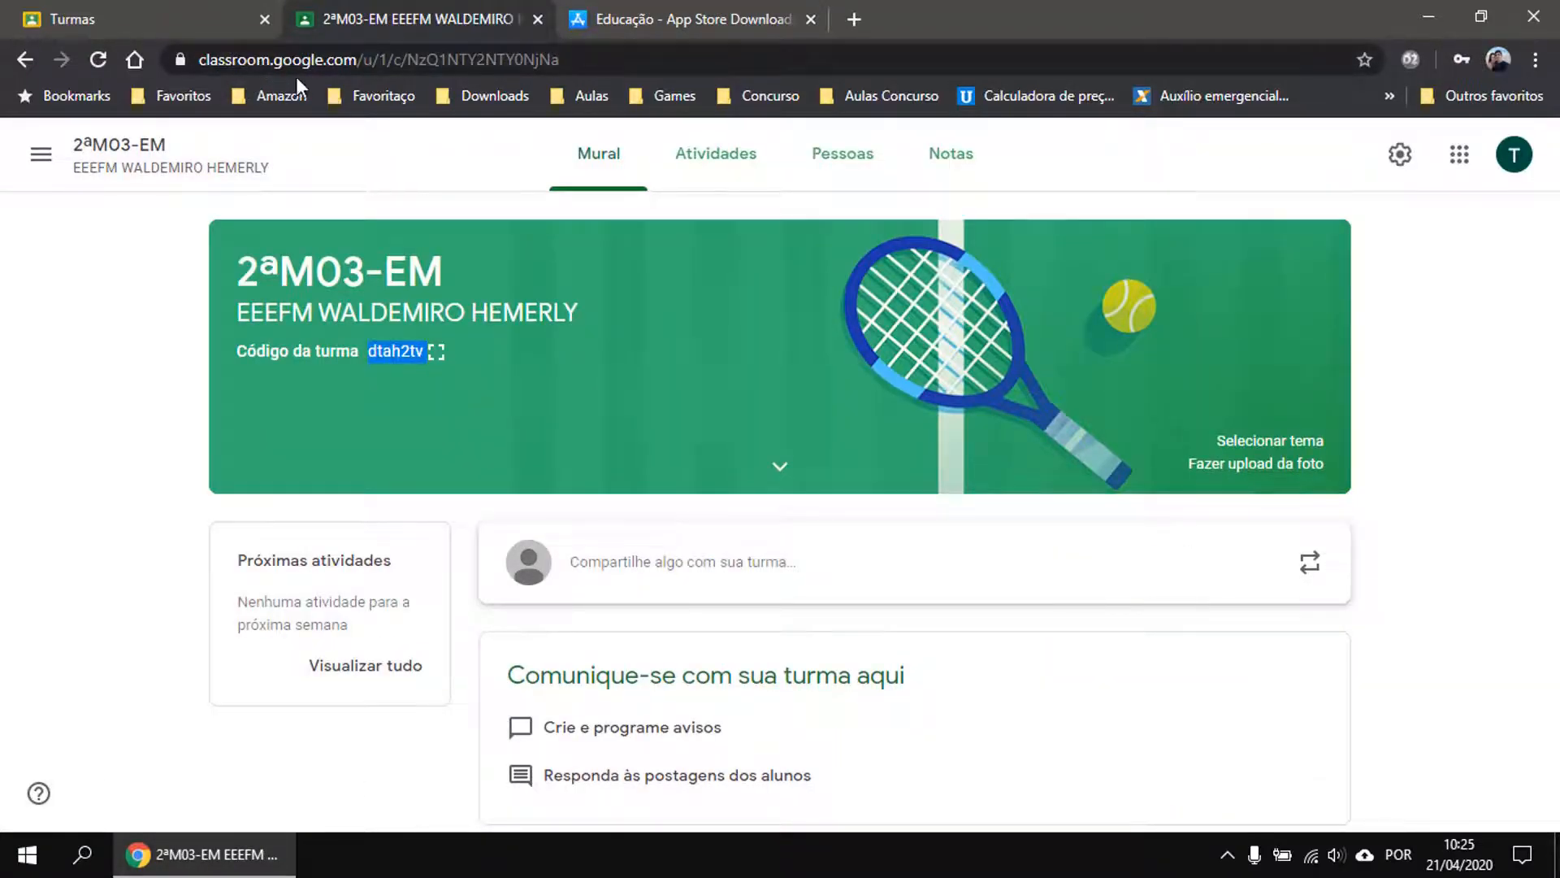
click(691, 19)
scroll(1140, 532, down, 8)
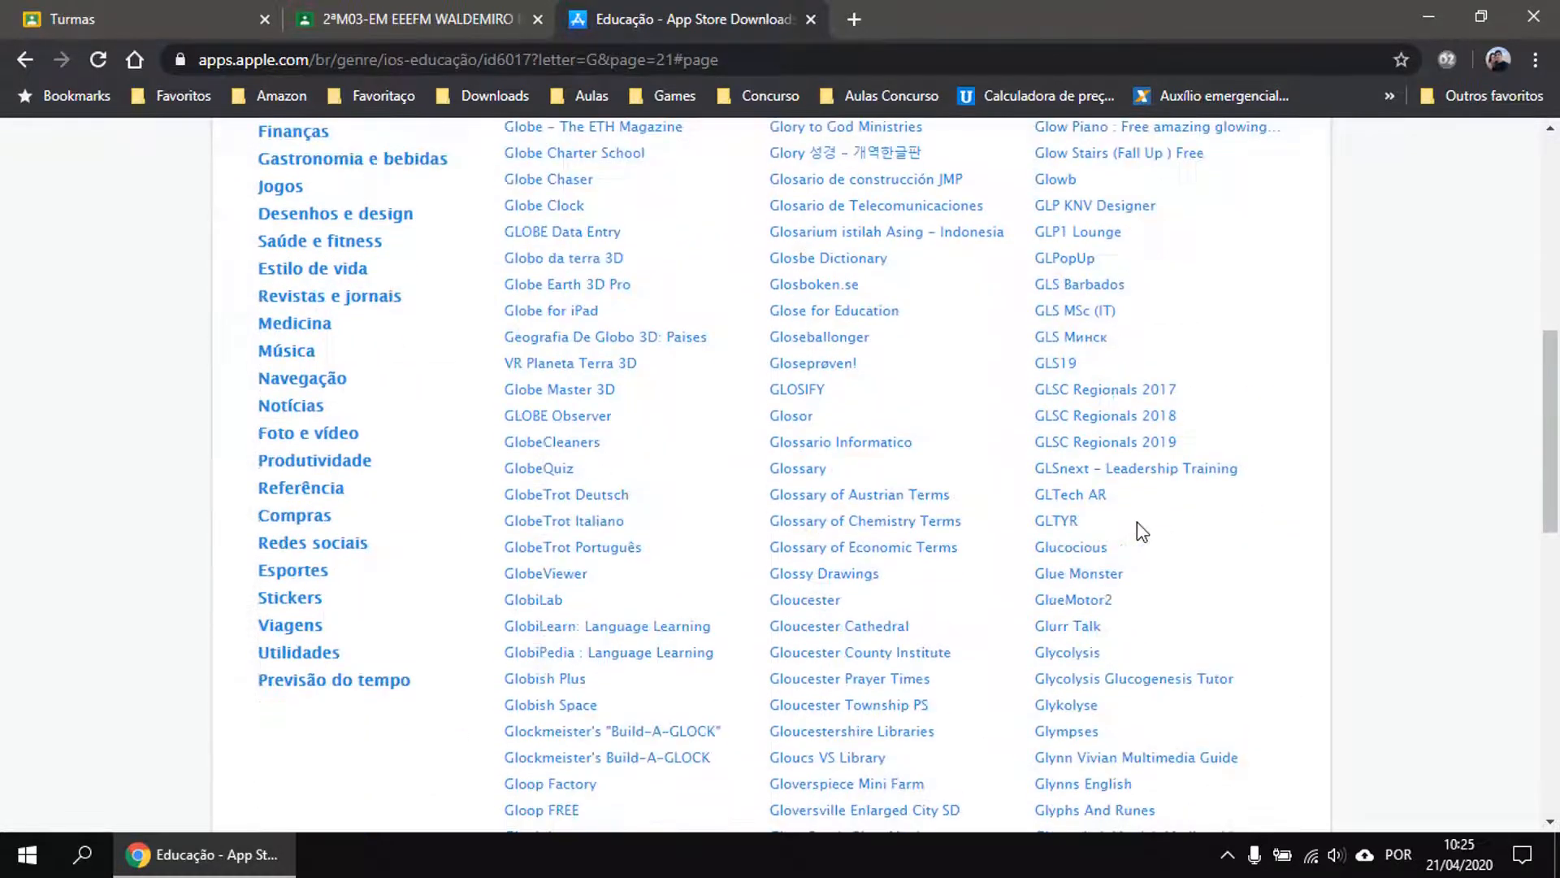
scroll(1140, 530, down, 10)
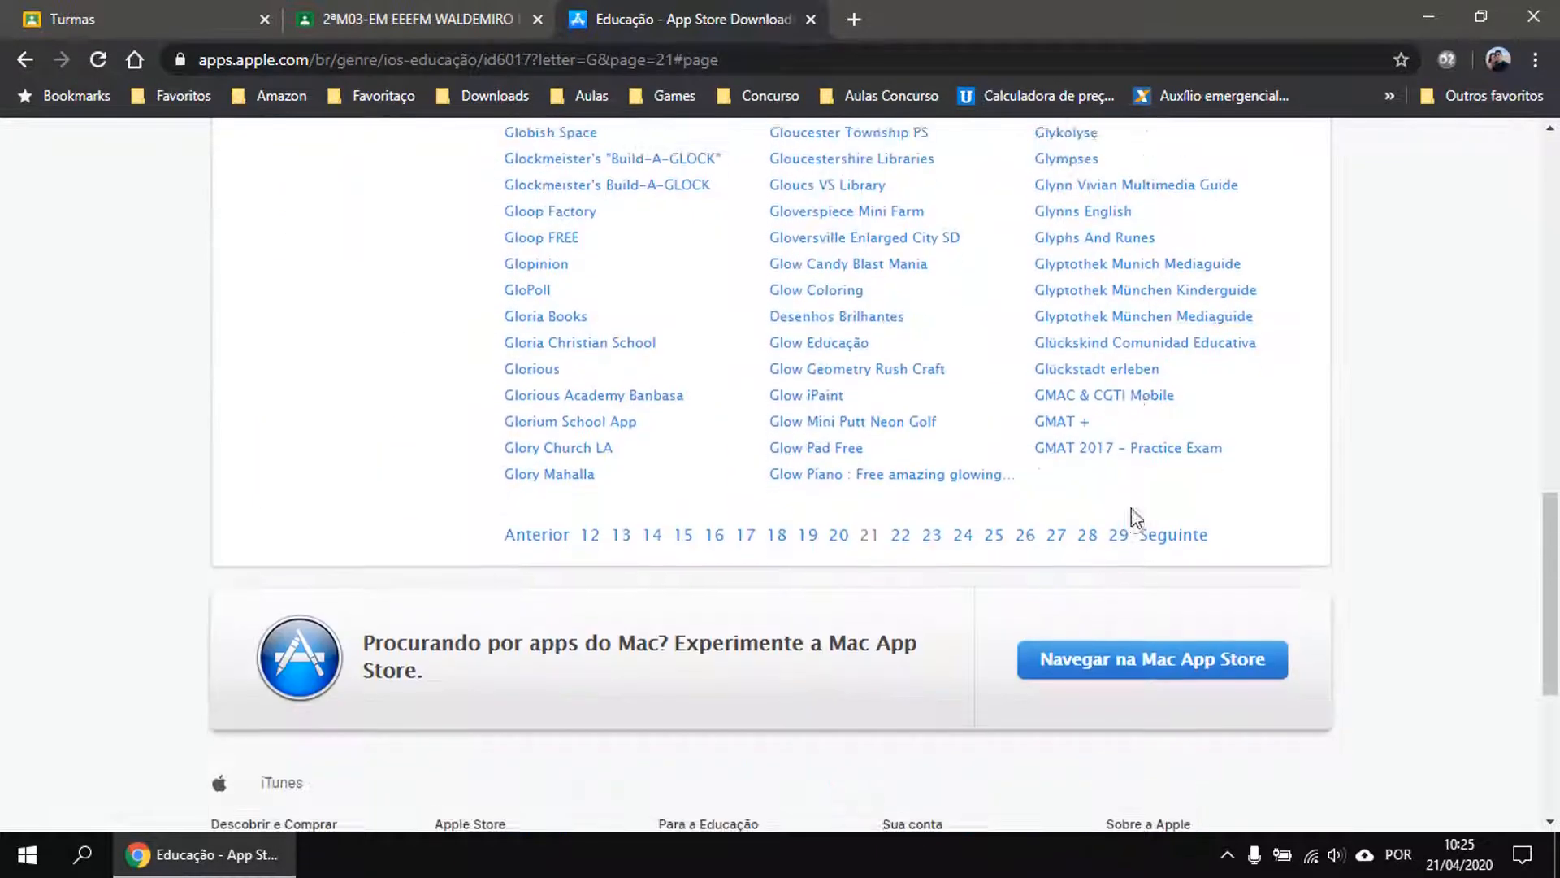
click(1027, 307)
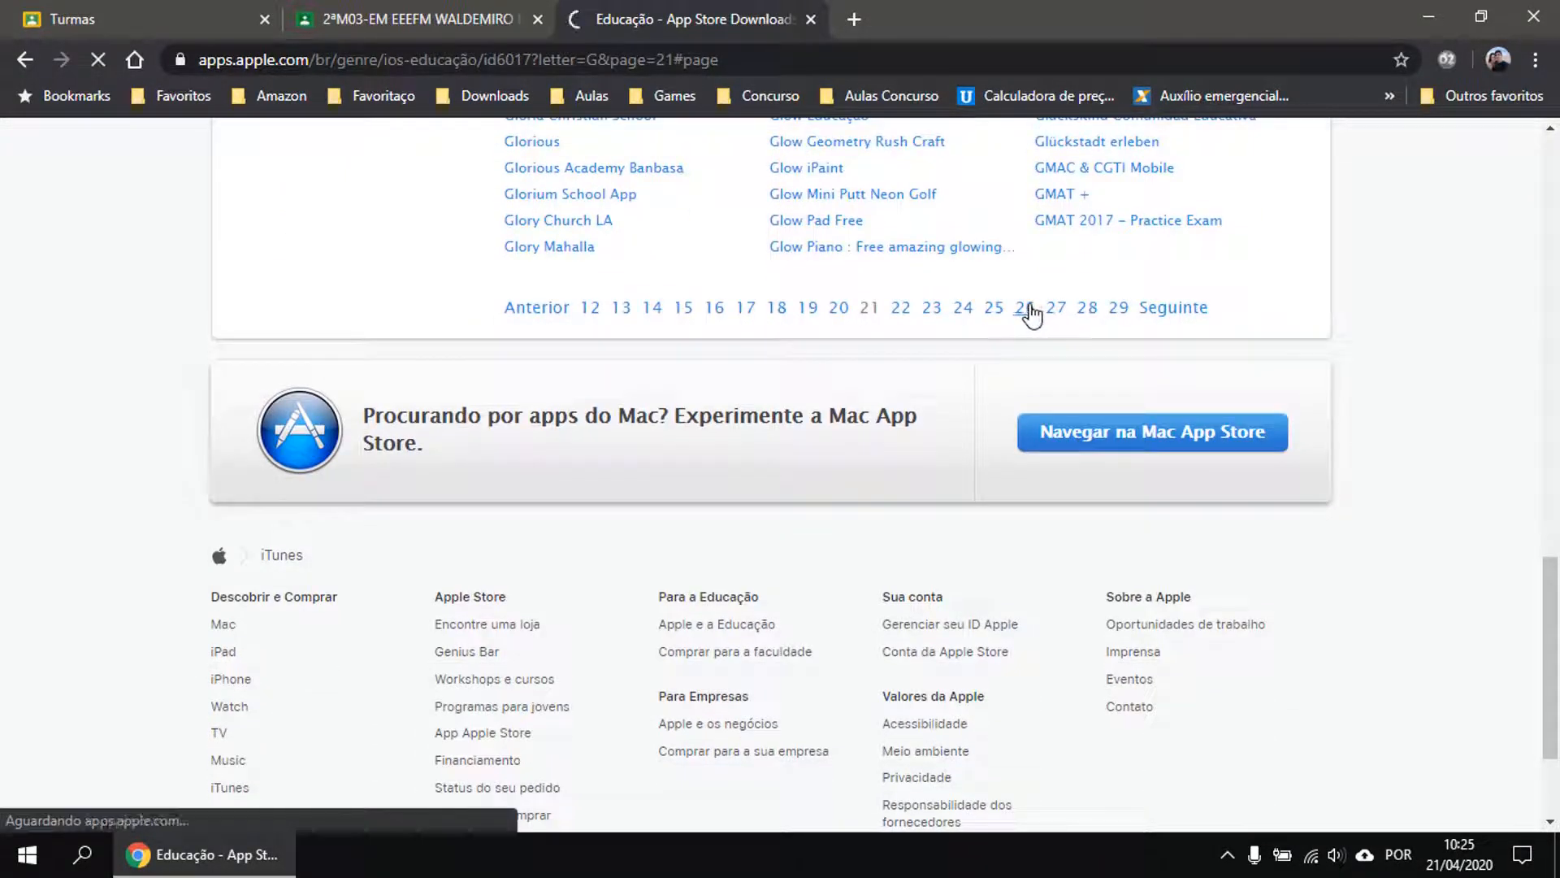
scroll(977, 409, down, 7)
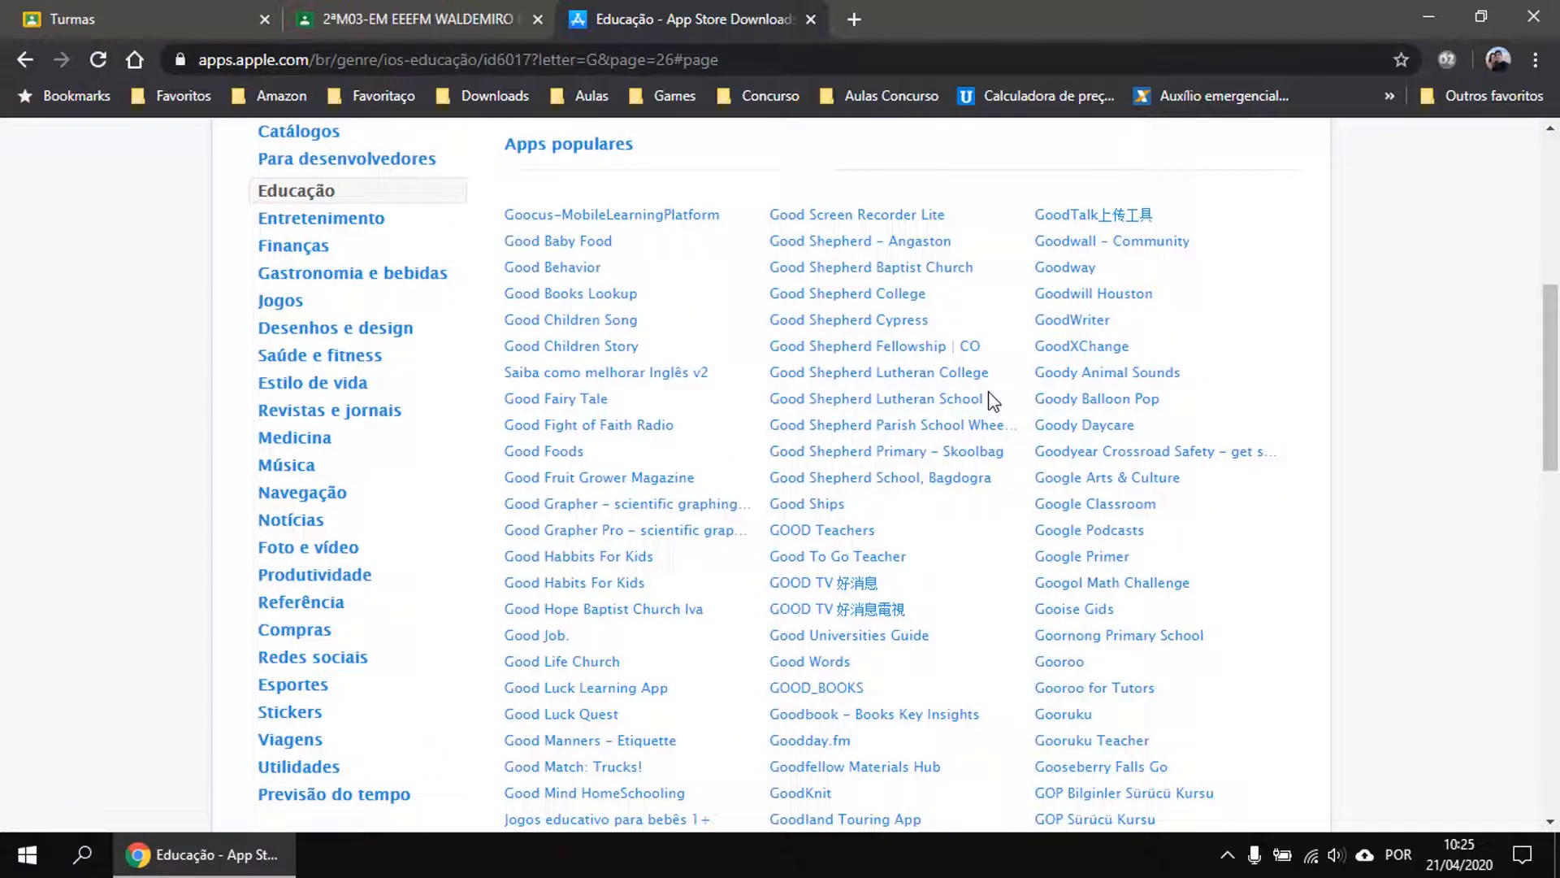
scroll(990, 399, down, 3)
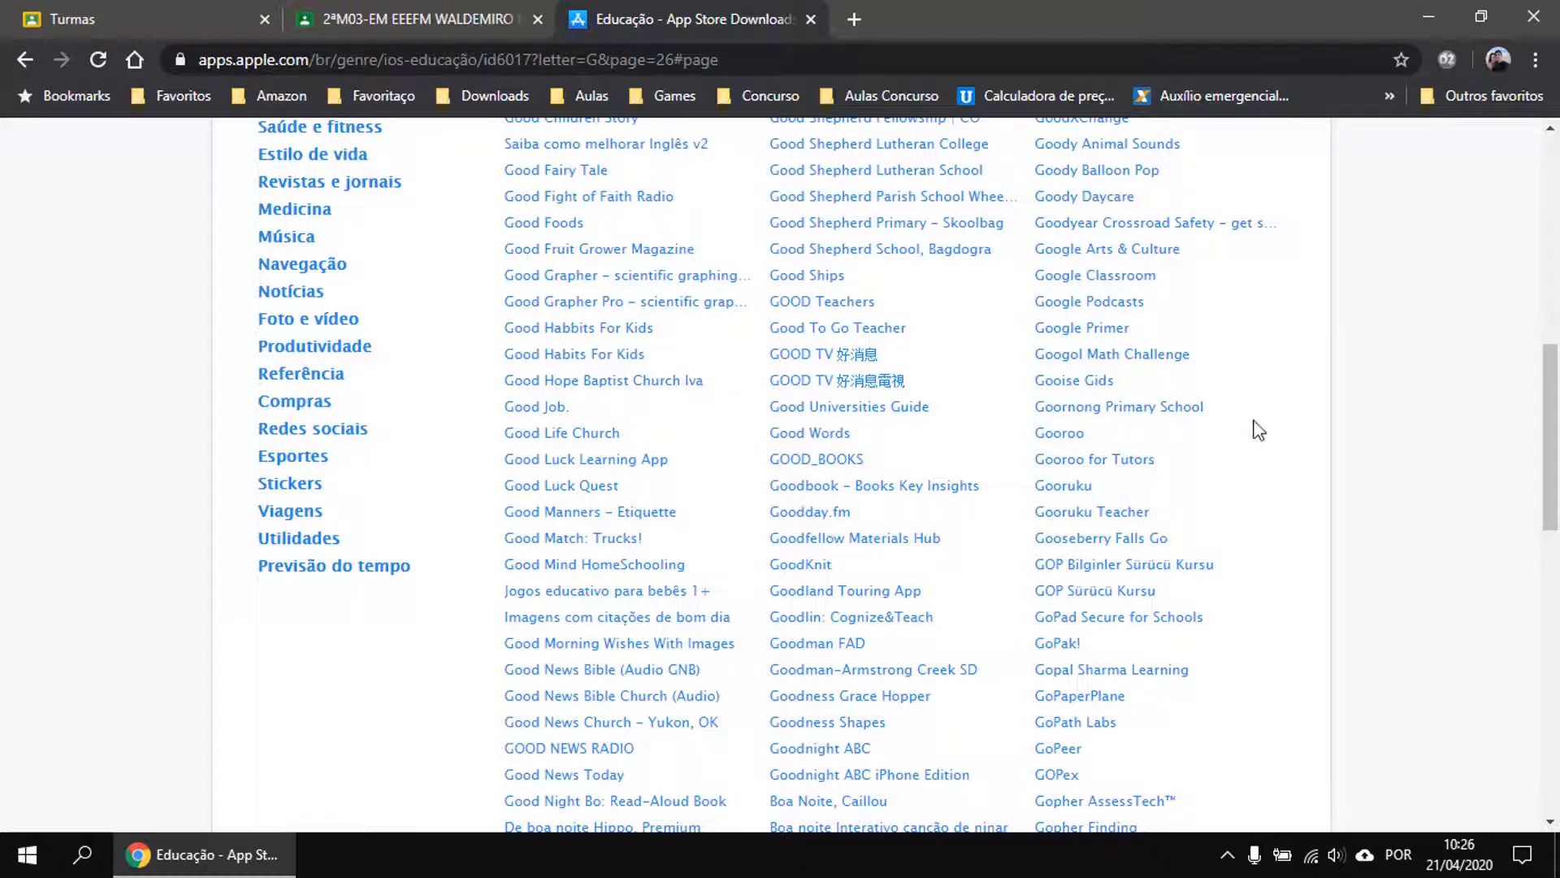
scroll(1258, 430, down, 4)
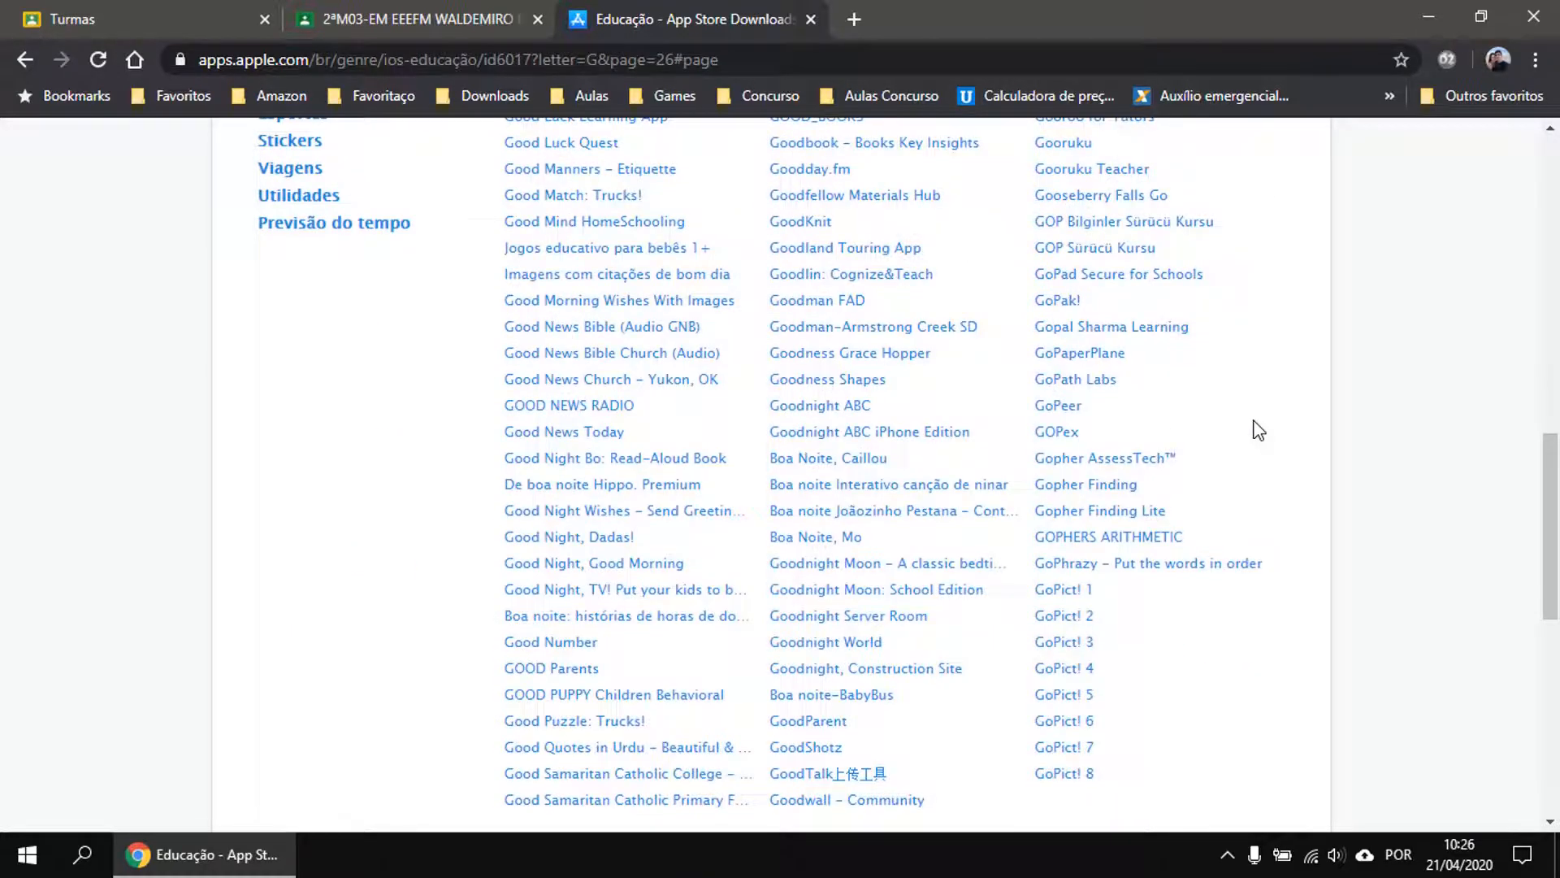
scroll(1258, 430, up, 4)
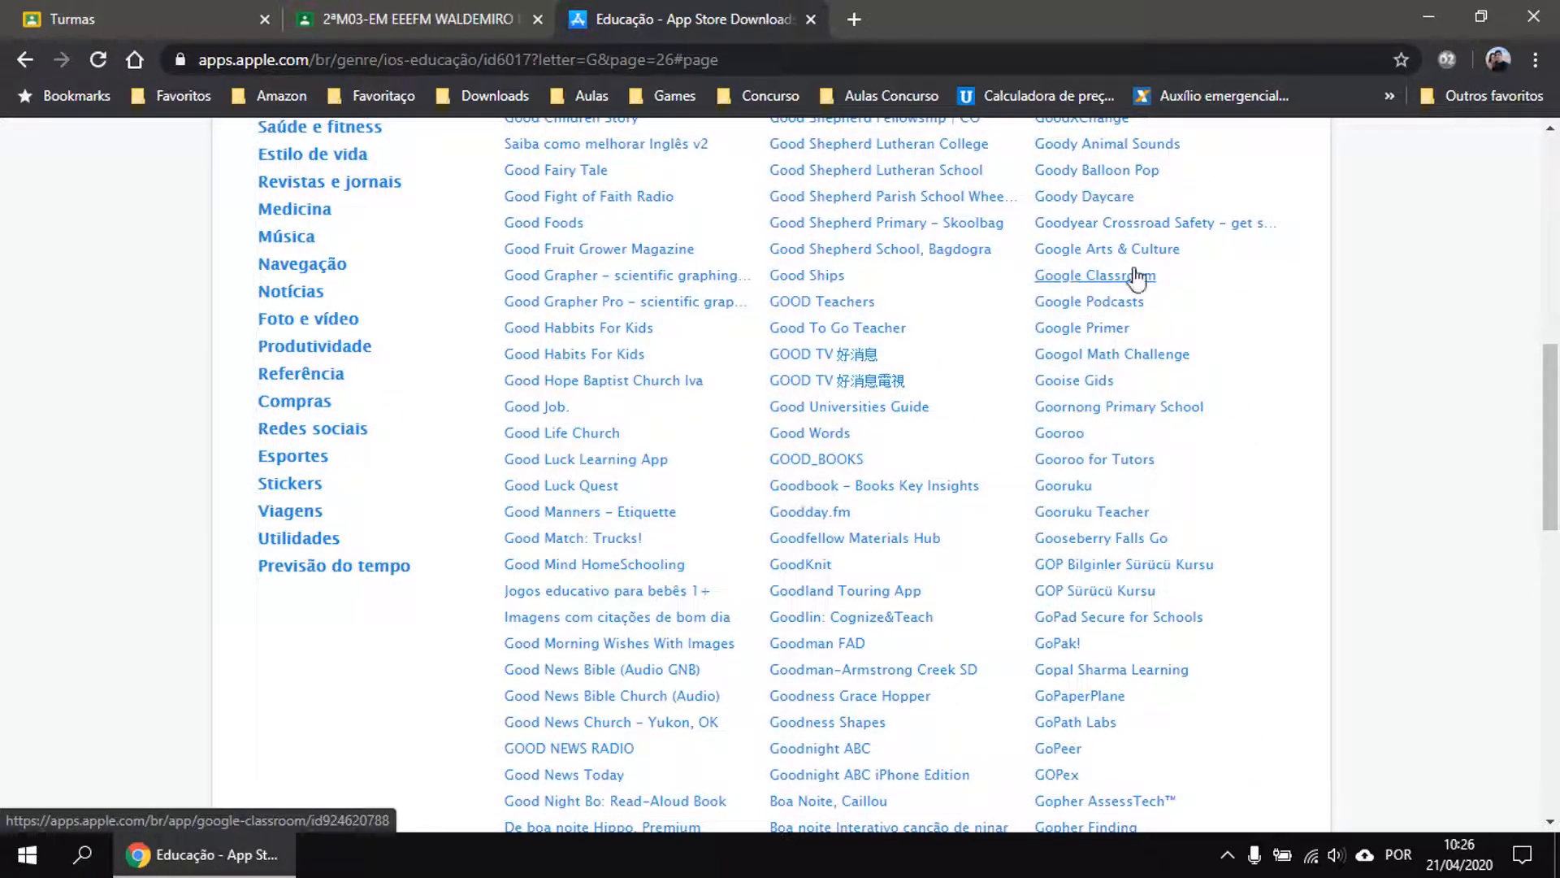
scroll(1292, 463, up, 9)
scroll(689, 485, down, 3)
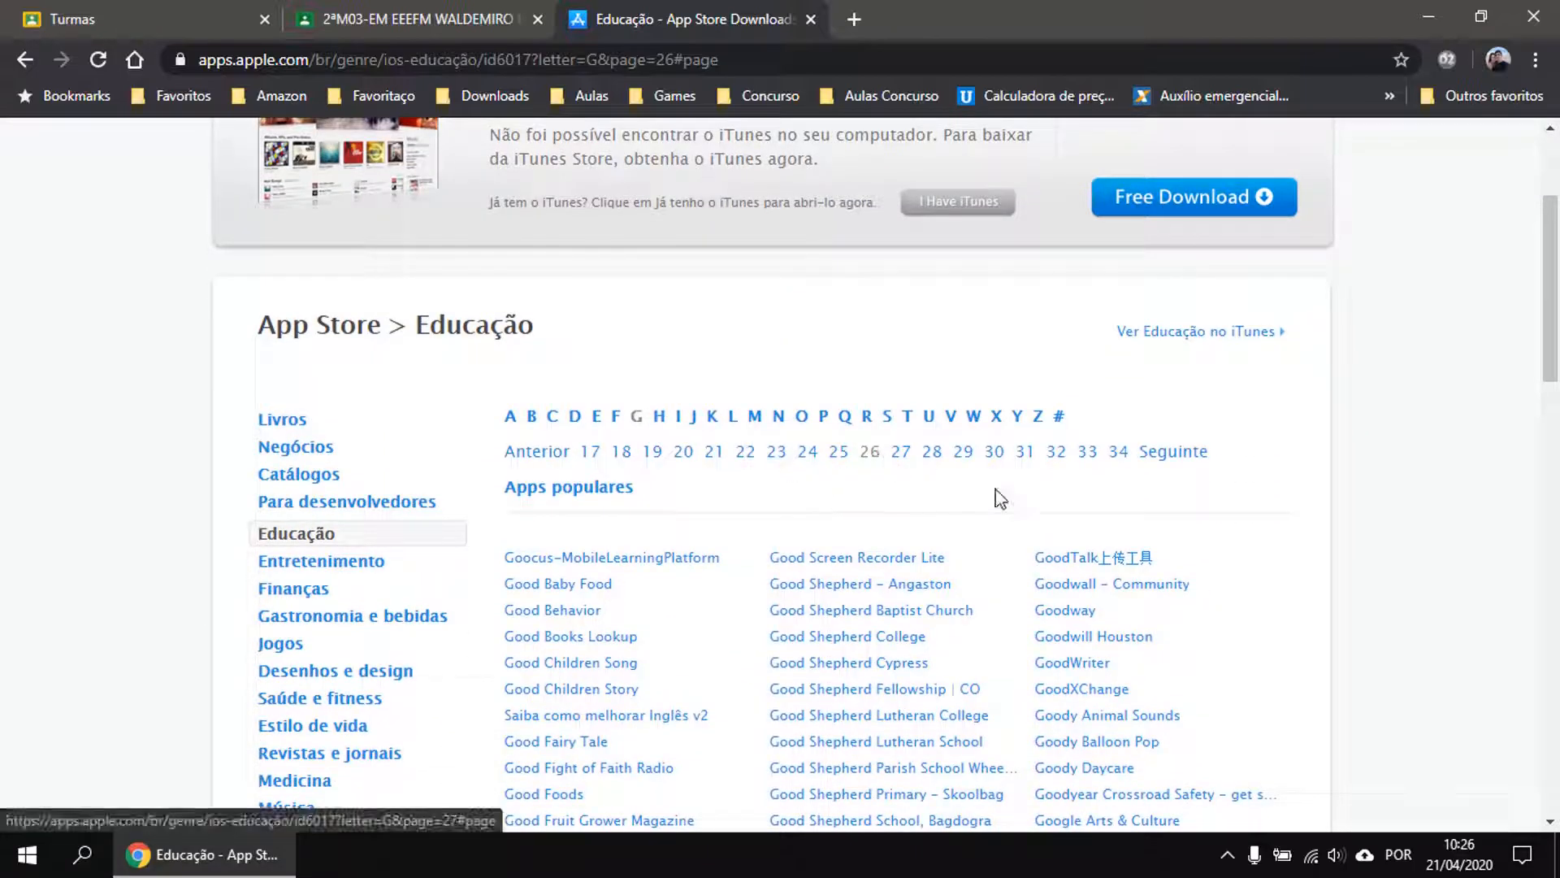
scroll(999, 497, down, 4)
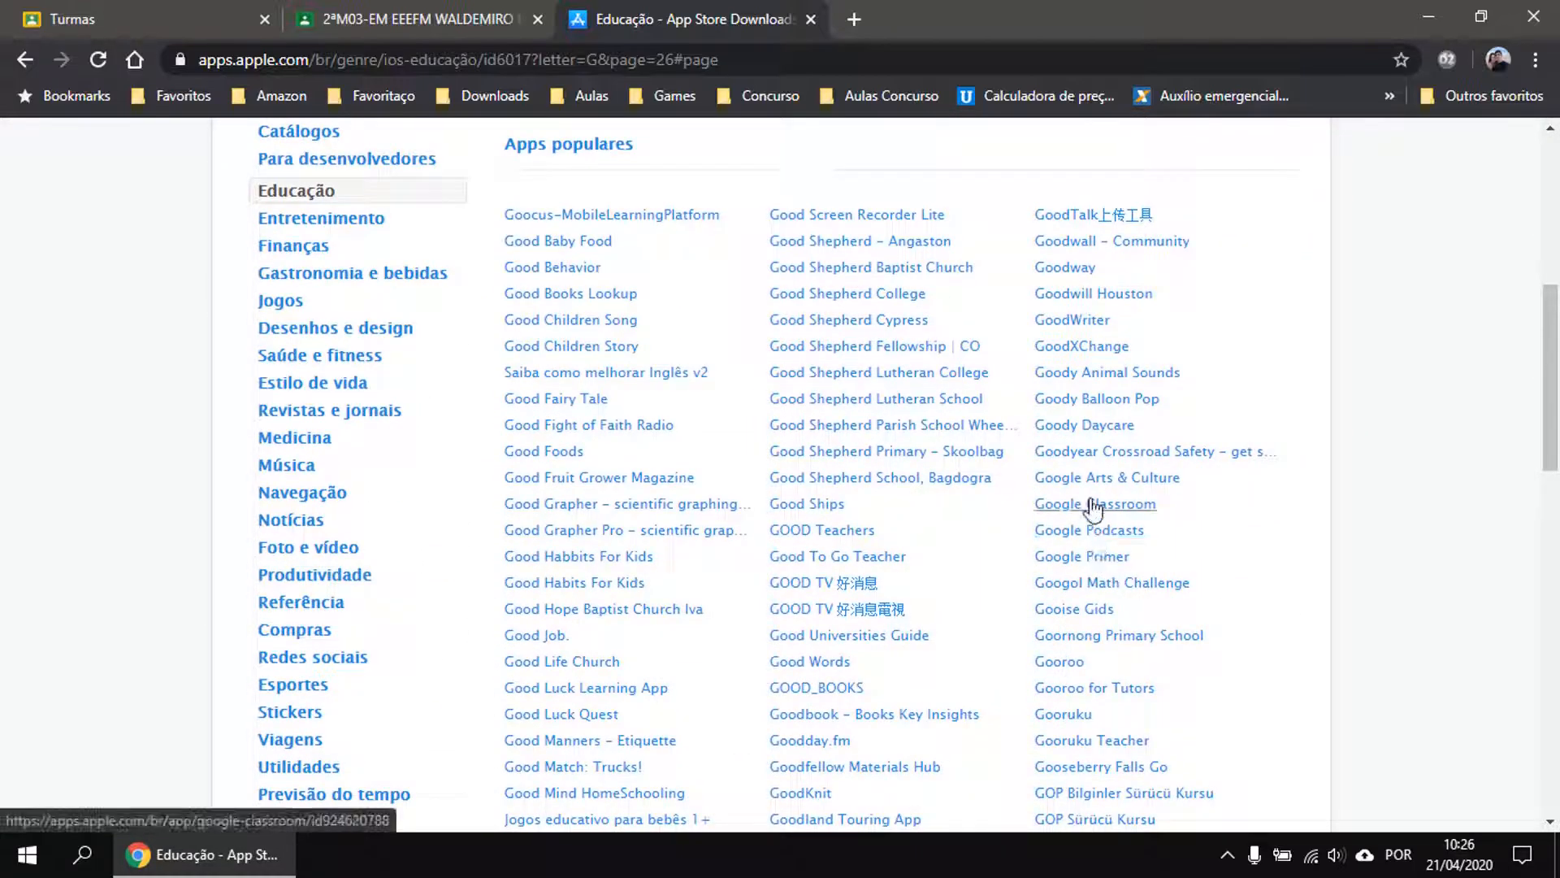
Open Google Classroom's App Store page (free, rated 4+), then return to the 2ªM03-EM class tab.
click(1093, 505)
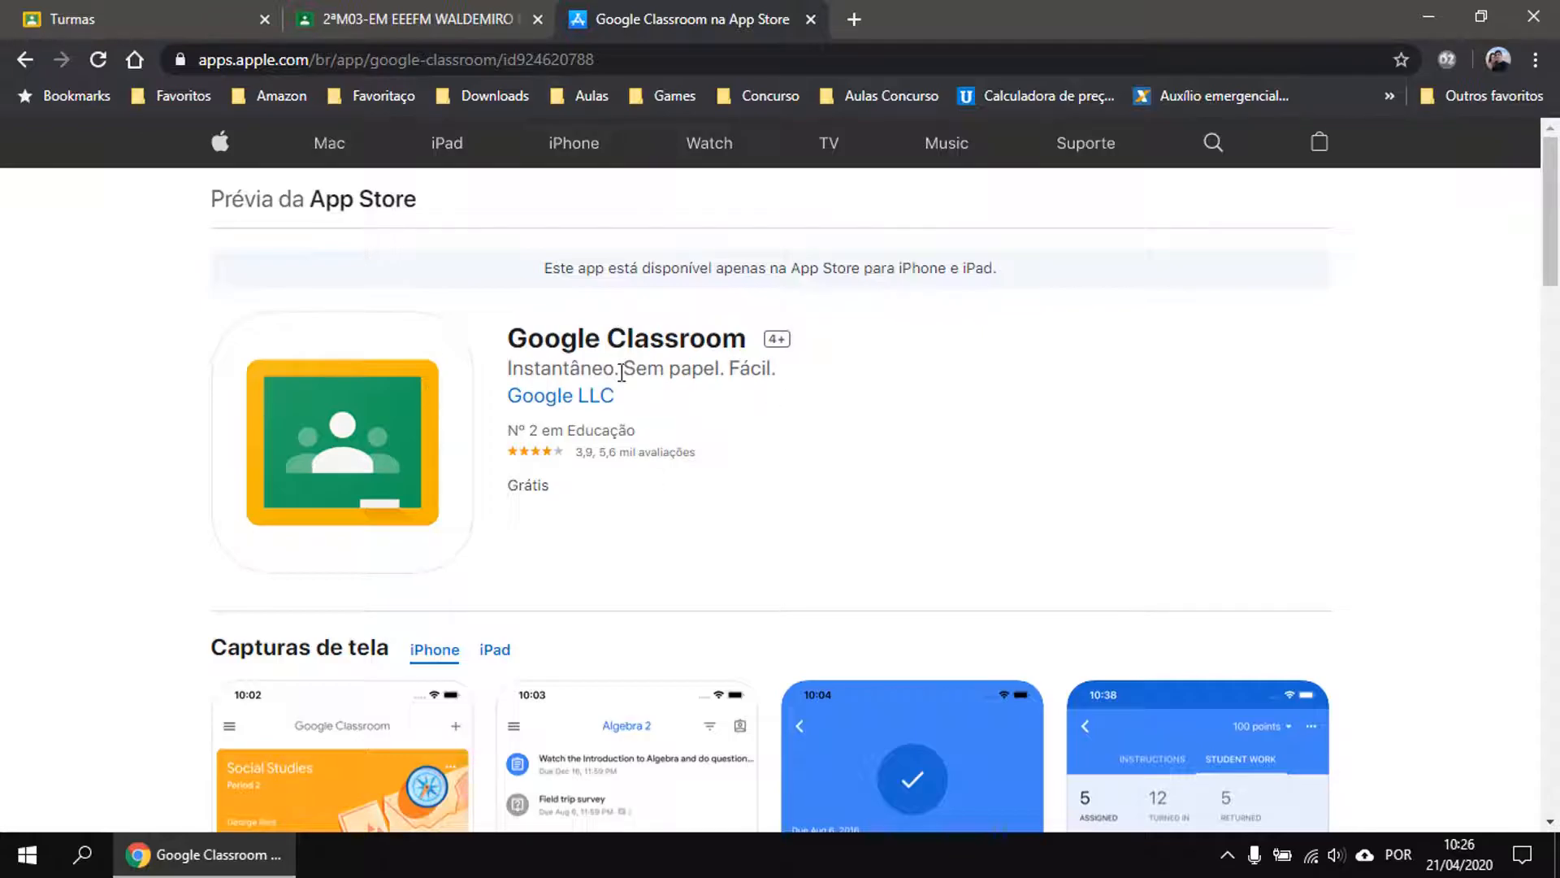
click(451, 16)
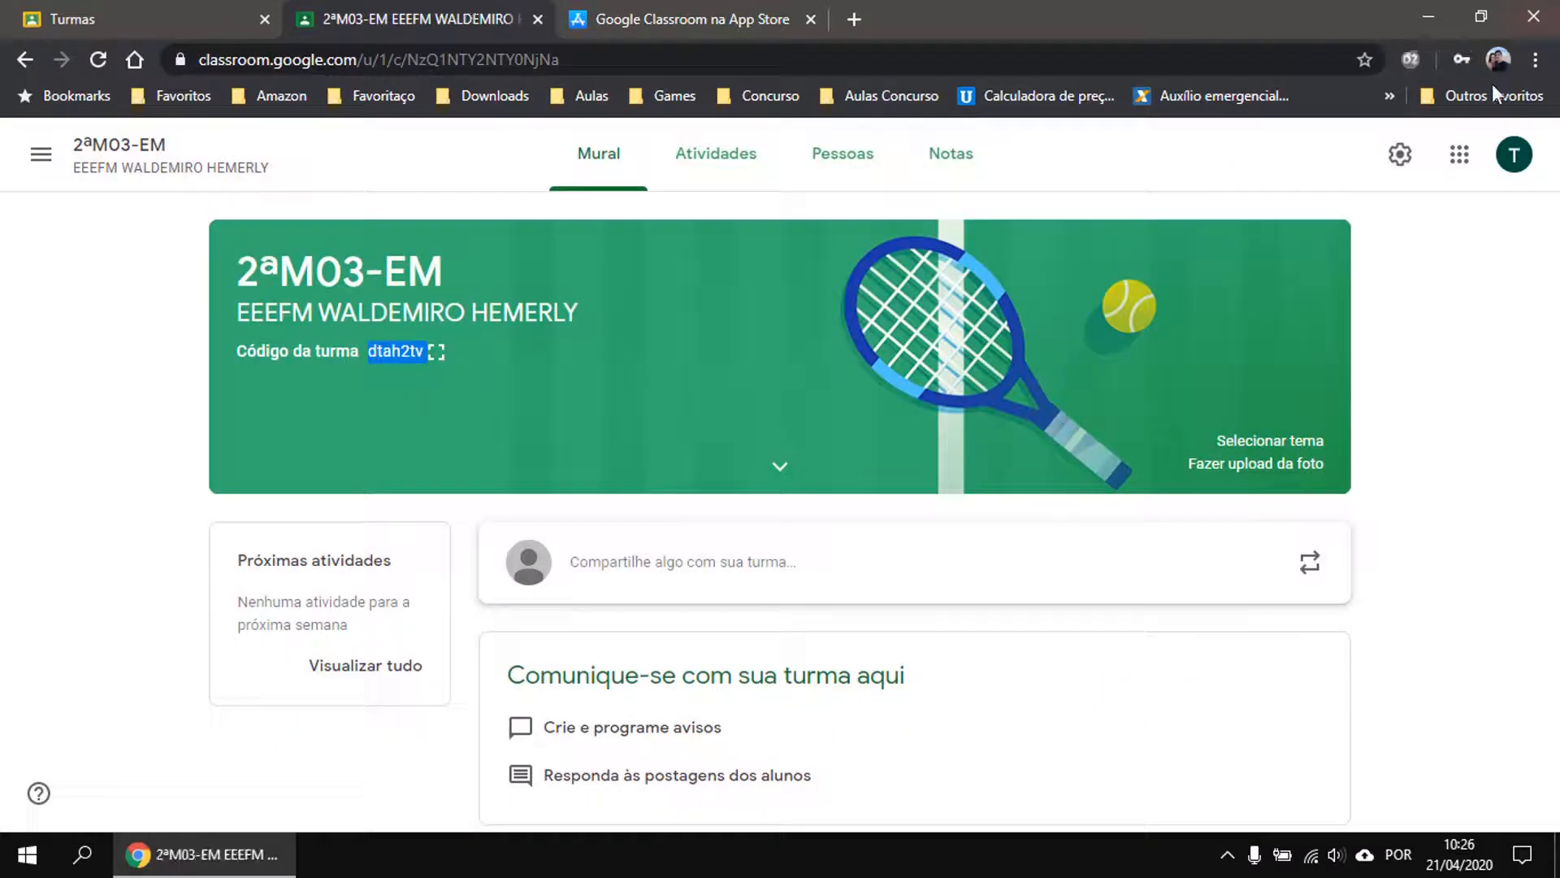
click(1513, 154)
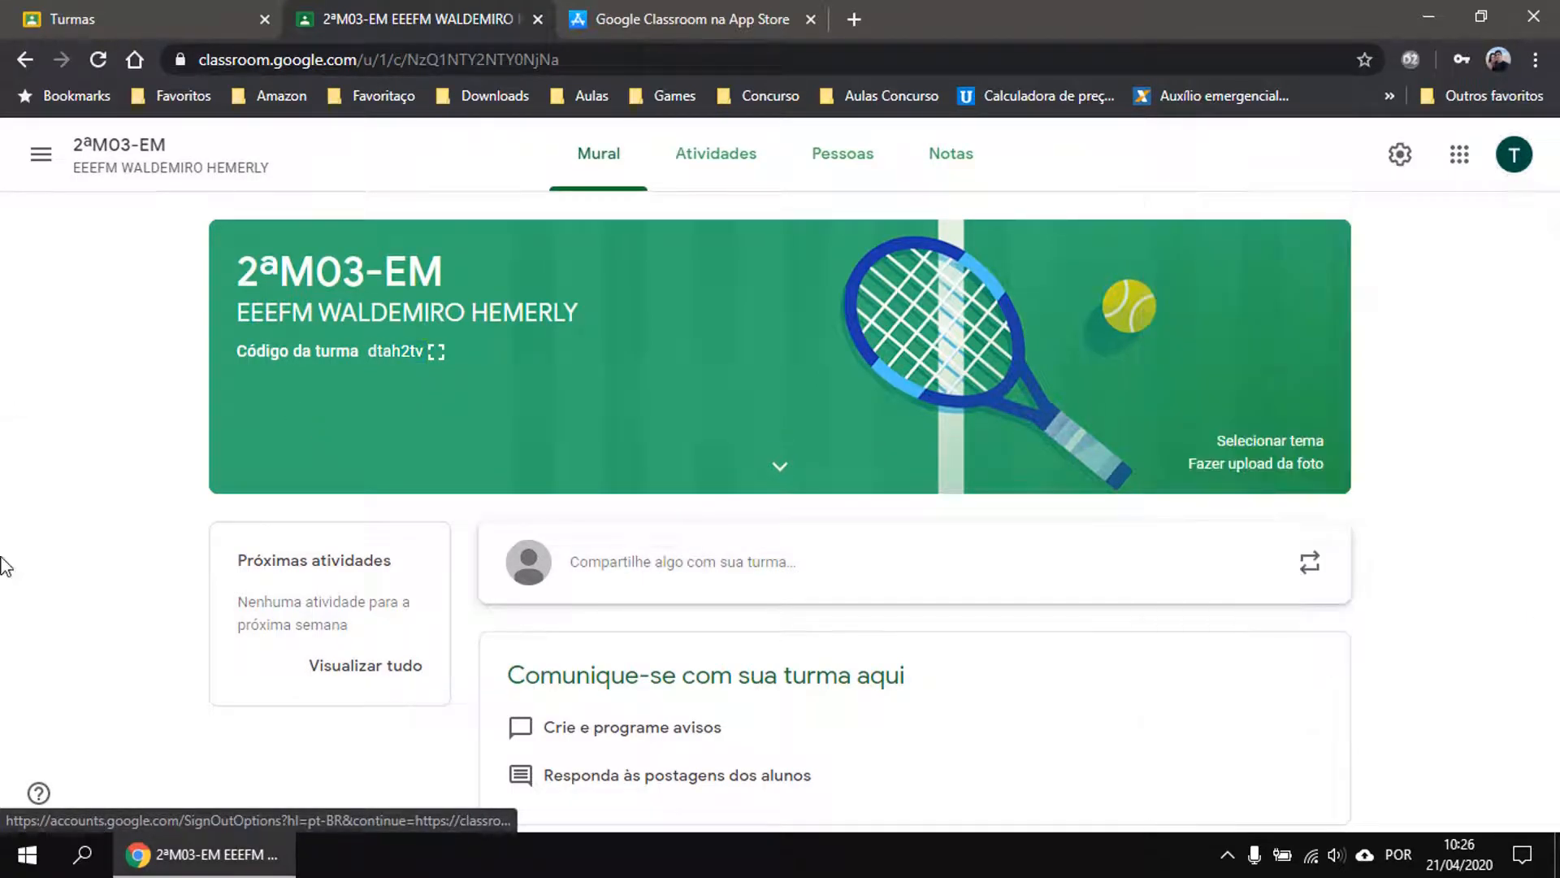
click(13, 402)
click(1227, 857)
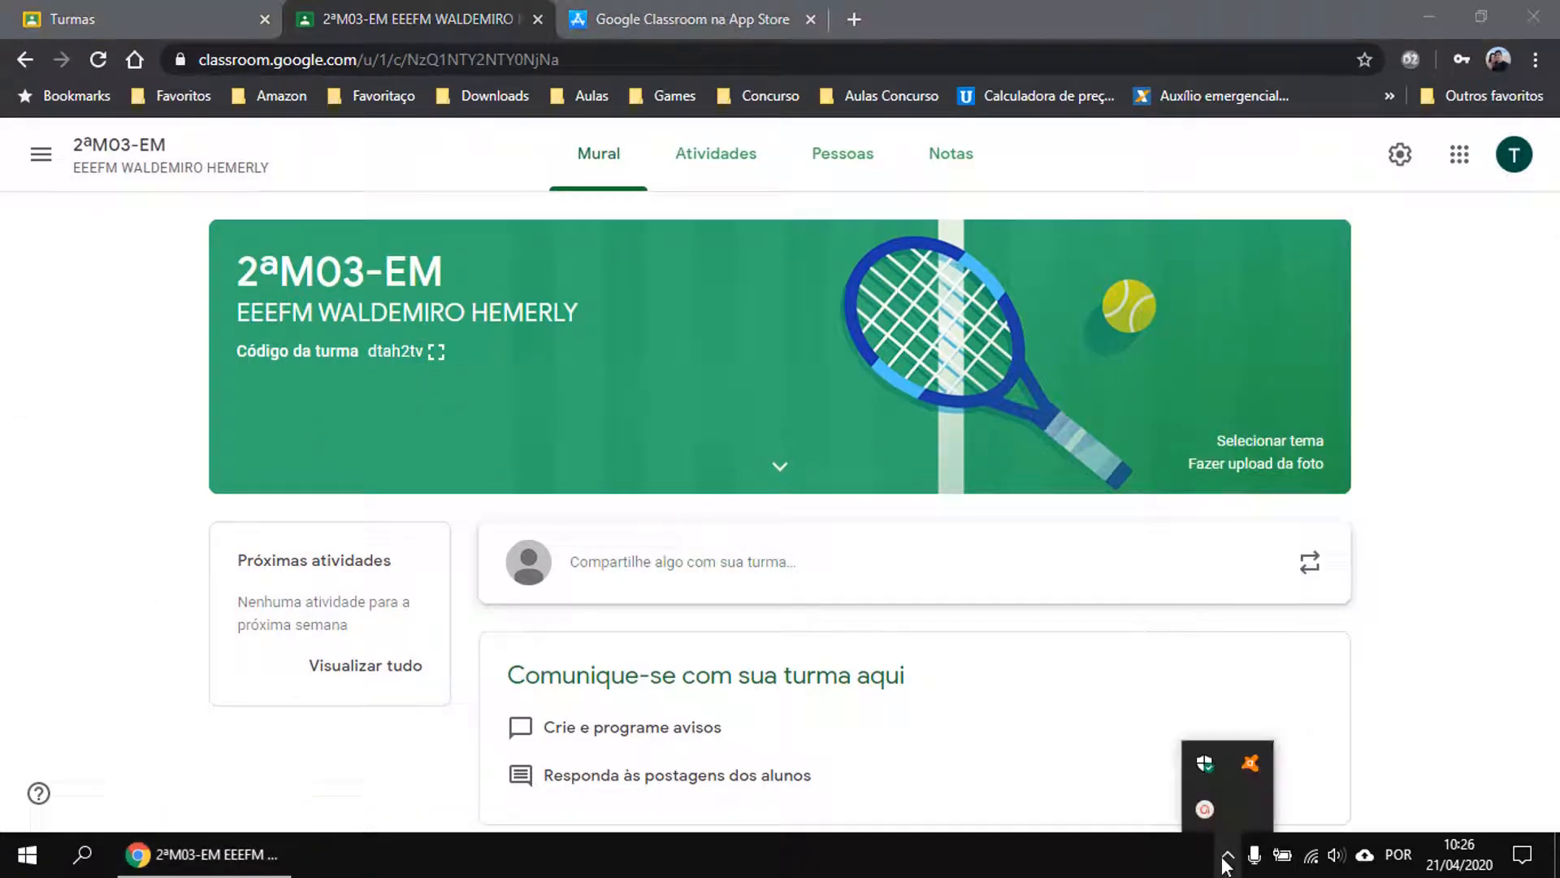
click(1207, 806)
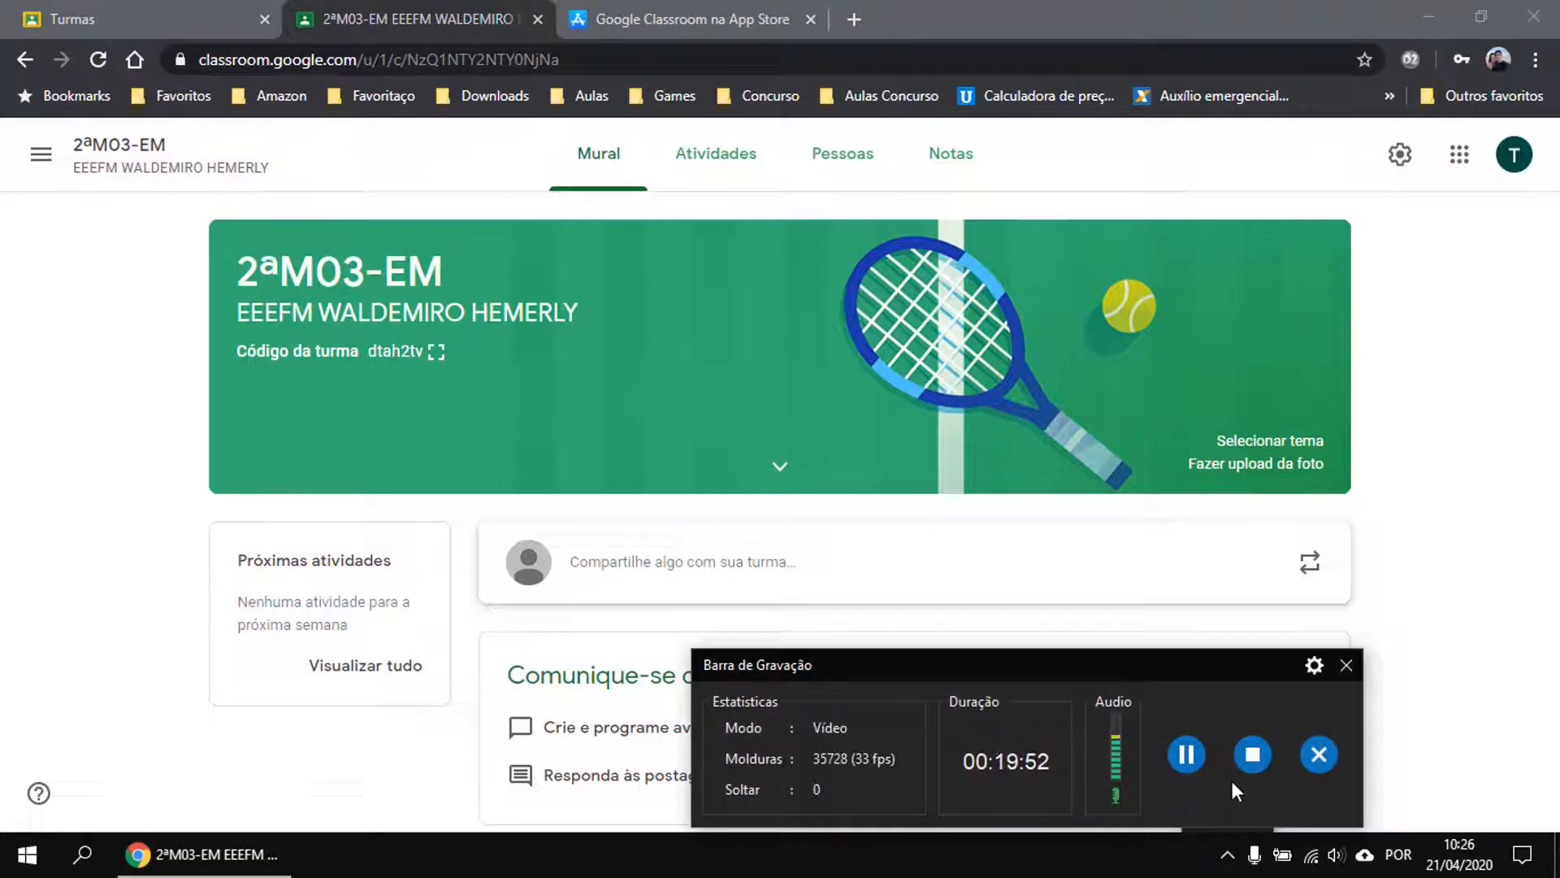